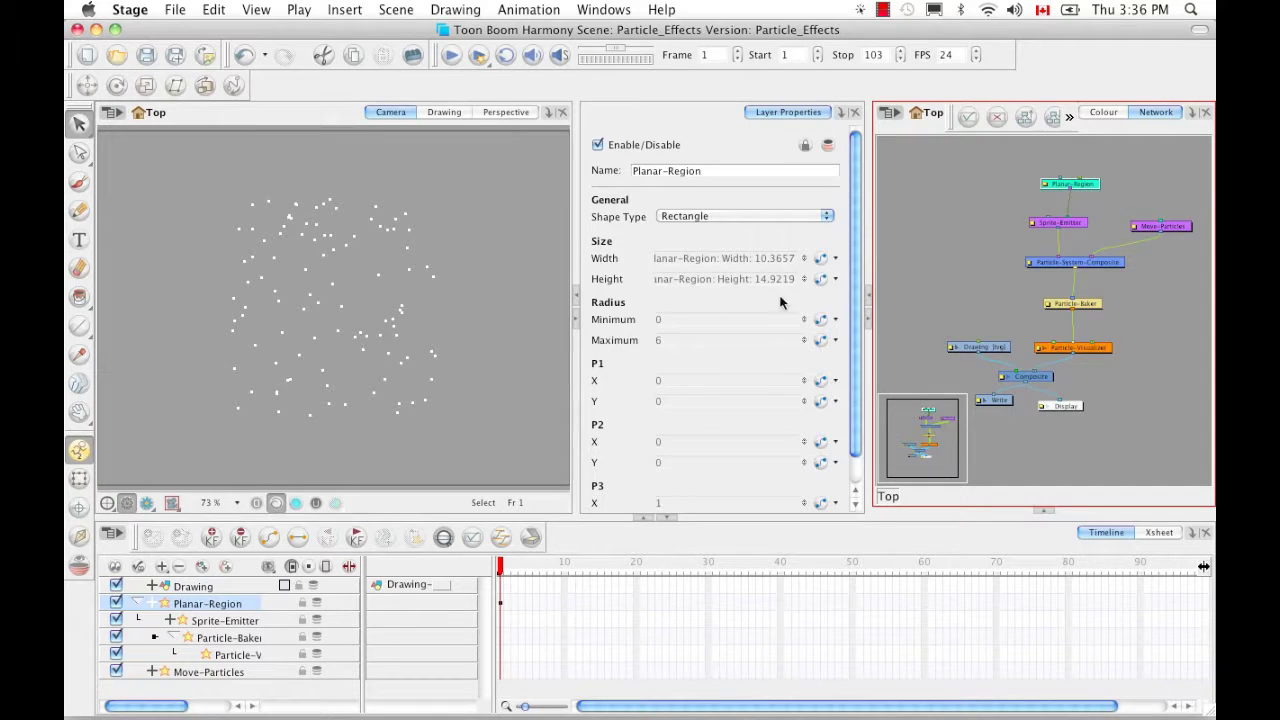
# - Insert a Basic Gravity Based System particle preset into the scene
pyautogui.click(346, 11)
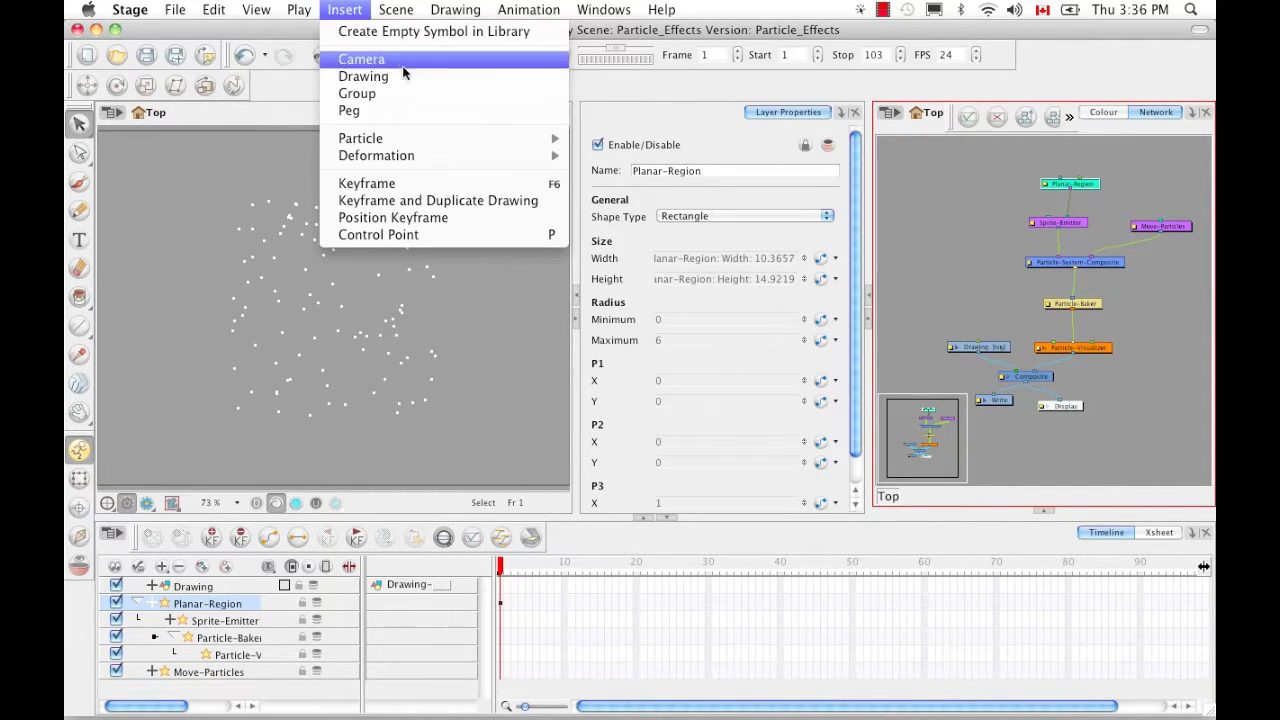
pyautogui.moveTo(434, 137)
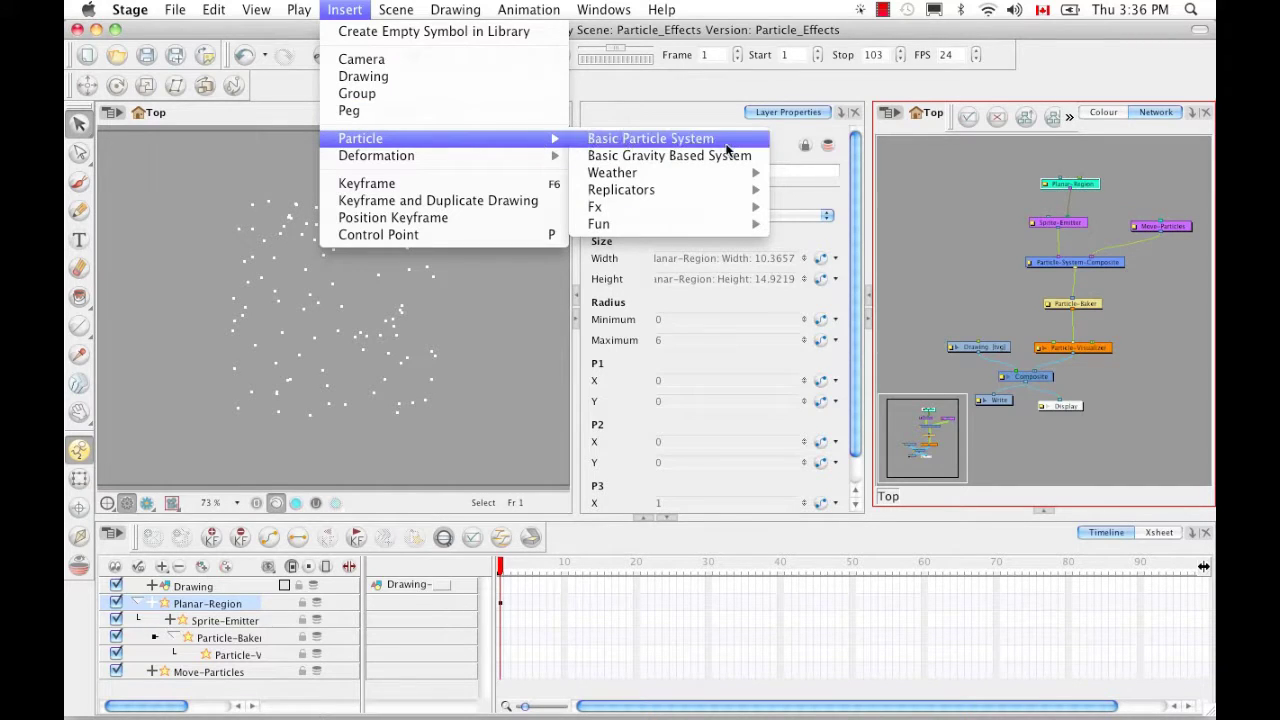
pyautogui.moveTo(744, 216)
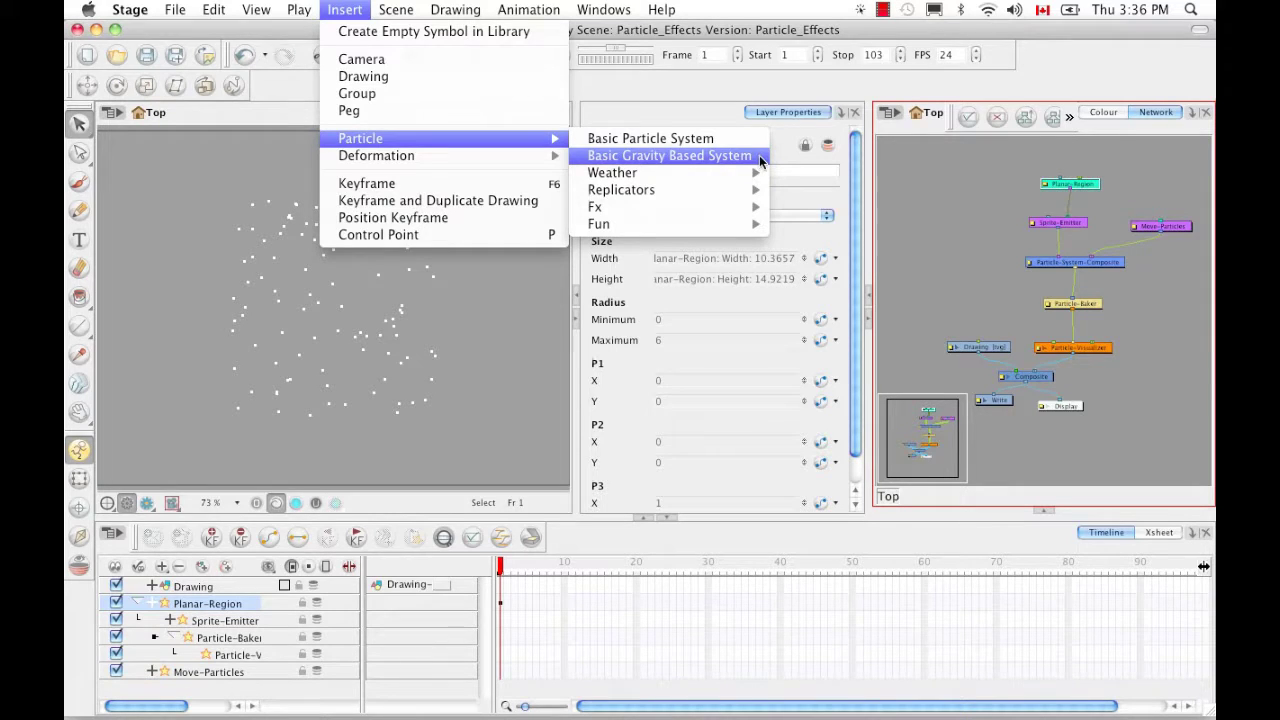
pyautogui.click(759, 155)
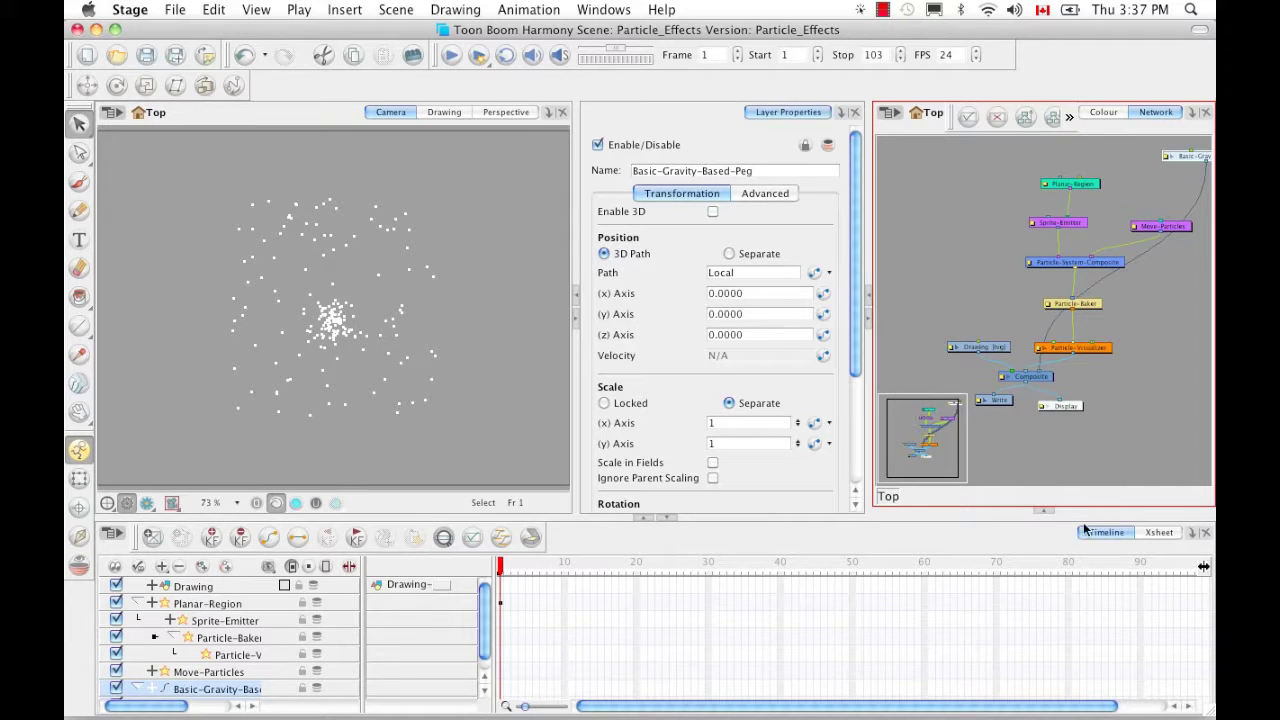
# - Add a second Basic-Gravity-Based template to the network from the Particle-Examples category of the Module Library
pyautogui.click(1044, 510)
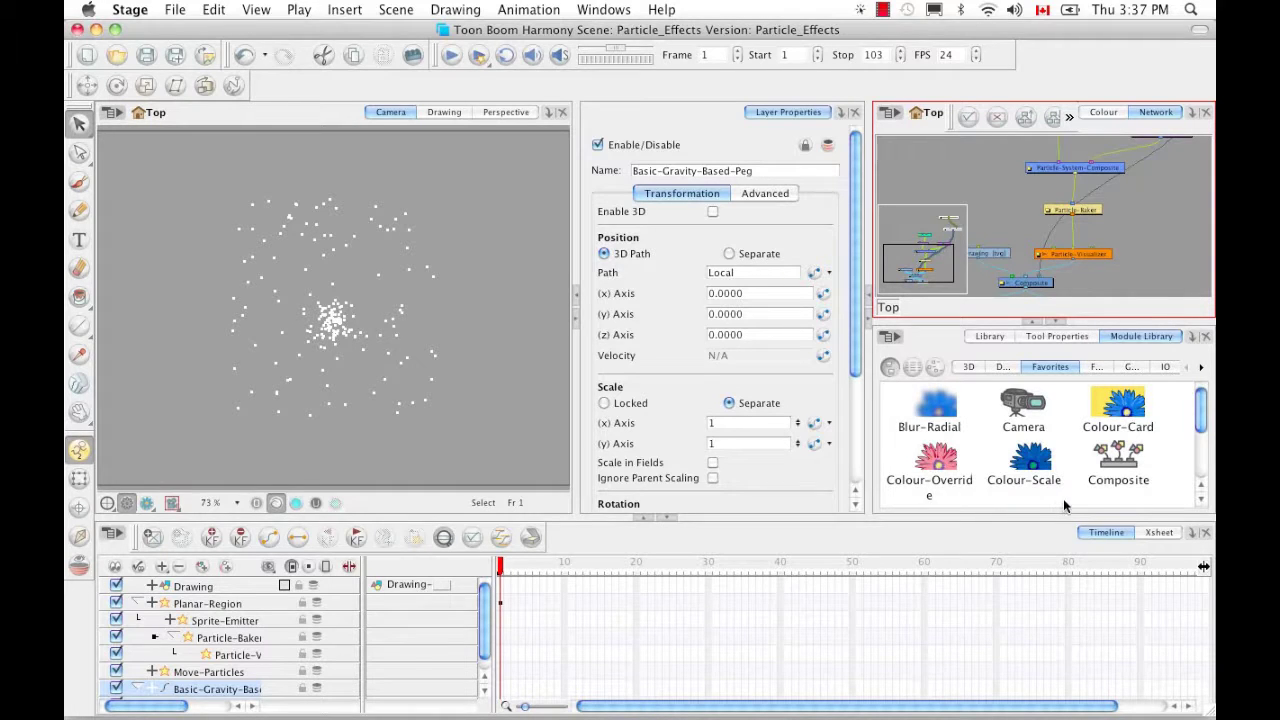
pyautogui.click(1201, 370)
pyautogui.click(1201, 370)
pyautogui.click(1201, 370)
pyautogui.click(1125, 369)
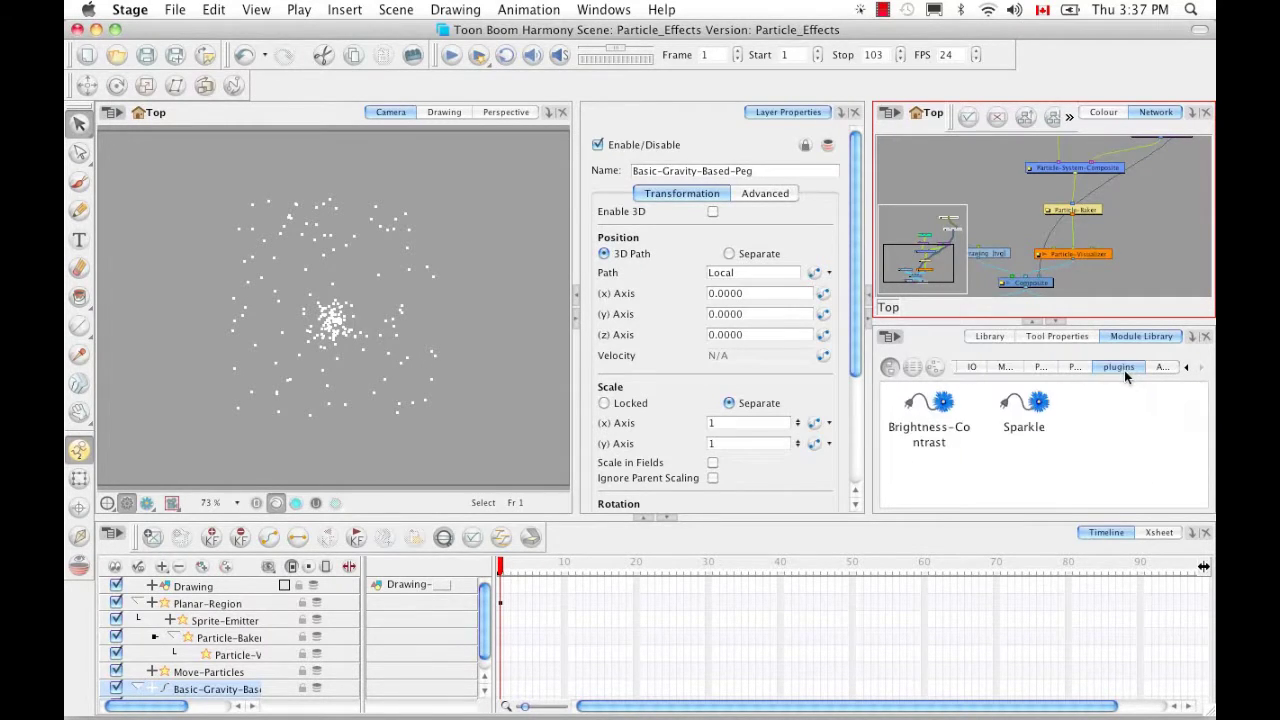
pyautogui.click(1089, 366)
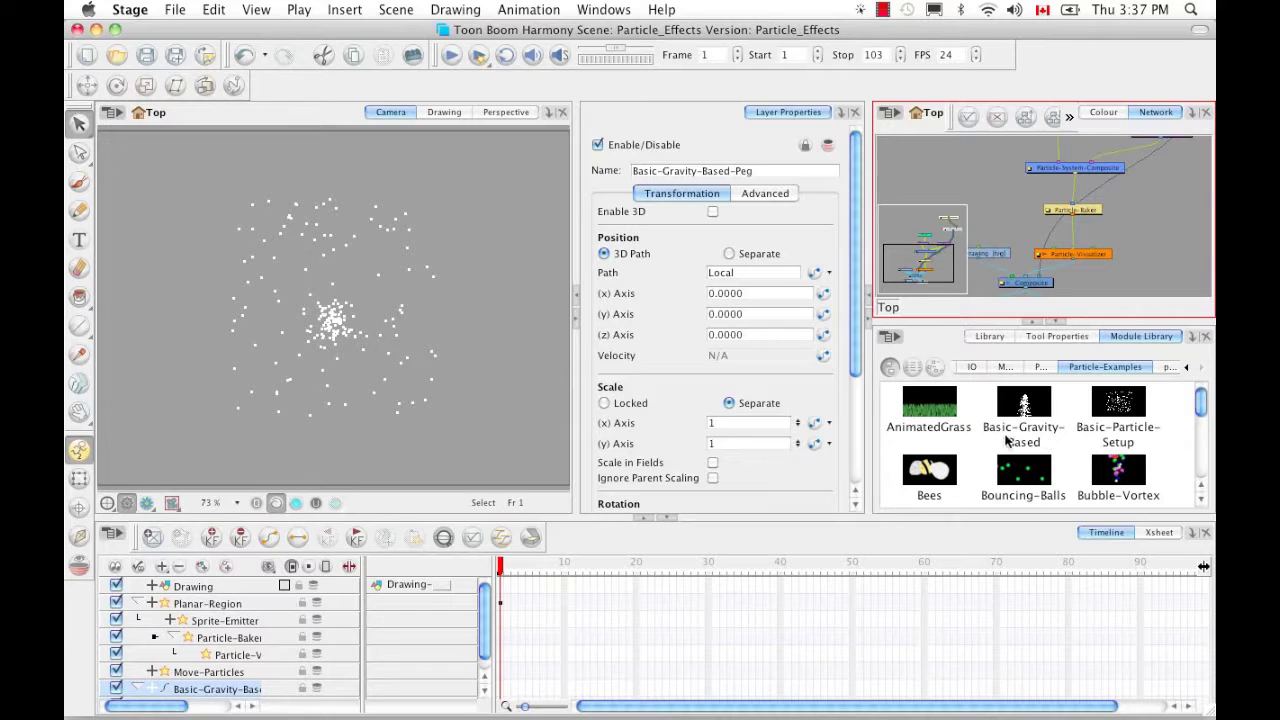
pyautogui.moveTo(1035, 405); pyautogui.dragTo(1145, 229)
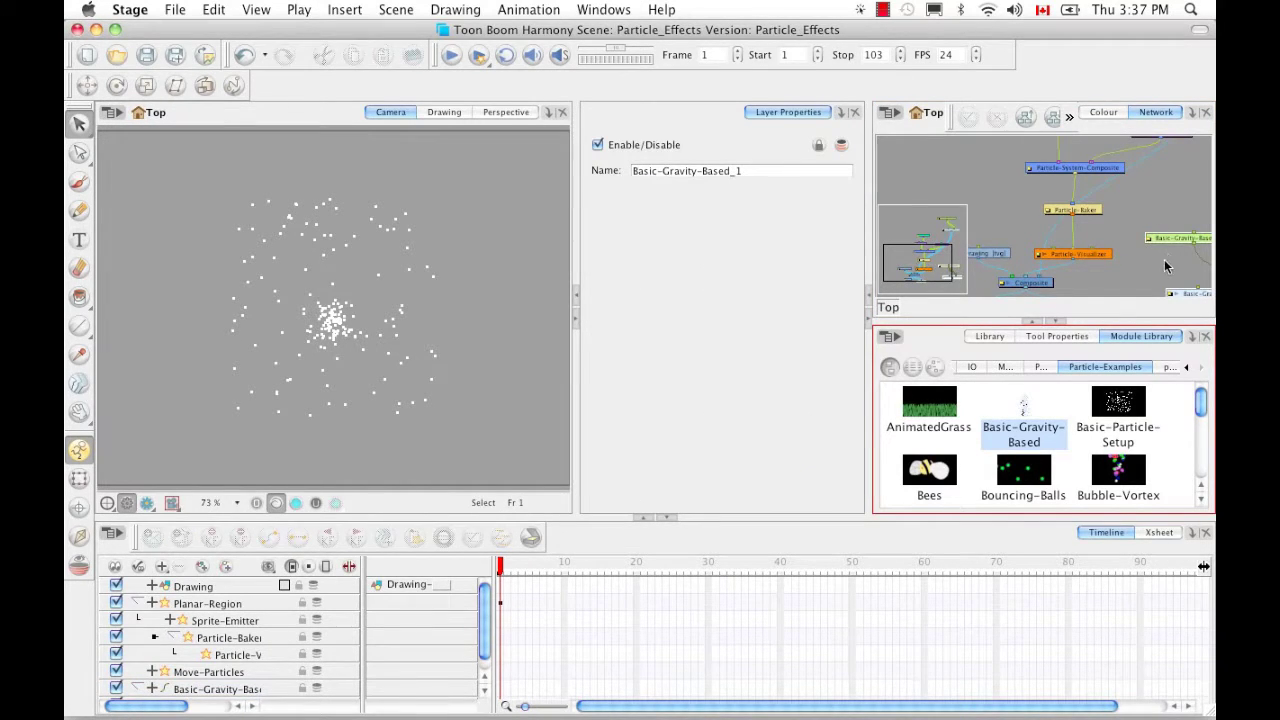
pyautogui.moveTo(1176, 262); pyautogui.dragTo(1157, 189)
pyautogui.moveTo(1148, 235); pyautogui.dragTo(1008, 273)
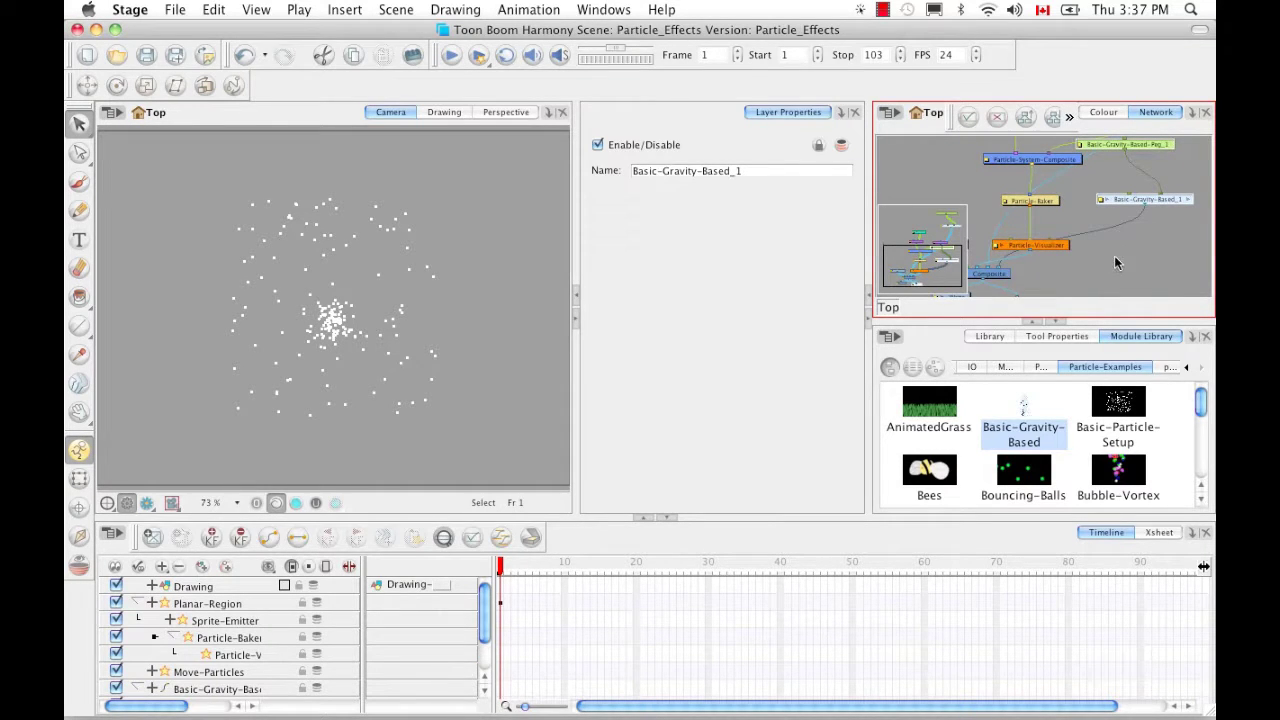
# - Enlarge the network view, move the duplicate Basic-Gravity-Based_1 group and its peg aside, and delete them with their drawing files
pyautogui.click(1057, 322)
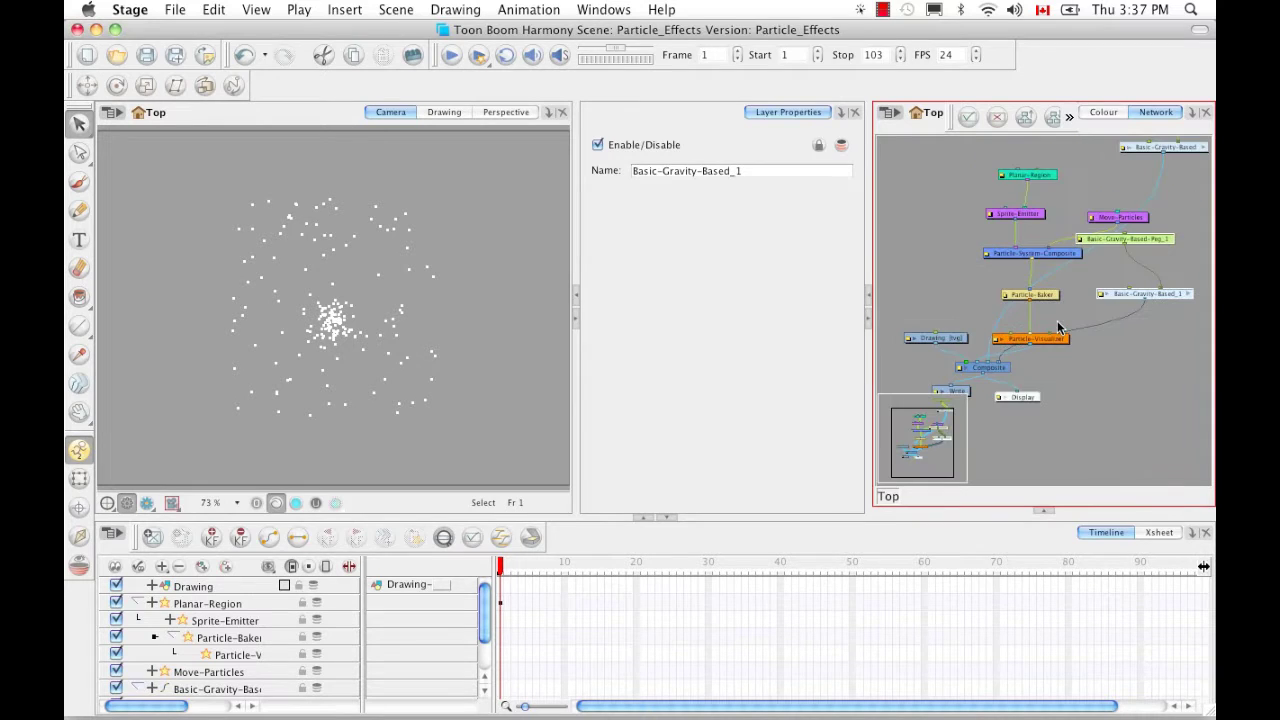
pyautogui.click(868, 295)
pyautogui.moveTo(838, 268); pyautogui.dragTo(846, 308)
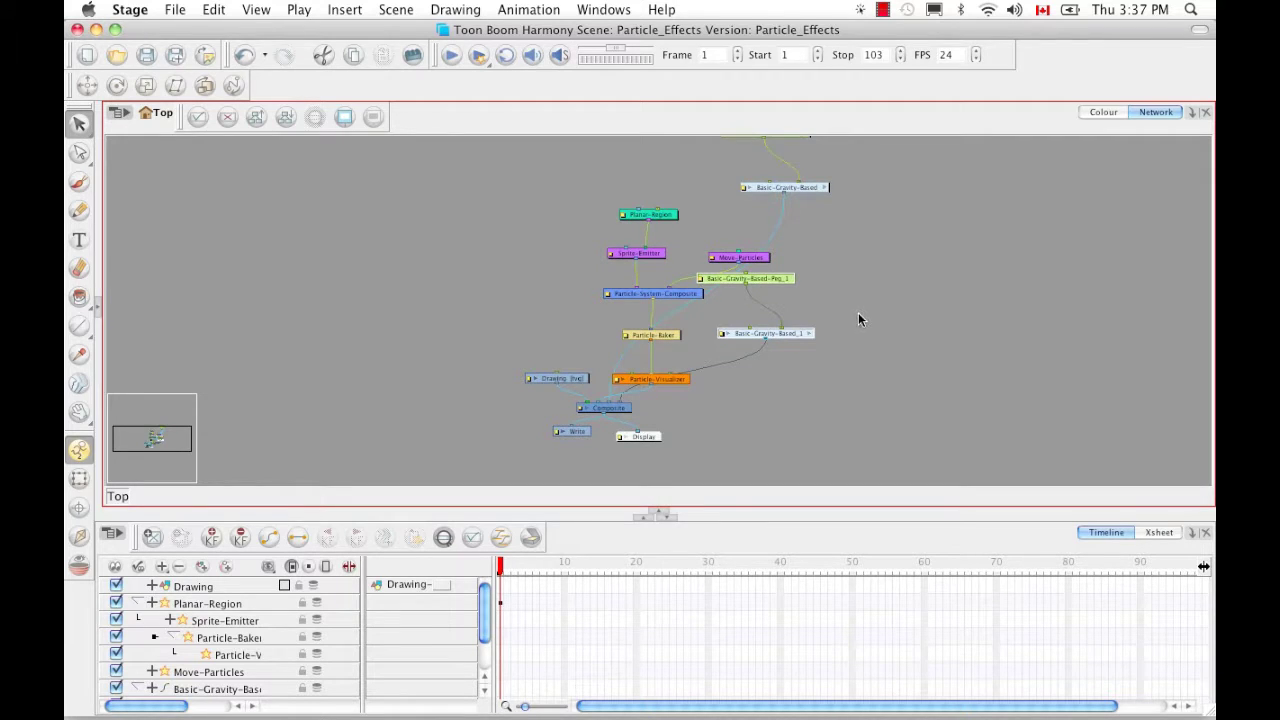
pyautogui.moveTo(859, 268); pyautogui.dragTo(958, 300)
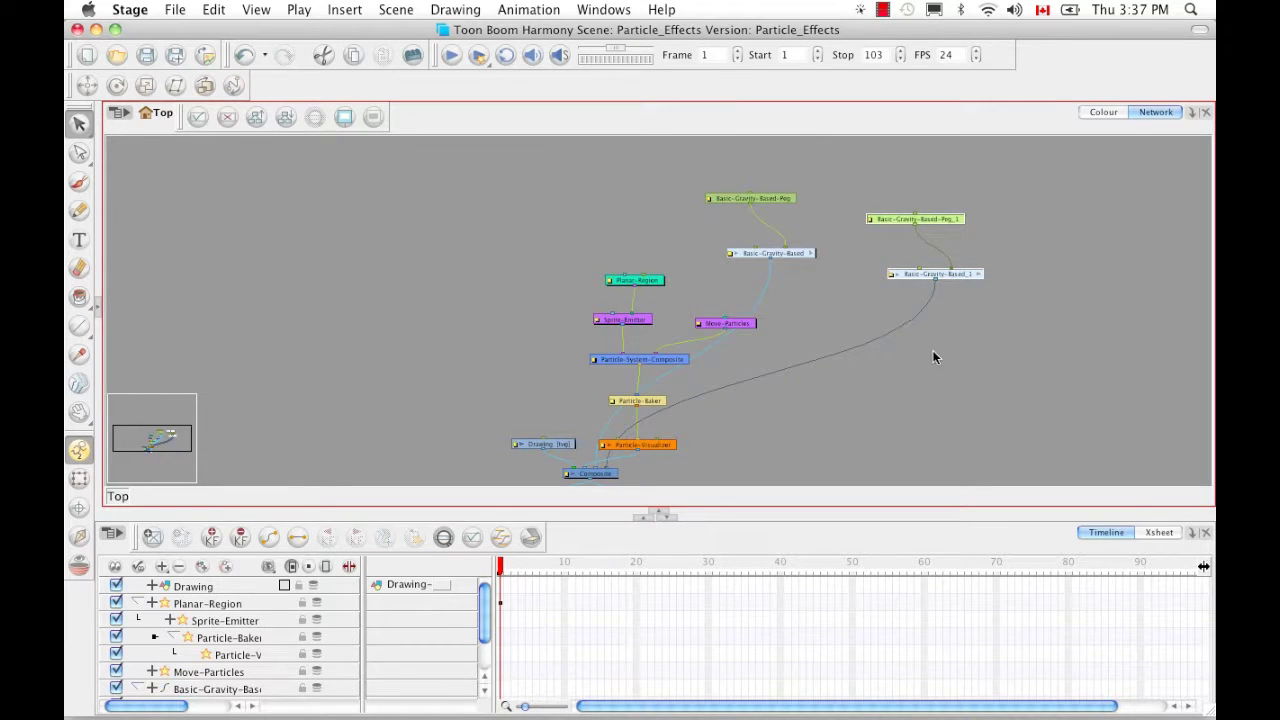
pyautogui.press('Delete')
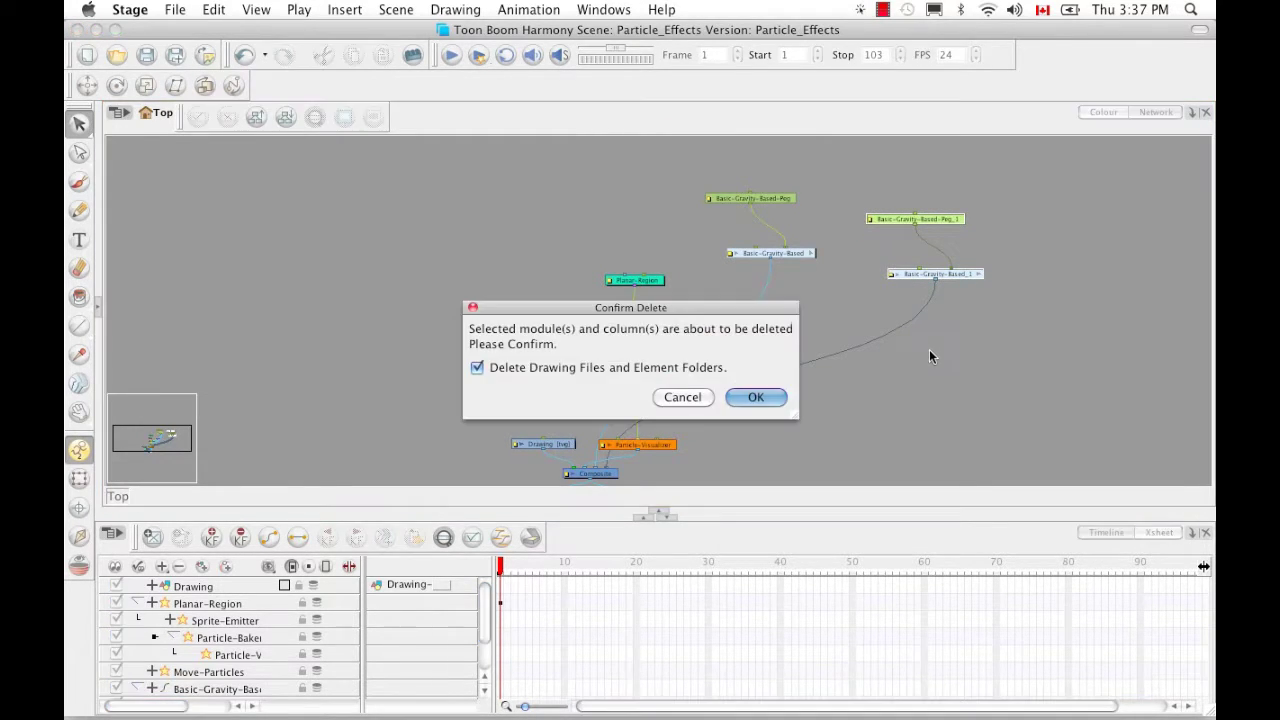
pyautogui.click(755, 398)
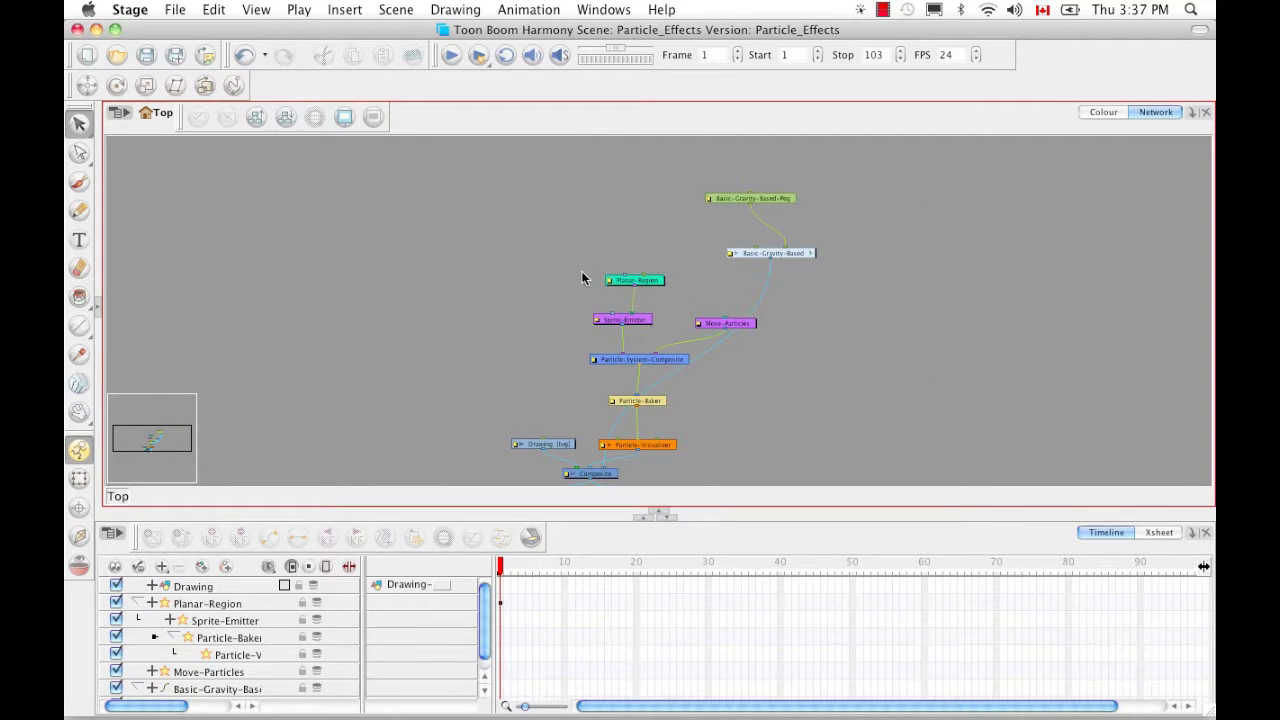
# - Delete the old particle system modules, from Planar-Region, Sprite-Emitter and Move-Particles down to Particle-Visualizer
pyautogui.moveTo(672, 310); pyautogui.dragTo(714, 325)
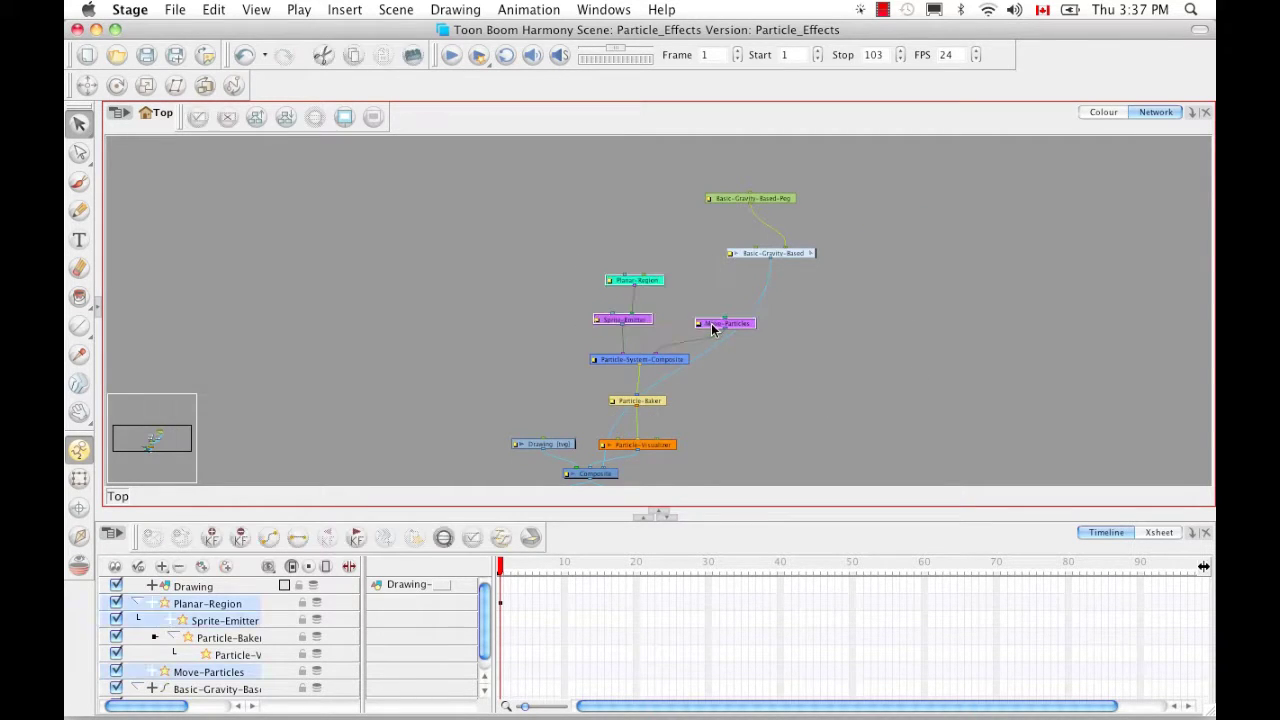
pyautogui.keyDown('shift'); pyautogui.click(636, 401); pyautogui.keyUp('shift')
pyautogui.keyDown('shift'); pyautogui.click(644, 447); pyautogui.keyUp('shift')
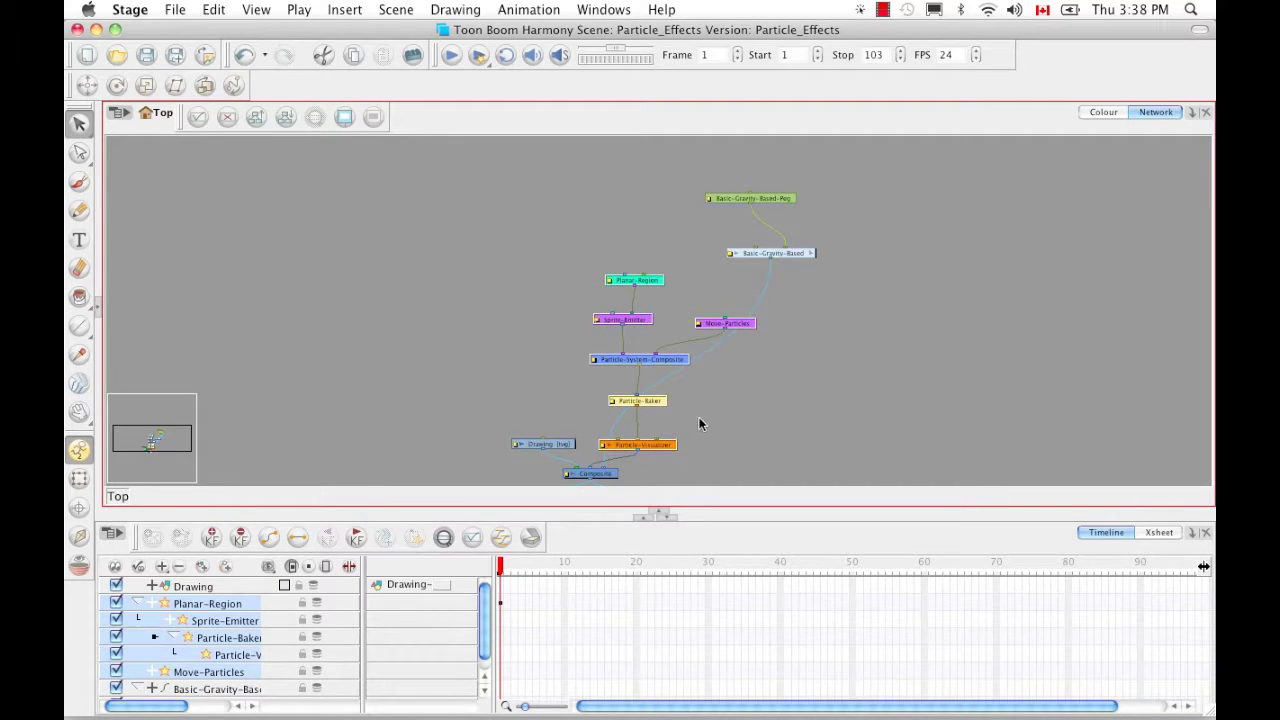
pyautogui.press('Delete')
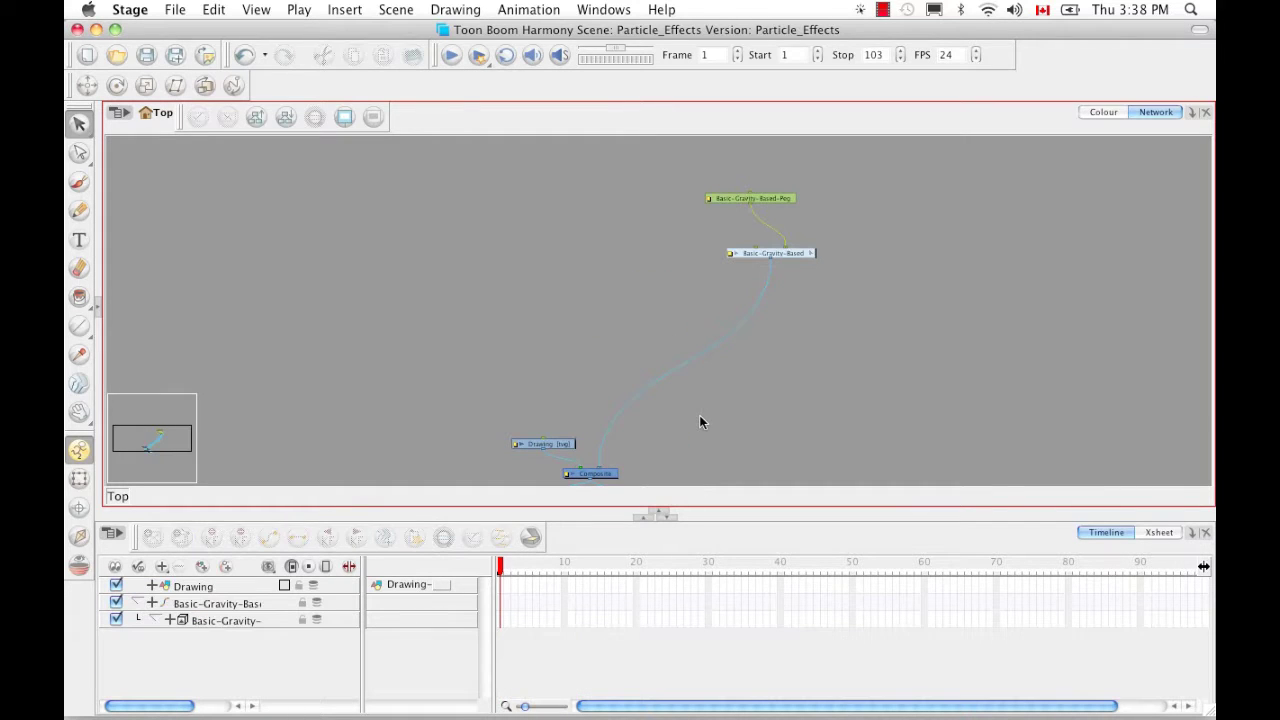
# - Move the Basic-Gravity-Based group and its peg closer to the Composite module
pyautogui.moveTo(634, 166); pyautogui.dragTo(673, 440)
pyautogui.moveTo(716, 346)
pyautogui.mouseDown()
pyautogui.moveTo(606, 391)
pyautogui.moveTo(707, 379)
pyautogui.mouseUp()
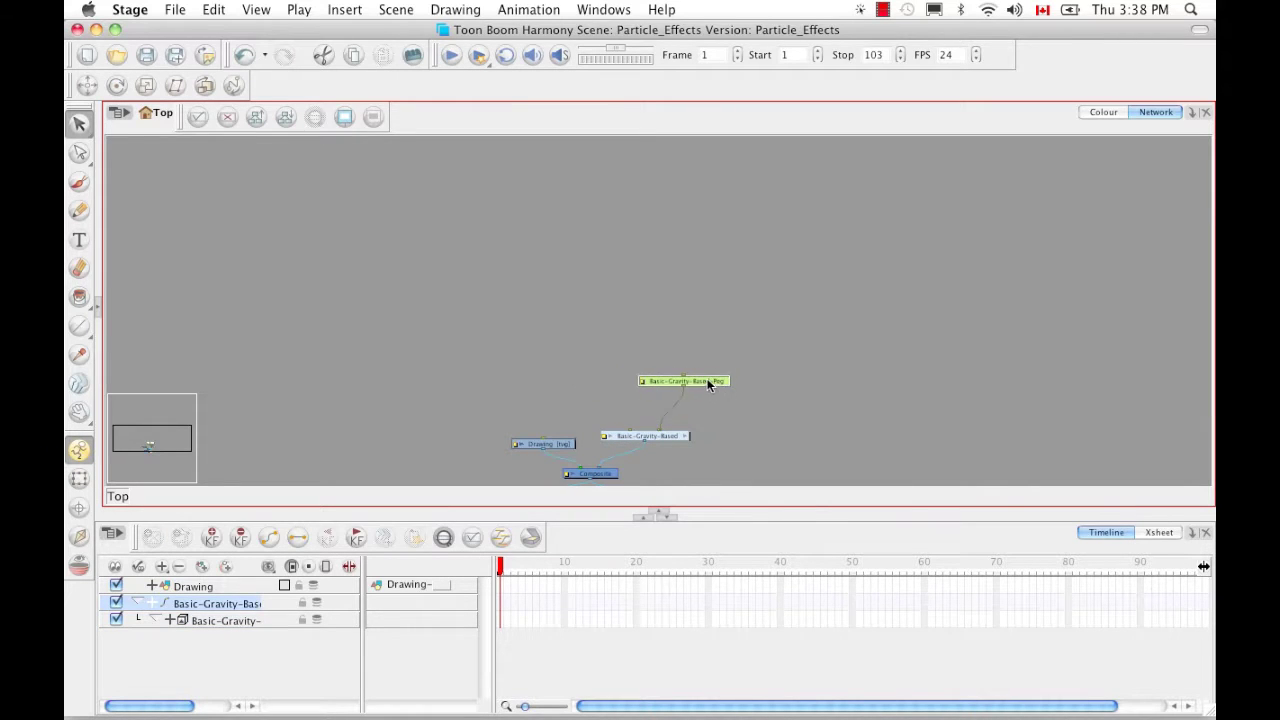
pyautogui.click(722, 418)
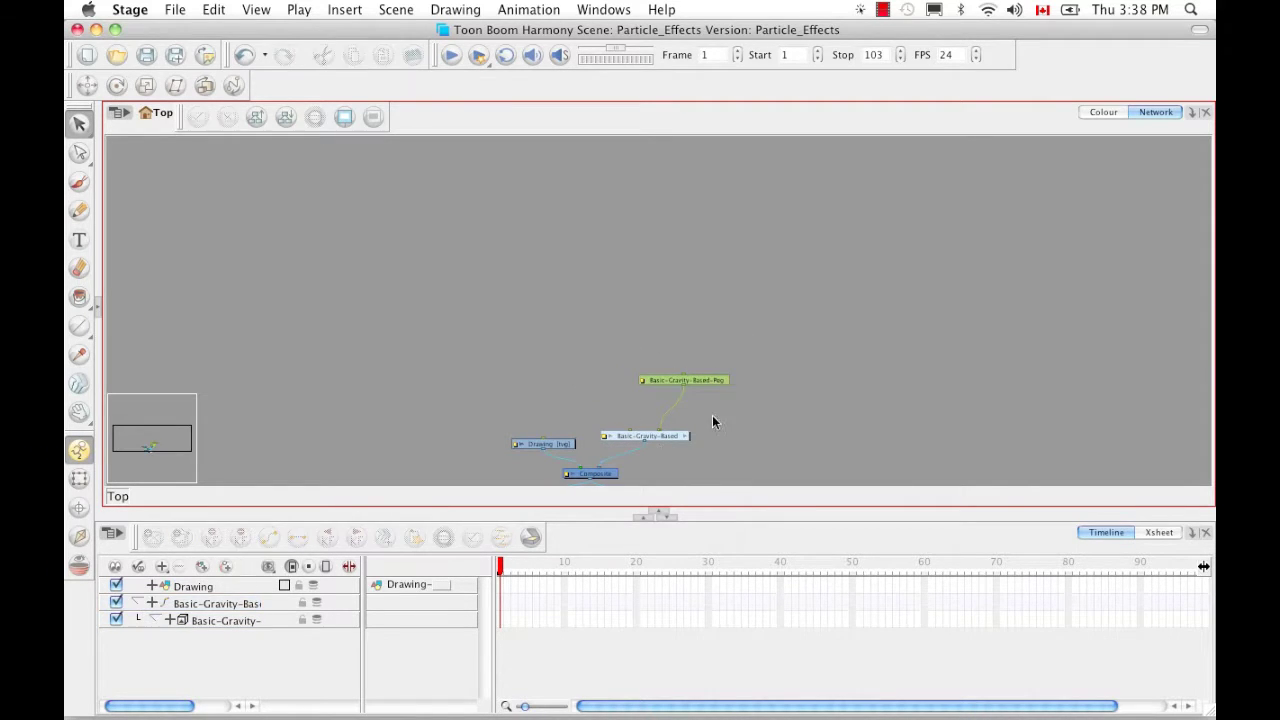
# - Enter the Basic-Gravity-Based group and examine the modules and connections that make up its particle system
pyautogui.press('space')
pyautogui.moveTo(730, 434); pyautogui.dragTo(737, 309)
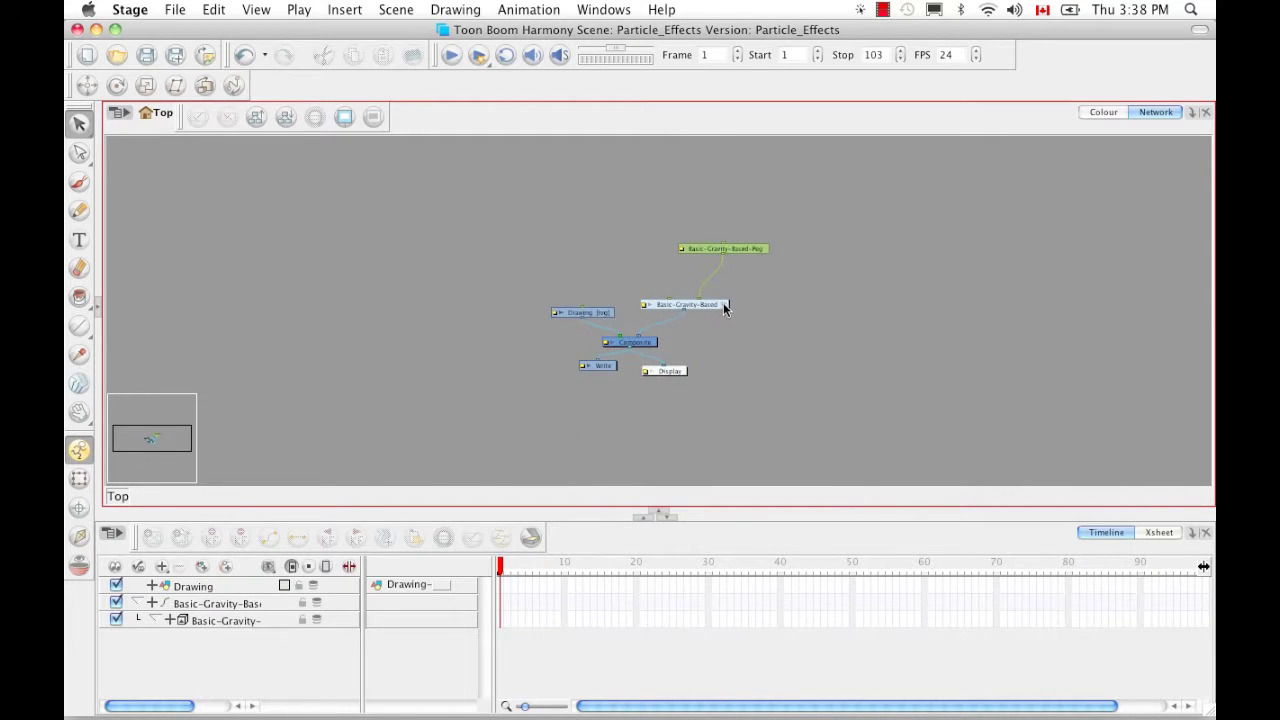
pyautogui.click(725, 305)
pyautogui.press('space')
pyautogui.moveTo(690, 372); pyautogui.dragTo(746, 373)
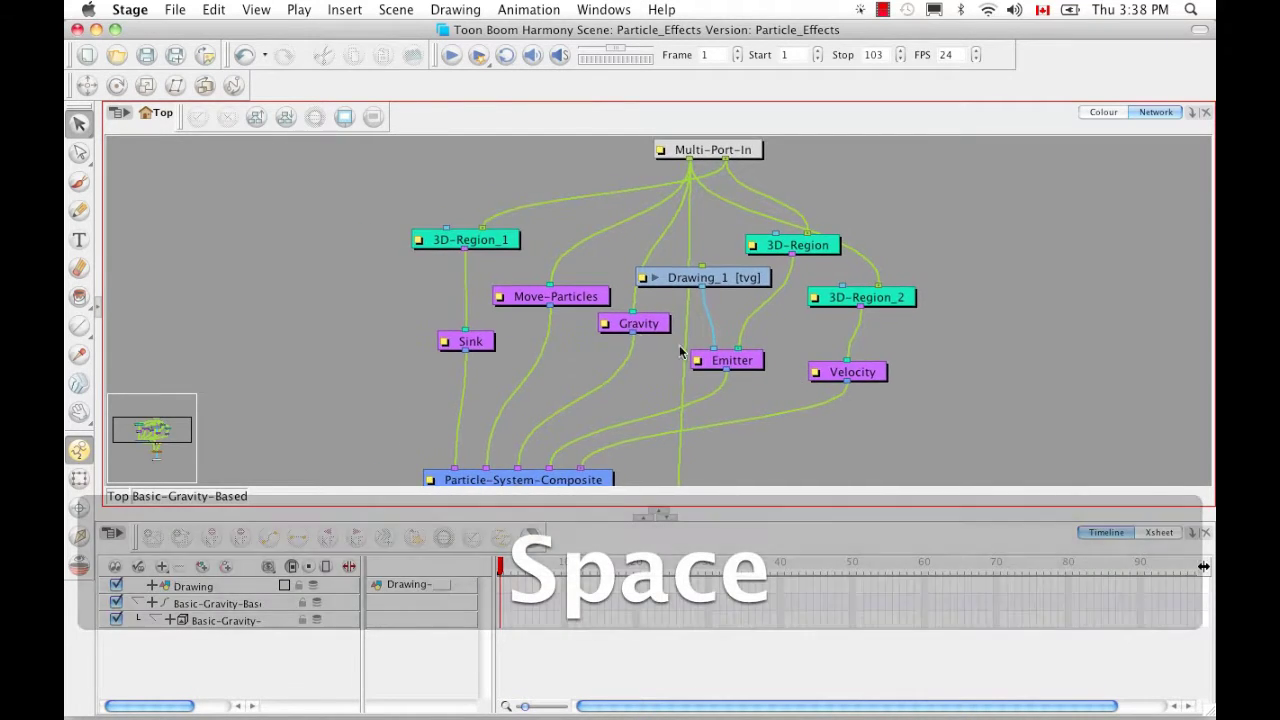
pyautogui.press('1')
pyautogui.press('1')
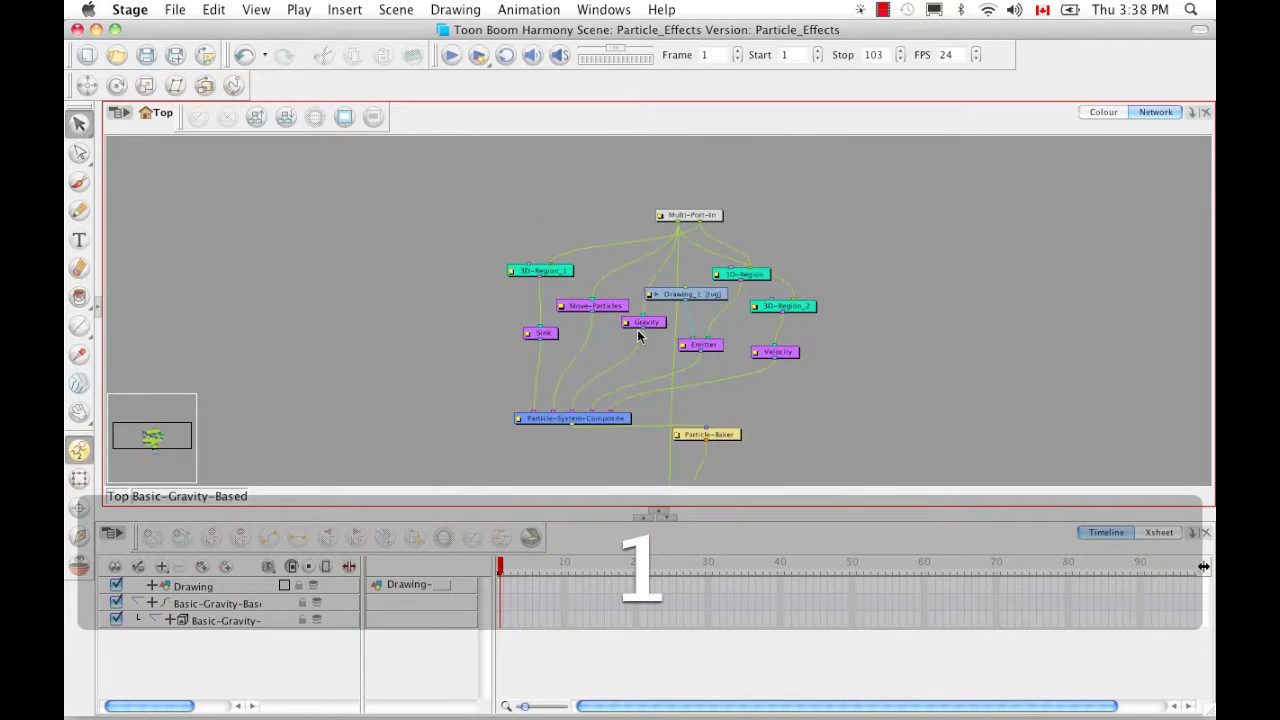
pyautogui.press('space')
pyautogui.moveTo(871, 323)
pyautogui.mouseDown()
pyautogui.moveTo(883, 297)
pyautogui.moveTo(884, 319)
pyautogui.mouseUp()
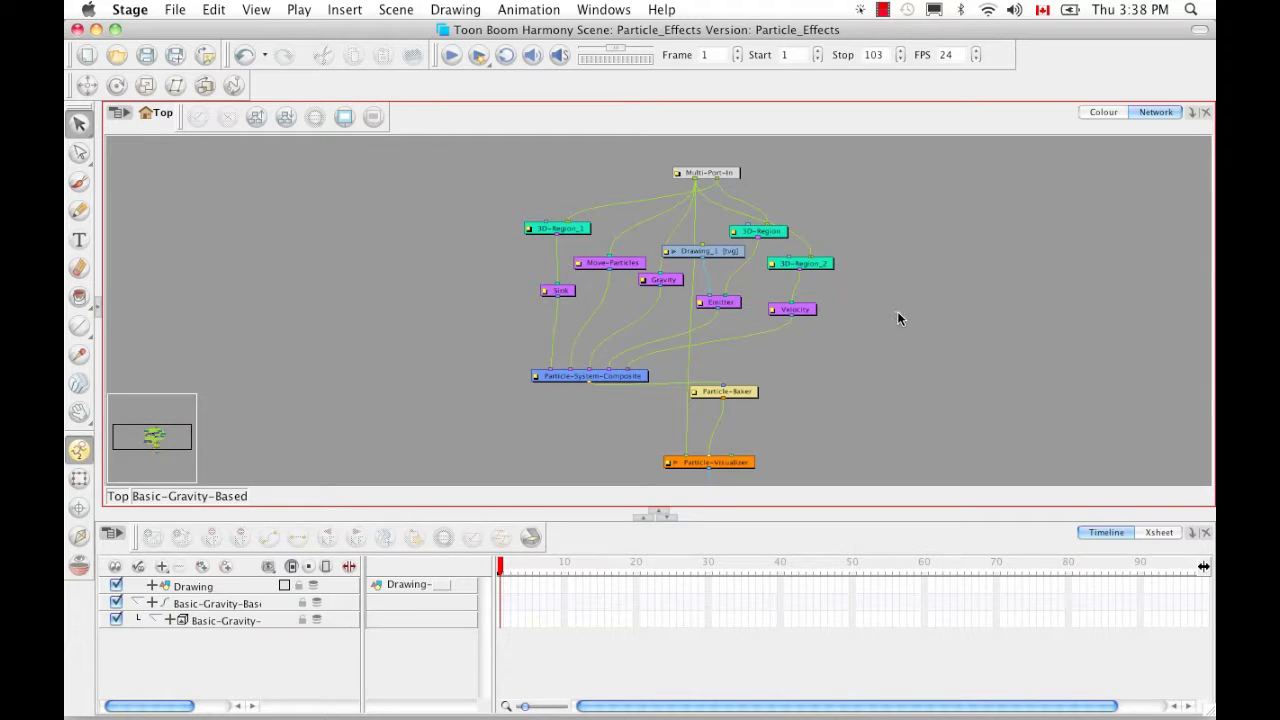
# - Restore the multi-panel layout and play back the gravity-based particle animation in the camera view
pyautogui.press('`')
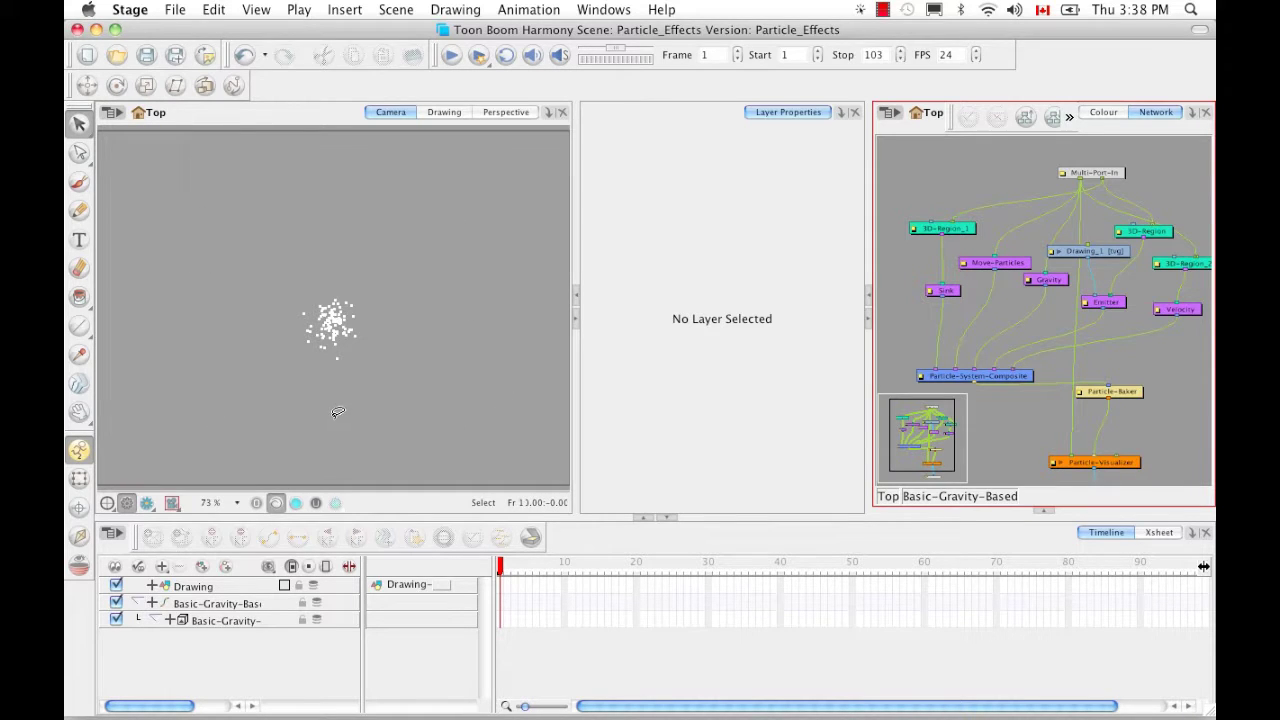
pyautogui.click(450, 57)
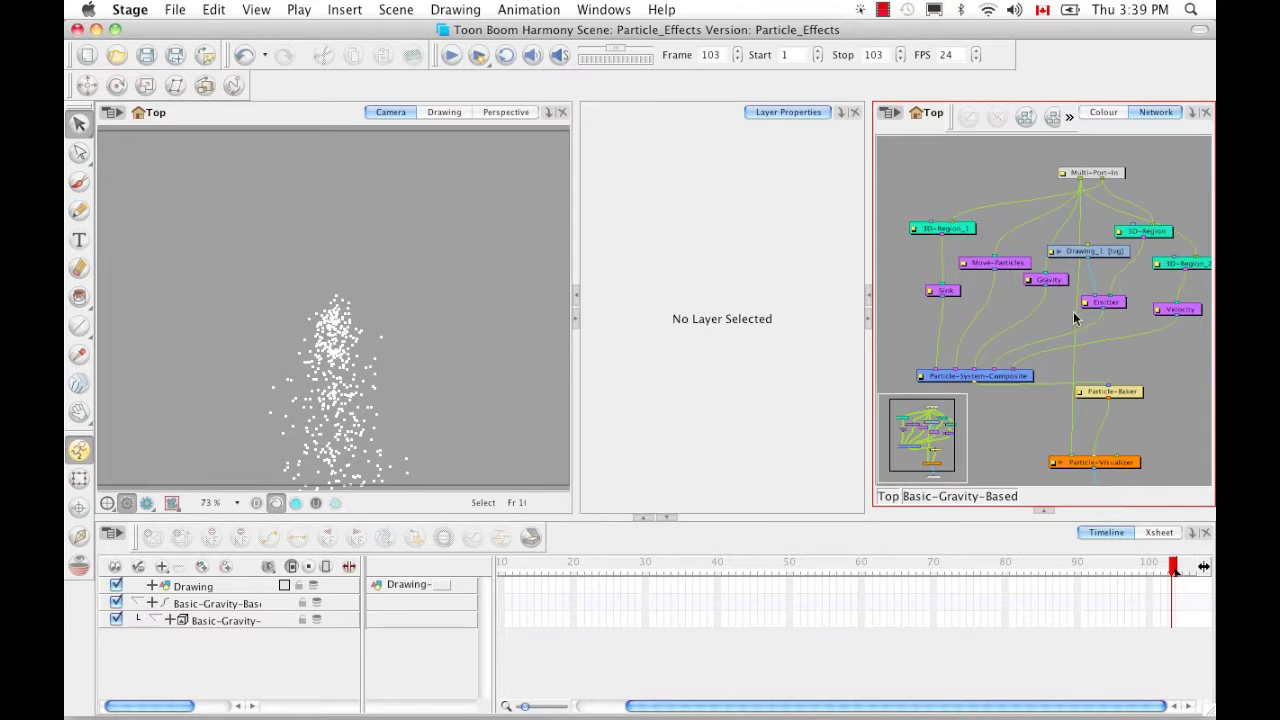
# - Show the control of the 3D-Region connected to the Emitter in the camera view
pyautogui.click(1156, 240)
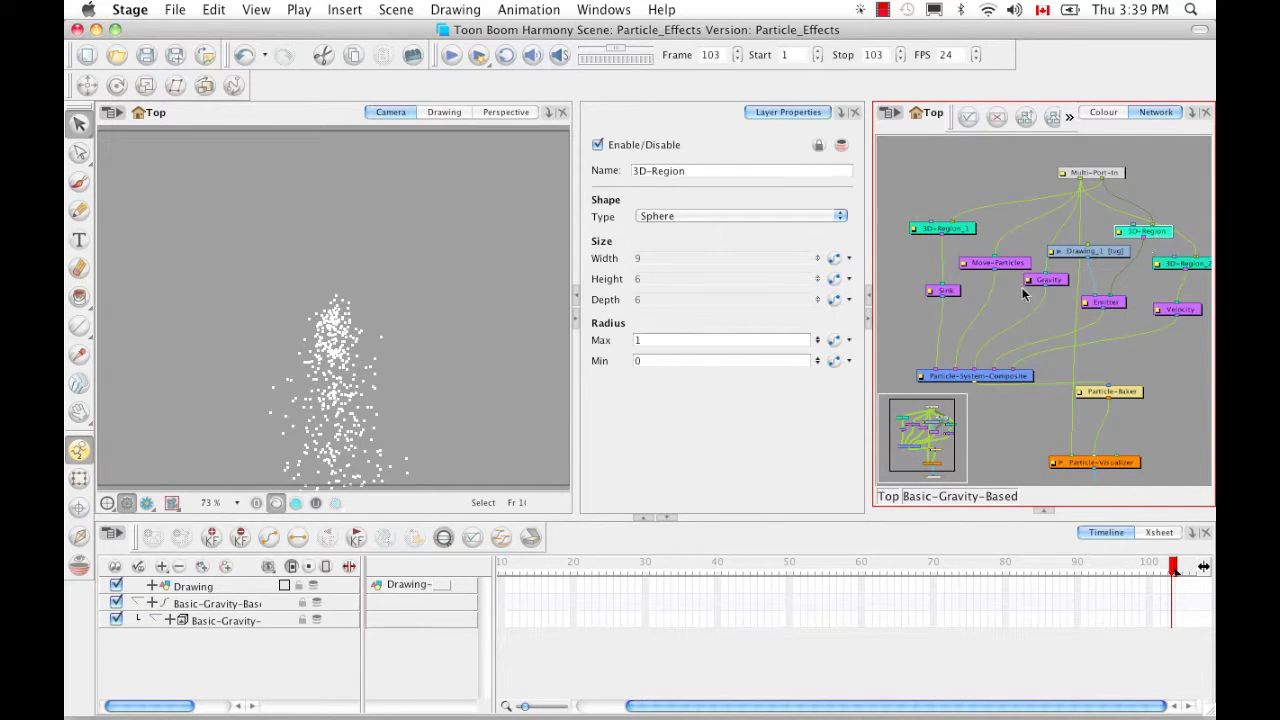
pyautogui.click(255, 12)
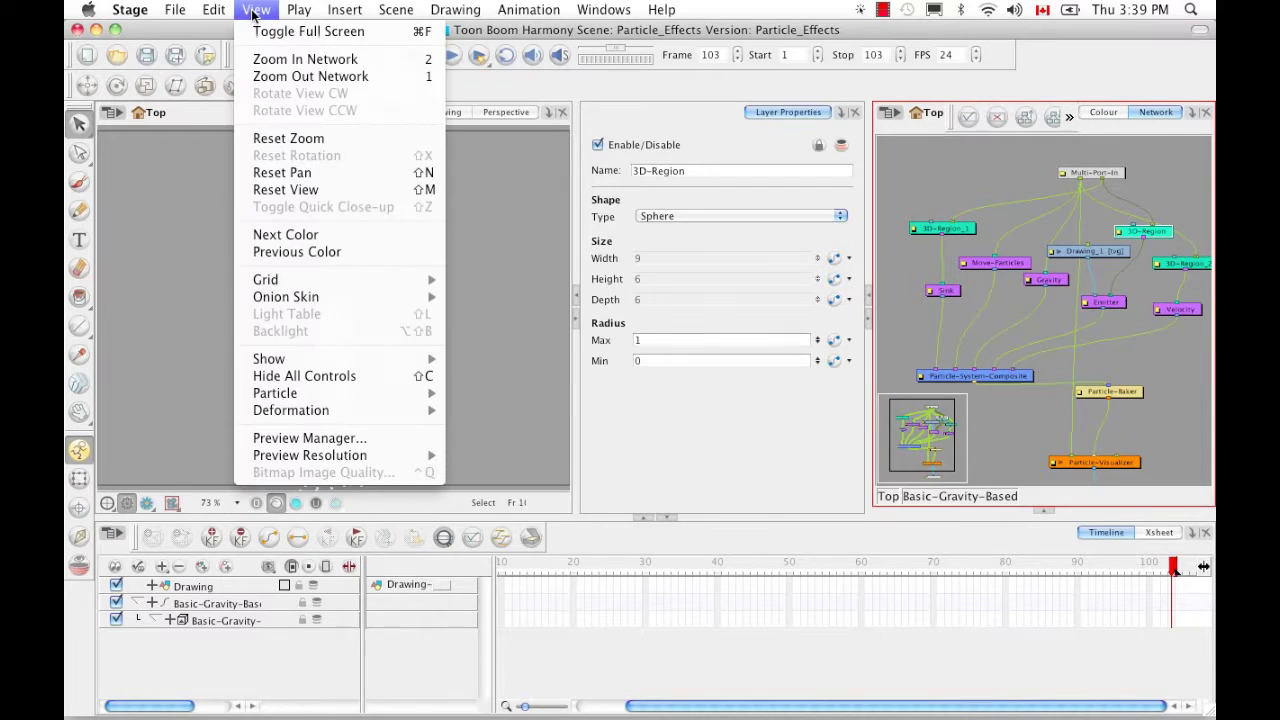
pyautogui.moveTo(349, 362)
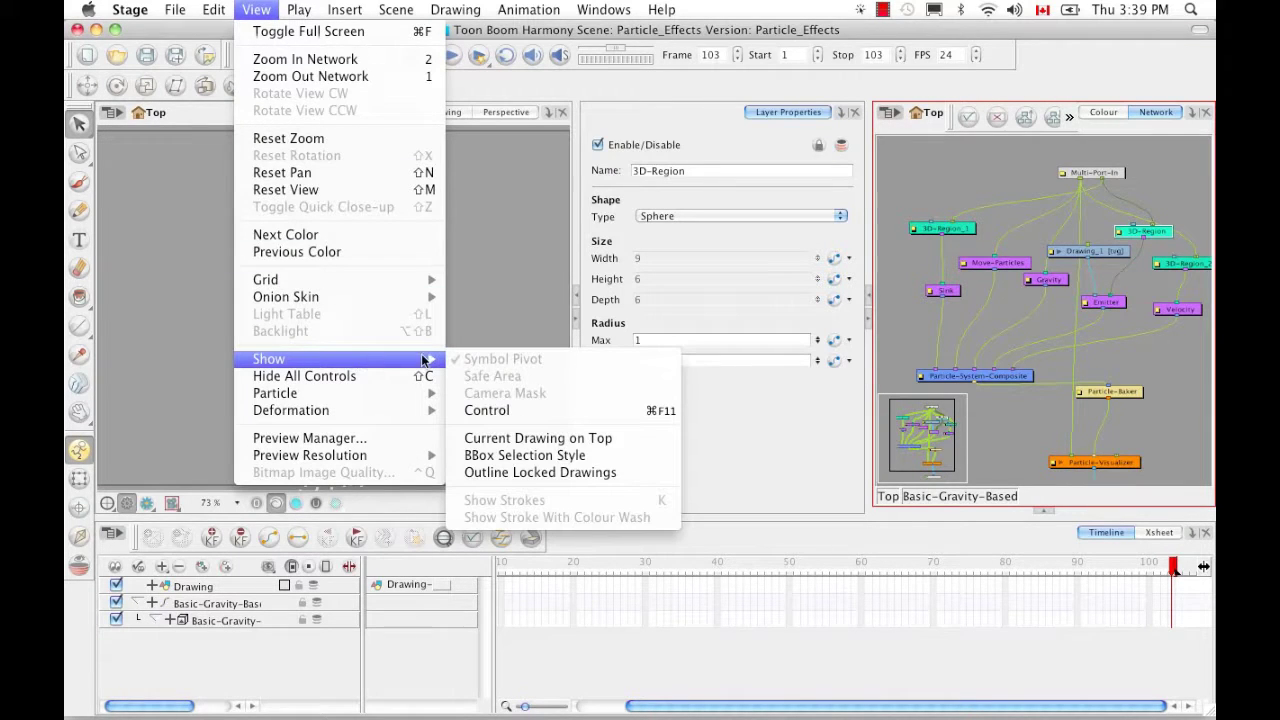
pyautogui.click(560, 410)
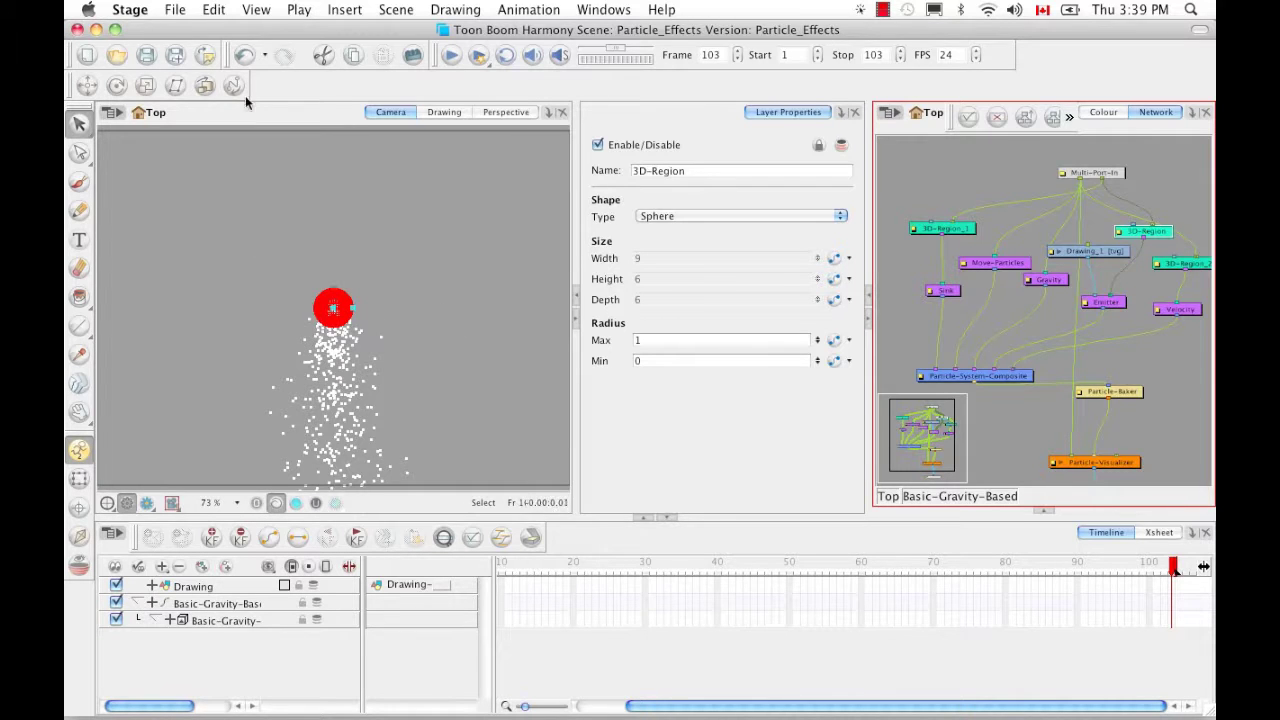
# - Set the particles to display as dots in OpenGL
pyautogui.click(256, 10)
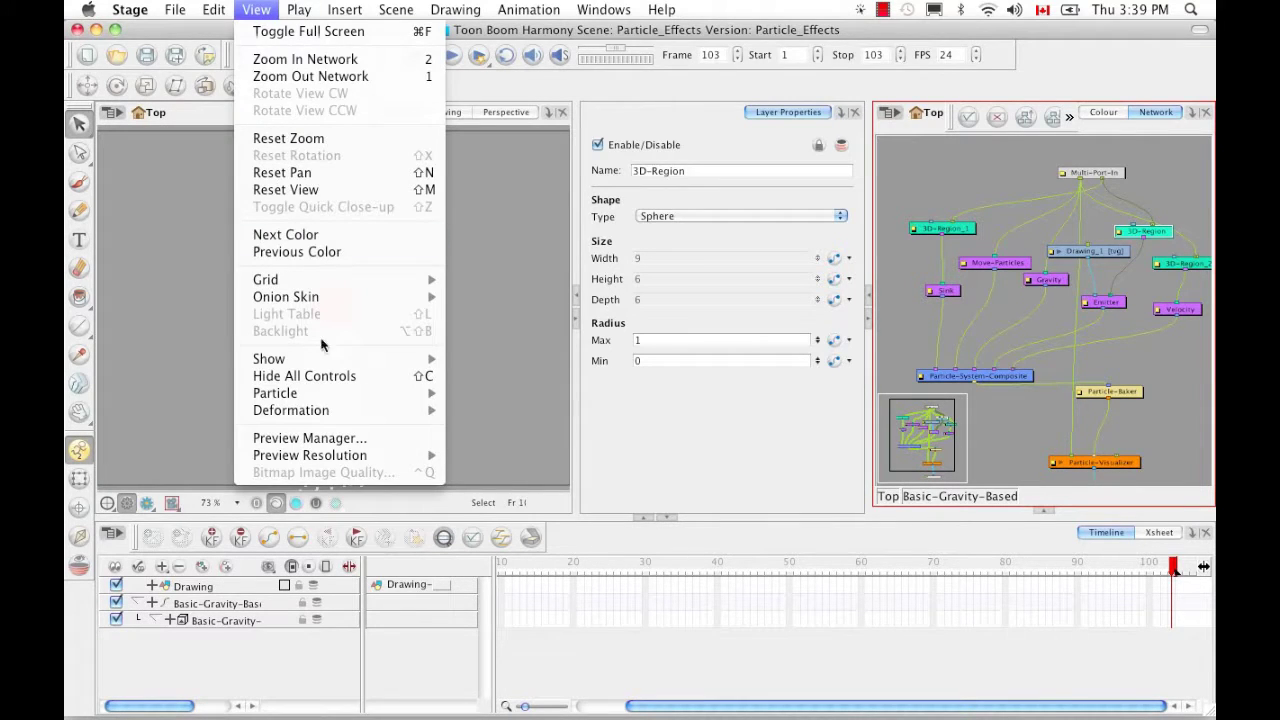
pyautogui.moveTo(349, 399)
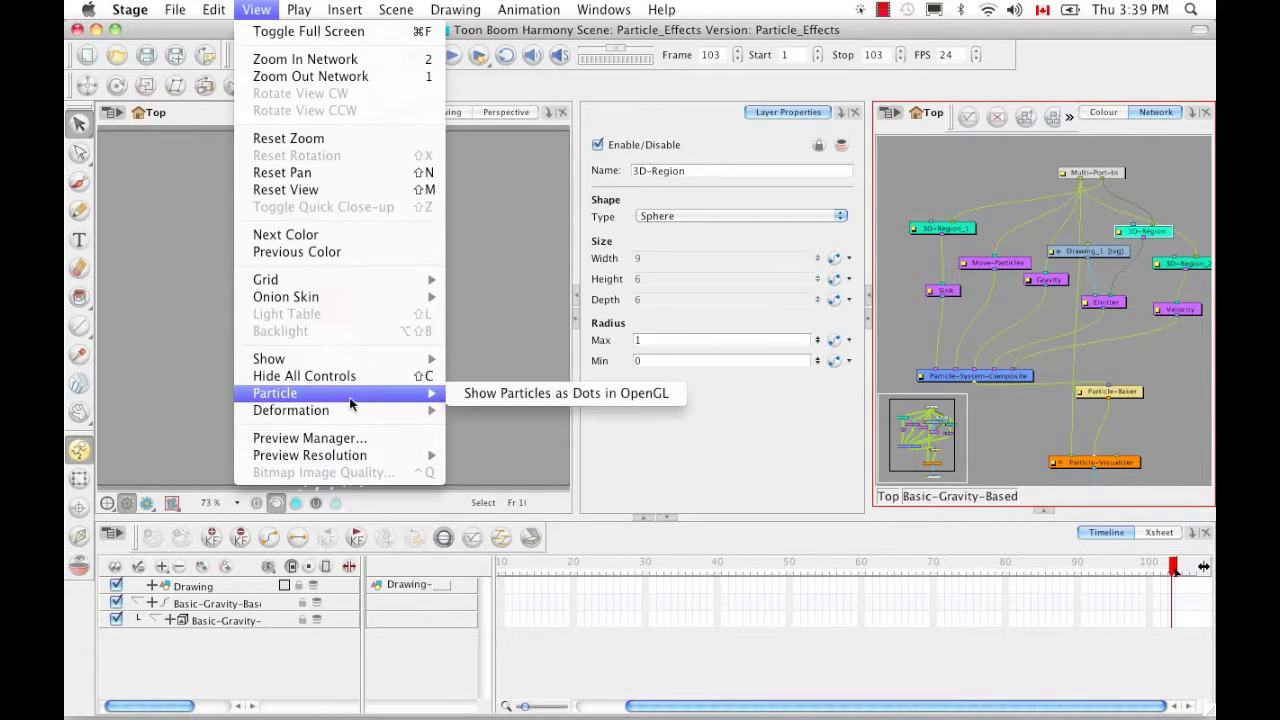
pyautogui.click(523, 393)
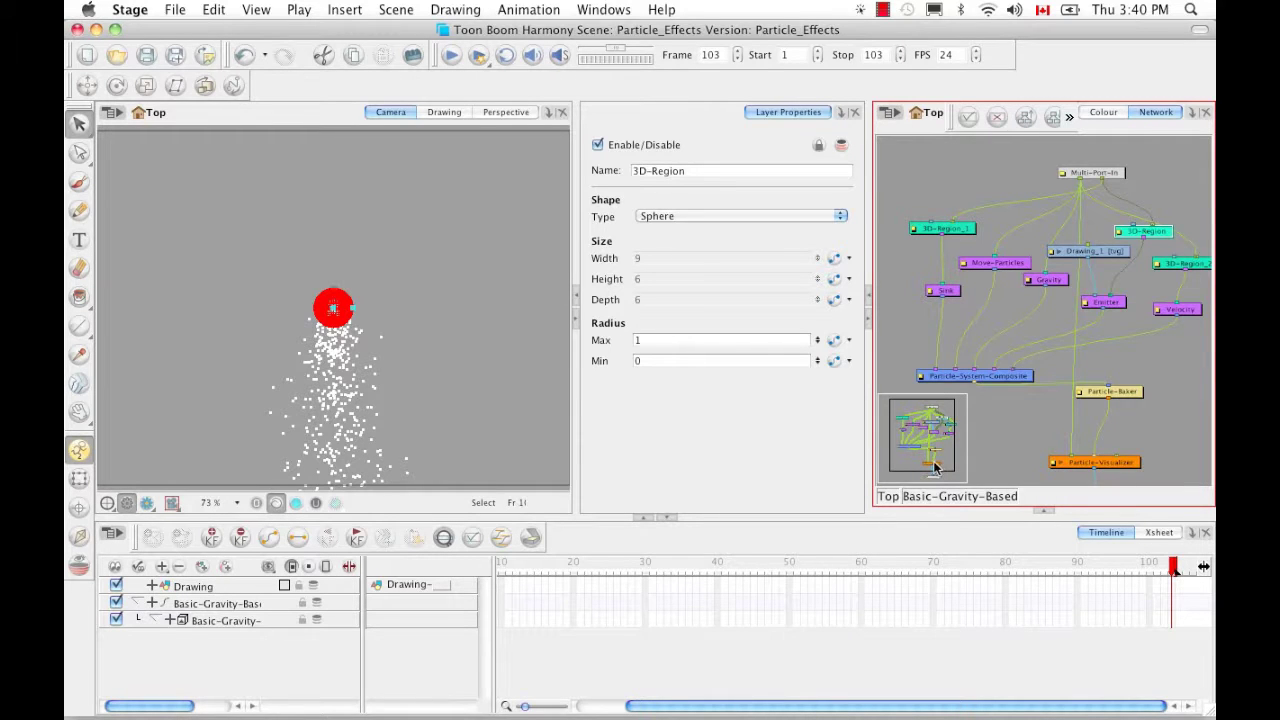
# - Inspect the properties of the Particle-Visualizer and Emitter modules, and view the particles in the Perspective view
pyautogui.click(1107, 464)
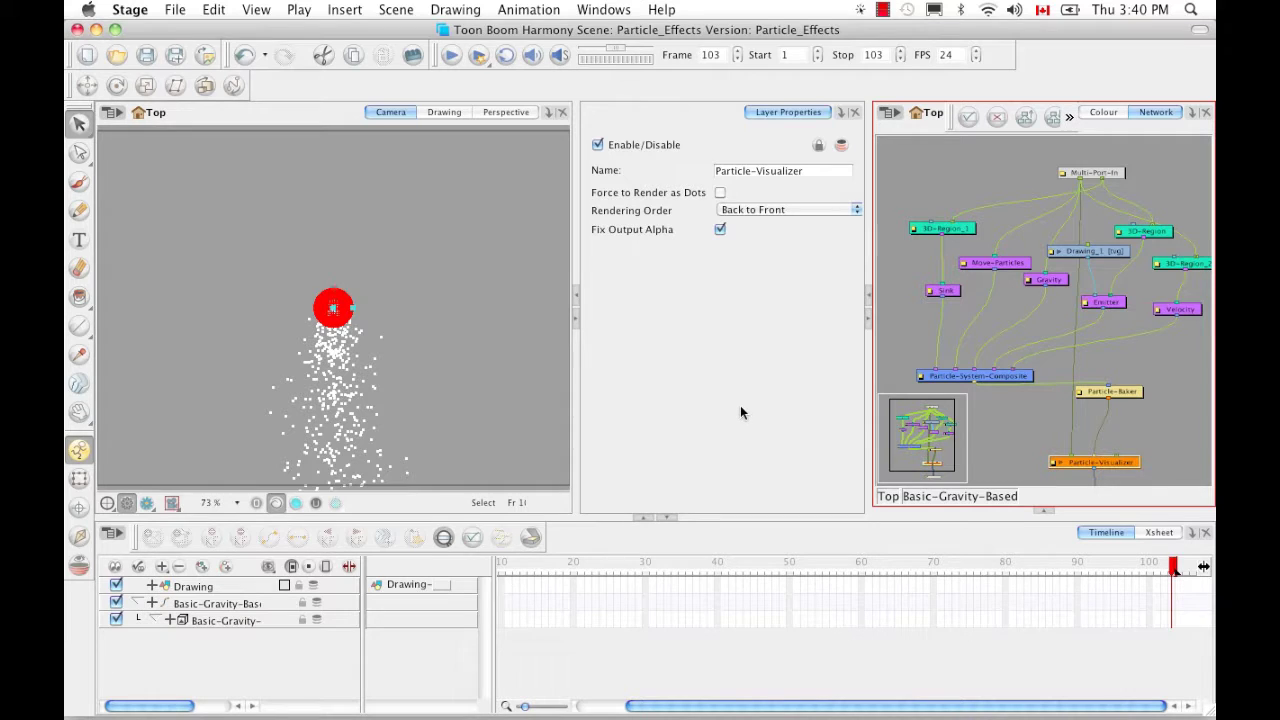
pyautogui.click(1121, 302)
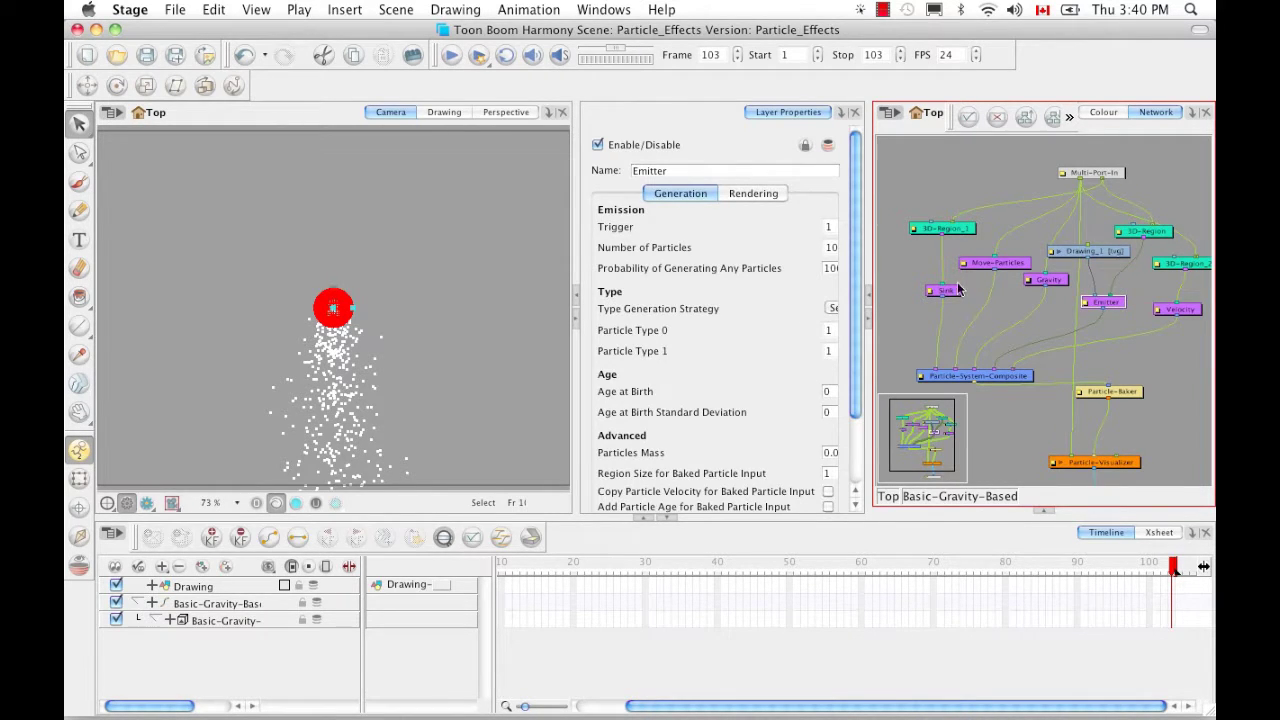
pyautogui.click(491, 112)
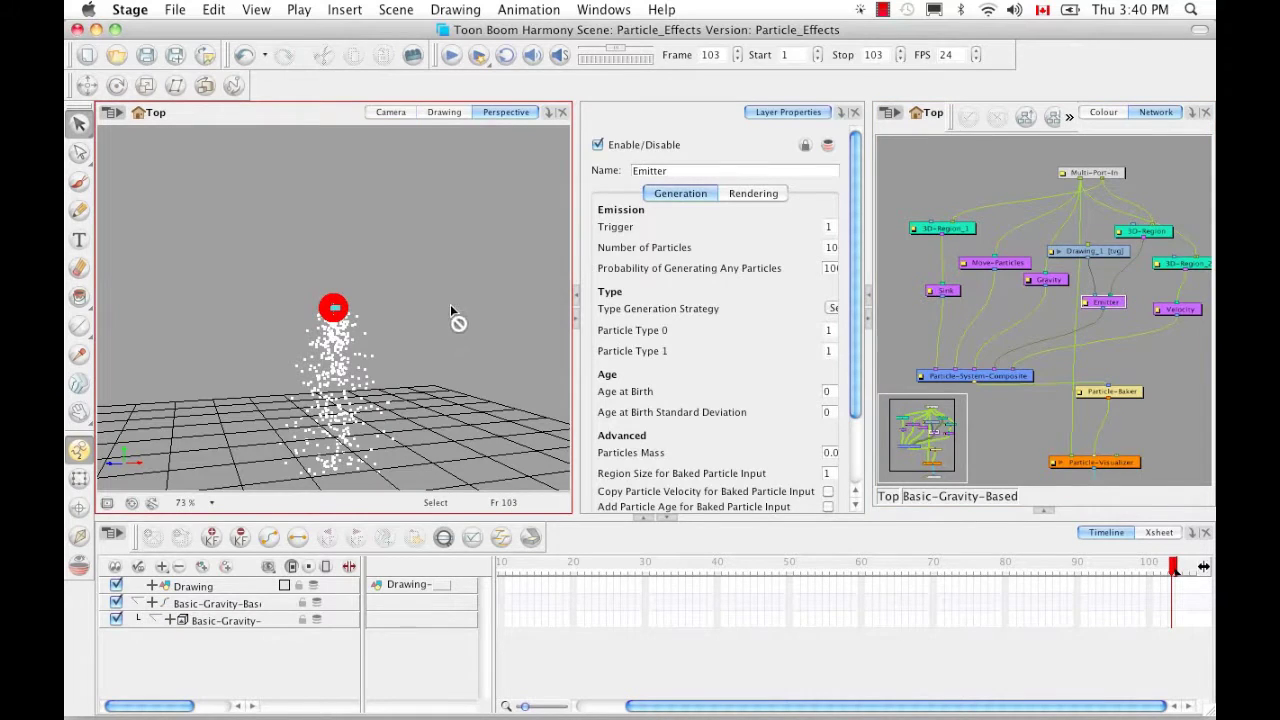
# - Disable the Gravity module and re-enable it to compare its effect on the particles in the Perspective view
pyautogui.moveTo(449, 280); pyautogui.dragTo(378, 360)
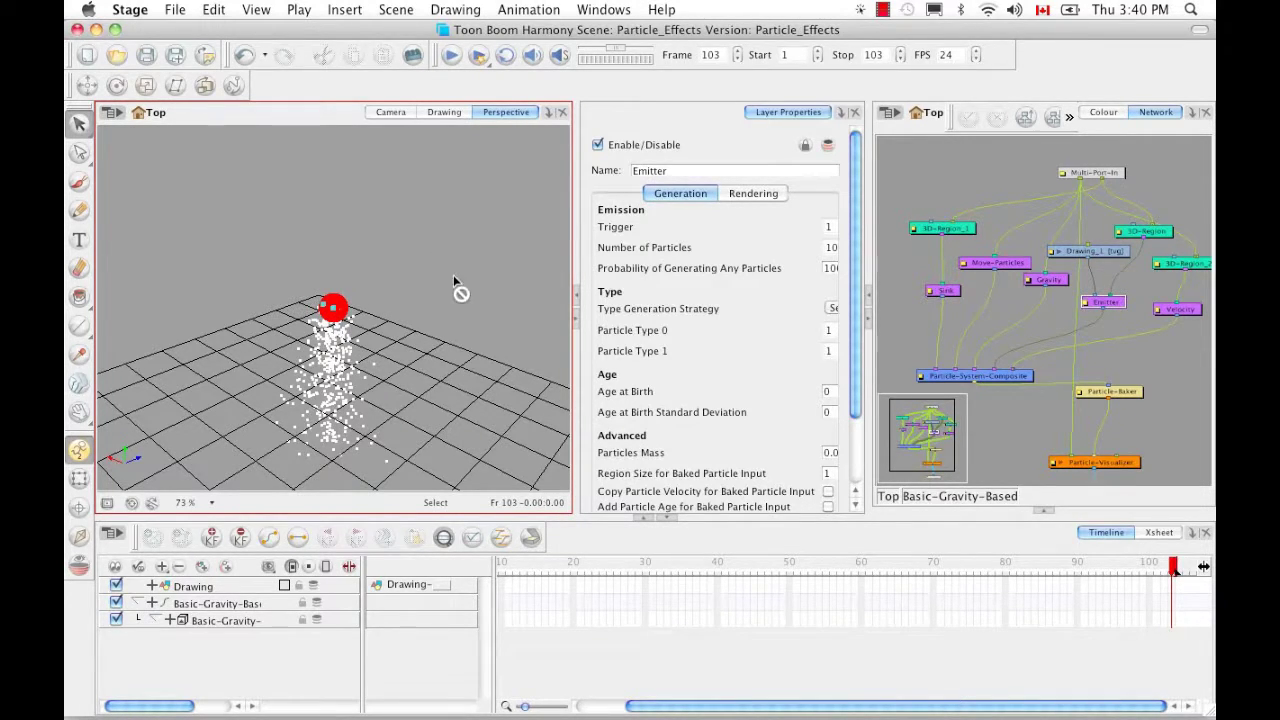
pyautogui.click(1053, 281)
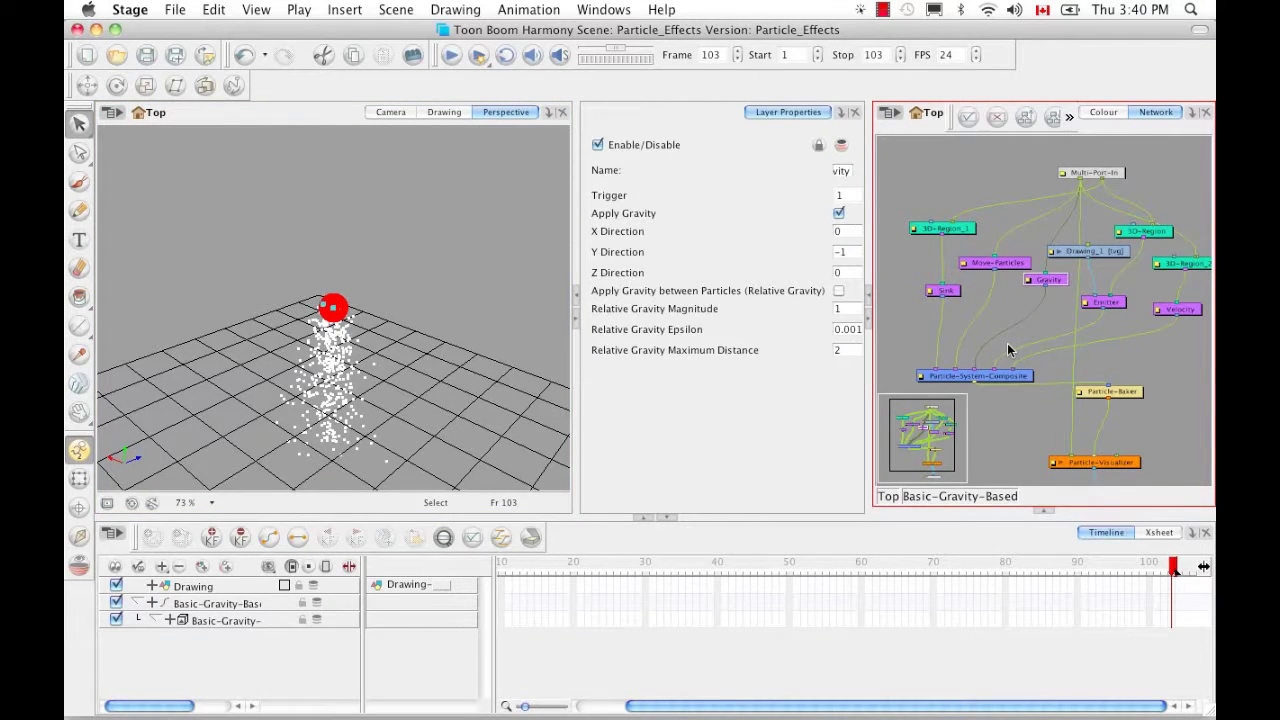
pyautogui.press('d')
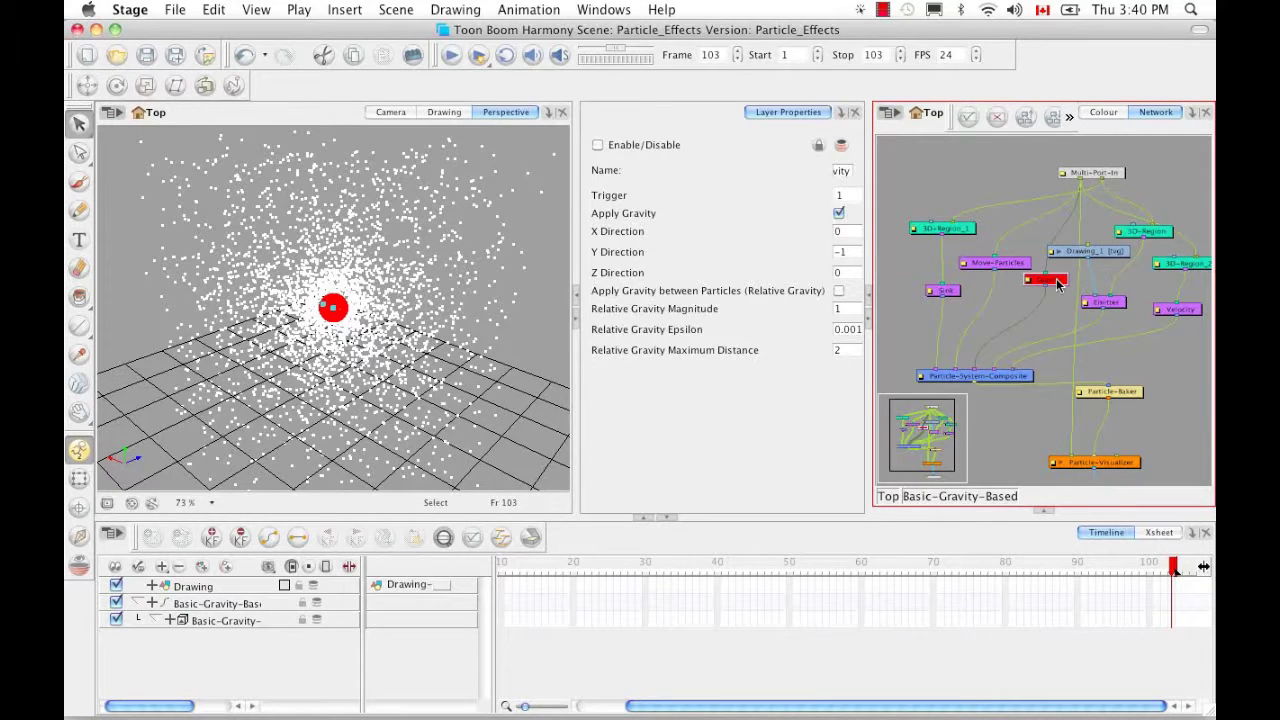
pyautogui.press('a')
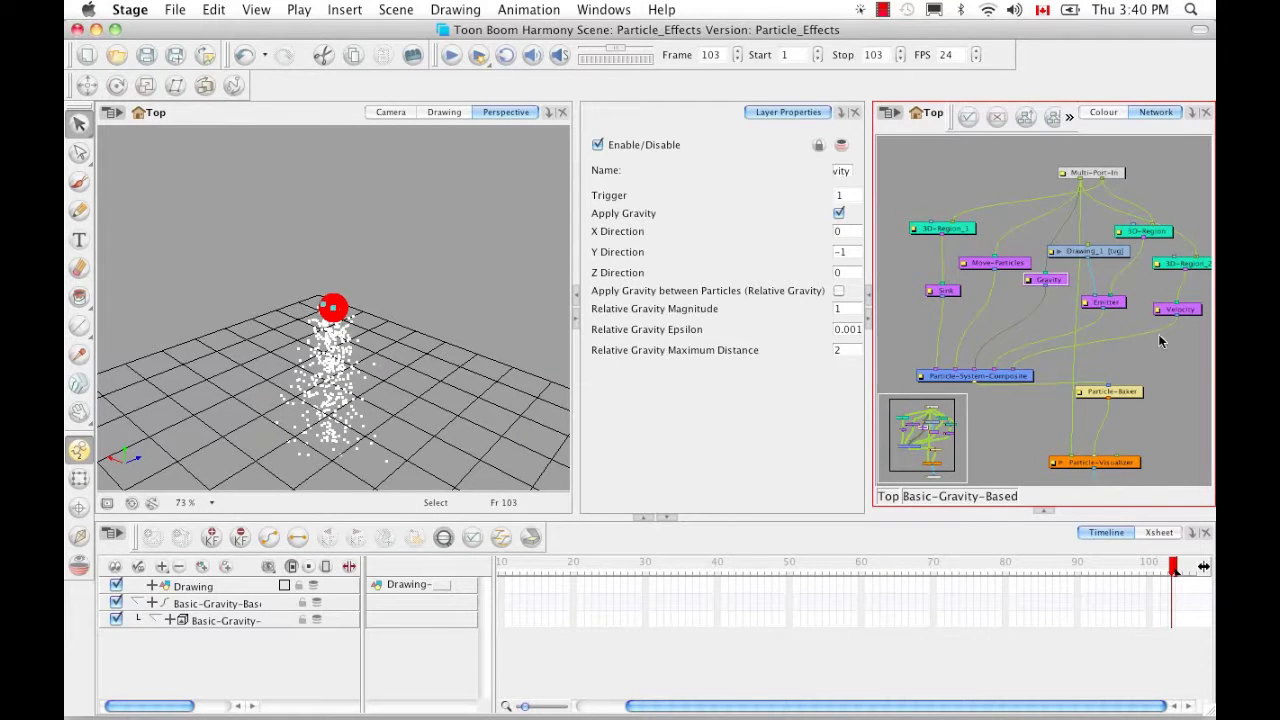
# - Disable the Velocity module and scrub the timeline to frame 57 to examine how the particles fall without it
pyautogui.click(1188, 312)
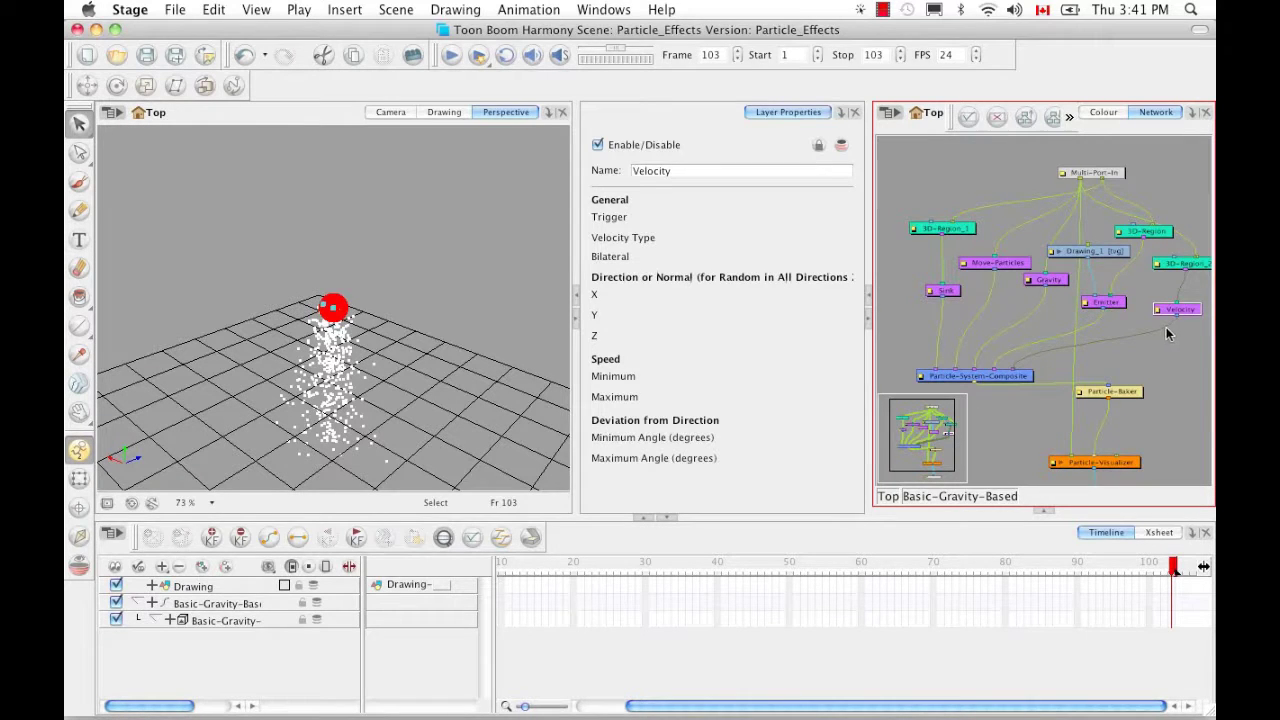
pyautogui.press('d')
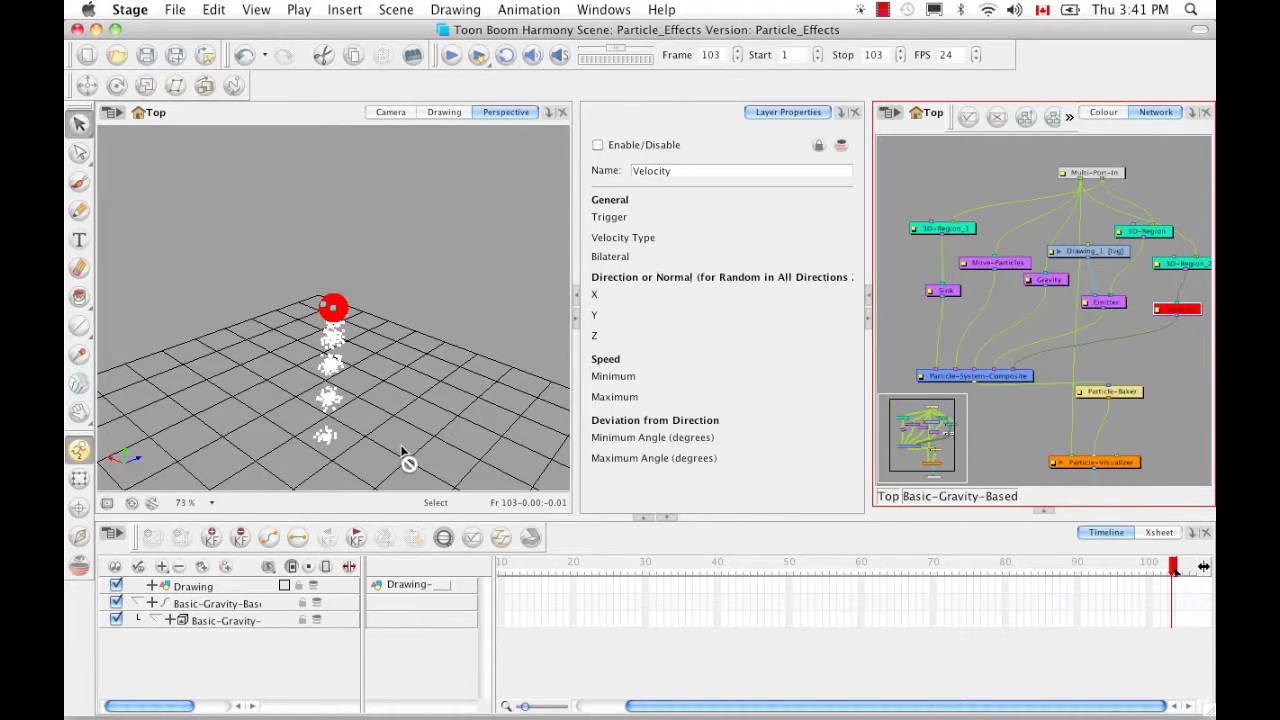
pyautogui.moveTo(513, 568); pyautogui.dragTo(889, 556)
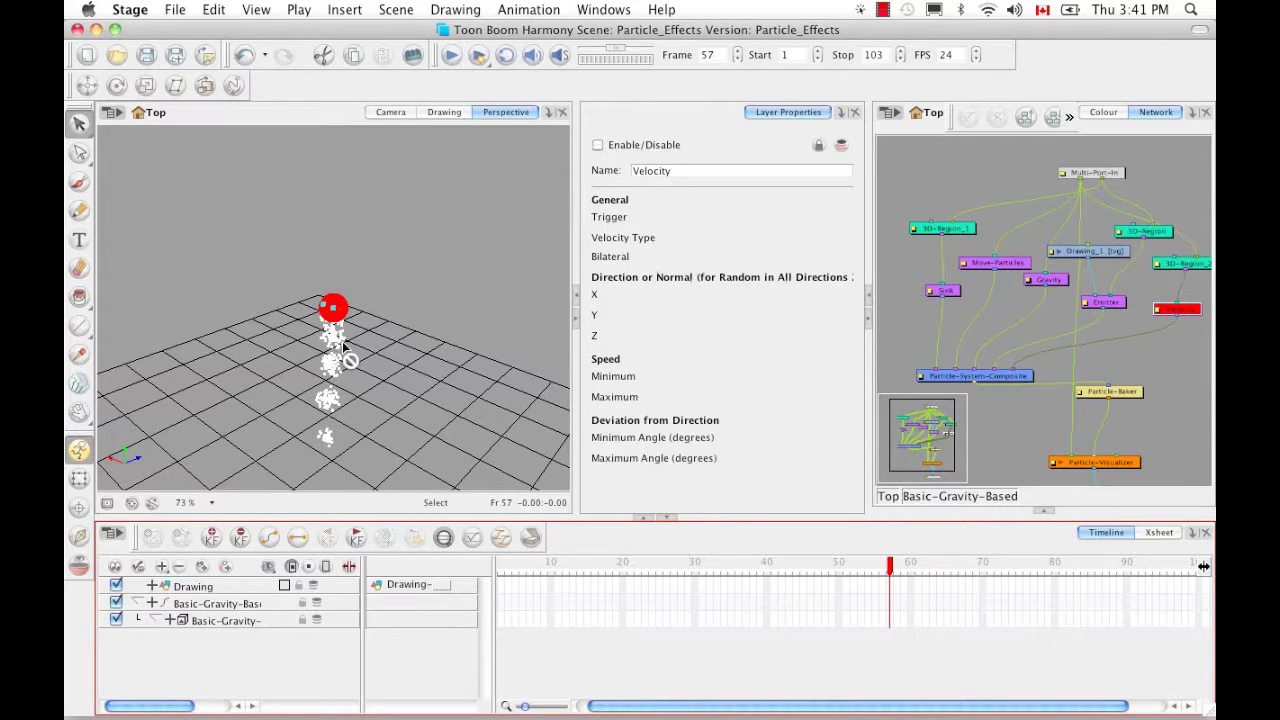
# - Inspect the Emitter's properties, scrub the early frames to frame 16, and check the Velocity module in the network
pyautogui.click(1102, 304)
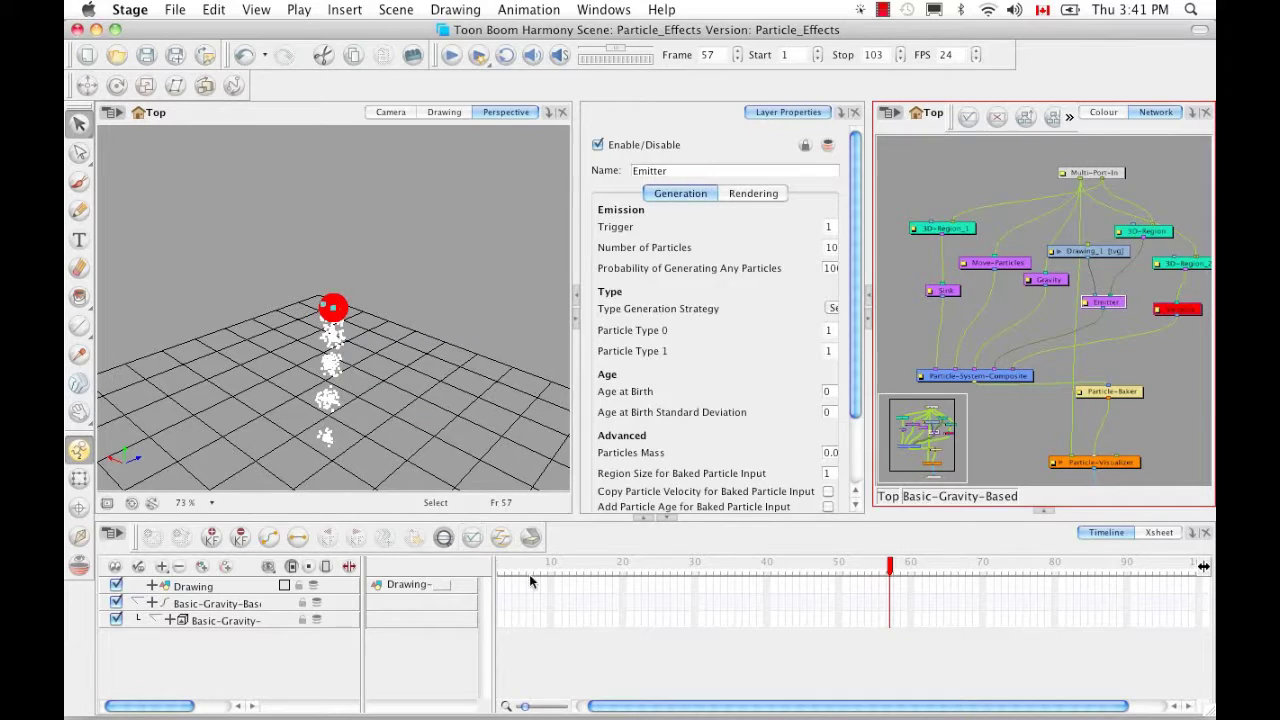
pyautogui.moveTo(502, 563); pyautogui.dragTo(610, 556)
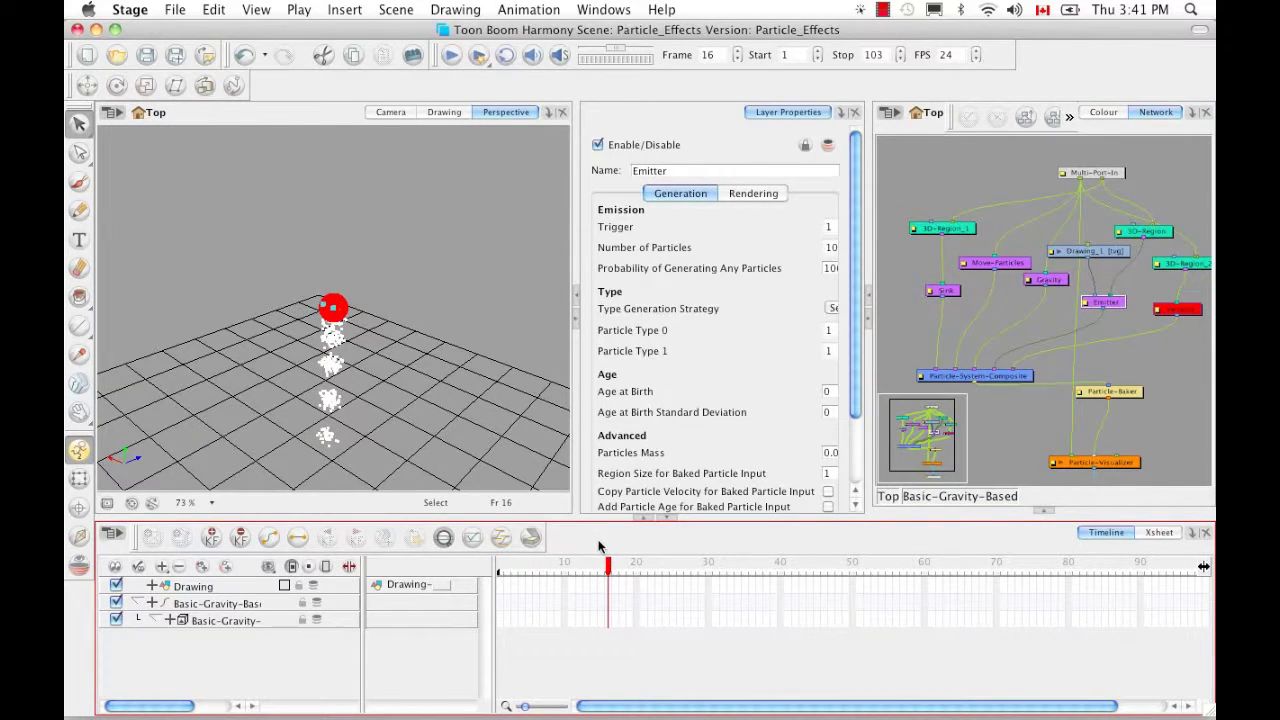
pyautogui.click(1183, 312)
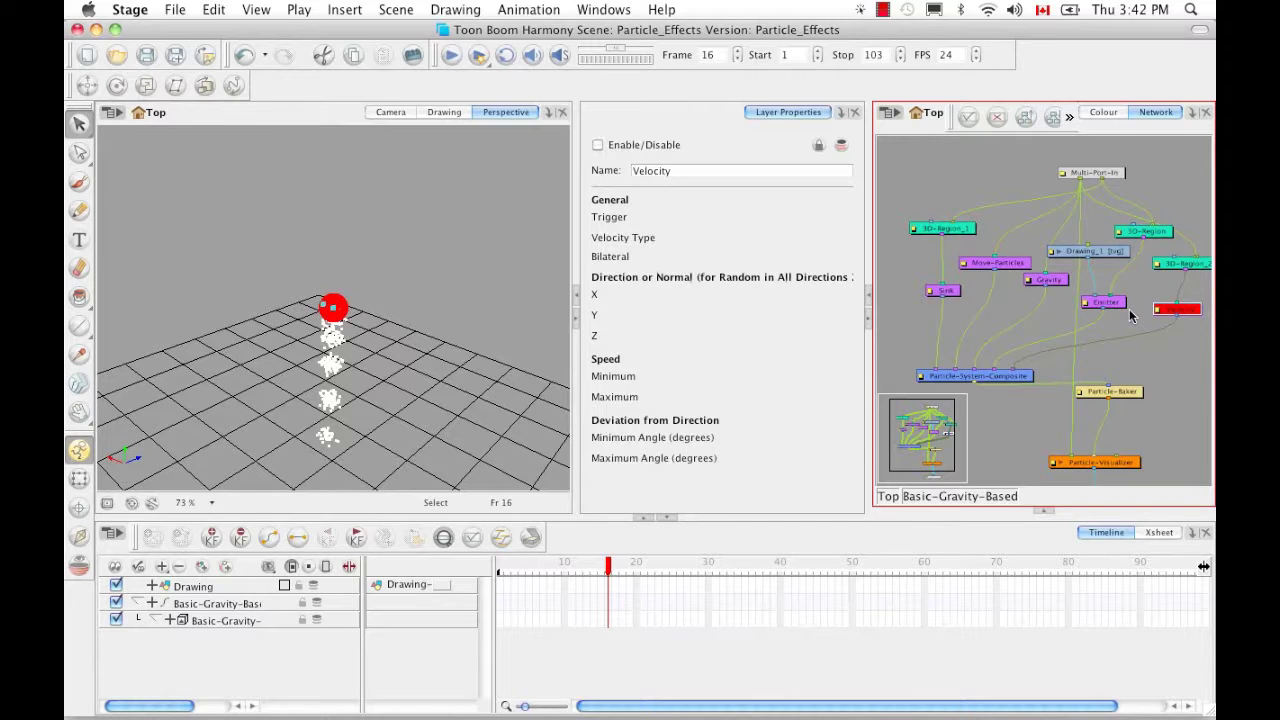
pyautogui.moveTo(1184, 310); pyautogui.dragTo(1198, 272)
# - Inspect the properties of the 3D-Region connected to the Emitter and hide all controls
pyautogui.click(1165, 236)
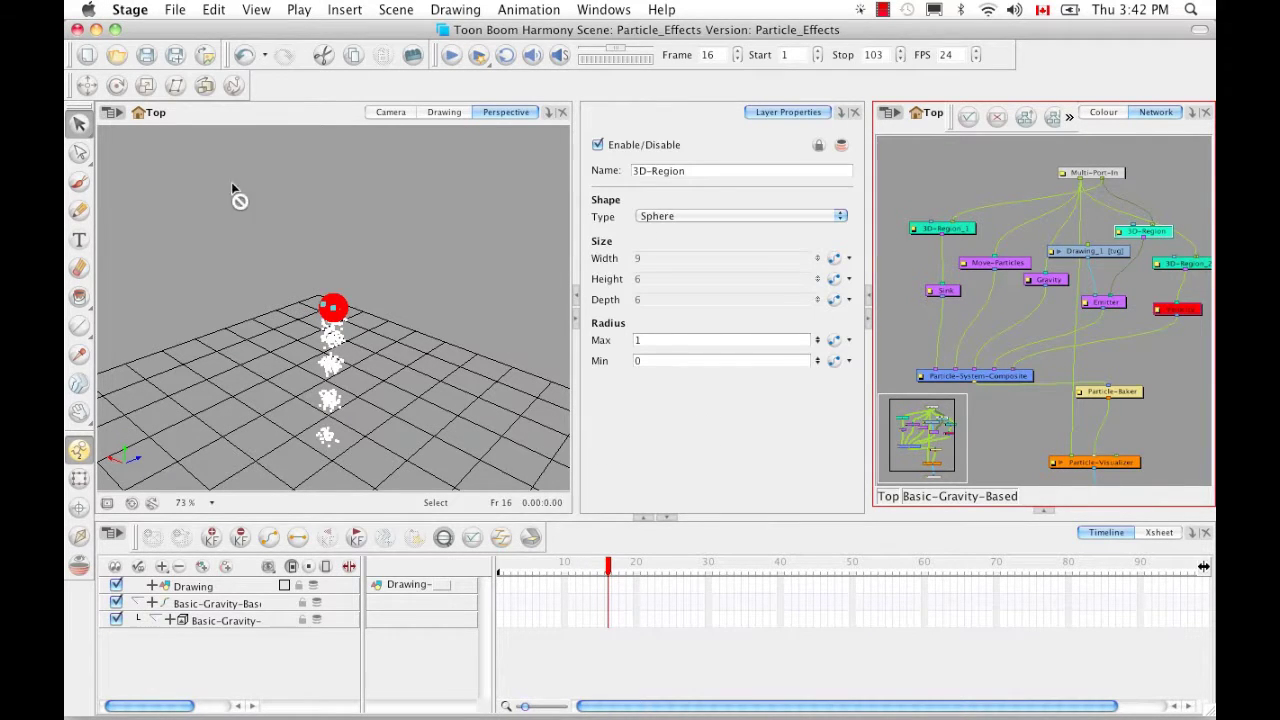
pyautogui.click(257, 10)
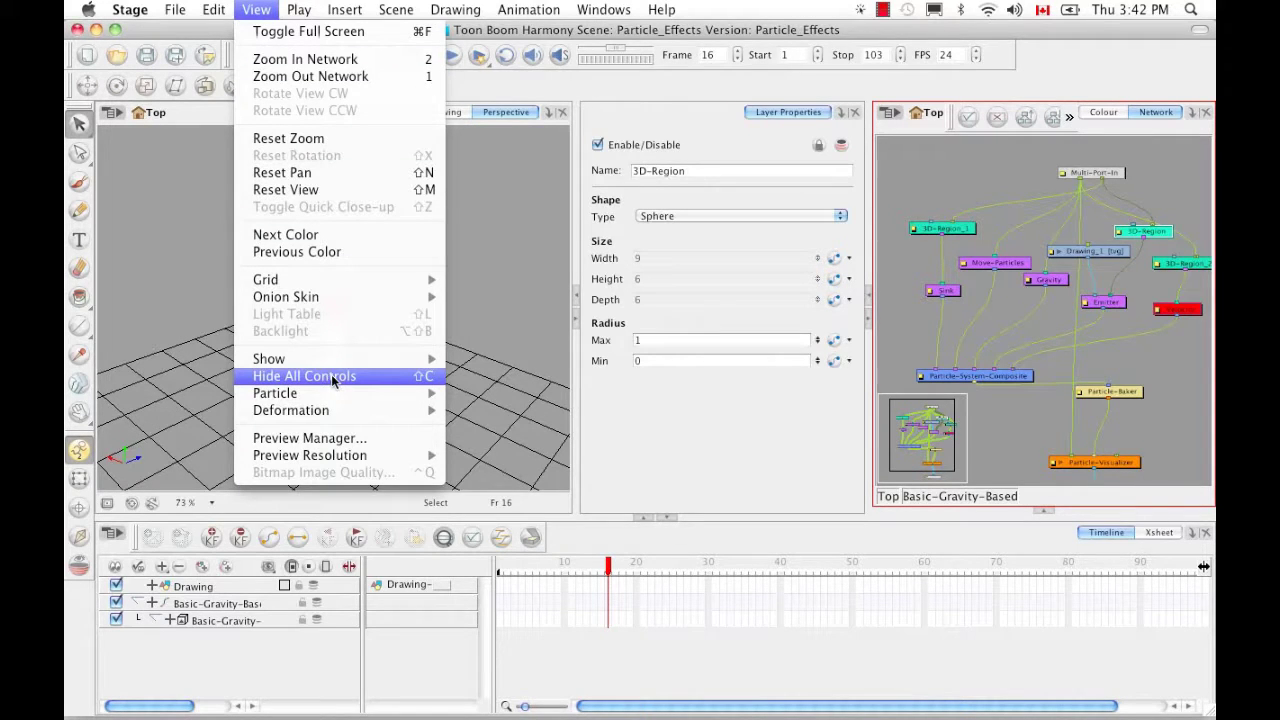
pyautogui.click(368, 377)
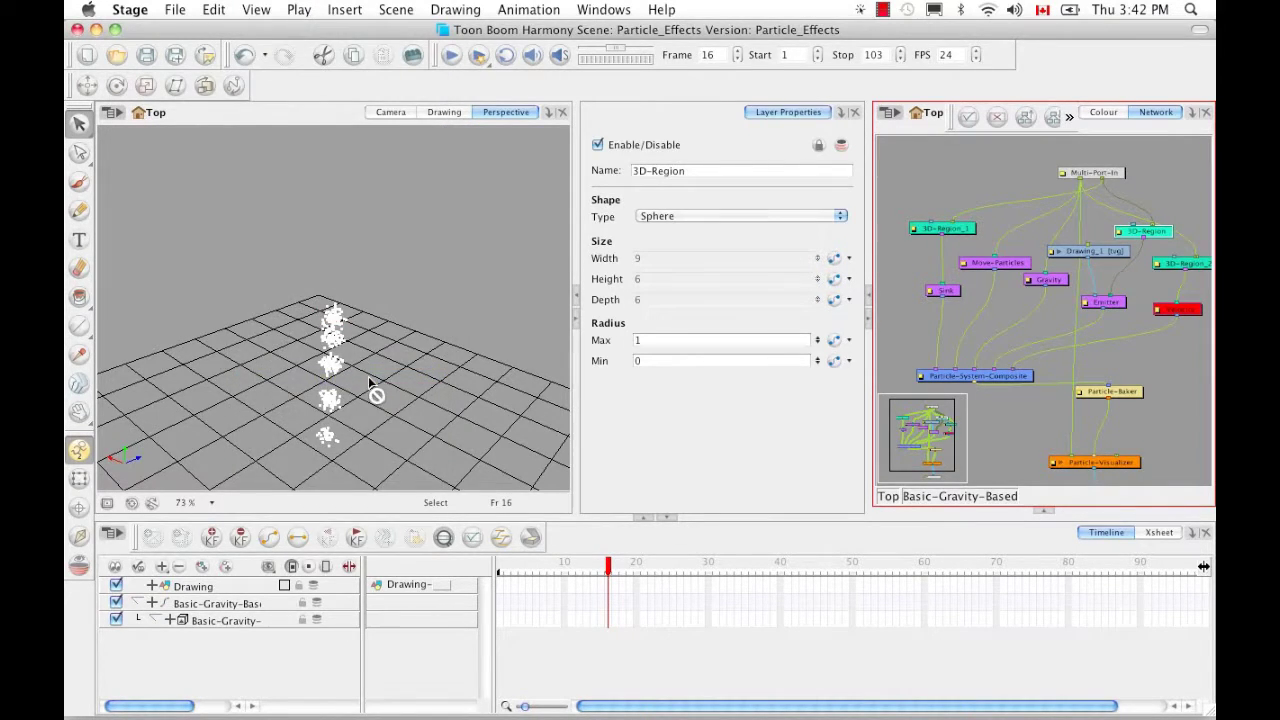
# - Show the control of 3D-Region_2, connected to the Velocity module, in the Perspective view
pyautogui.click(1198, 266)
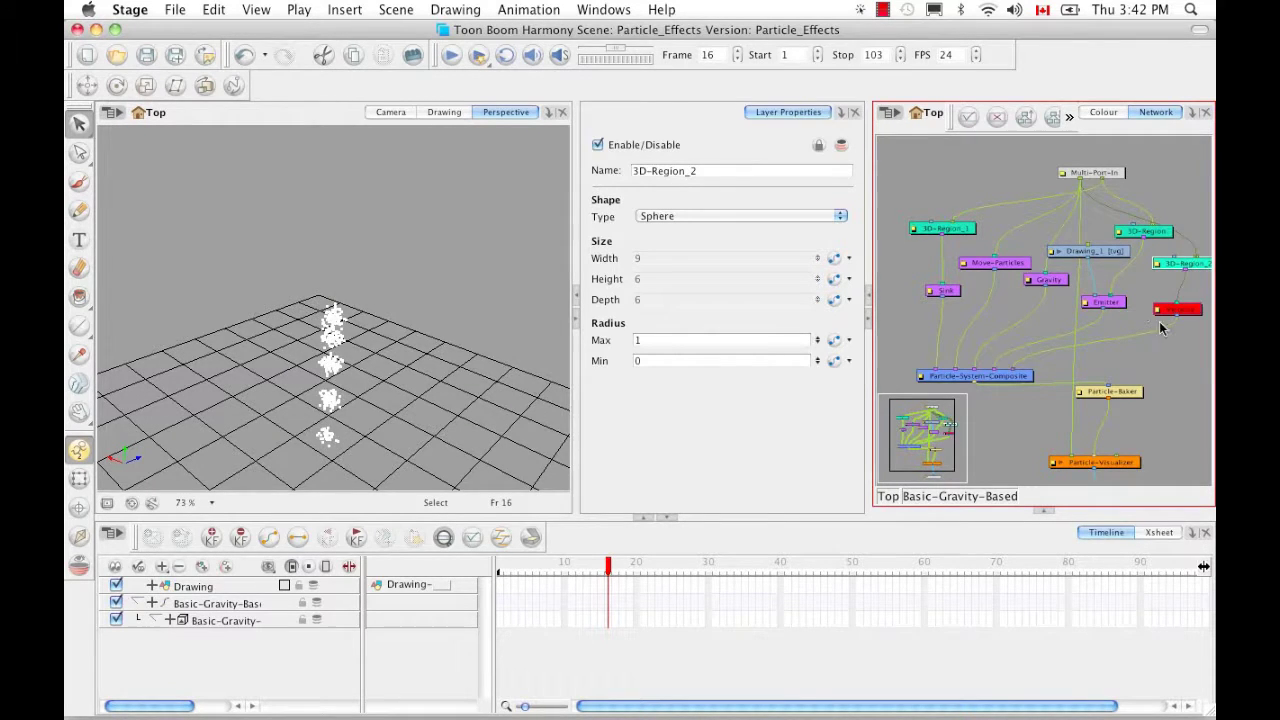
pyautogui.click(257, 12)
pyautogui.moveTo(326, 364)
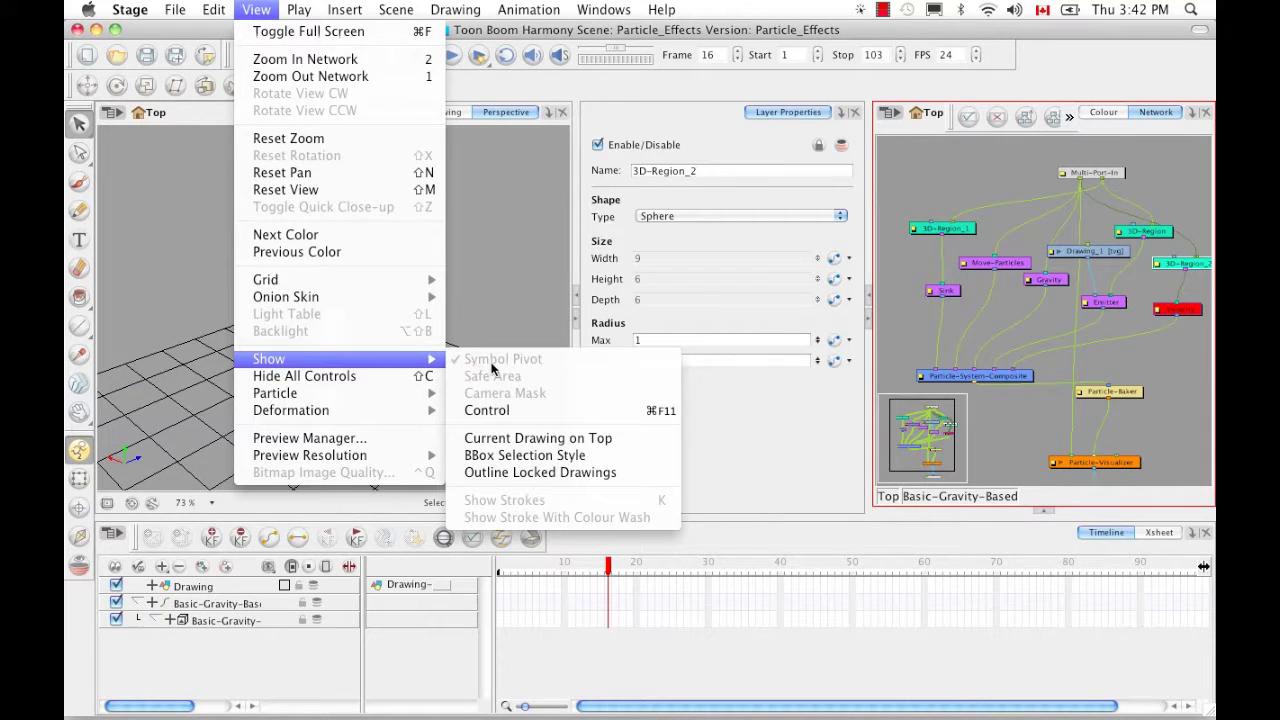
pyautogui.click(541, 409)
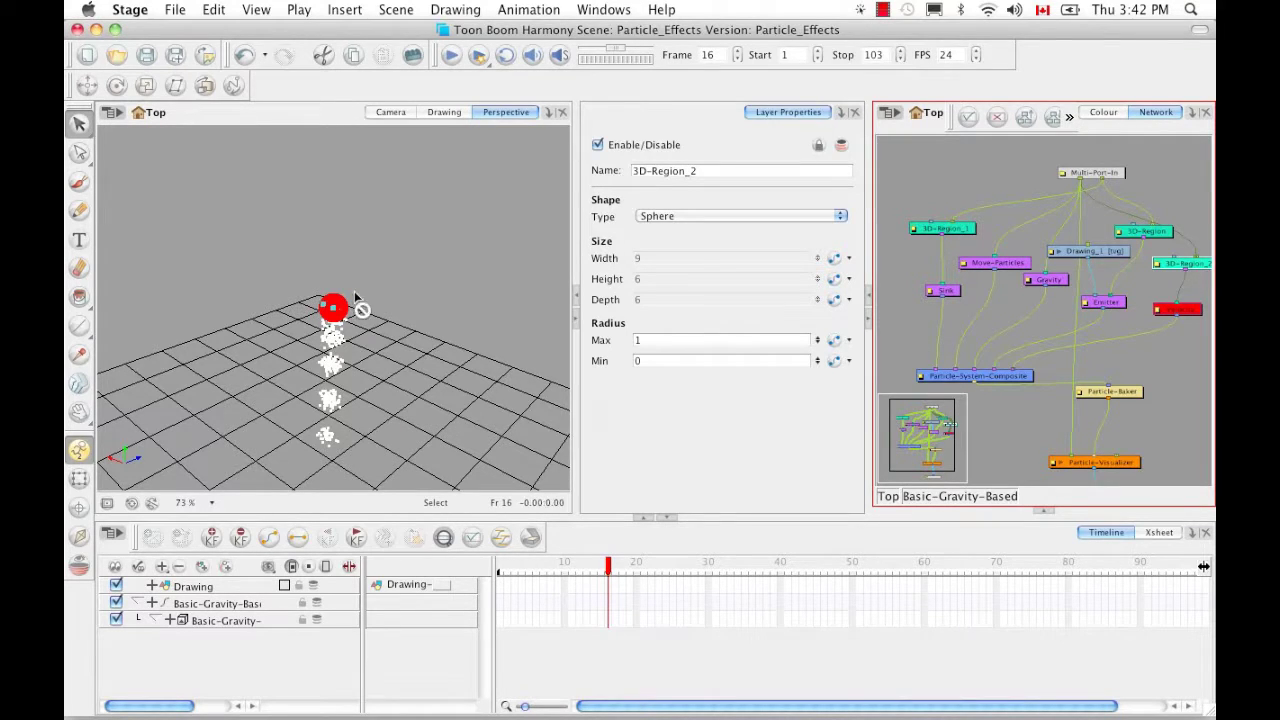
# - Re-enable the Velocity module, and turn the Gravity module off and back on to compare the particles' motion
pyautogui.click(1184, 310)
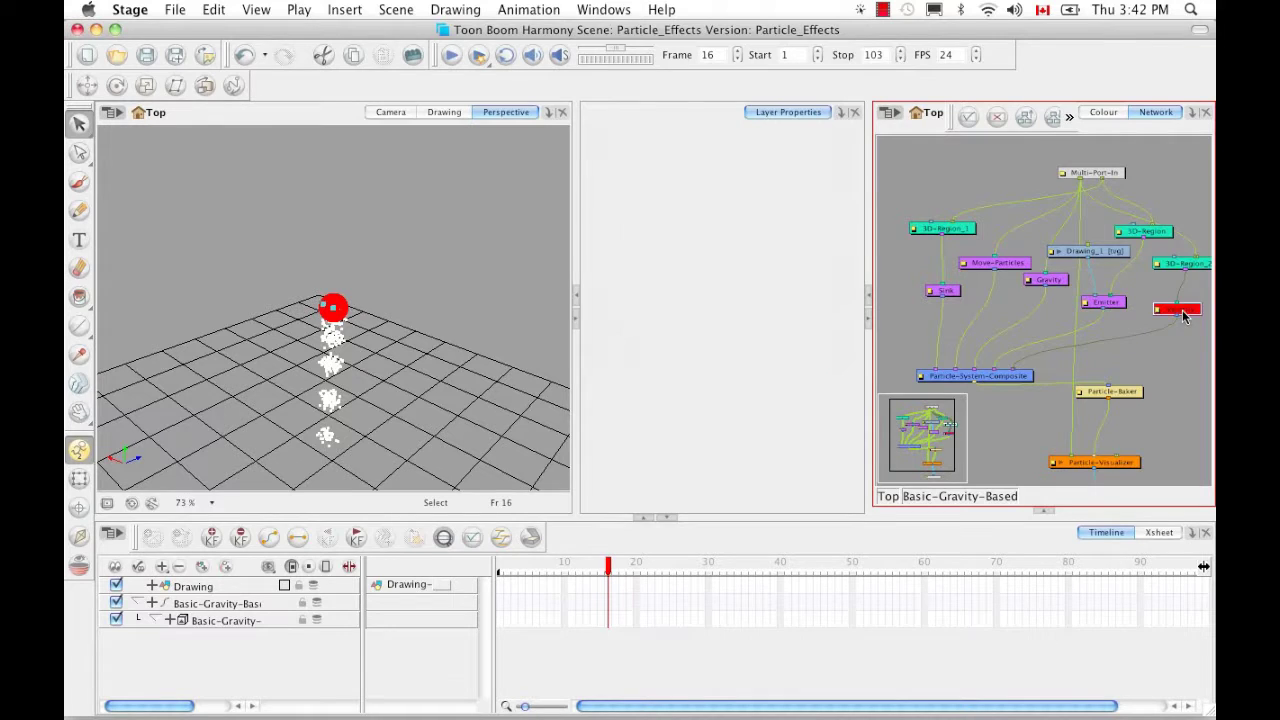
pyautogui.press('a')
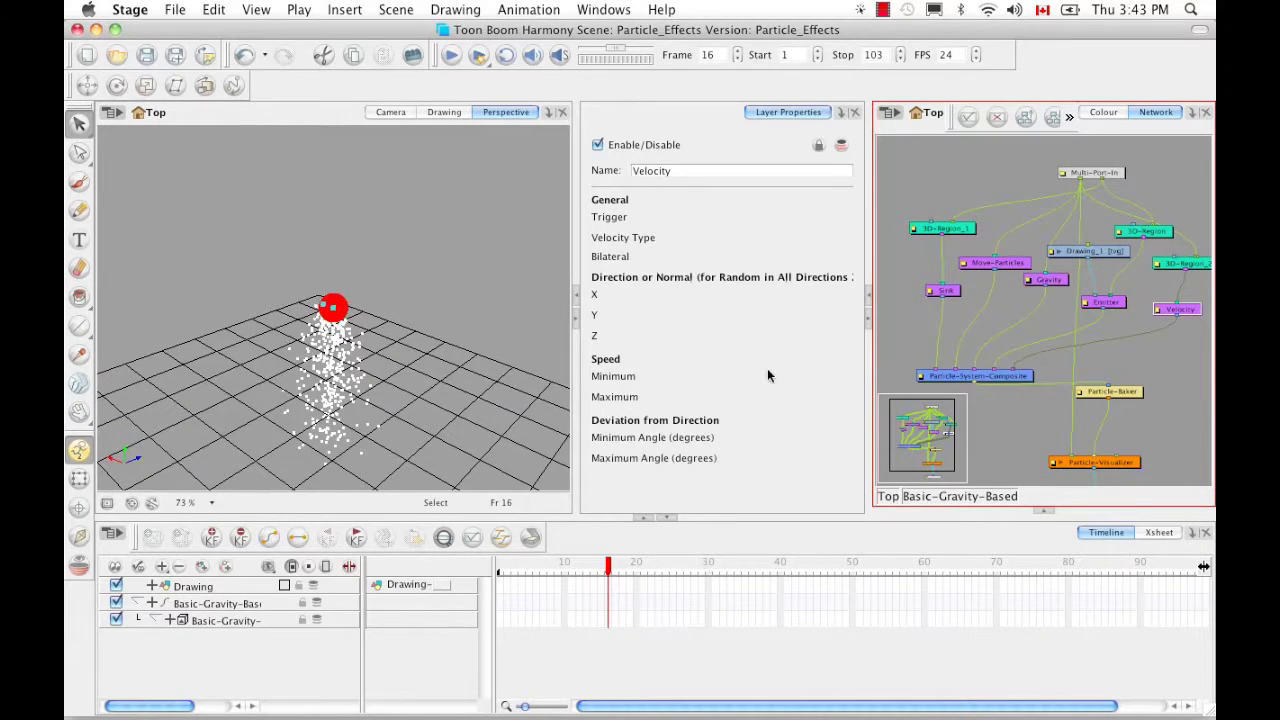
pyautogui.click(1058, 283)
pyautogui.press('d')
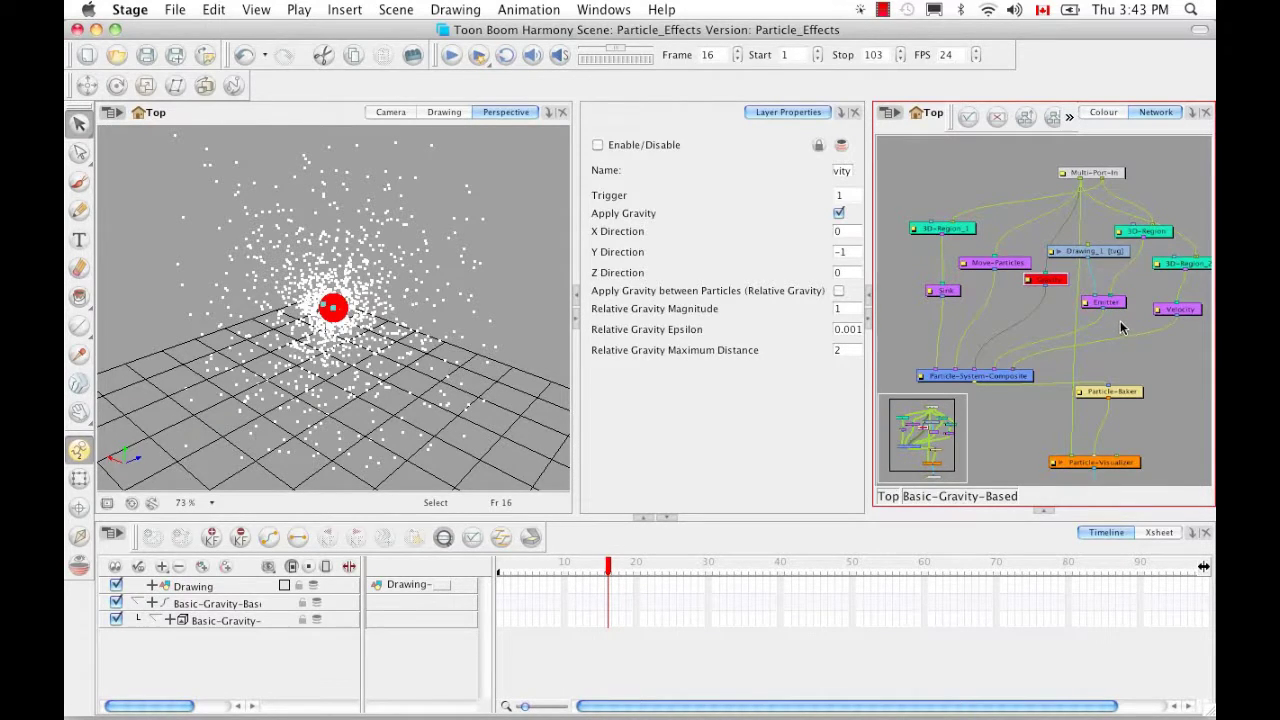
pyautogui.moveTo(1042, 285); pyautogui.dragTo(1041, 284)
pyautogui.press('a')
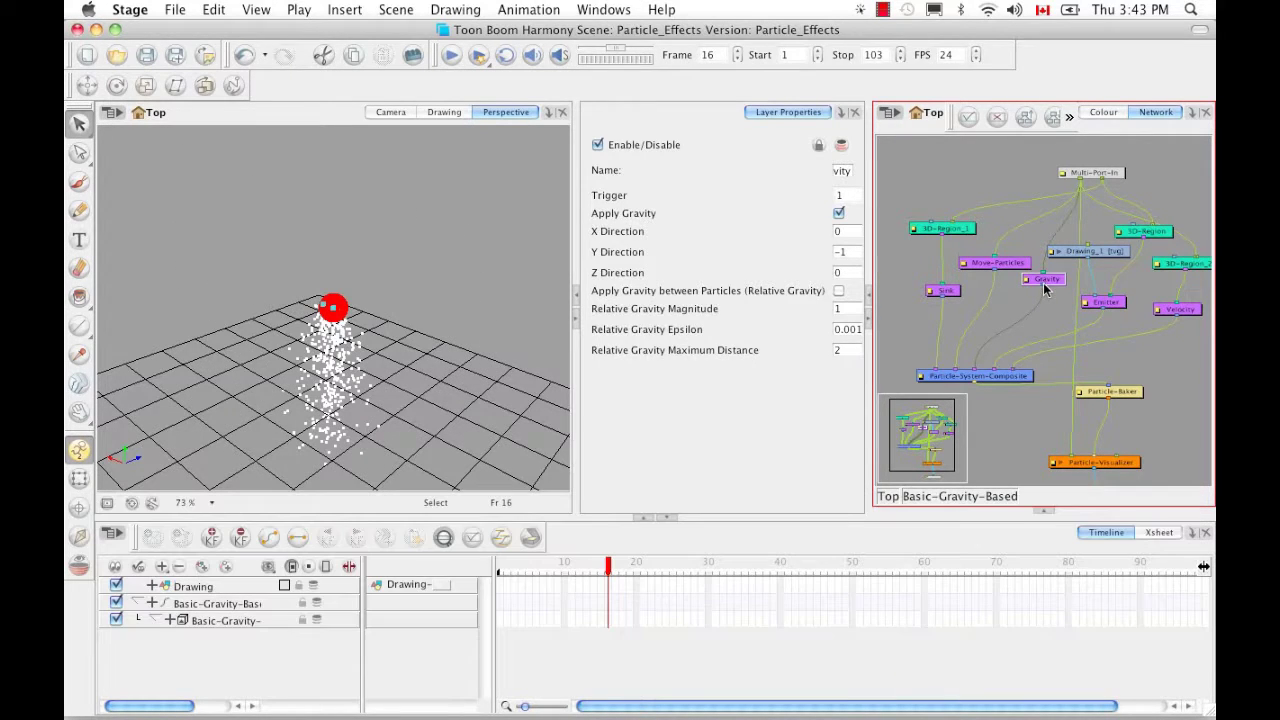
# - Scrub the timeline to frame 22 and disable the Move-Particles module
pyautogui.click(1010, 263)
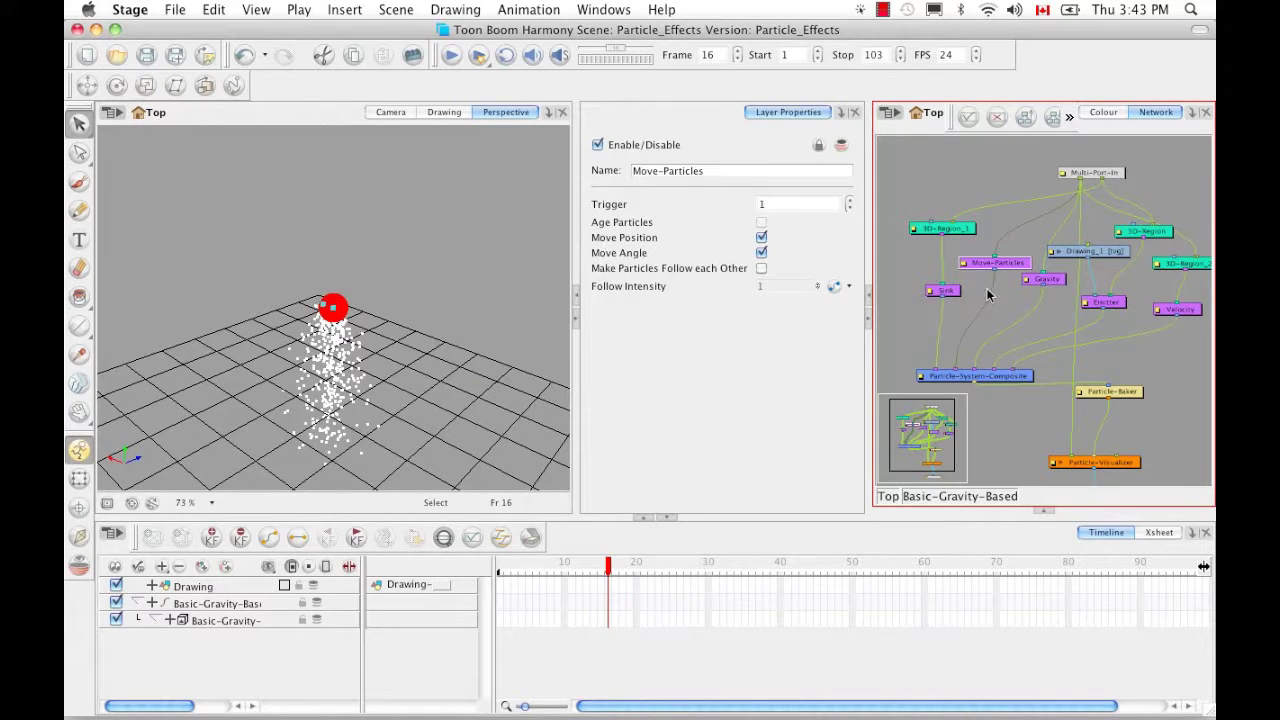
pyautogui.moveTo(618, 572); pyautogui.dragTo(651, 570)
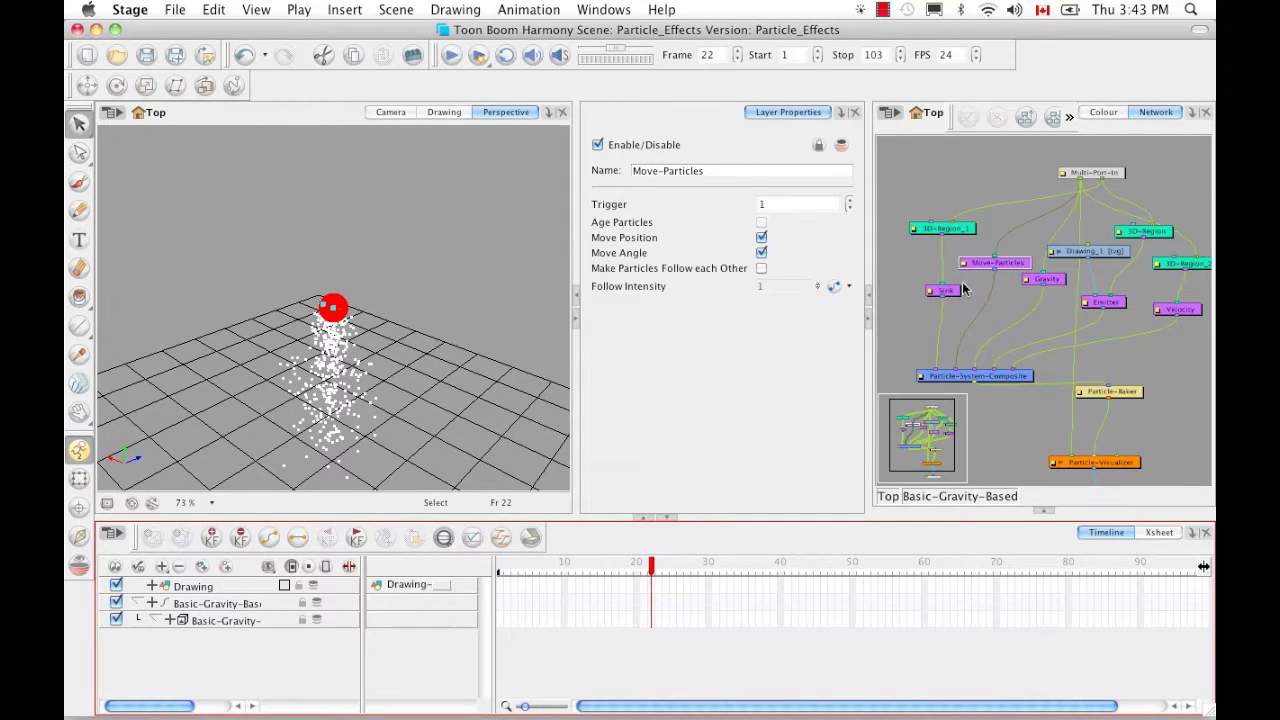
pyautogui.press('d')
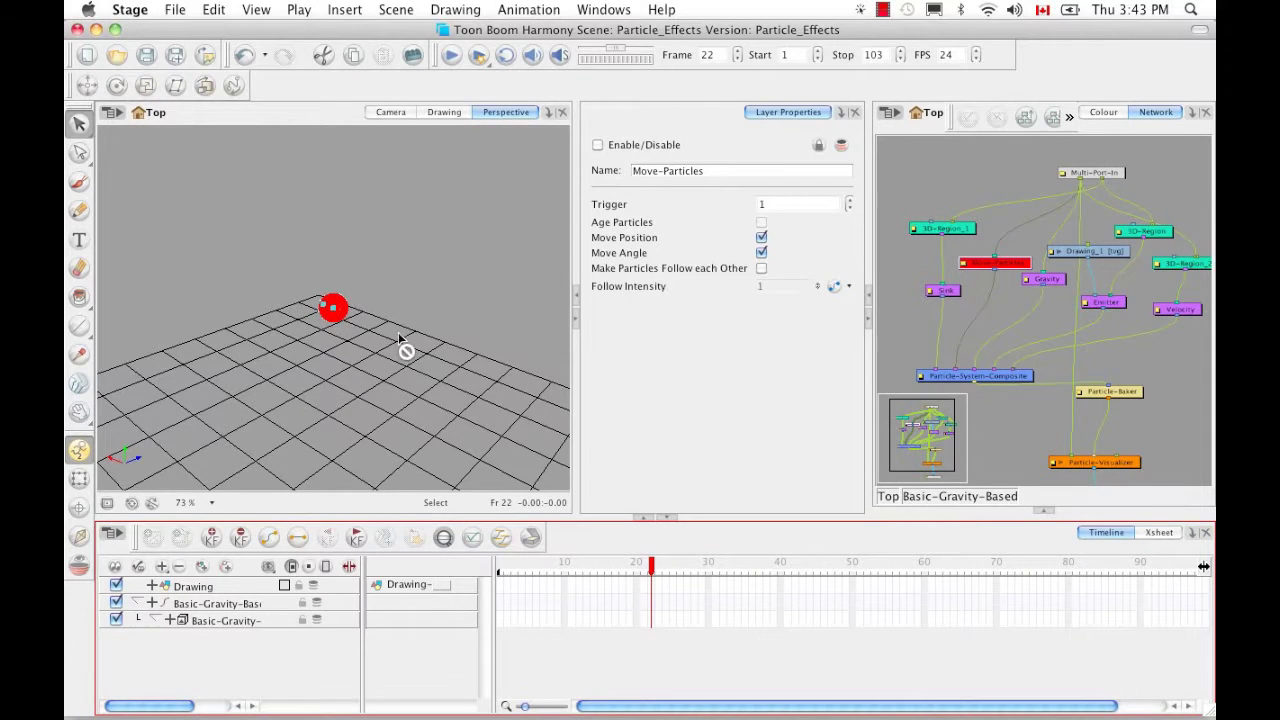
# - Hide all controls to examine the particles up close in the Perspective view
pyautogui.click(374, 504)
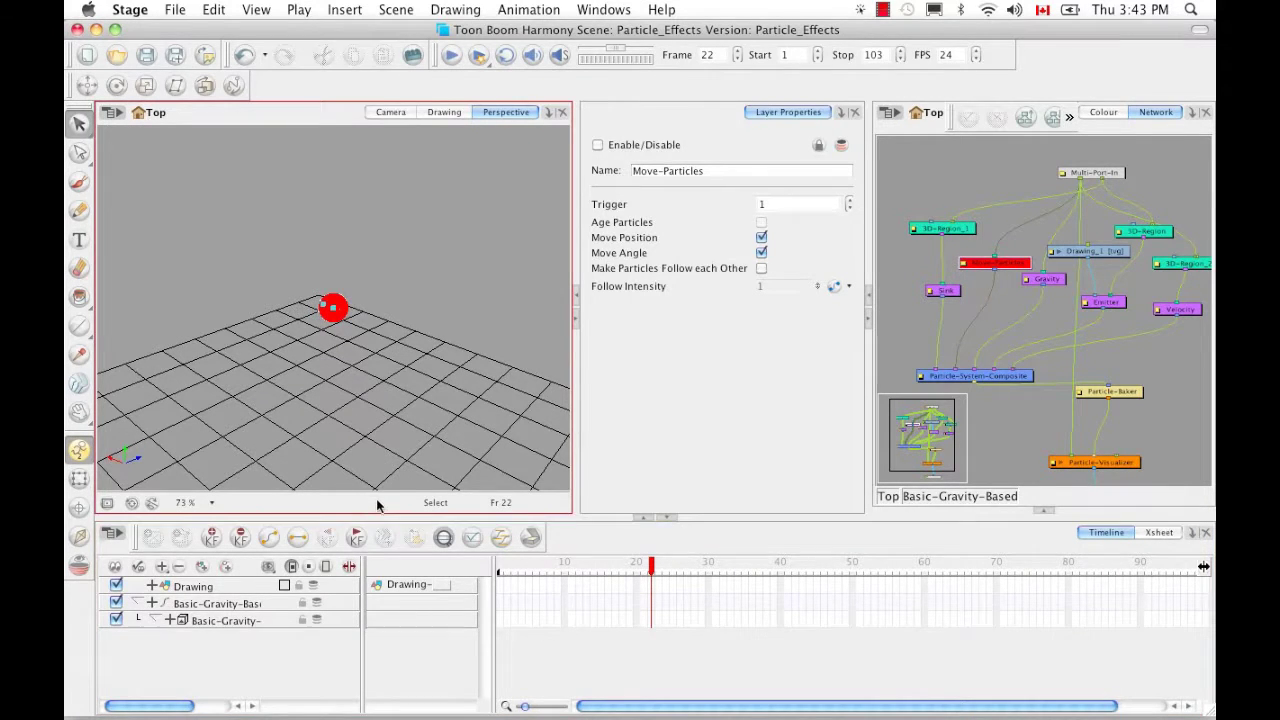
pyautogui.press('2')
pyautogui.press('2')
pyautogui.press('2')
pyautogui.press('2')
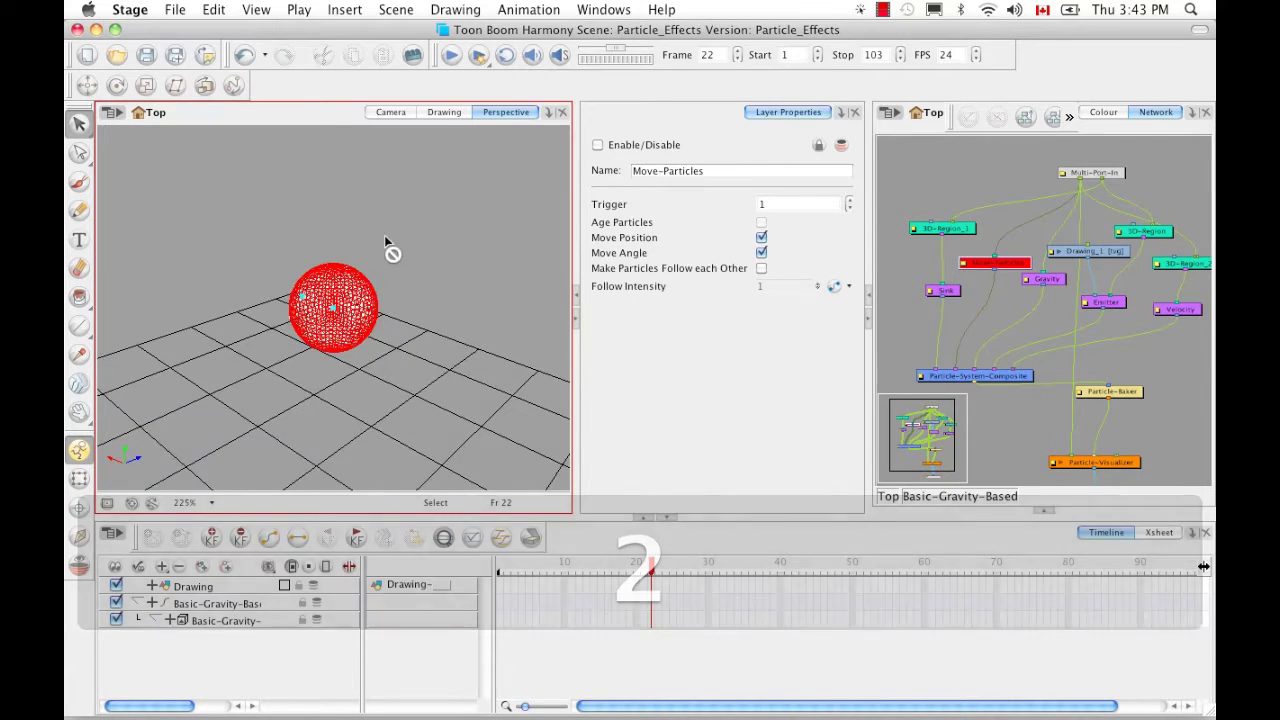
pyautogui.click(256, 10)
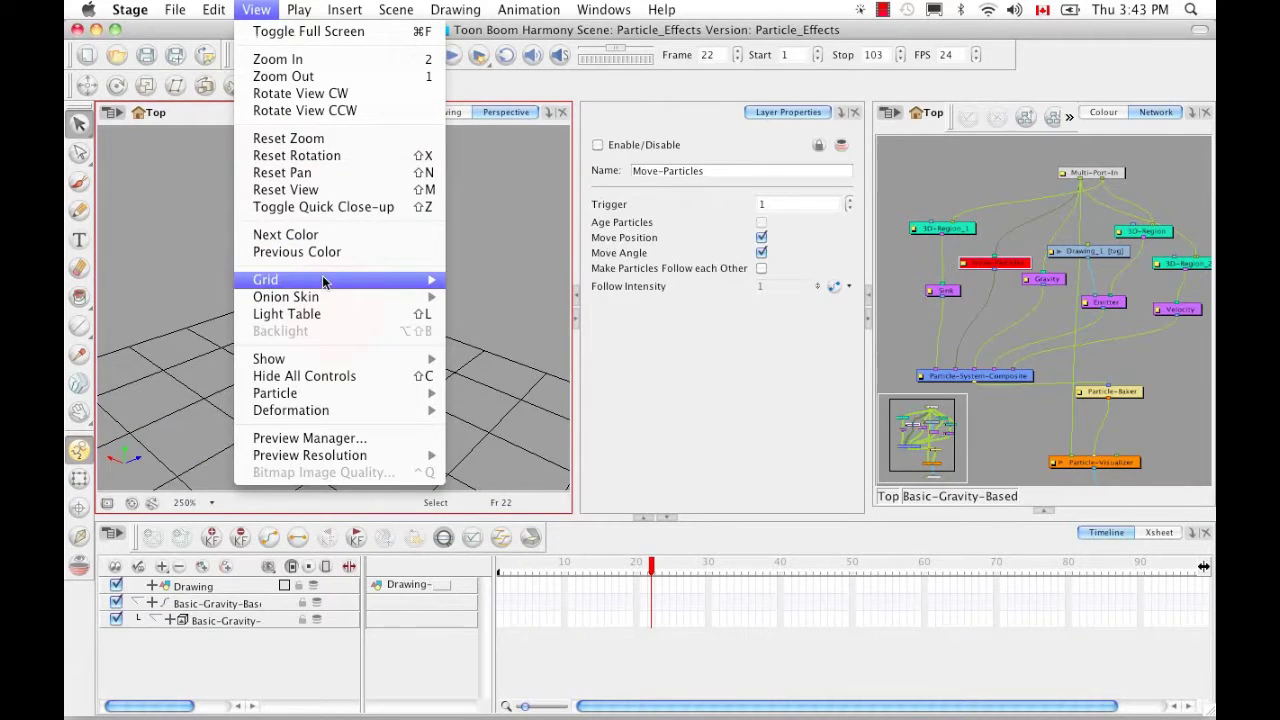
pyautogui.click(327, 376)
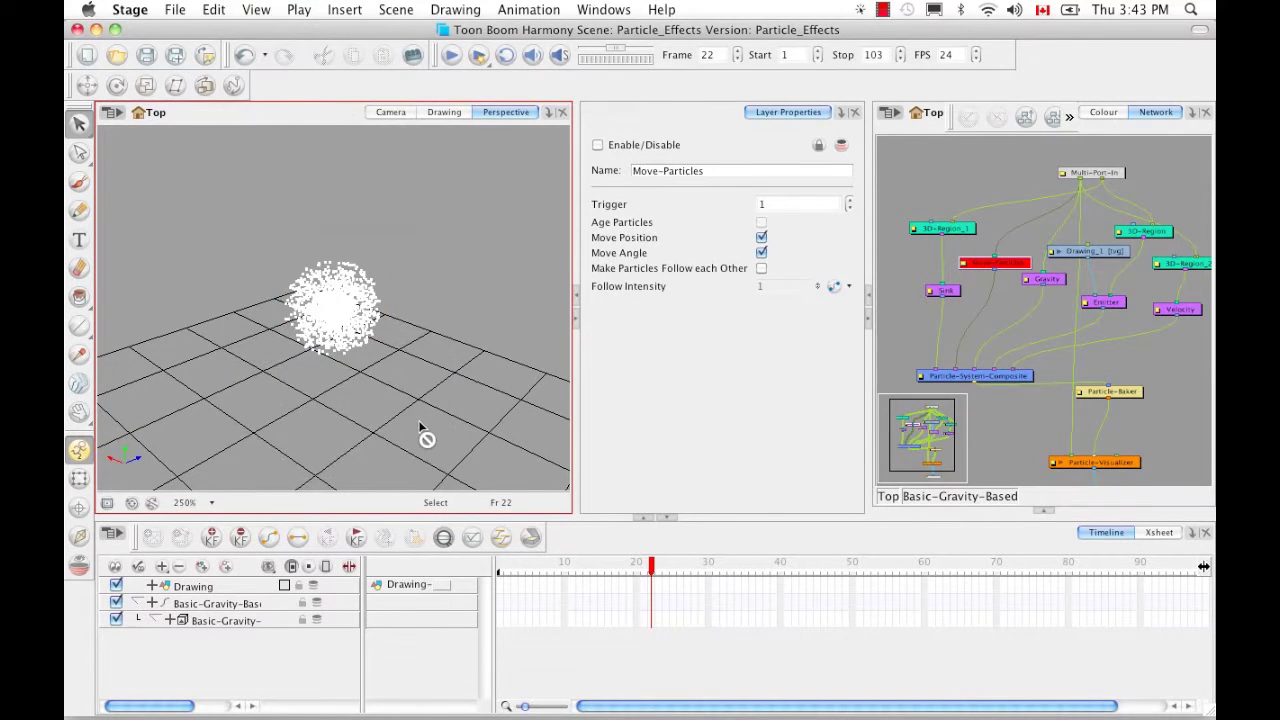
# - Scrub the timeline to frame 56 and re-enable the Move-Particles module
pyautogui.click(665, 568)
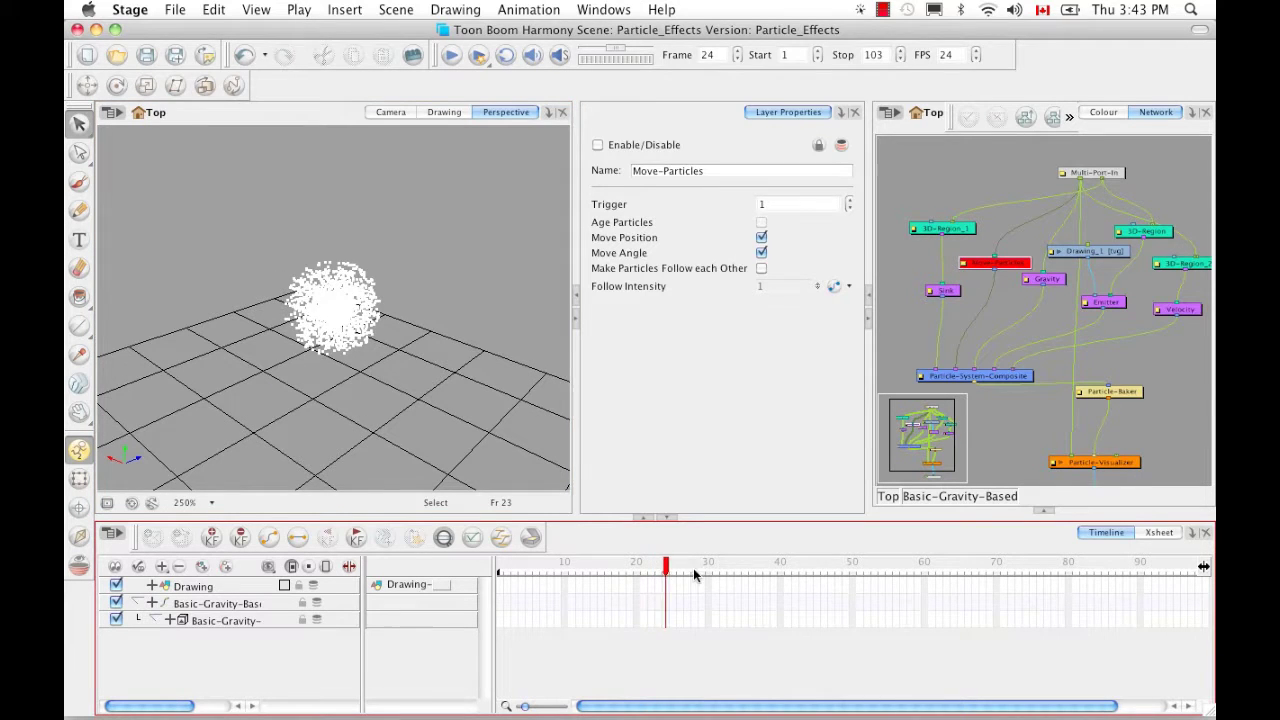
pyautogui.moveTo(773, 567); pyautogui.dragTo(846, 570)
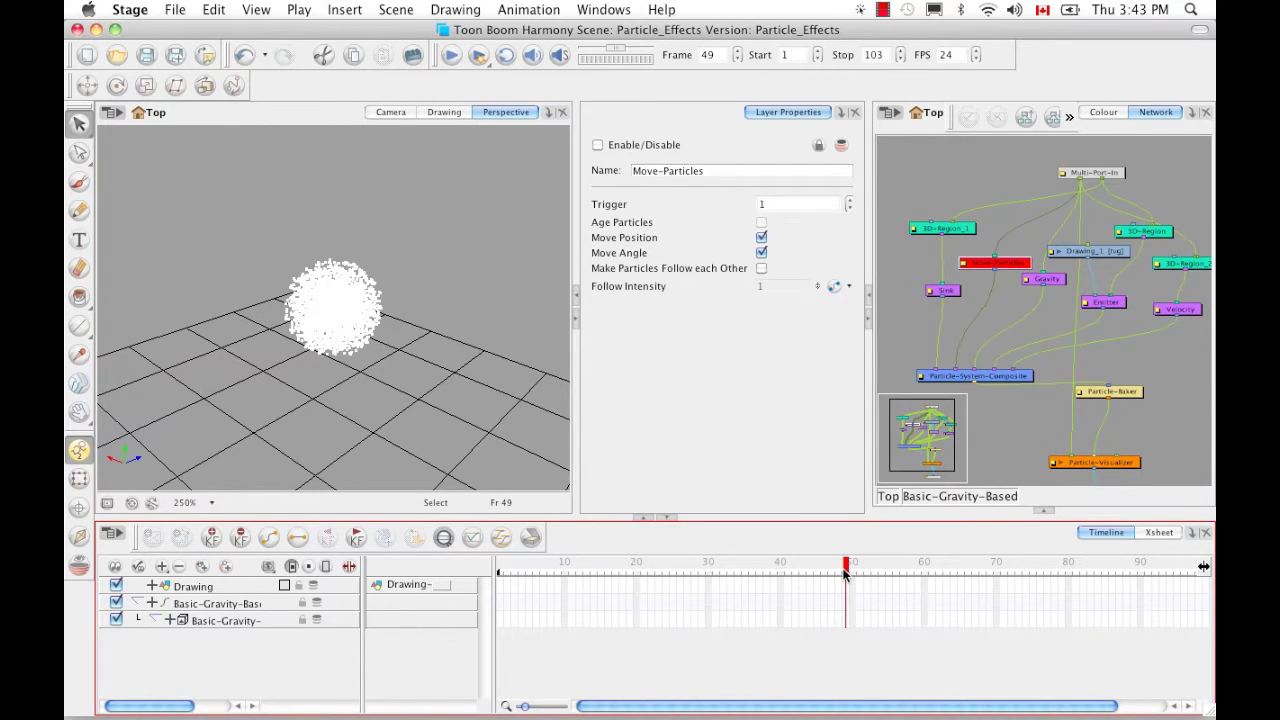
pyautogui.moveTo(846, 575); pyautogui.dragTo(896, 566)
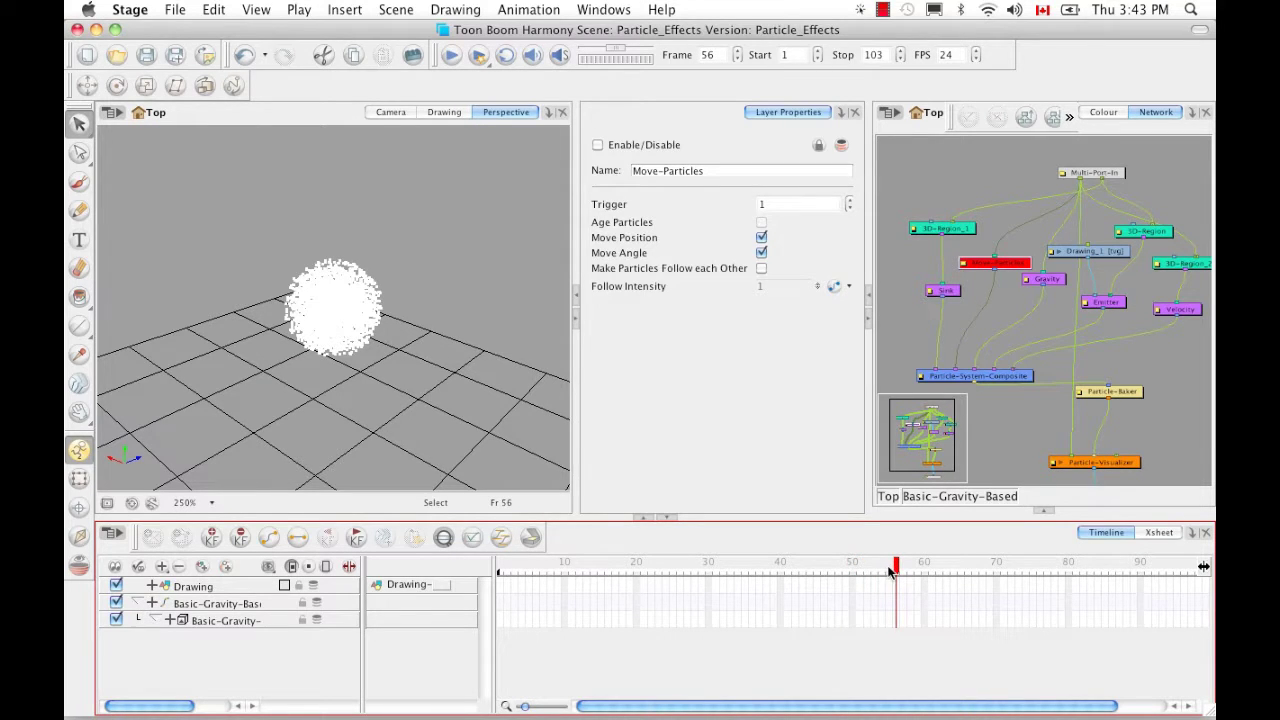
pyautogui.click(1007, 266)
pyautogui.press('a')
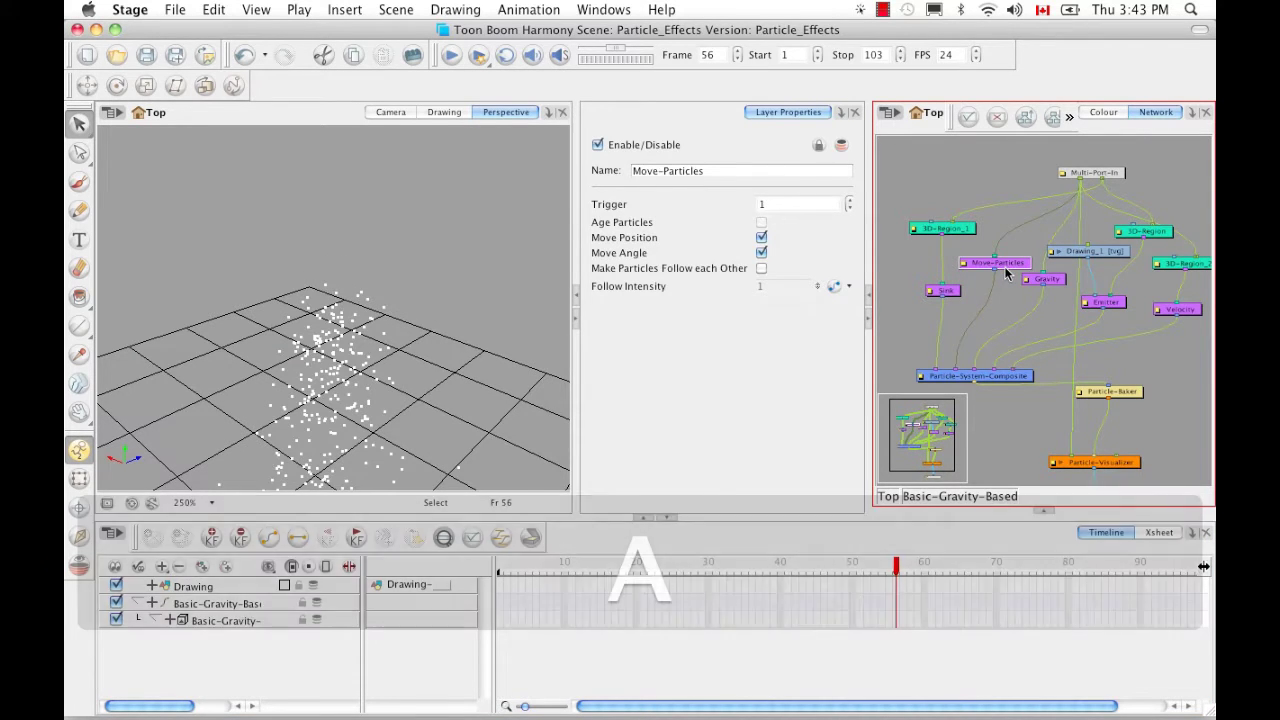
# - Inspect the Sink module's properties, and view the lower end of the particle stream in the Perspective and Camera views
pyautogui.click(942, 291)
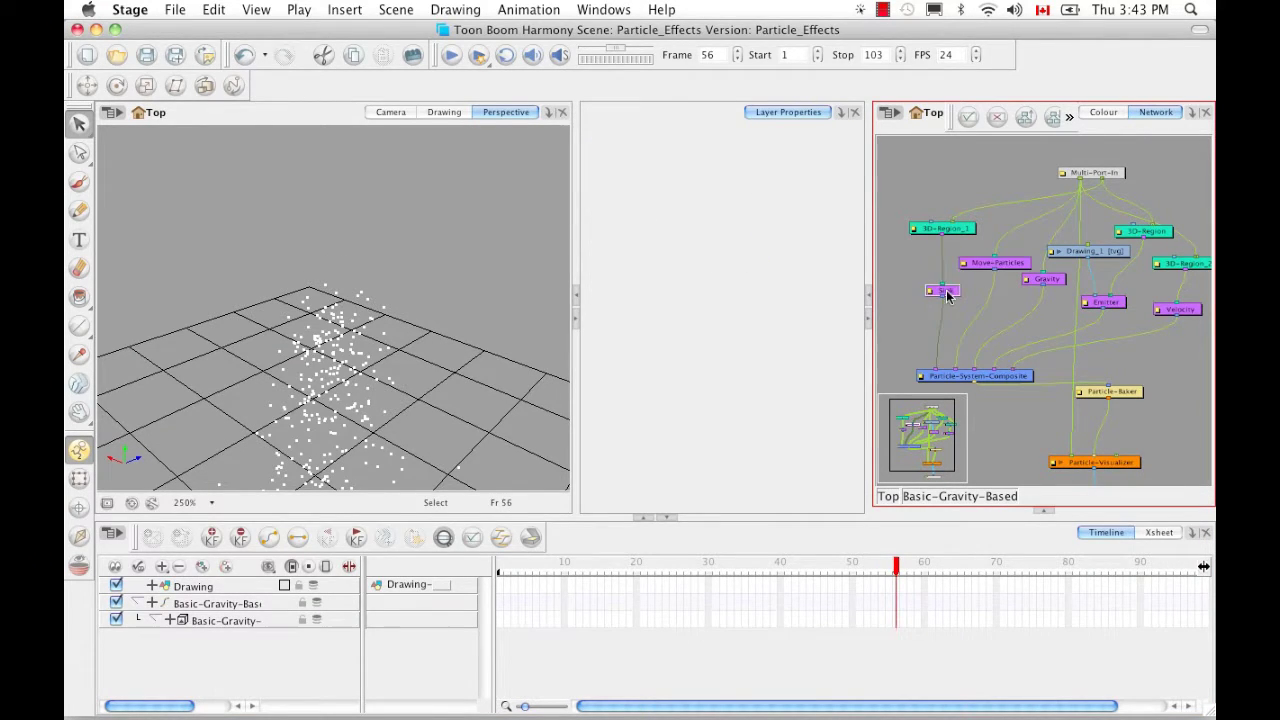
pyautogui.moveTo(443, 409); pyautogui.dragTo(443, 266)
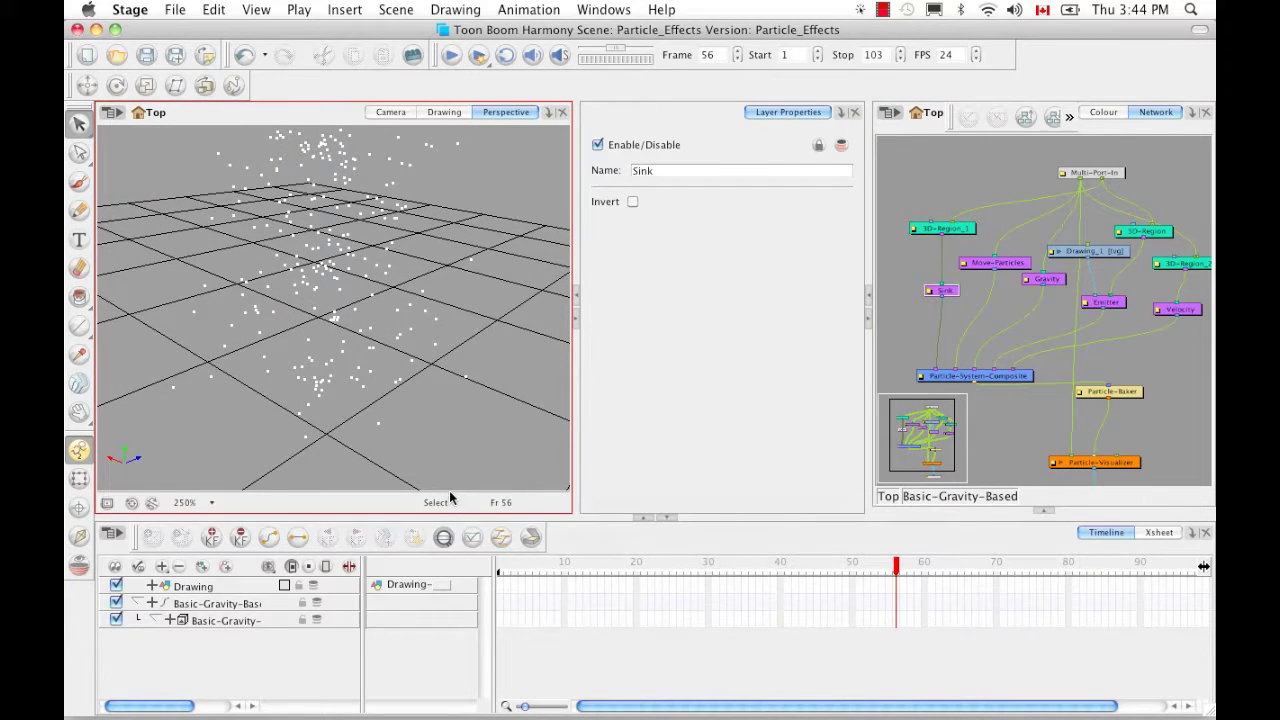
pyautogui.press('1')
pyautogui.press('1')
pyautogui.press('1')
pyautogui.press('1')
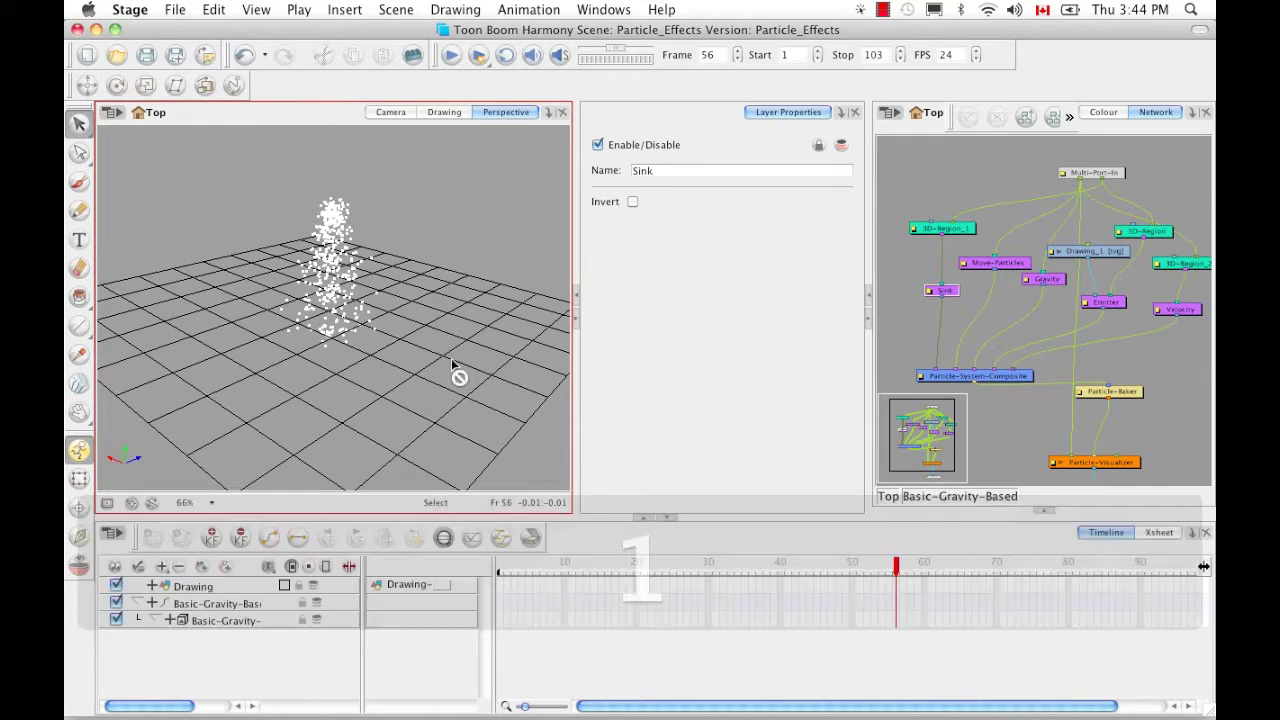
pyautogui.click(390, 114)
pyautogui.moveTo(429, 325); pyautogui.dragTo(428, 225)
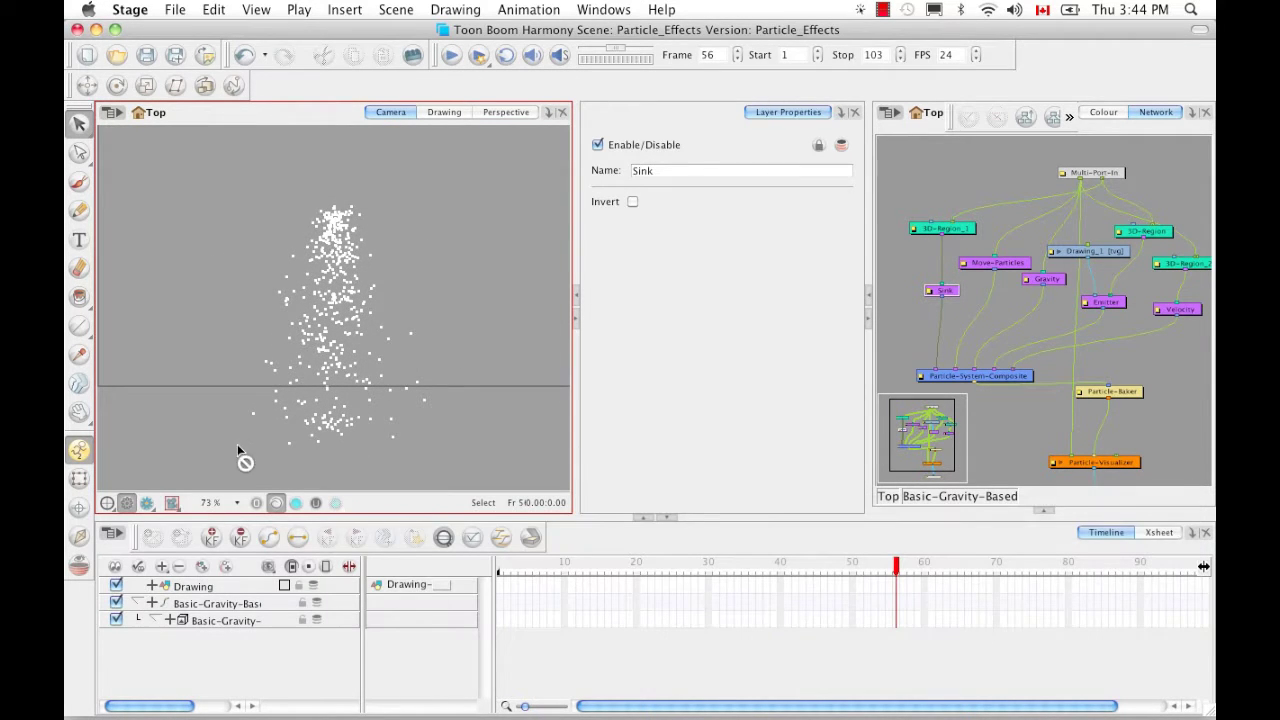
# - Scrub the timeline to frame 21 and disable the Sink module to examine the full particle stream in the Camera view
pyautogui.moveTo(897, 566); pyautogui.dragTo(644, 566)
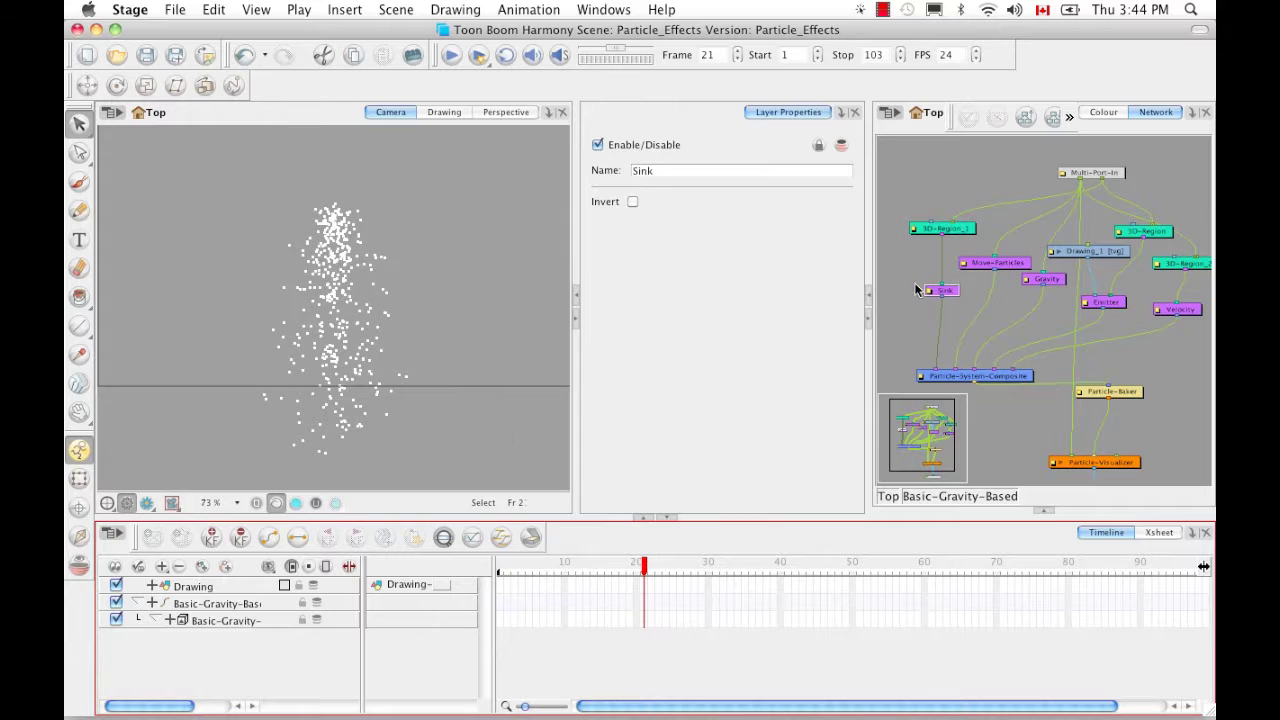
pyautogui.press('d')
pyautogui.press('space')
pyautogui.moveTo(437, 431); pyautogui.dragTo(431, 413)
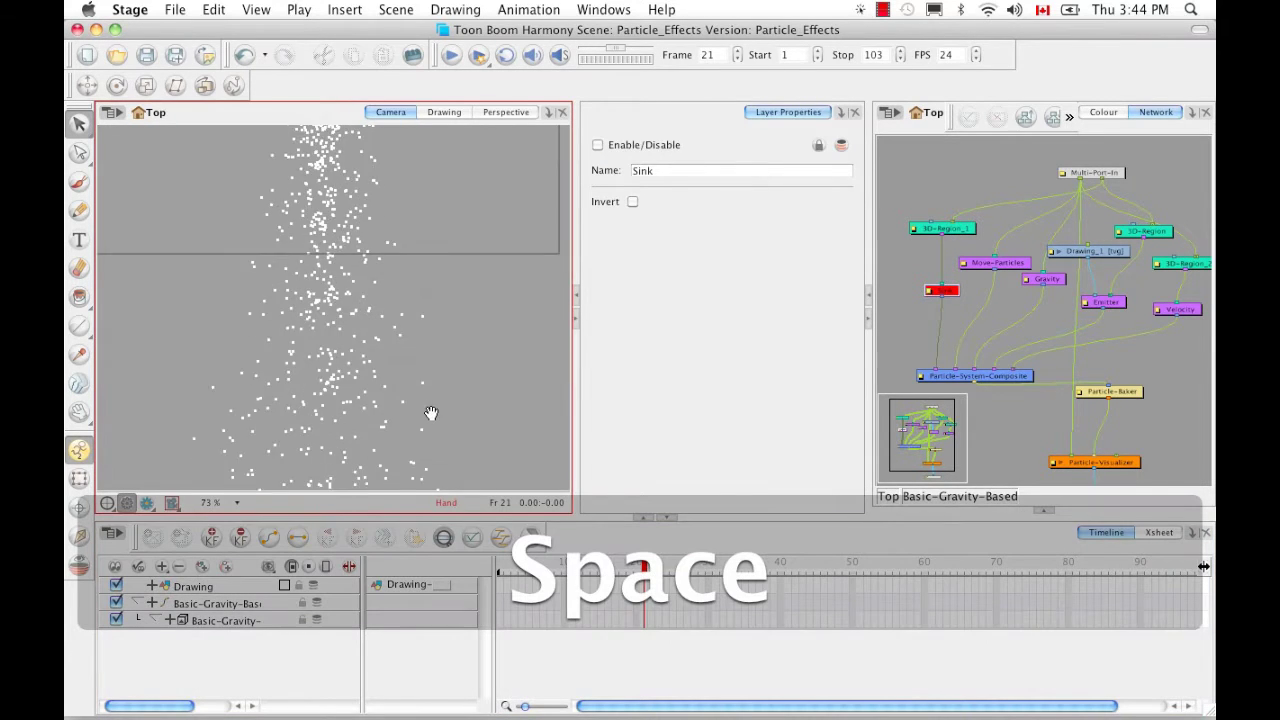
pyautogui.press('space')
pyautogui.moveTo(434, 351); pyautogui.dragTo(409, 417)
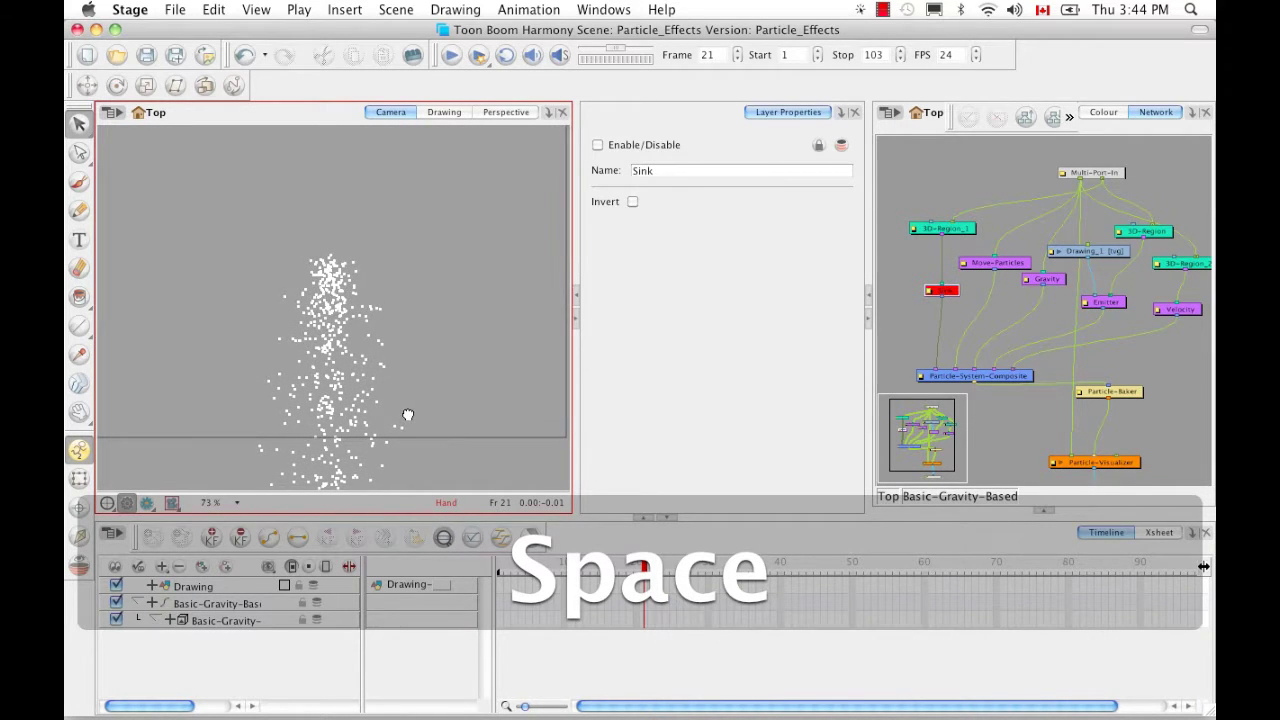
# - Show the control of the 3D-Region_1 cylinder that feeds the Sink, with the whole region in the Camera view
pyautogui.click(962, 229)
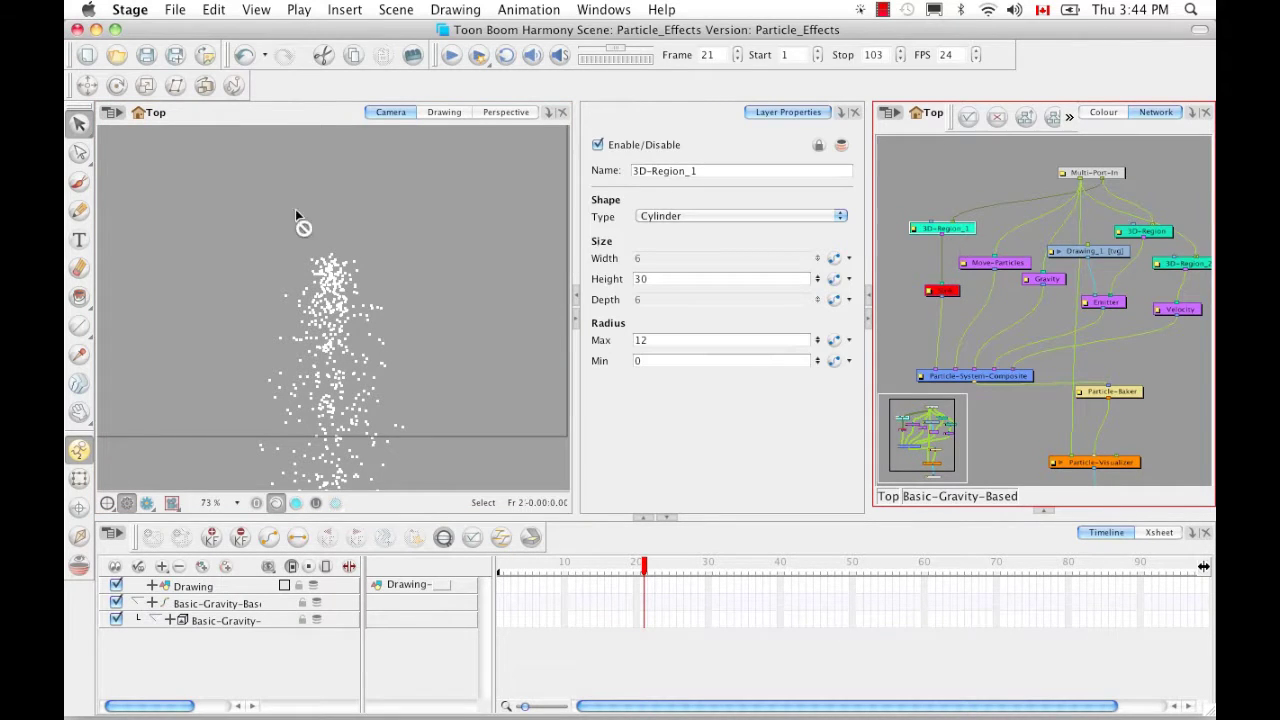
pyautogui.click(258, 12)
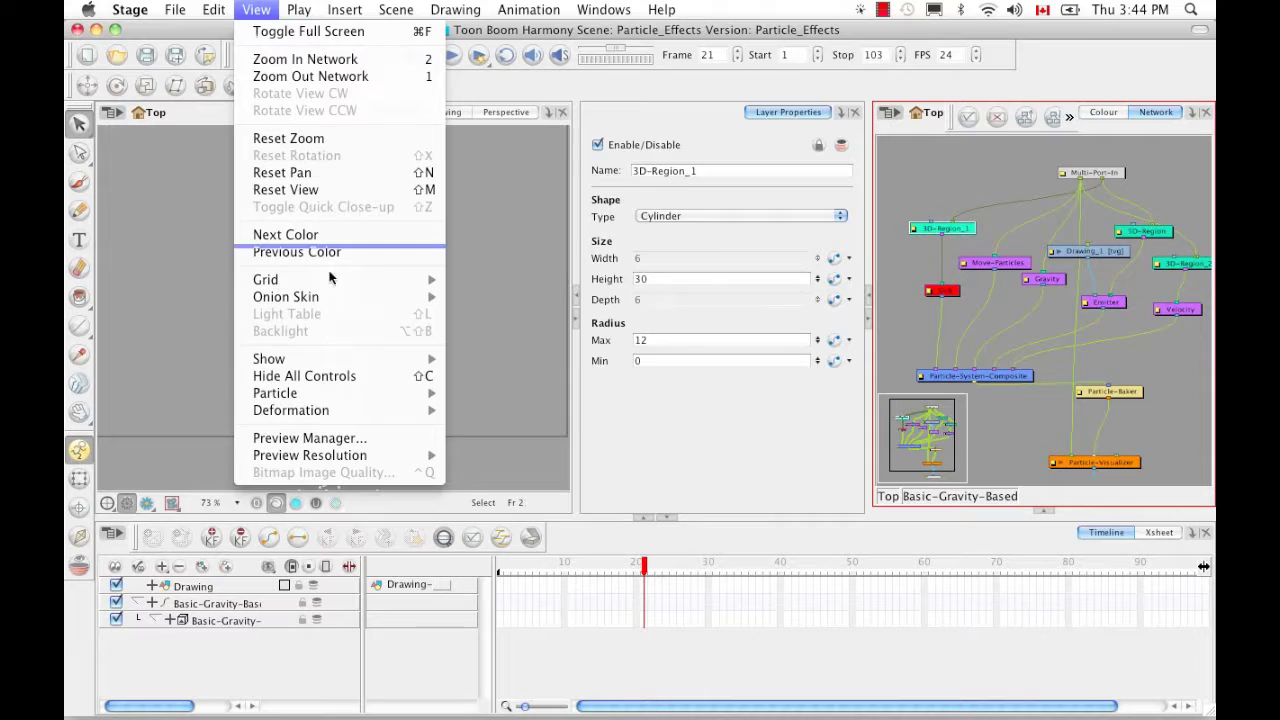
pyautogui.moveTo(344, 360)
pyautogui.click(492, 412)
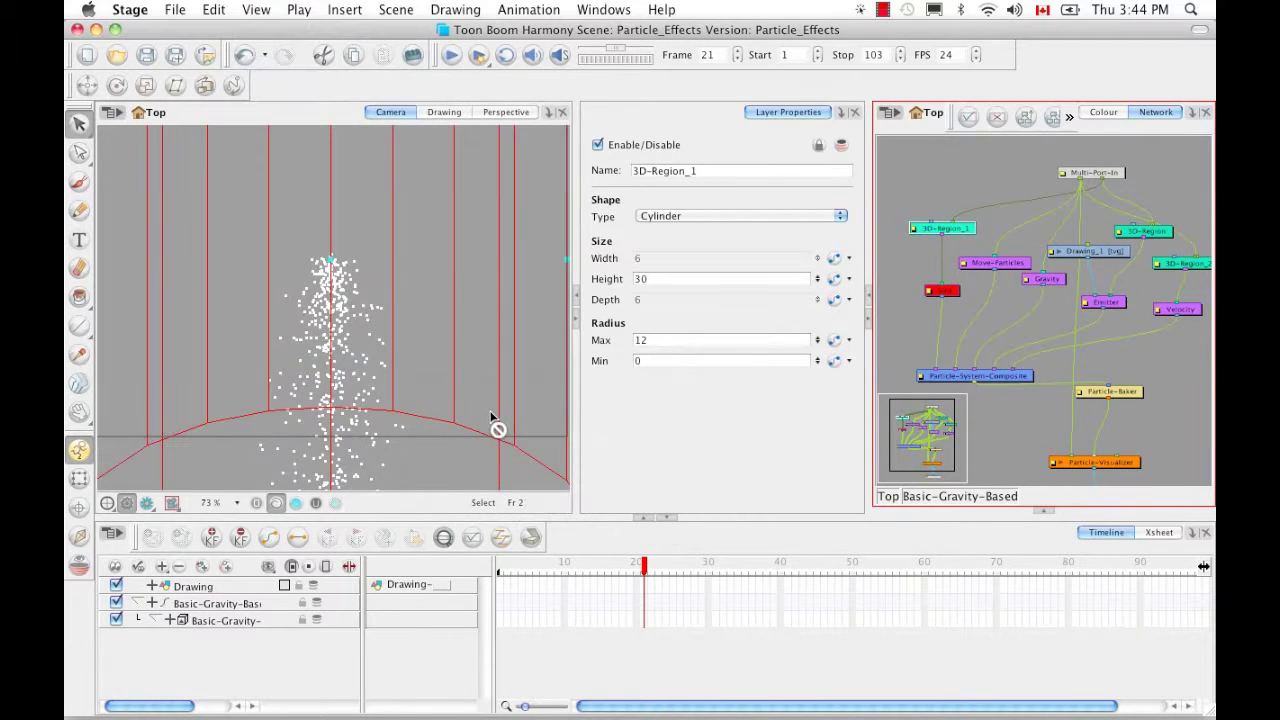
pyautogui.click(462, 436)
pyautogui.press('1')
pyautogui.press('1')
pyautogui.press('1')
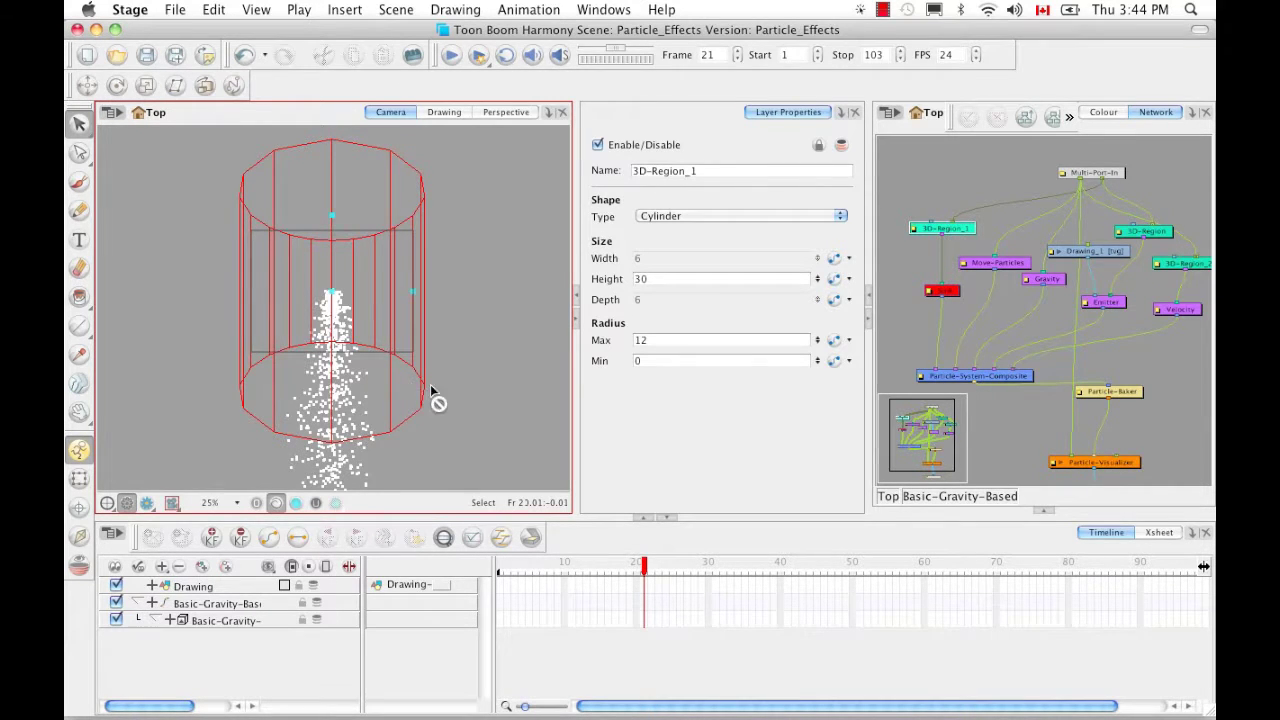
# - Re-enable the Sink module and examine the particles against the cylinder region in the Perspective and Camera views
pyautogui.click(950, 294)
pyautogui.press('a')
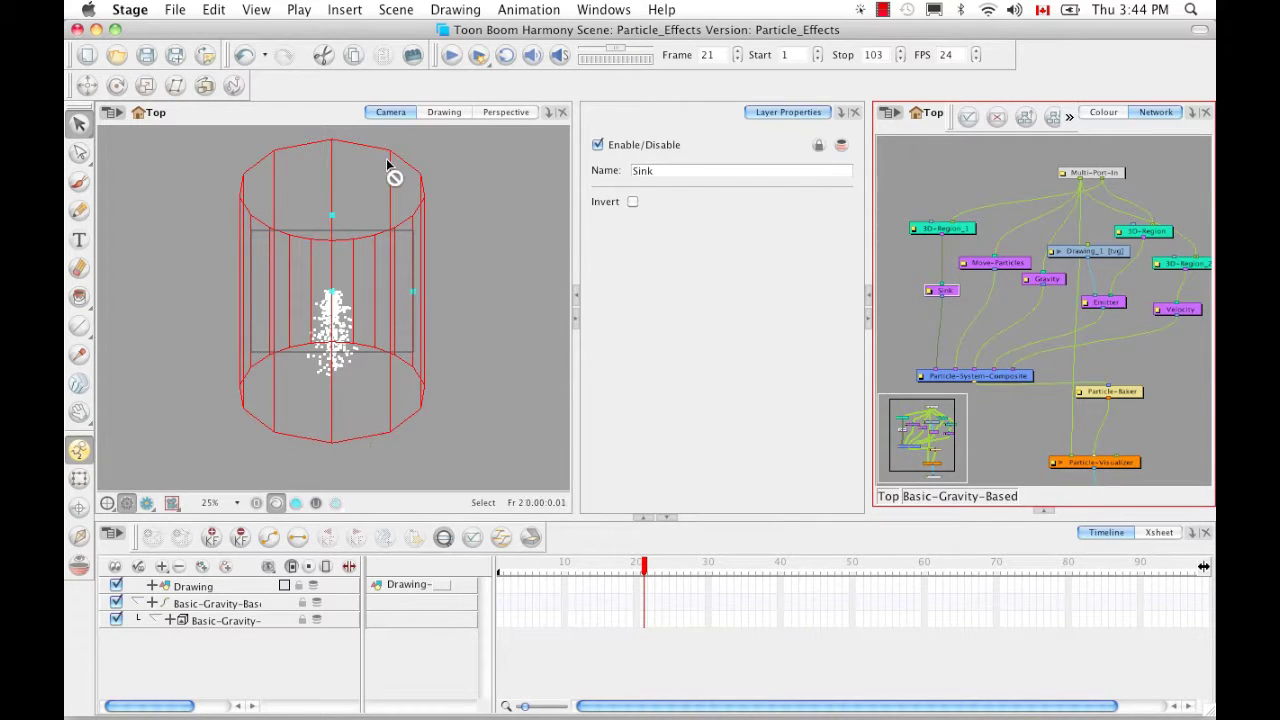
pyautogui.click(494, 113)
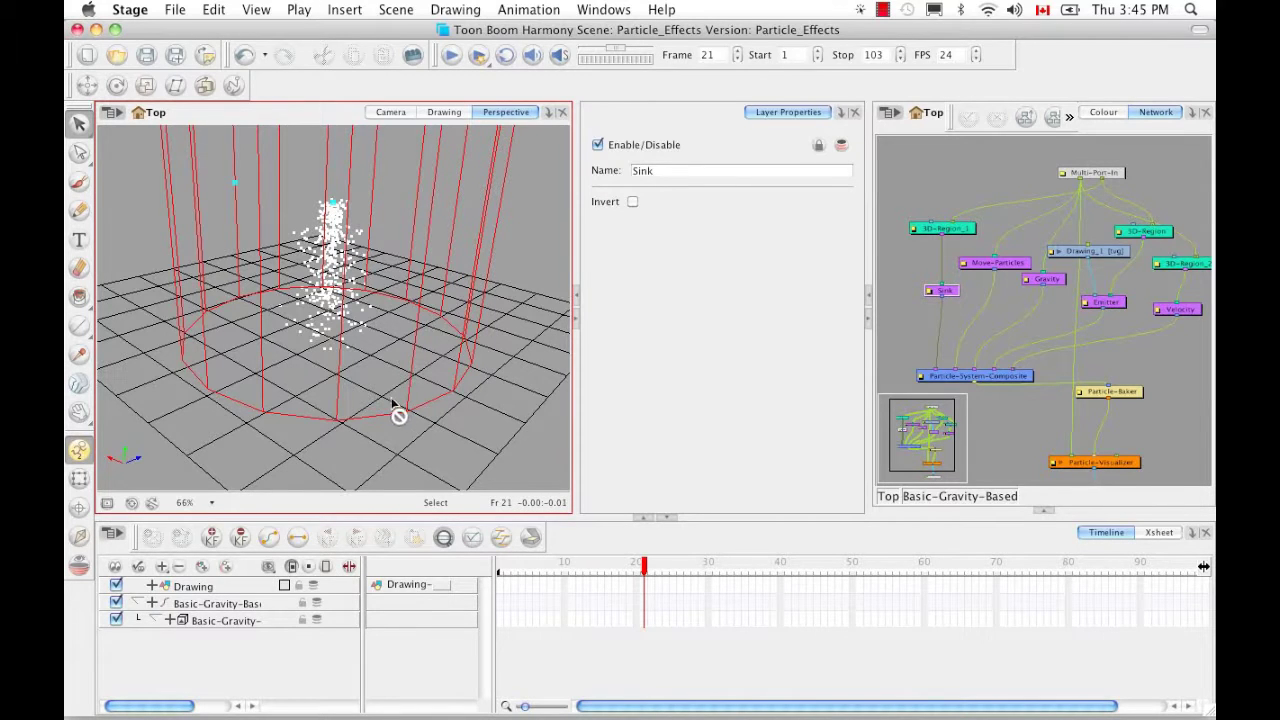
pyautogui.click(391, 113)
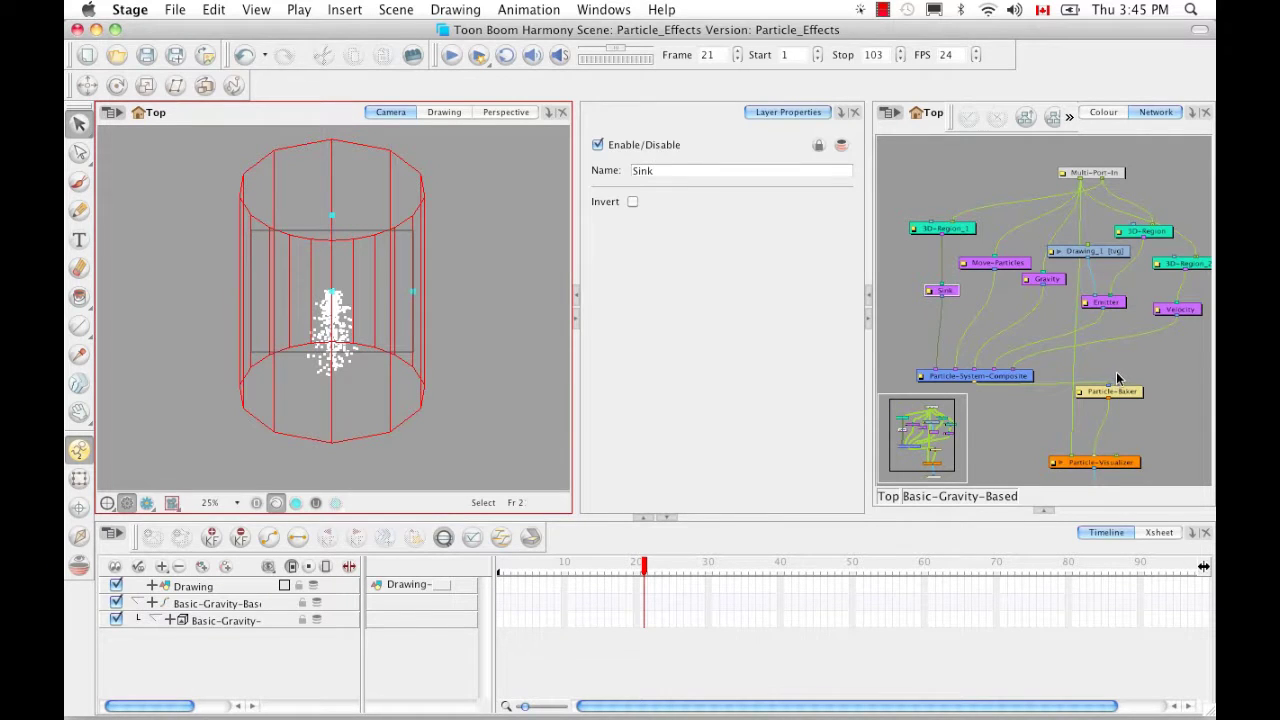
# - Return to the top level of the network and delete the Basic-Gravity-Based group together with its peg
pyautogui.click(890, 496)
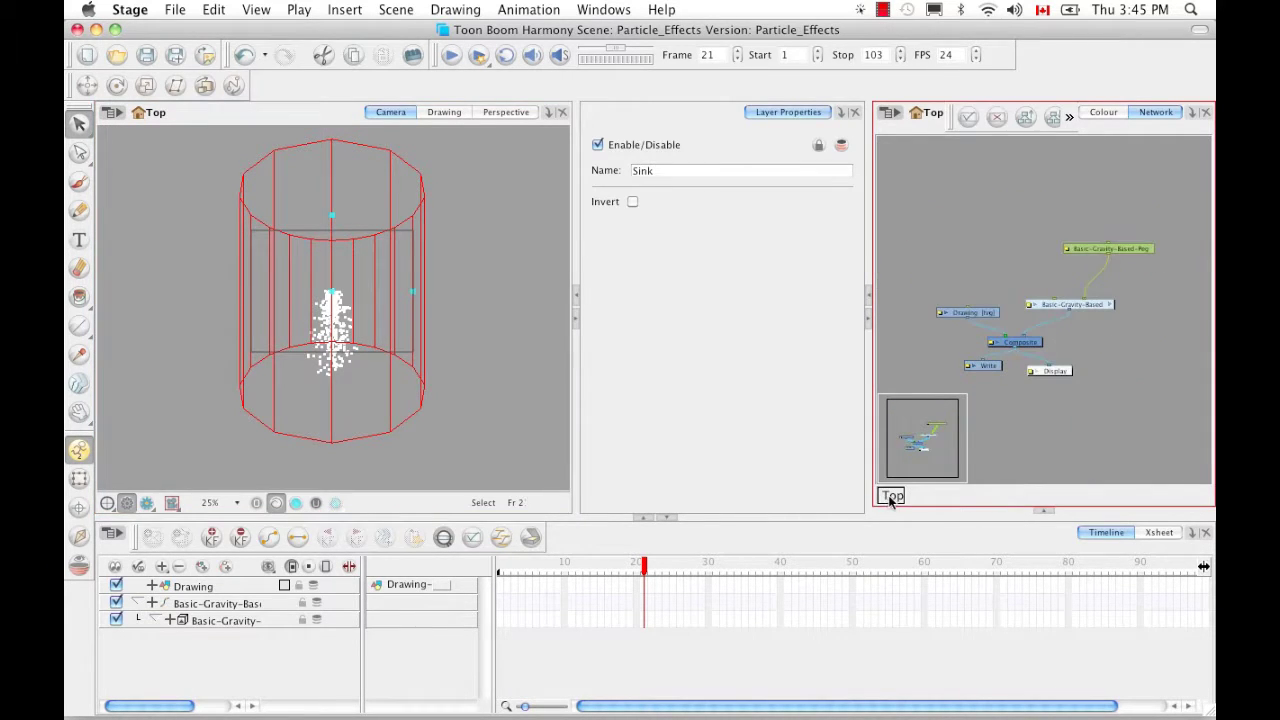
pyautogui.moveTo(1020, 216); pyautogui.dragTo(1155, 330)
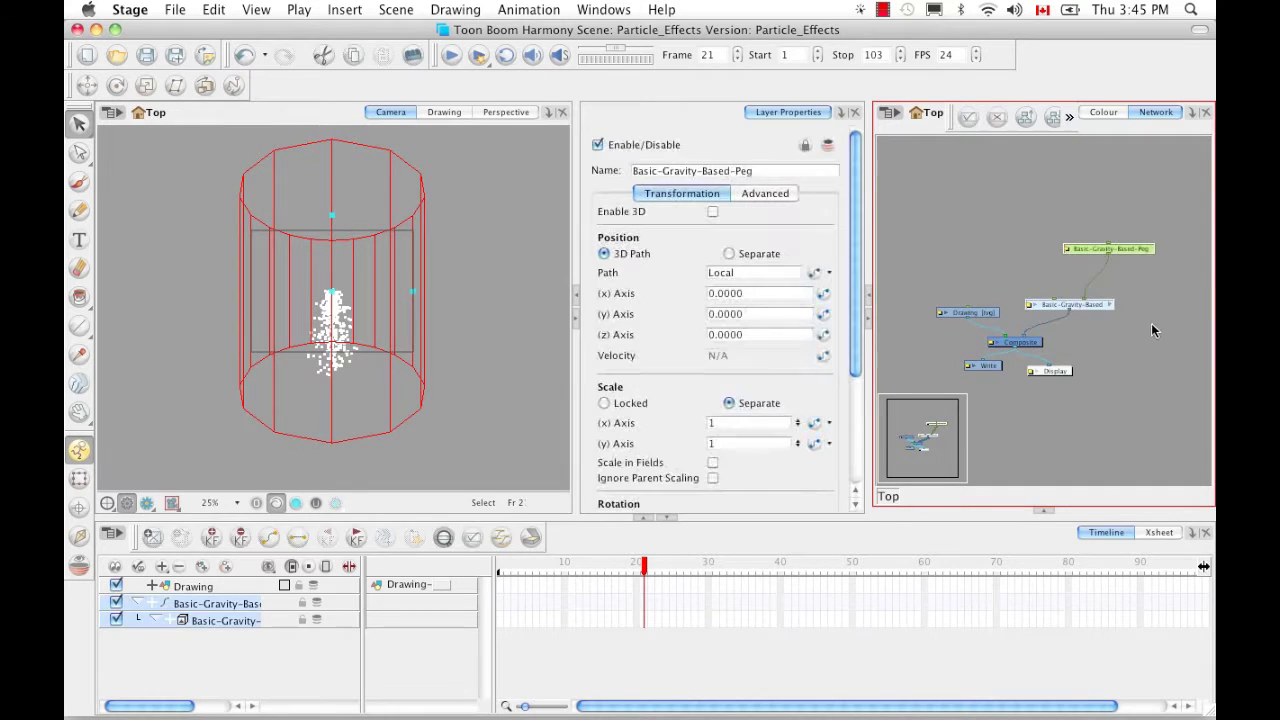
pyautogui.press('BackSpace')
pyautogui.click(762, 398)
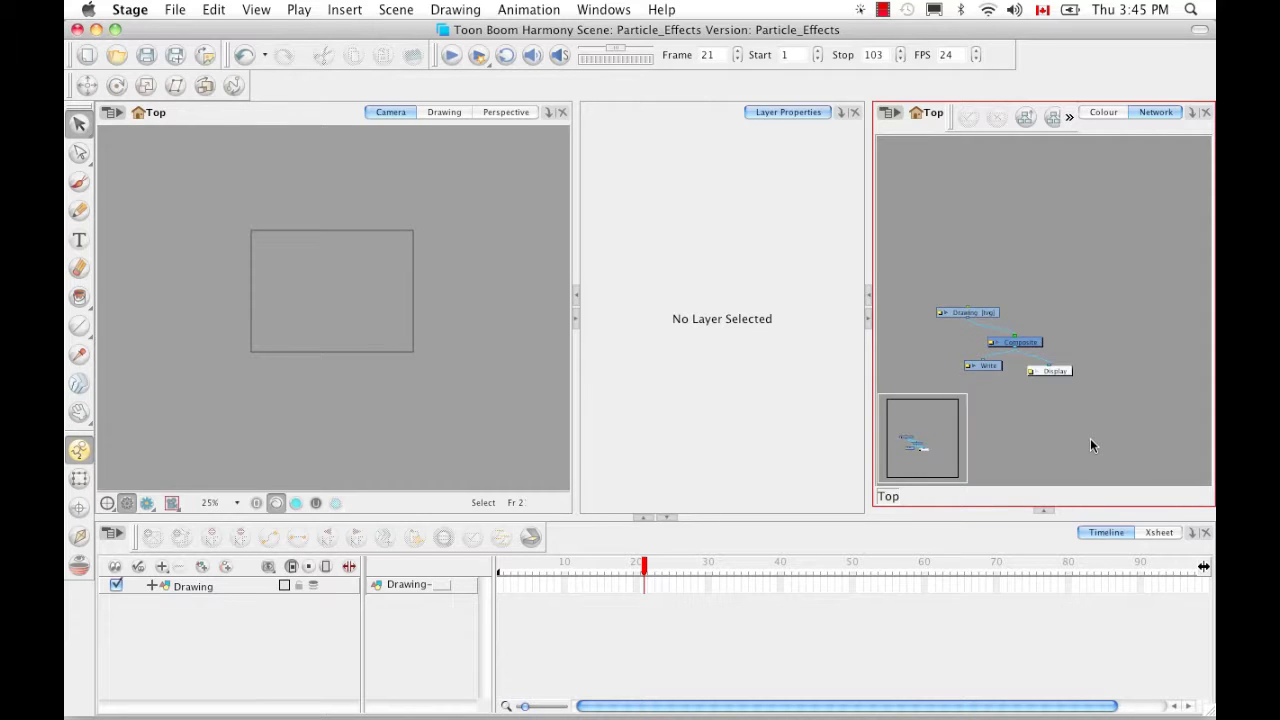
# - Add the Confetti particle example to the network, connected to the Composite
pyautogui.click(1044, 509)
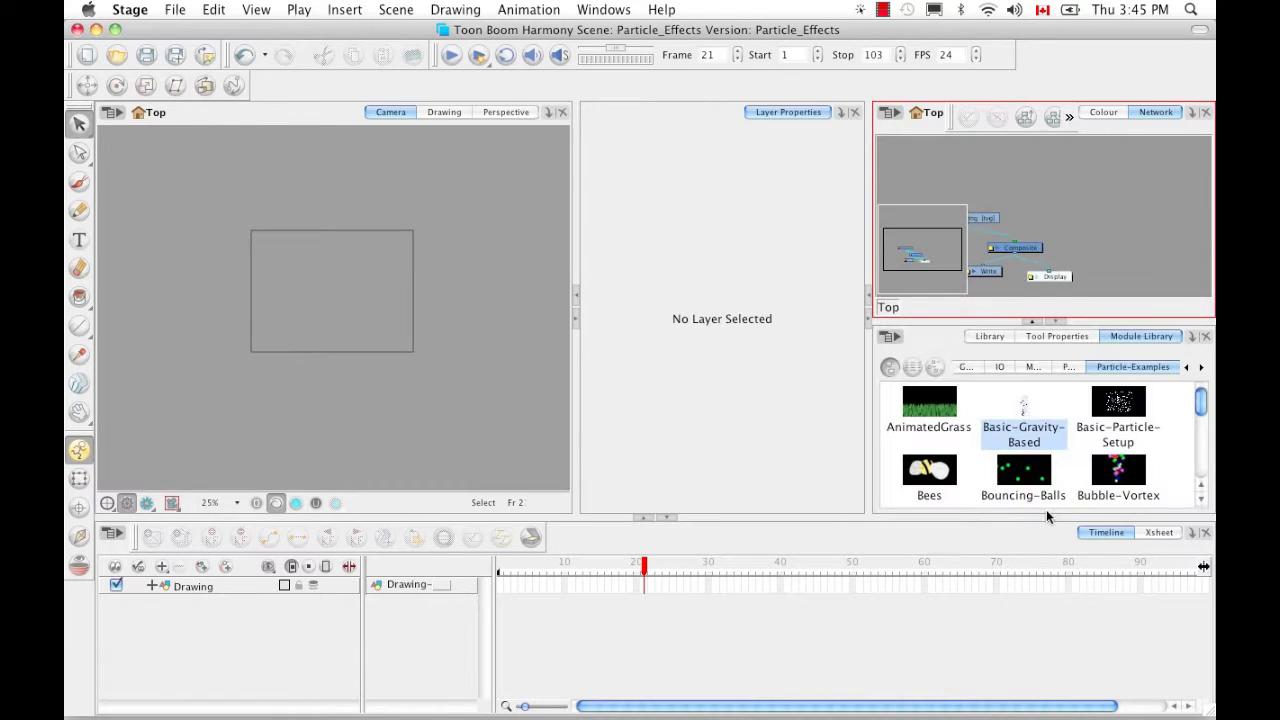
pyautogui.moveTo(1200, 408)
pyautogui.mouseDown()
pyautogui.moveTo(1200, 458)
pyautogui.moveTo(1201, 426)
pyautogui.mouseUp()
pyautogui.moveTo(929, 436); pyautogui.dragTo(1018, 244)
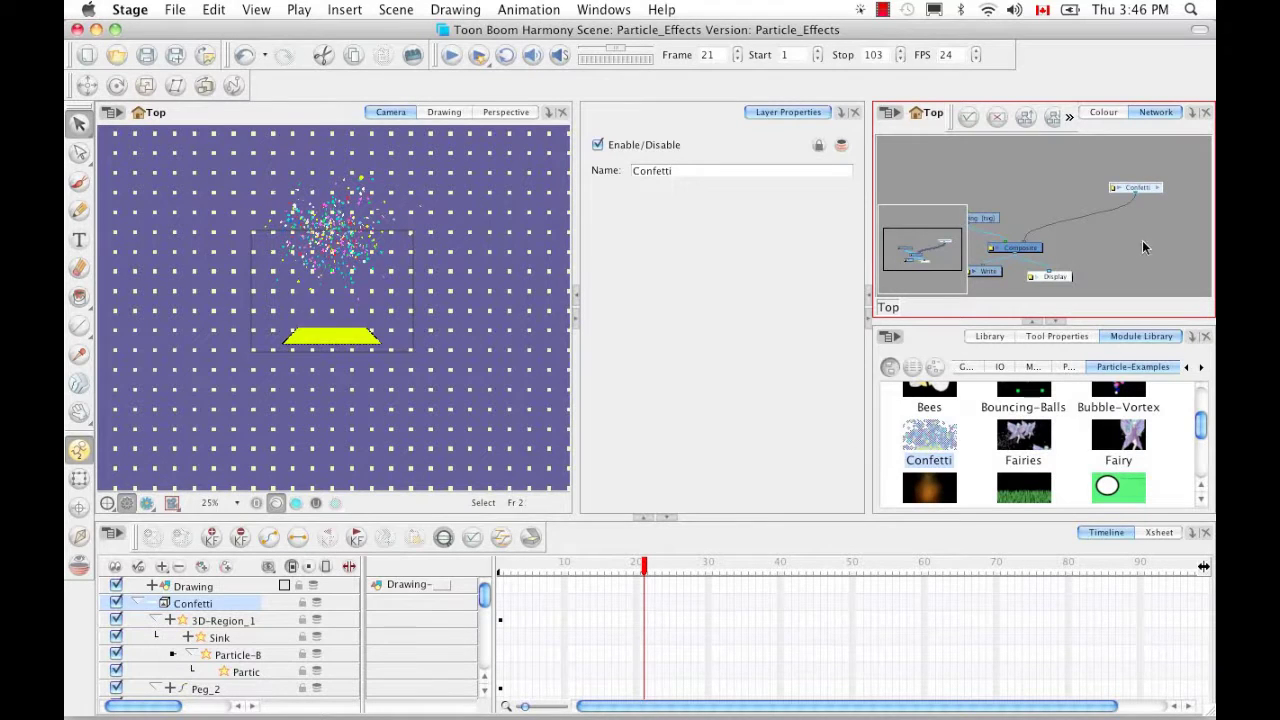
# - Enter the Confetti group, hide all controls, and display its entire module network
pyautogui.click(1158, 189)
pyautogui.click(1081, 306)
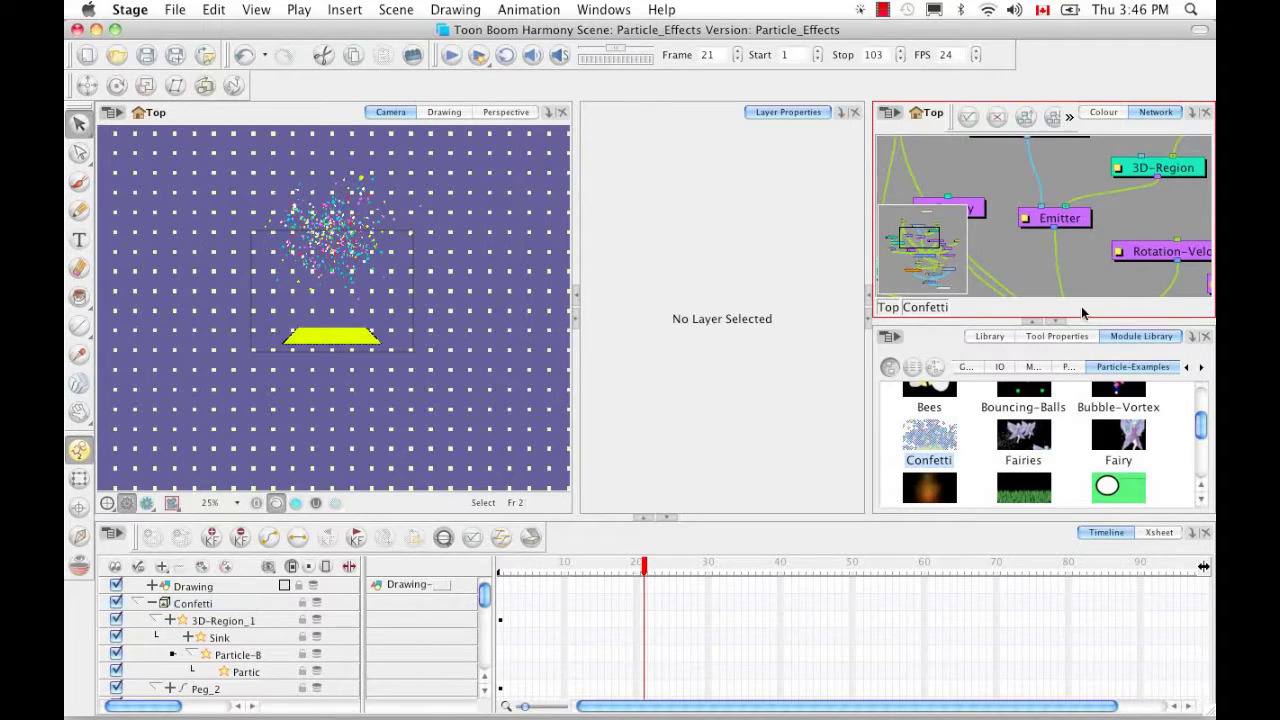
pyautogui.press('z')
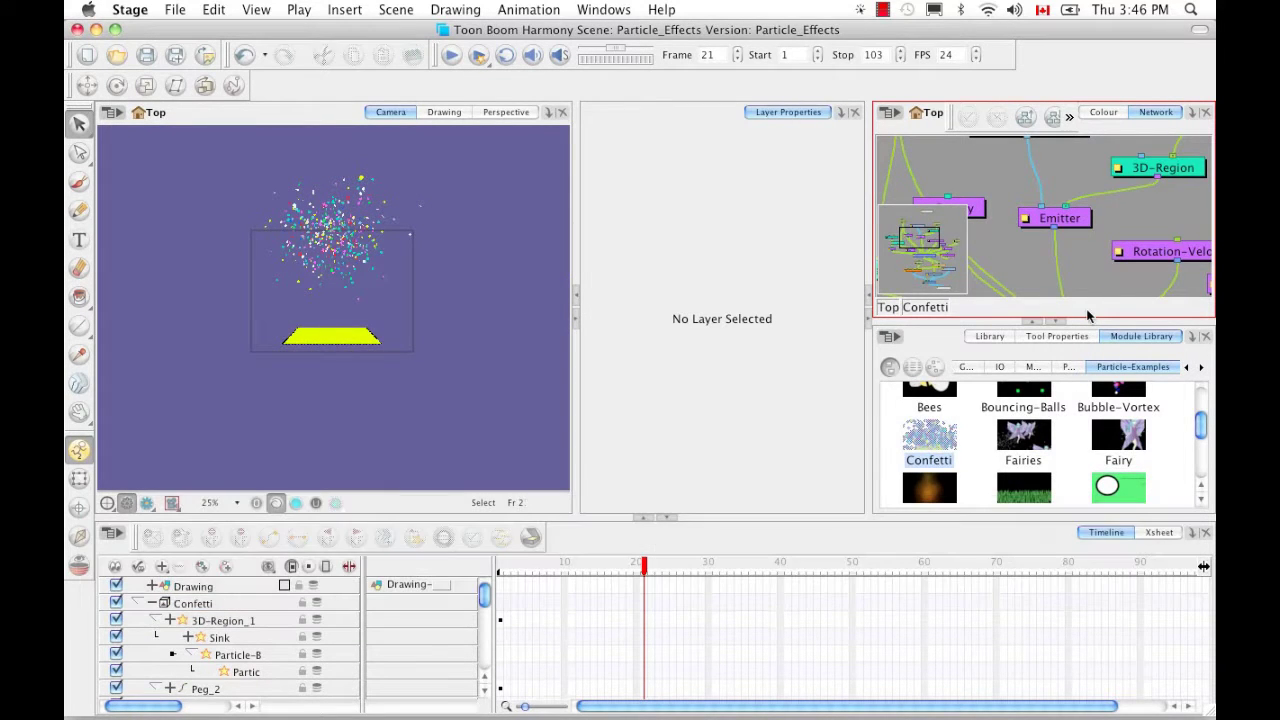
pyautogui.press('1')
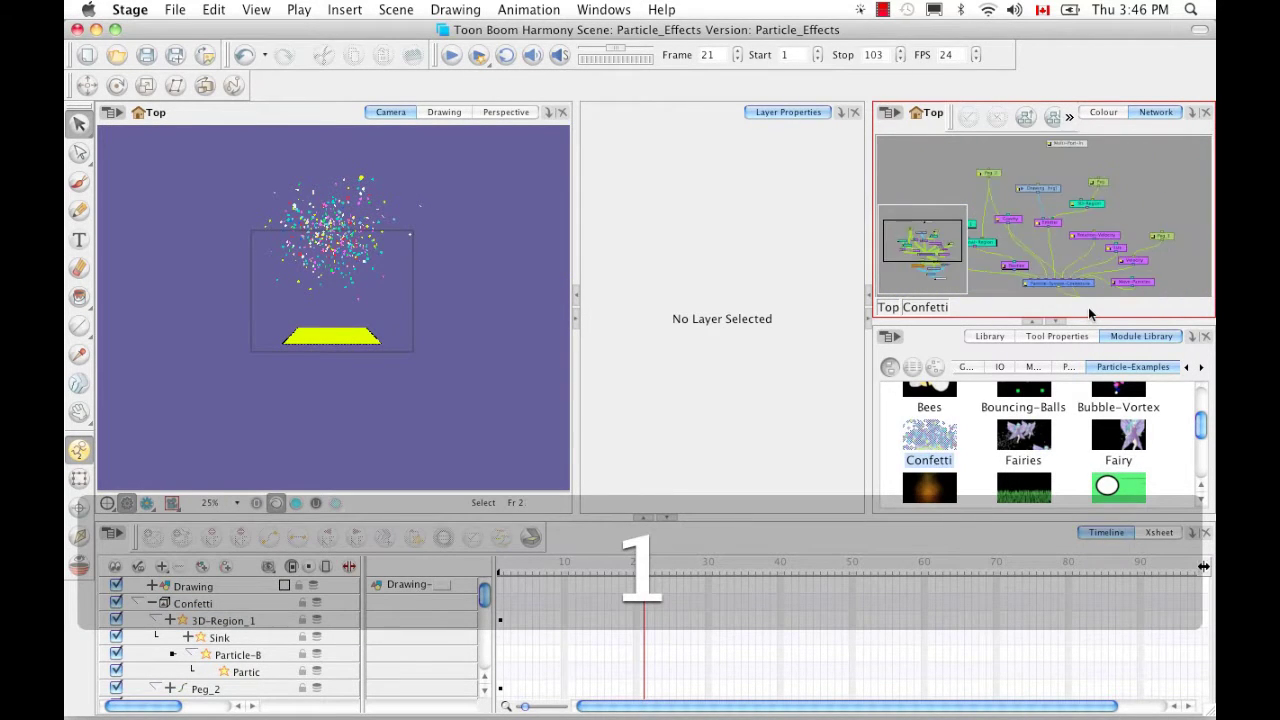
pyautogui.press('1')
pyautogui.press('1')
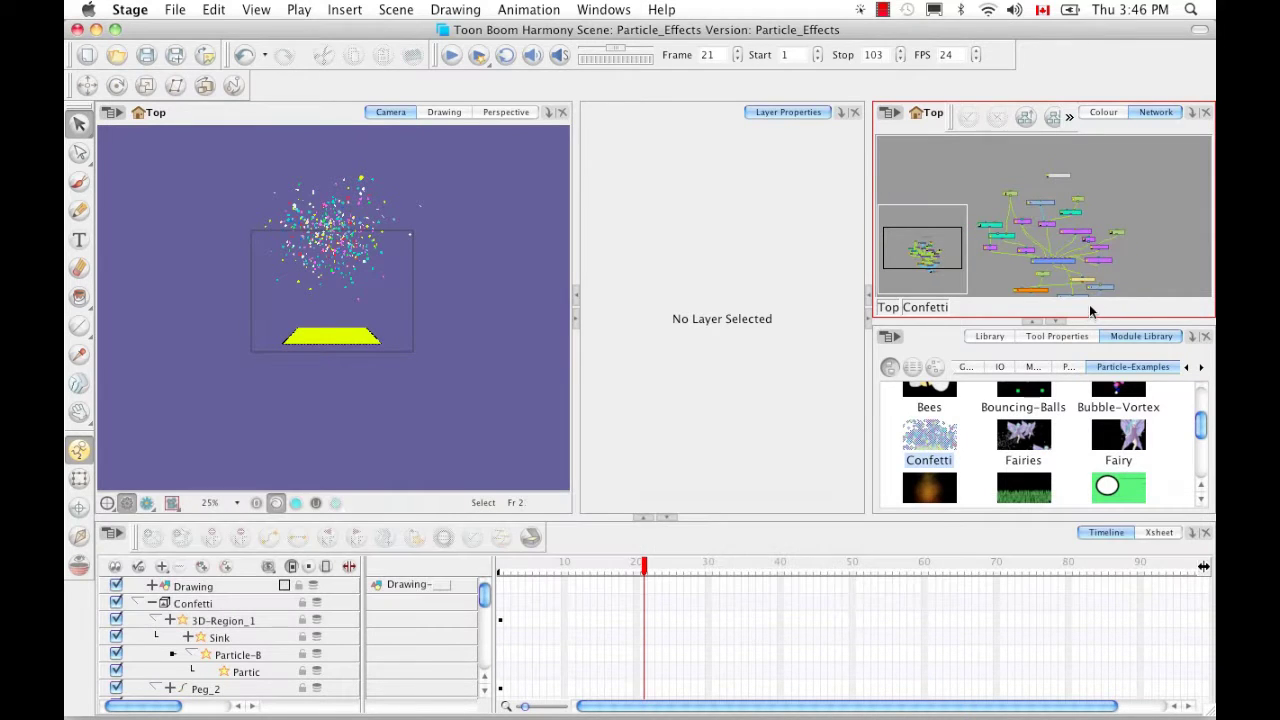
pyautogui.press('space')
pyautogui.moveTo(1120, 260); pyautogui.dragTo(1133, 224)
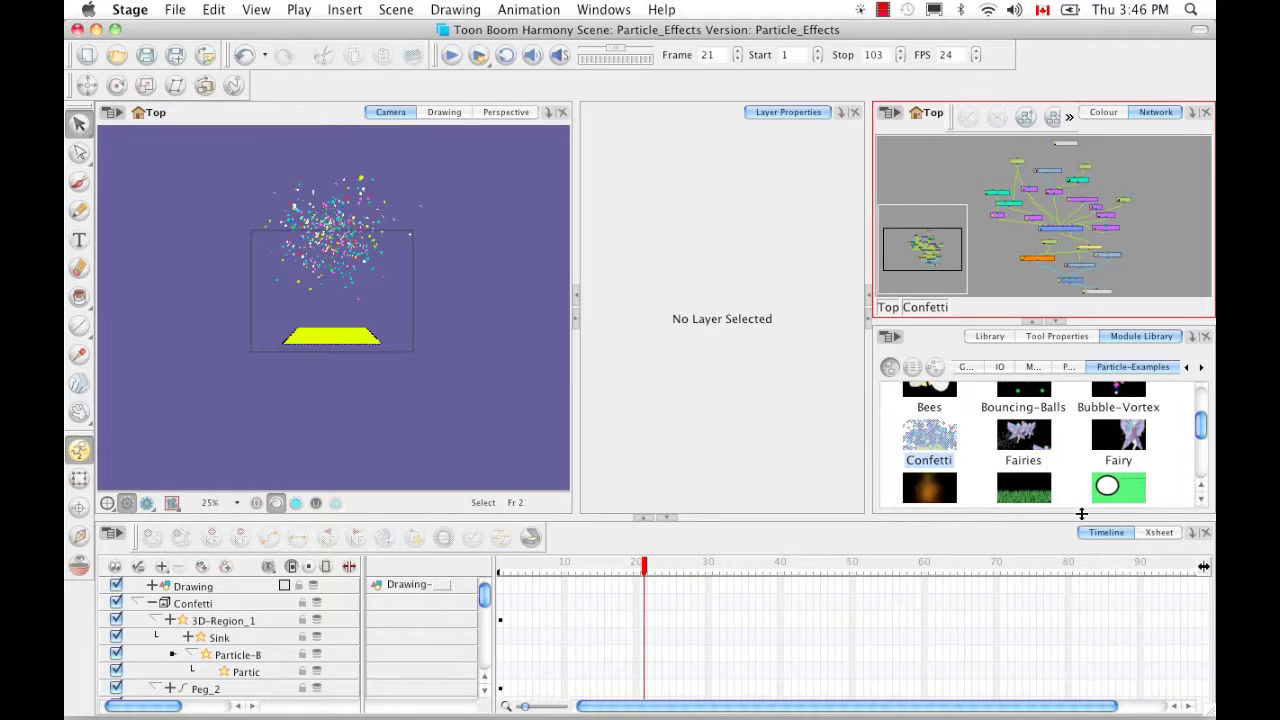
# - Browse the available Particle modules in the module library, from 3D Region through Wind-Friction
pyautogui.click(1068, 368)
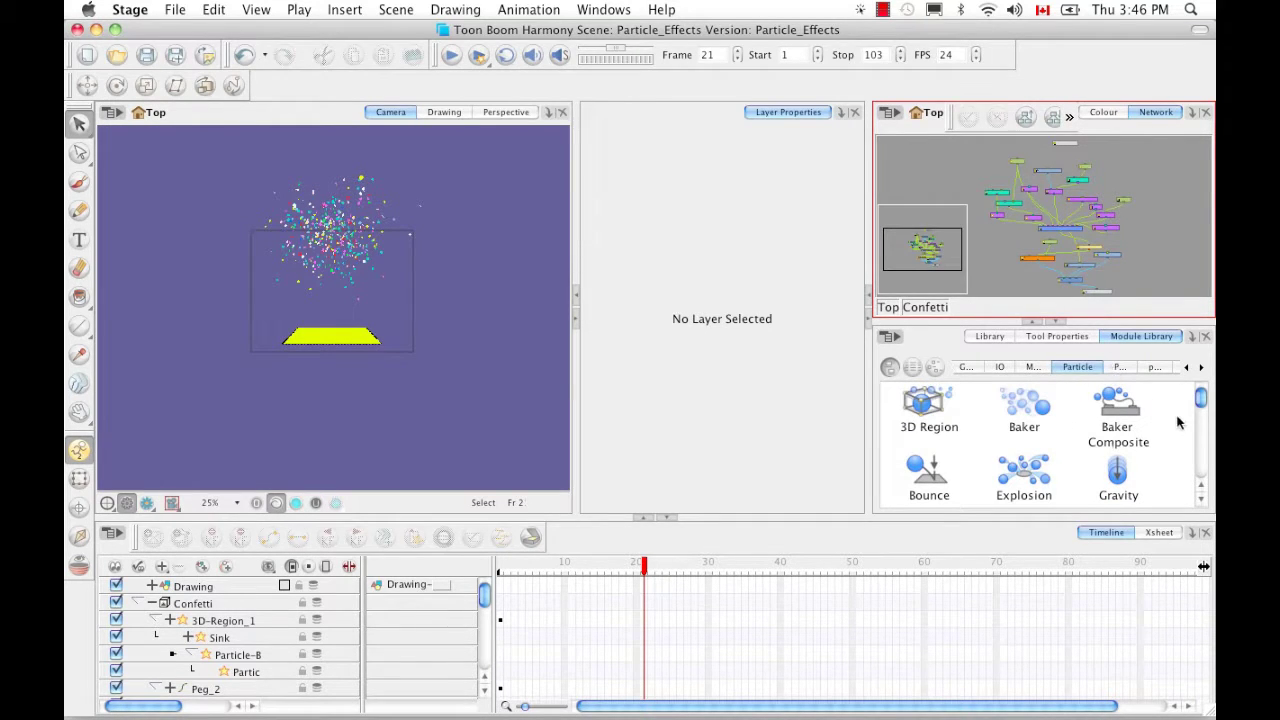
pyautogui.moveTo(1198, 406); pyautogui.dragTo(1205, 488)
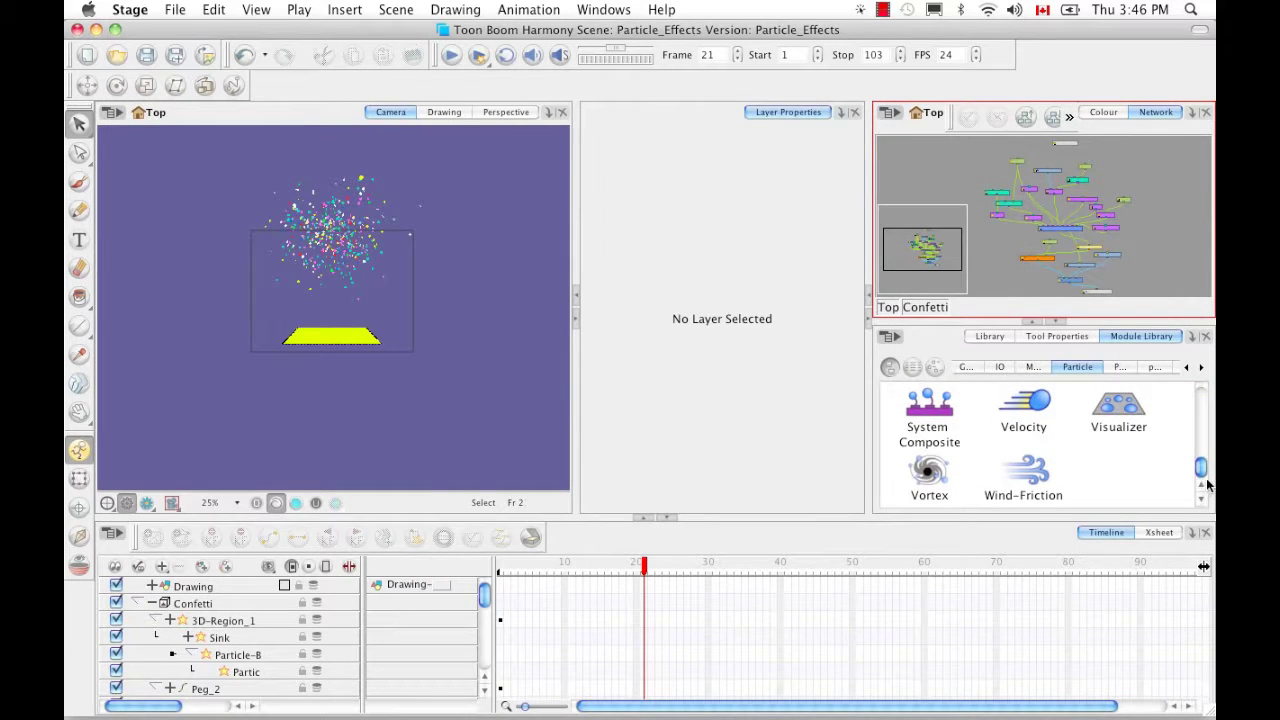
pyautogui.moveTo(1201, 467); pyautogui.dragTo(1209, 400)
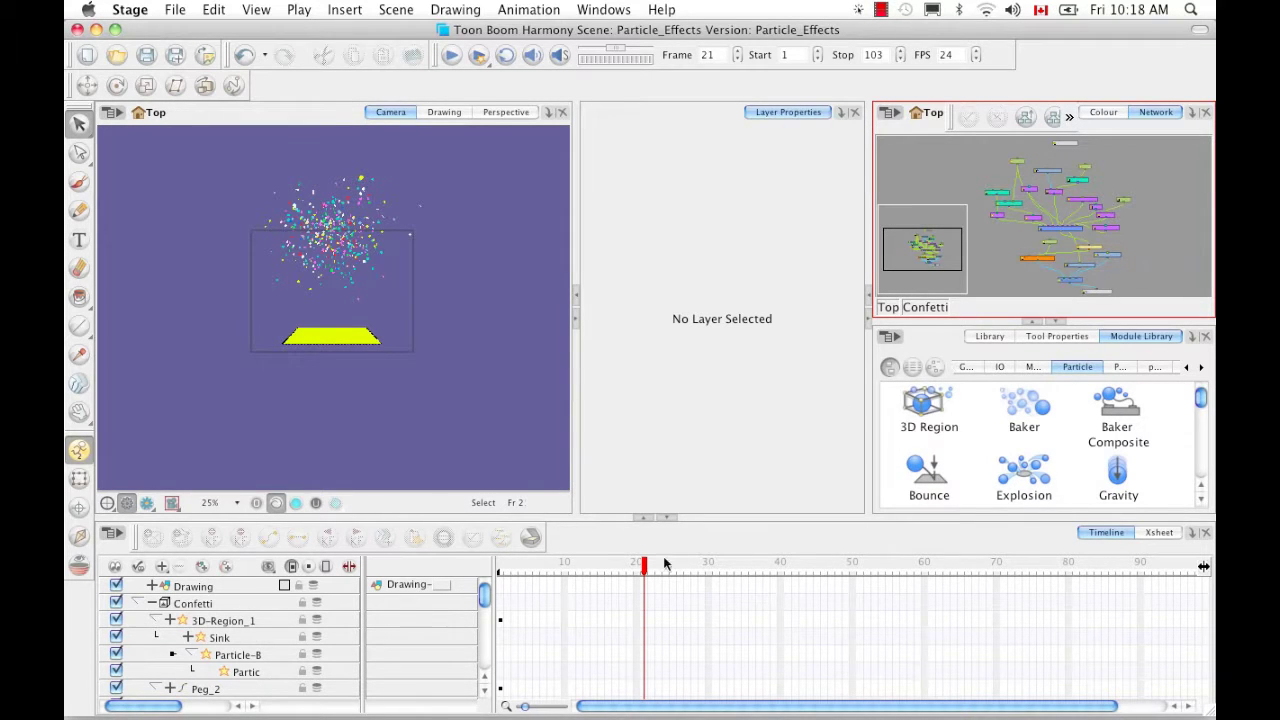
# - Hide the timeline's parameters column and play the confetti animation from frame 1
pyautogui.moveTo(650, 565); pyautogui.dragTo(433, 572)
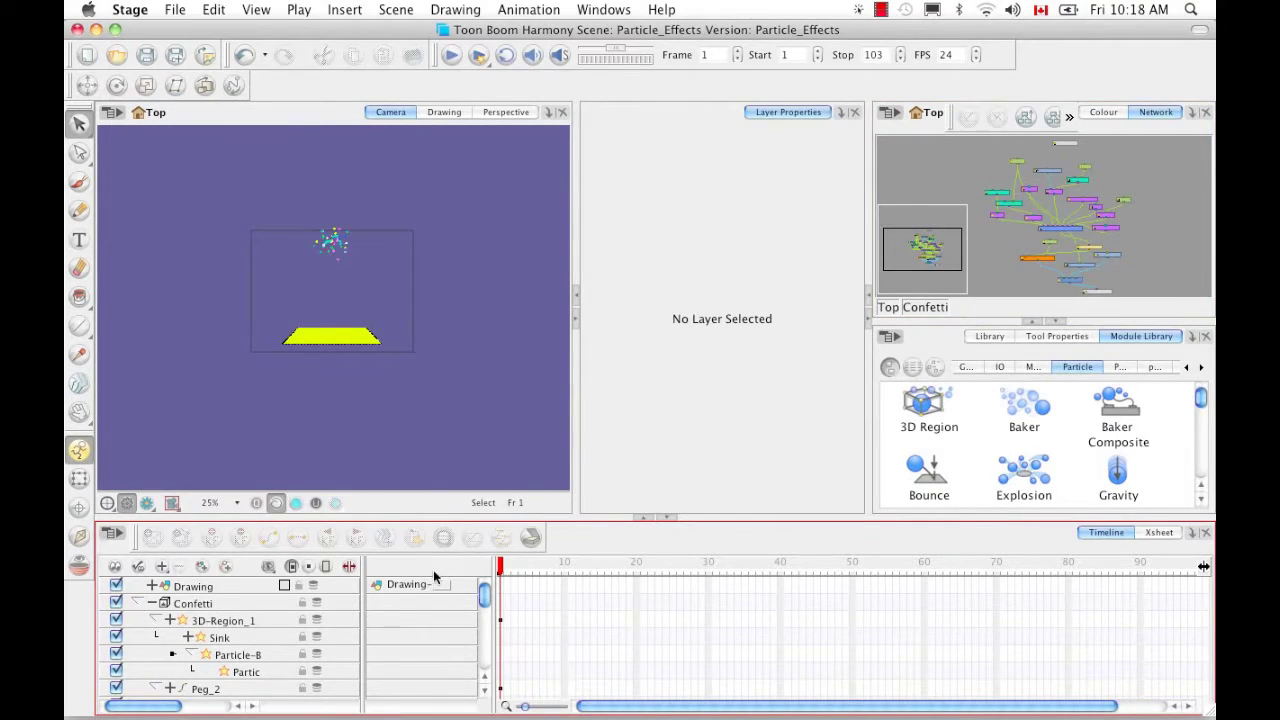
pyautogui.click(348, 567)
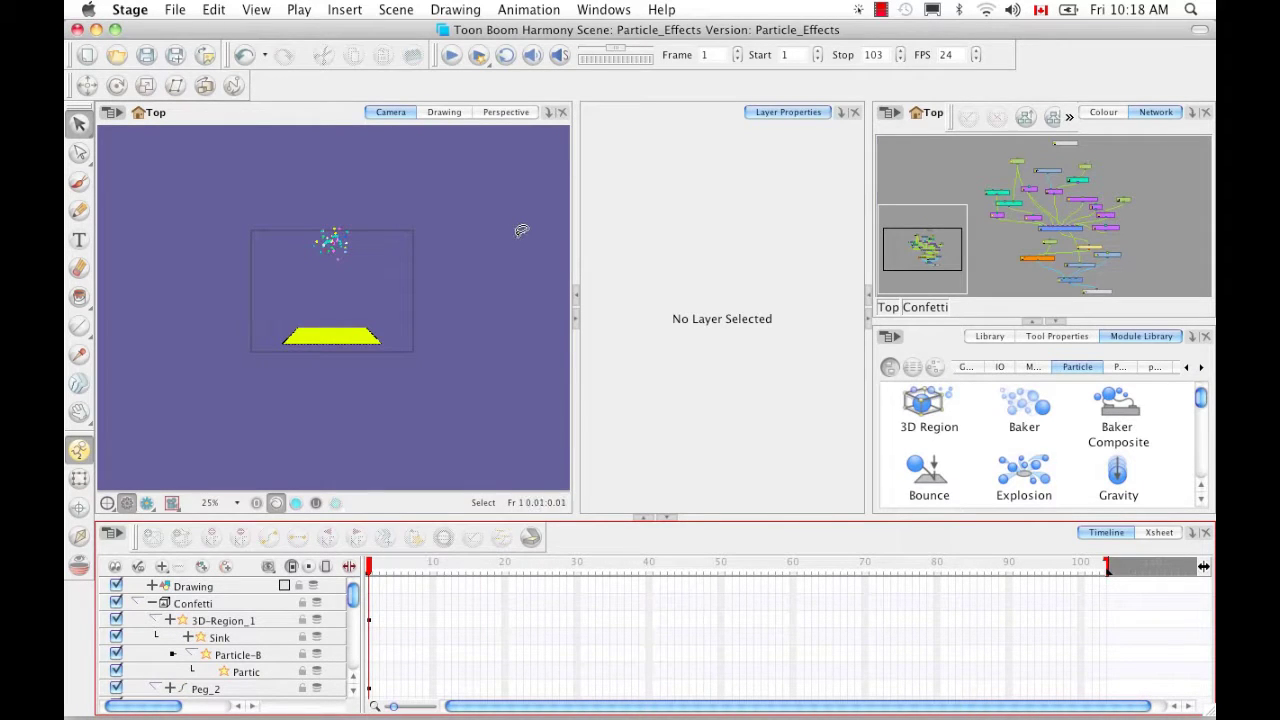
pyautogui.click(449, 57)
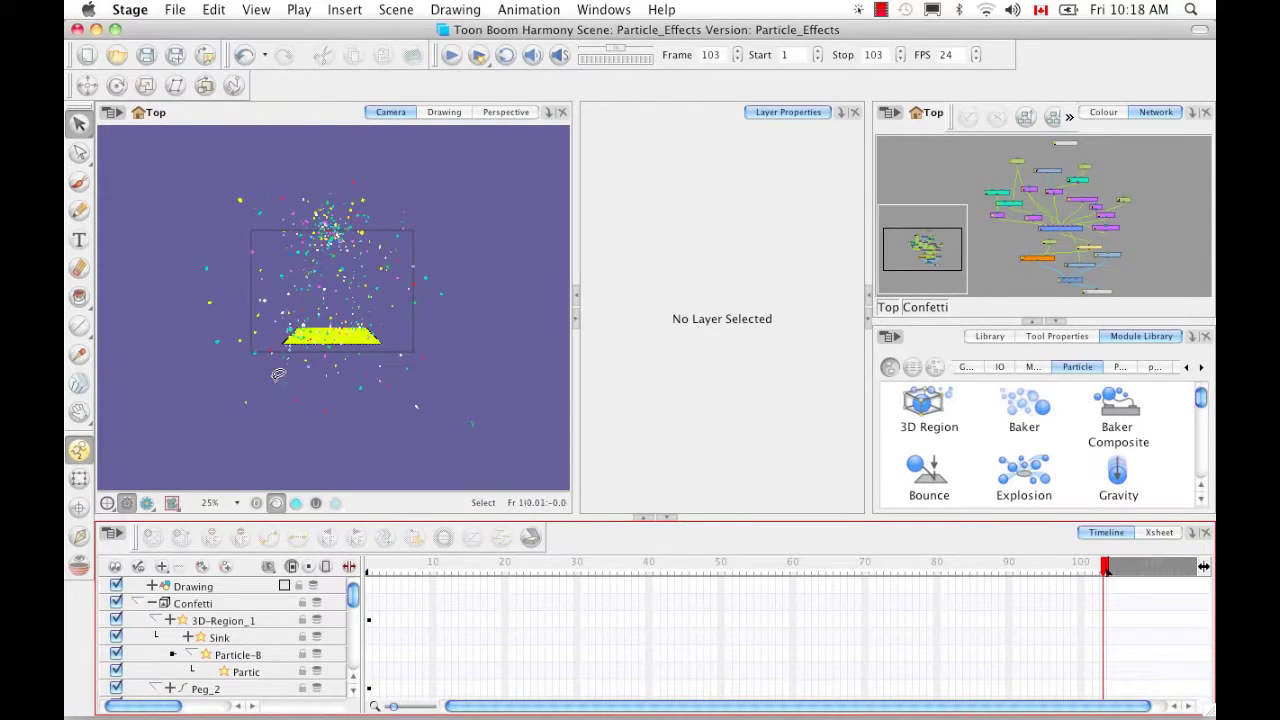
# - Scrub to frame 37 and on to frame 43 to examine the confetti bouncing up close, then return to frame 1 and reset the view
pyautogui.click(383, 566)
pyautogui.moveTo(383, 566); pyautogui.dragTo(622, 575)
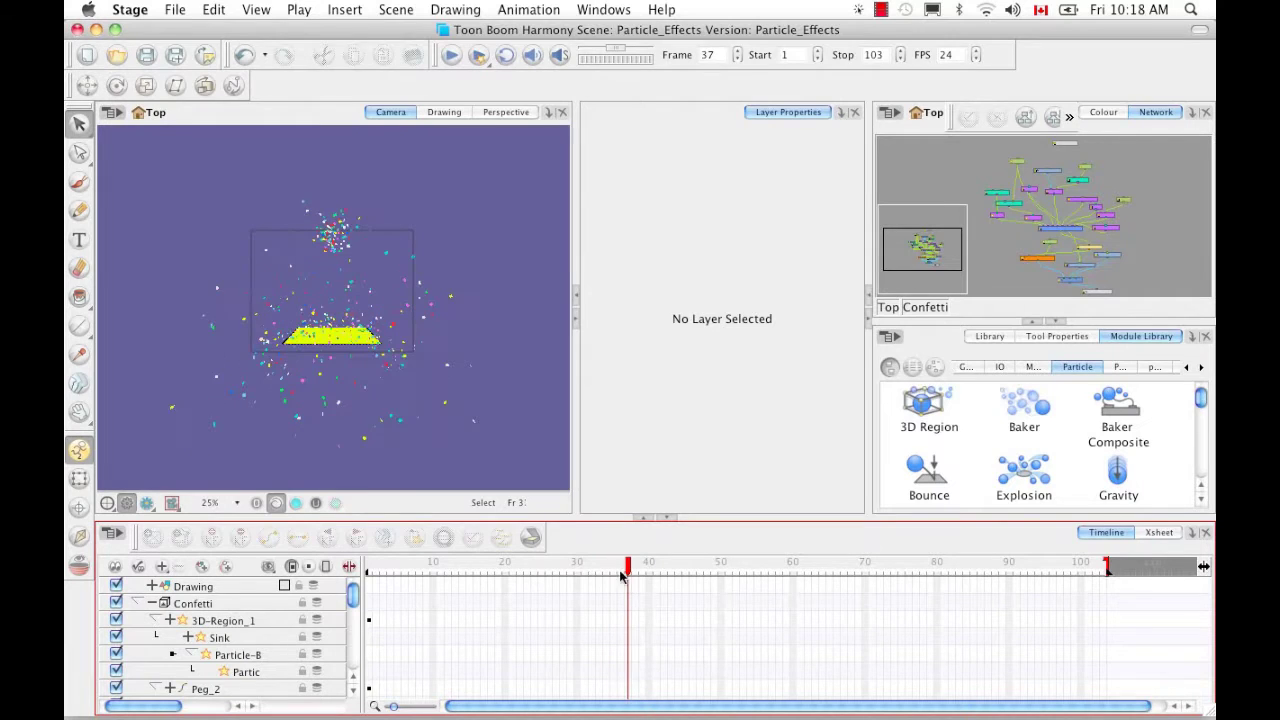
pyautogui.click(368, 510)
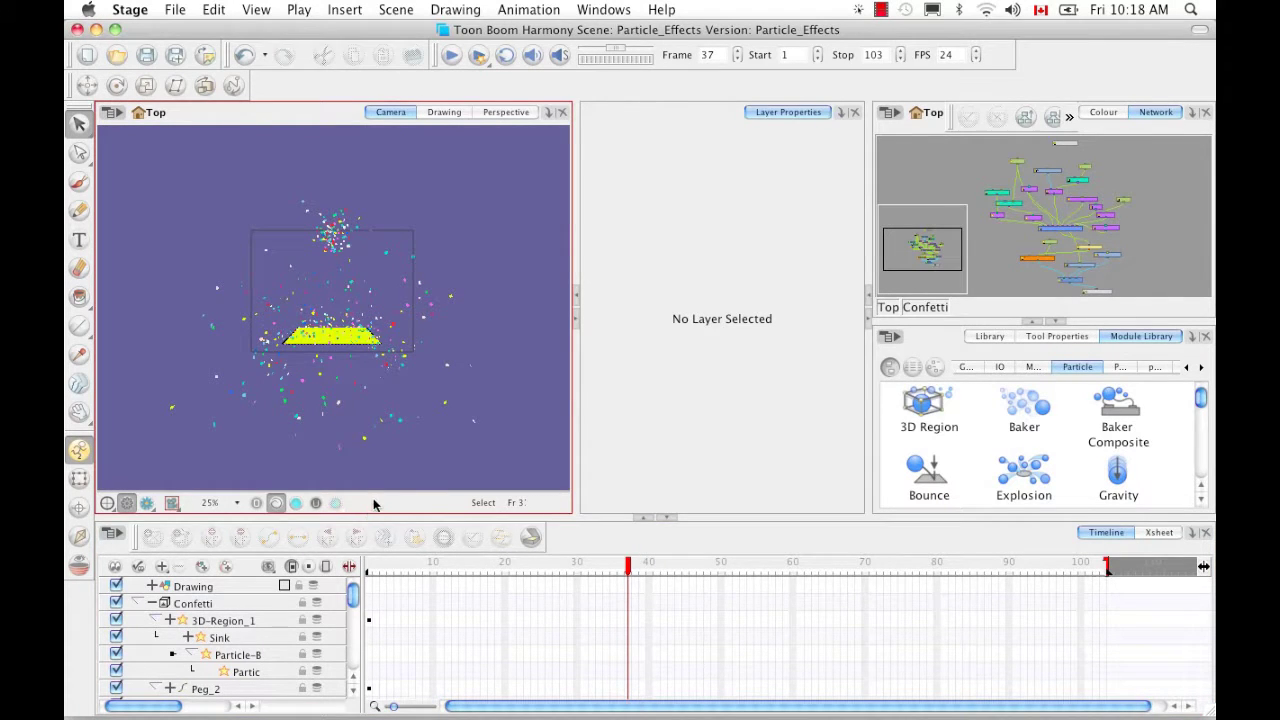
pyautogui.press('2')
pyautogui.press('2')
pyautogui.click(635, 568)
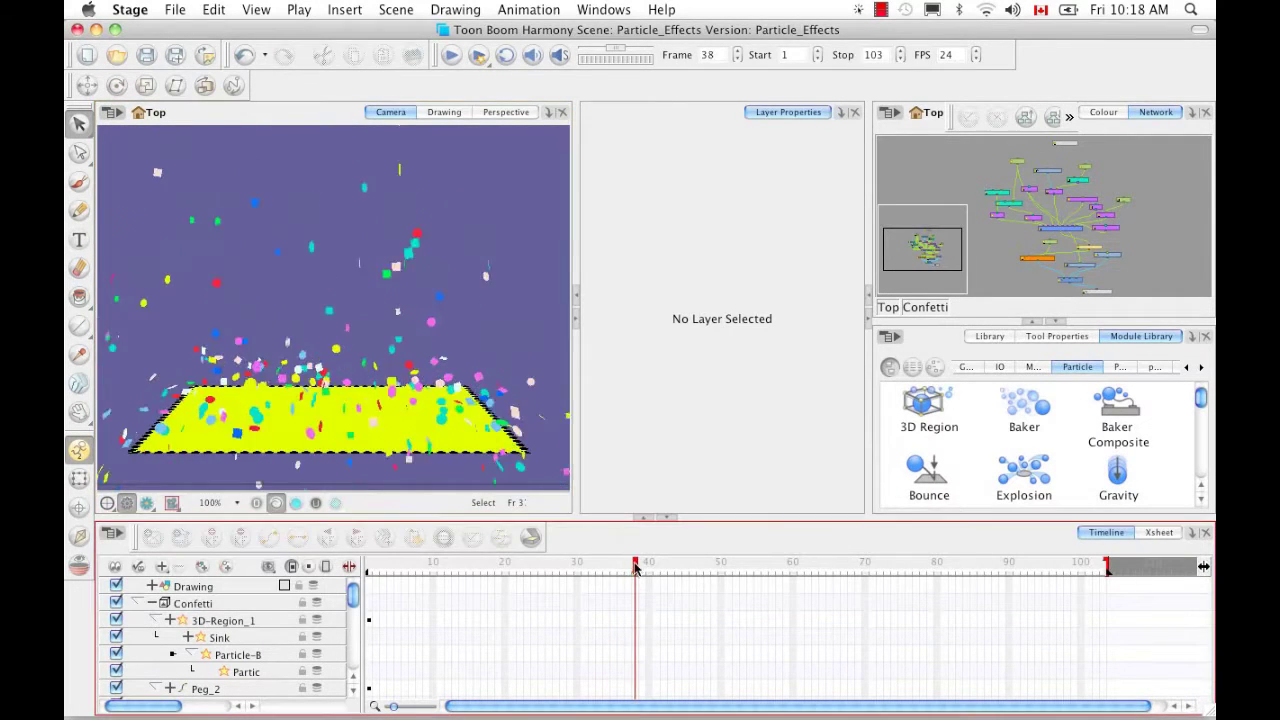
pyautogui.moveTo(635, 568); pyautogui.dragTo(671, 568)
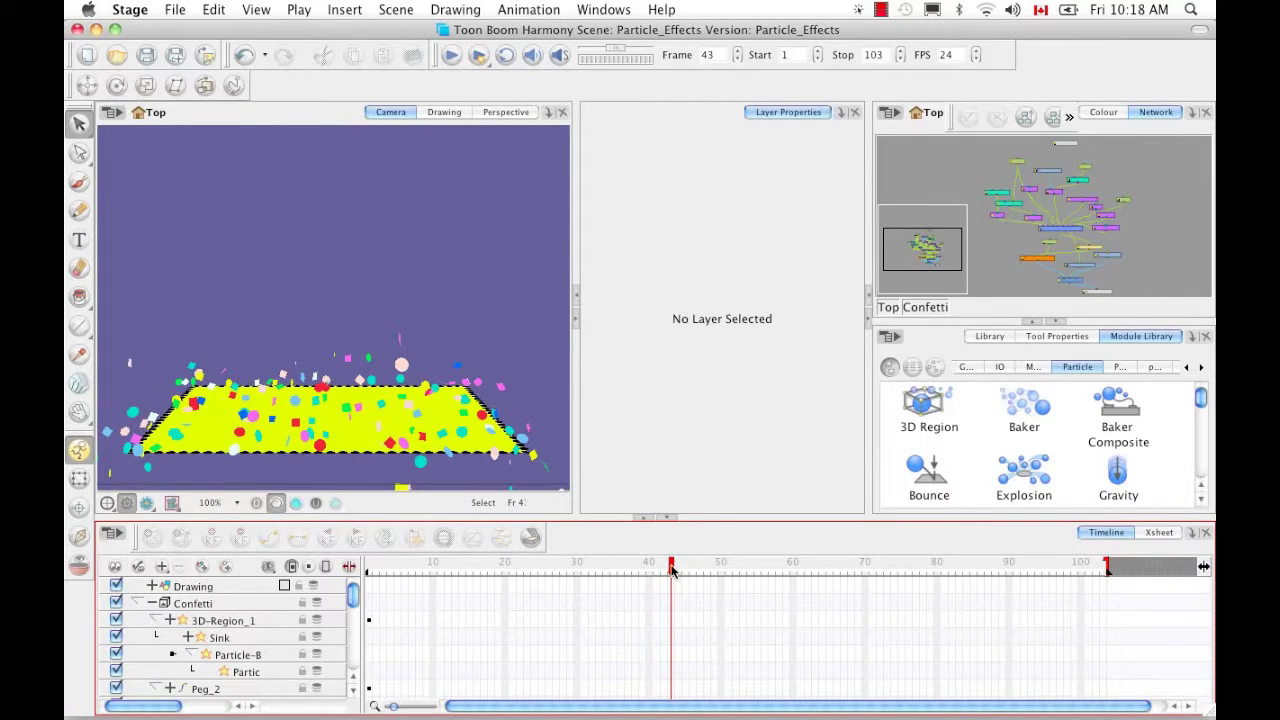
pyautogui.moveTo(671, 568); pyautogui.dragTo(348, 567)
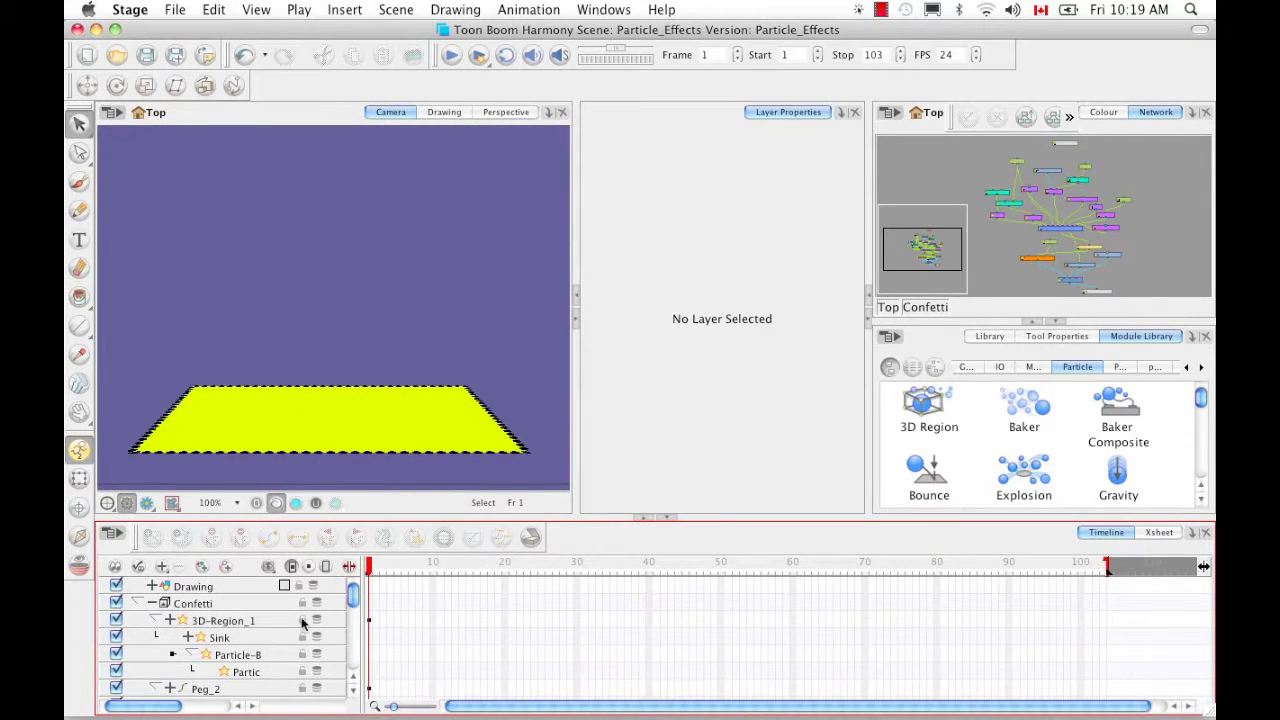
pyautogui.click(455, 510)
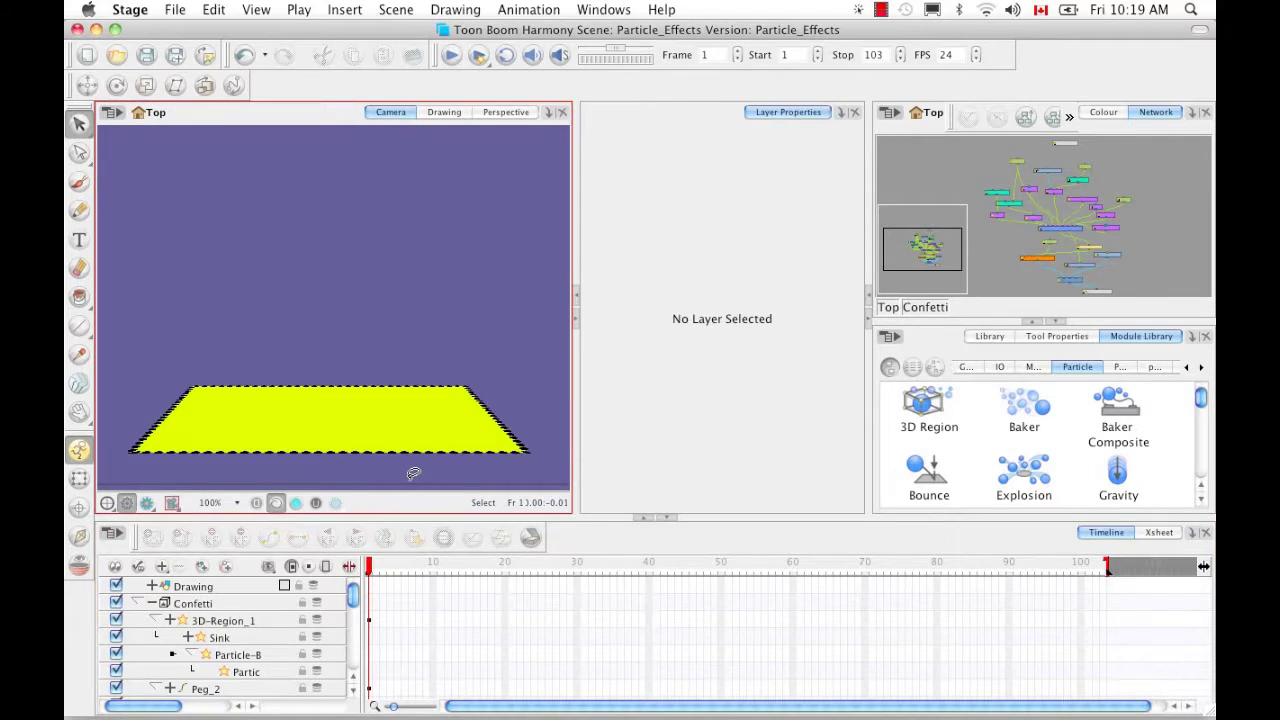
pyautogui.hotkey('shift', 'm')
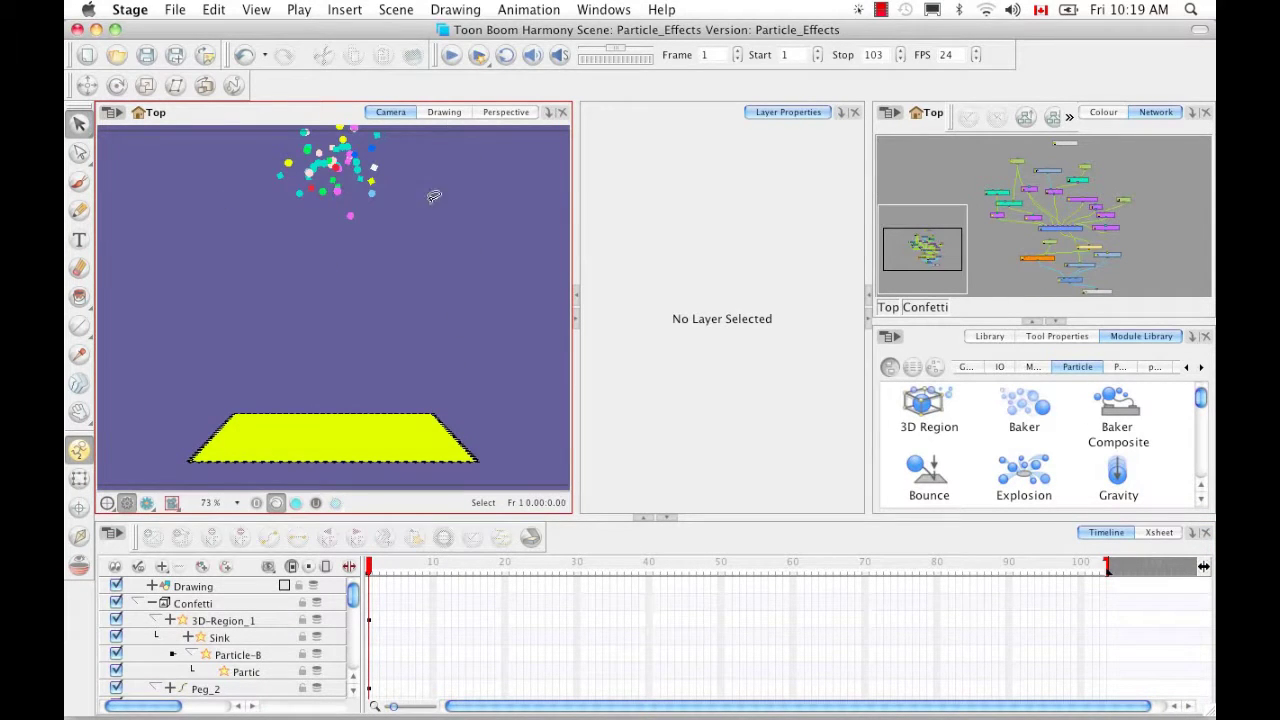
# - Examine the confetti layer's individual drawings in the Drawing view from frame 1 through 20, and return to frame 1
pyautogui.click(444, 112)
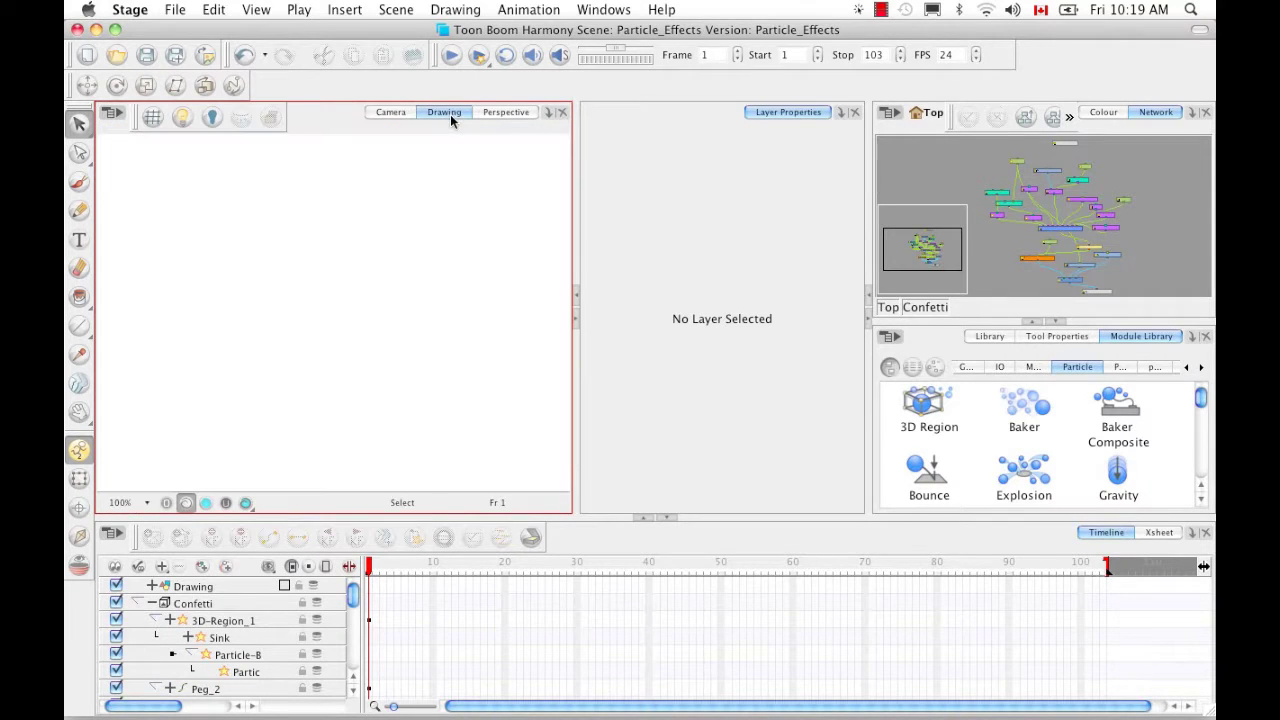
pyautogui.moveTo(353, 600); pyautogui.dragTo(357, 626)
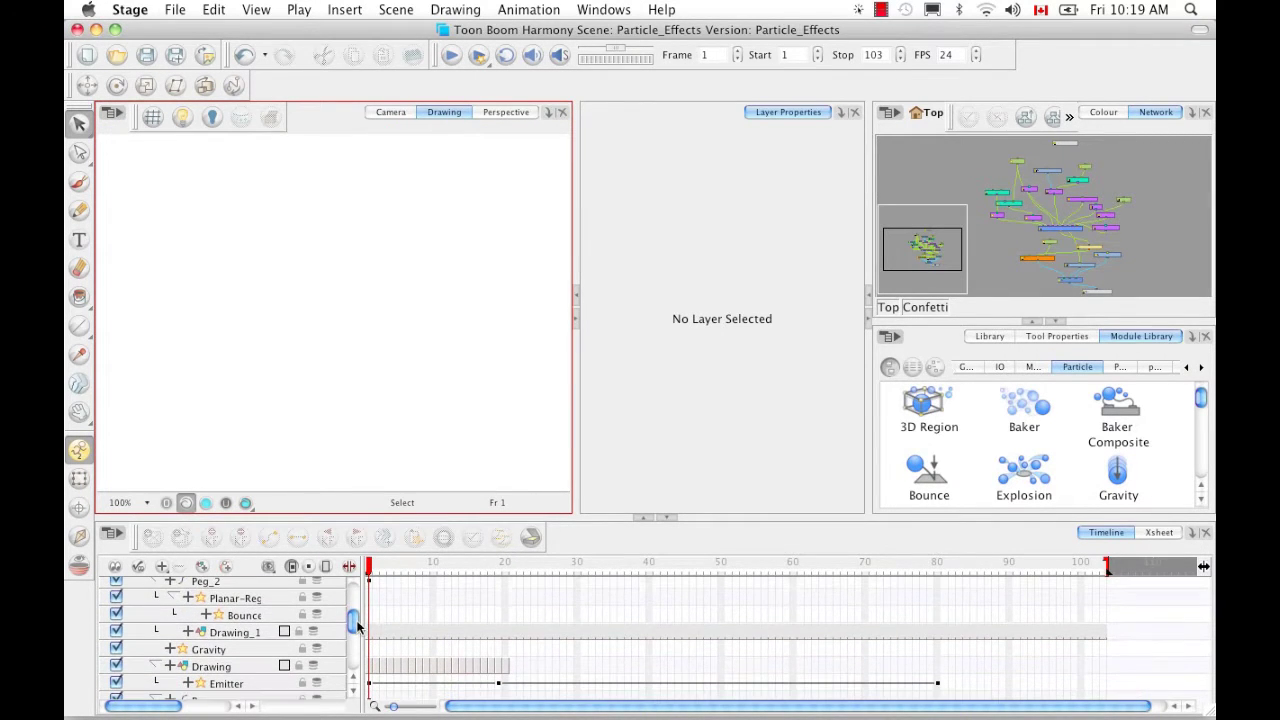
pyautogui.click(215, 670)
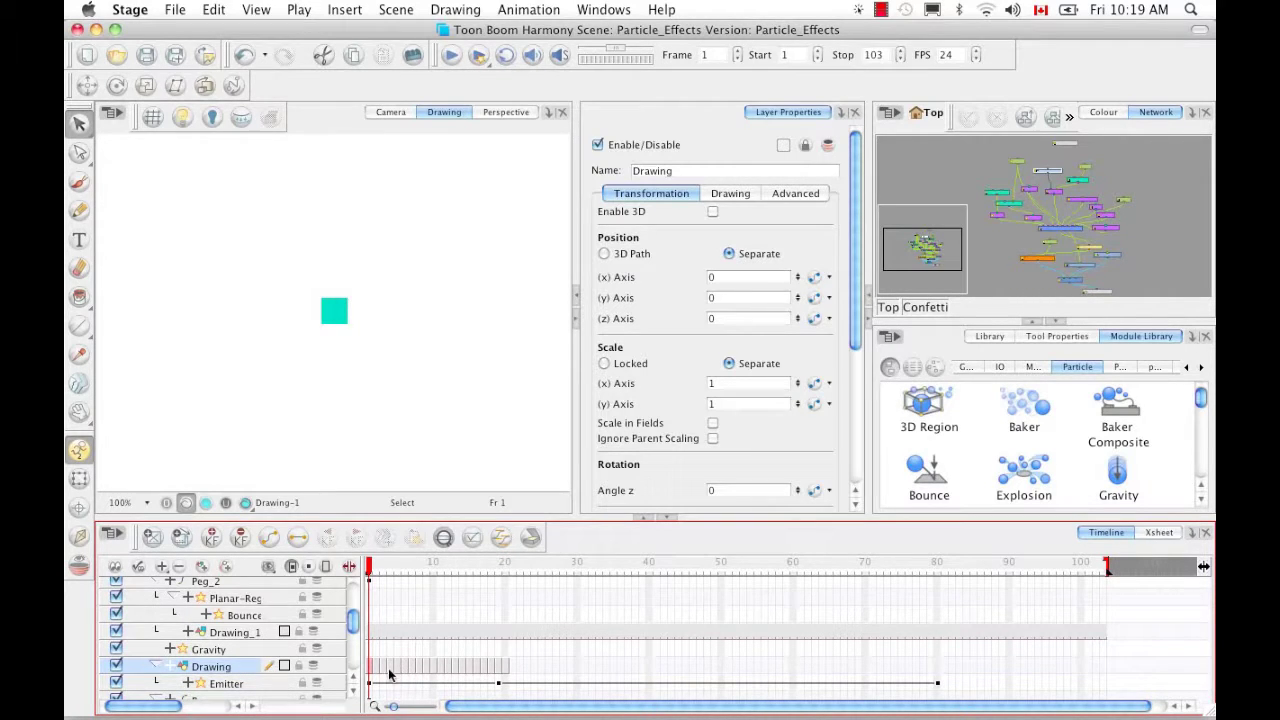
pyautogui.press('g')
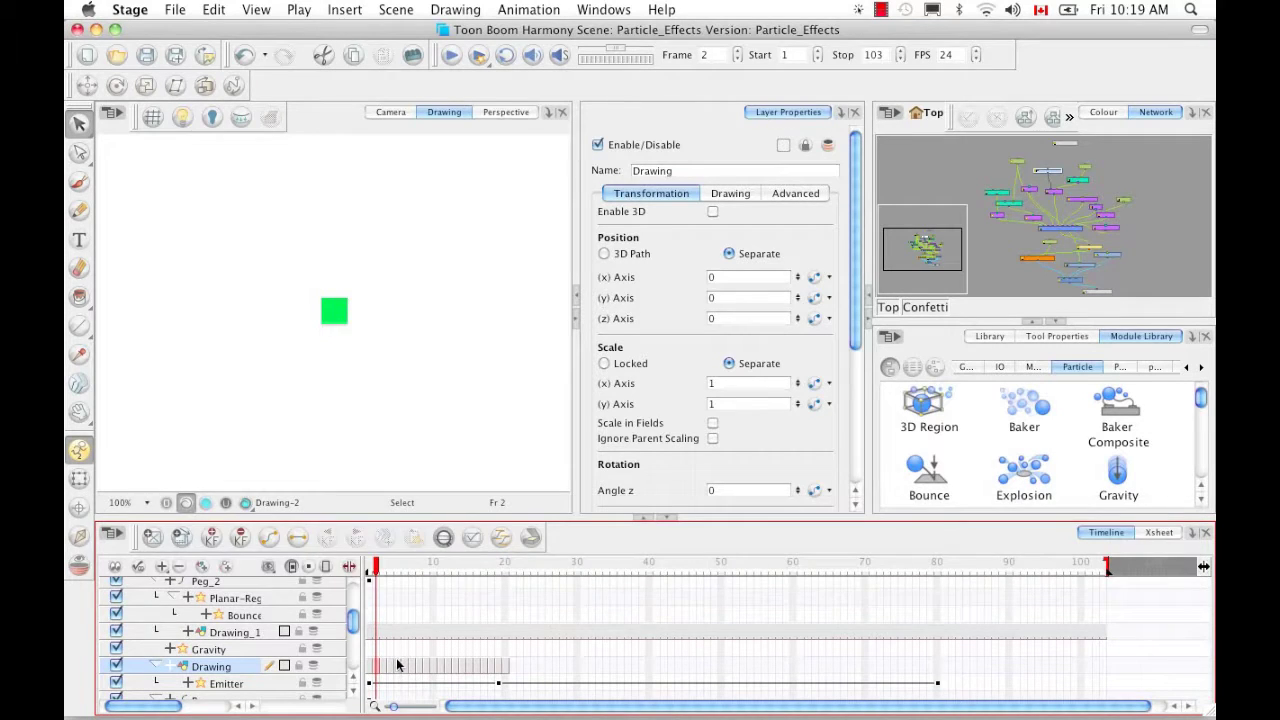
pyautogui.press('g')
pyautogui.press('g')
pyautogui.press('g')
pyautogui.press('g')
pyautogui.press('g')
pyautogui.press('g')
pyautogui.press('g')
pyautogui.press('g')
pyautogui.press('g')
pyautogui.press('g')
pyautogui.press('g')
pyautogui.press('g')
pyautogui.press('g')
pyautogui.press('g')
pyautogui.press('g')
pyautogui.press('g')
pyautogui.press('g')
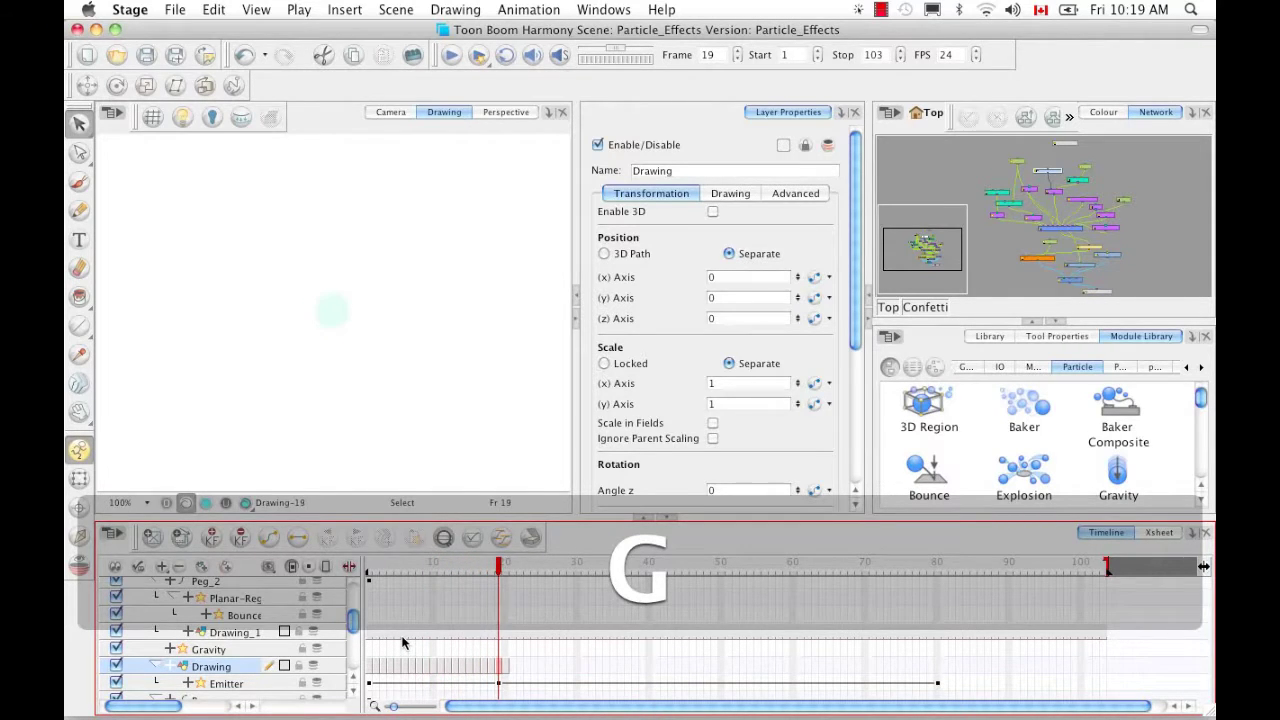
pyautogui.press('g')
pyautogui.click(368, 566)
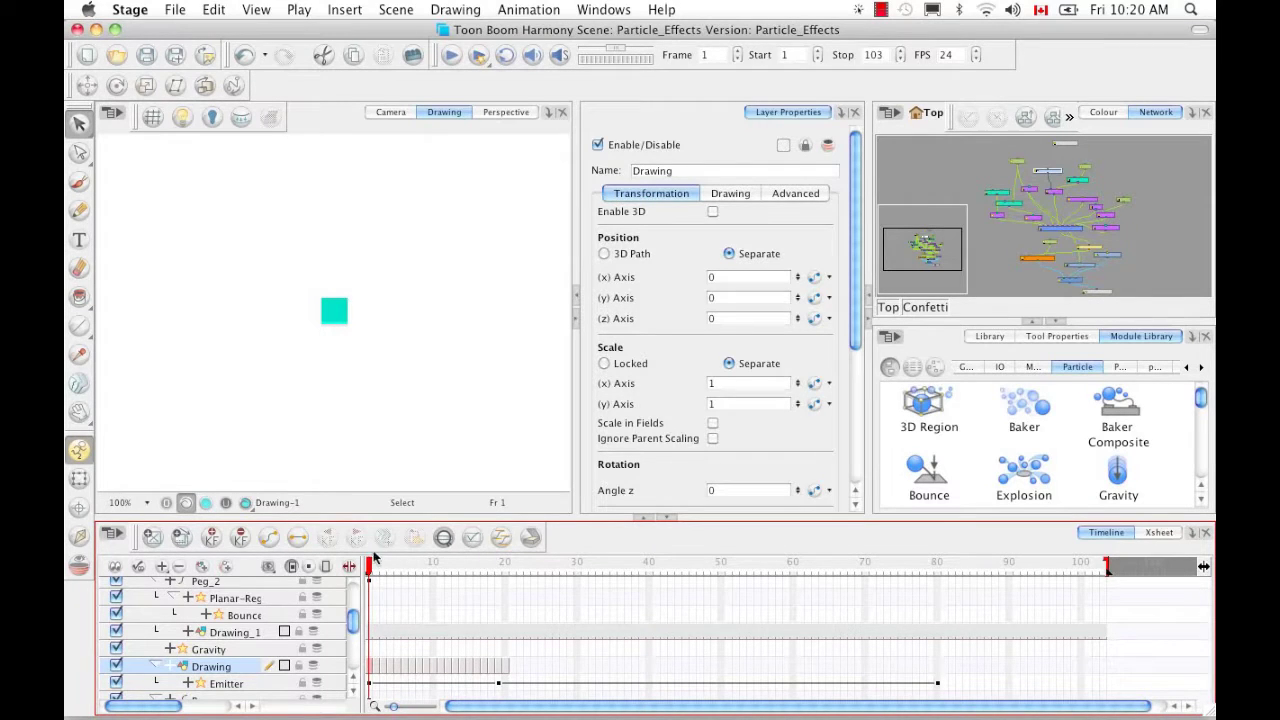
pyautogui.moveTo(370, 568); pyautogui.dragTo(507, 570)
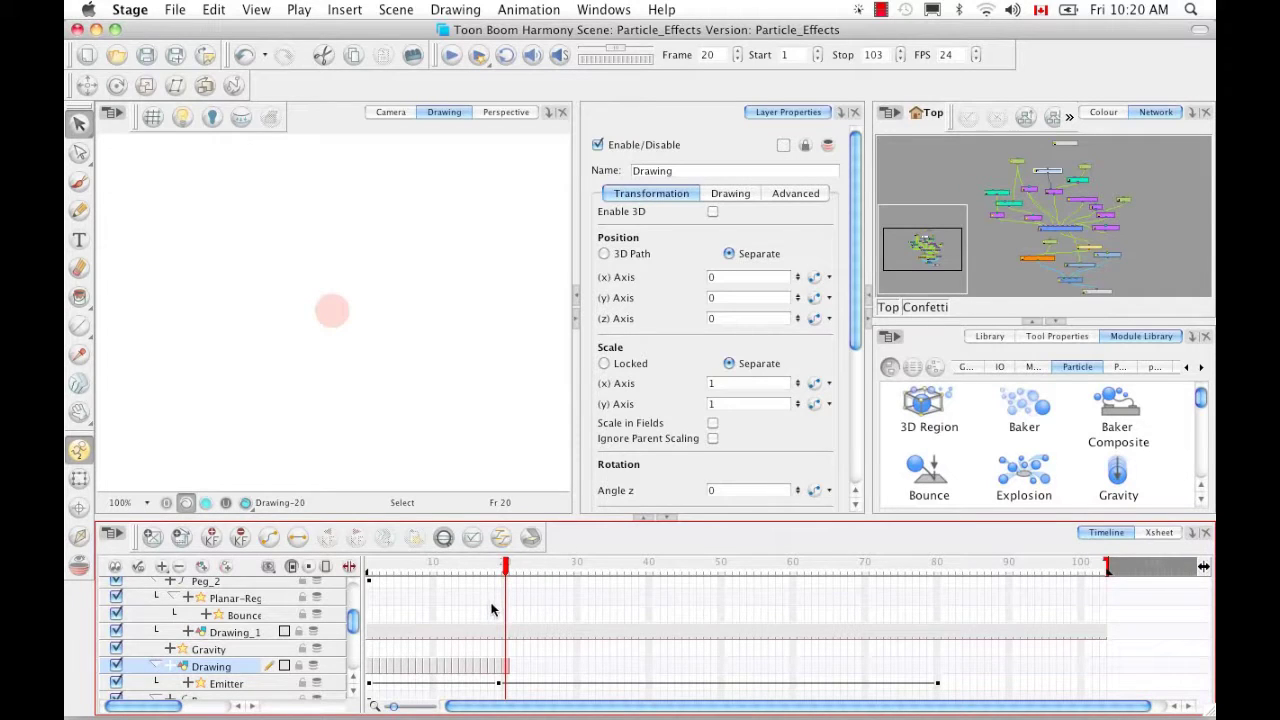
pyautogui.moveTo(507, 570); pyautogui.dragTo(349, 580)
# - View the Drawing_1 layer's artwork in the Drawing view, then go back to the Camera view
pyautogui.click(238, 632)
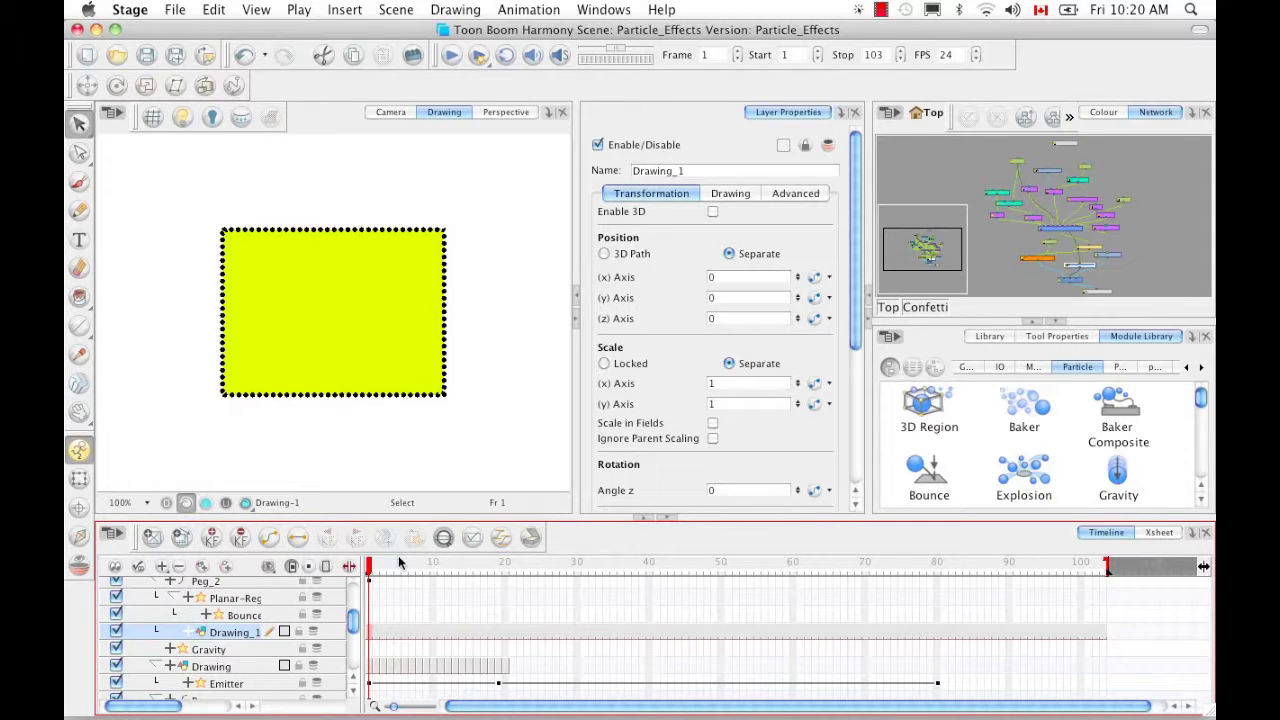
pyautogui.moveTo(356, 622); pyautogui.dragTo(349, 578)
pyautogui.click(388, 111)
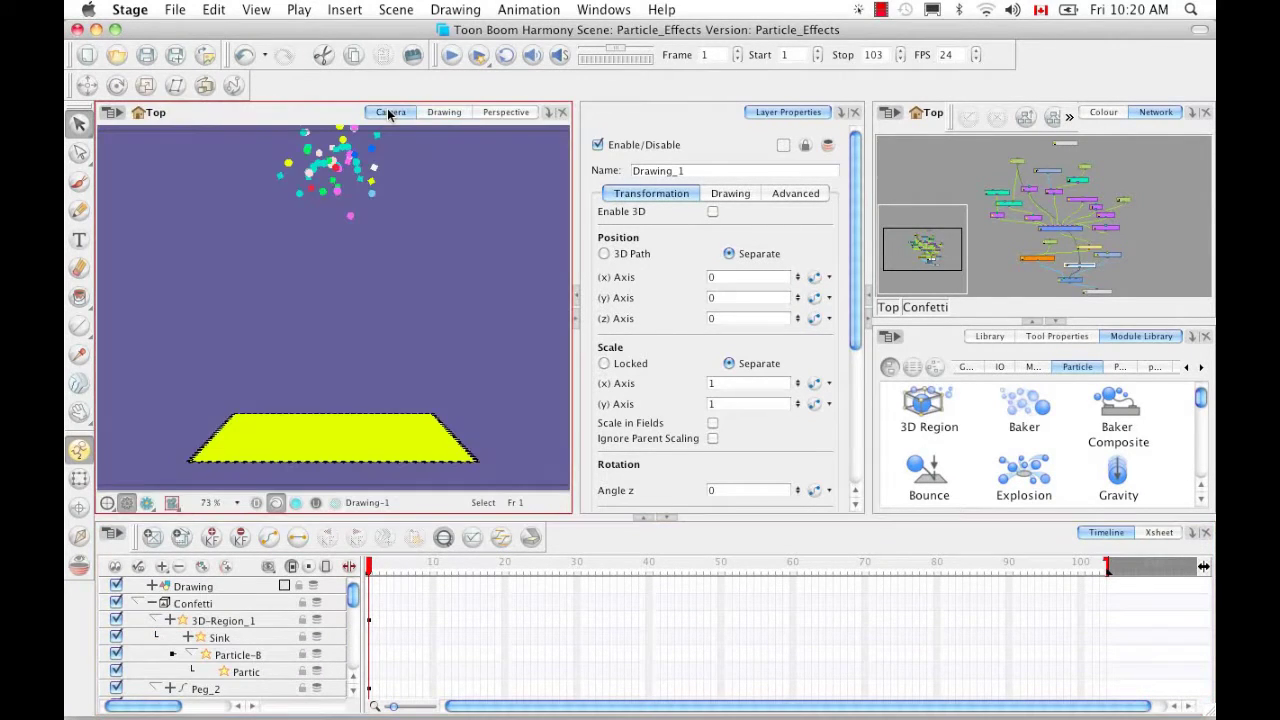
# - Clear the layer selection and give the Confetti network more room, with the modules around Particle-System-Composite and Move-Particles legible
pyautogui.click(1043, 302)
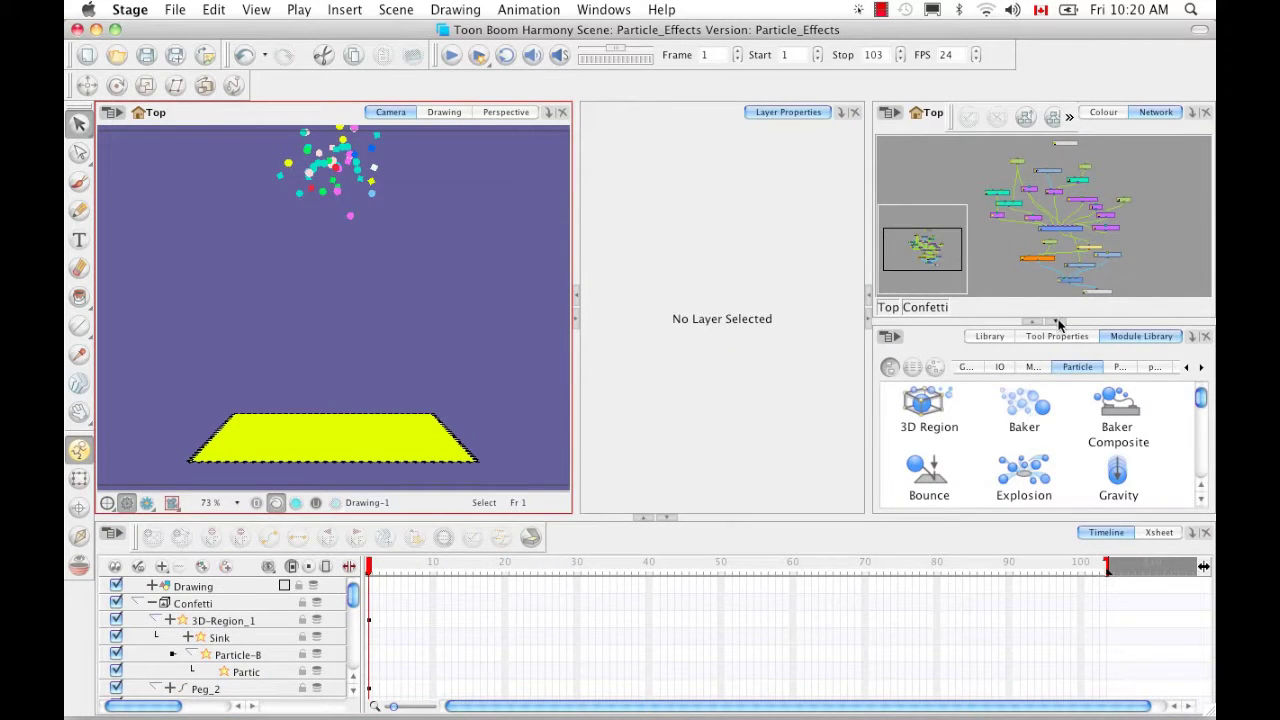
pyautogui.click(1058, 322)
pyautogui.click(1039, 421)
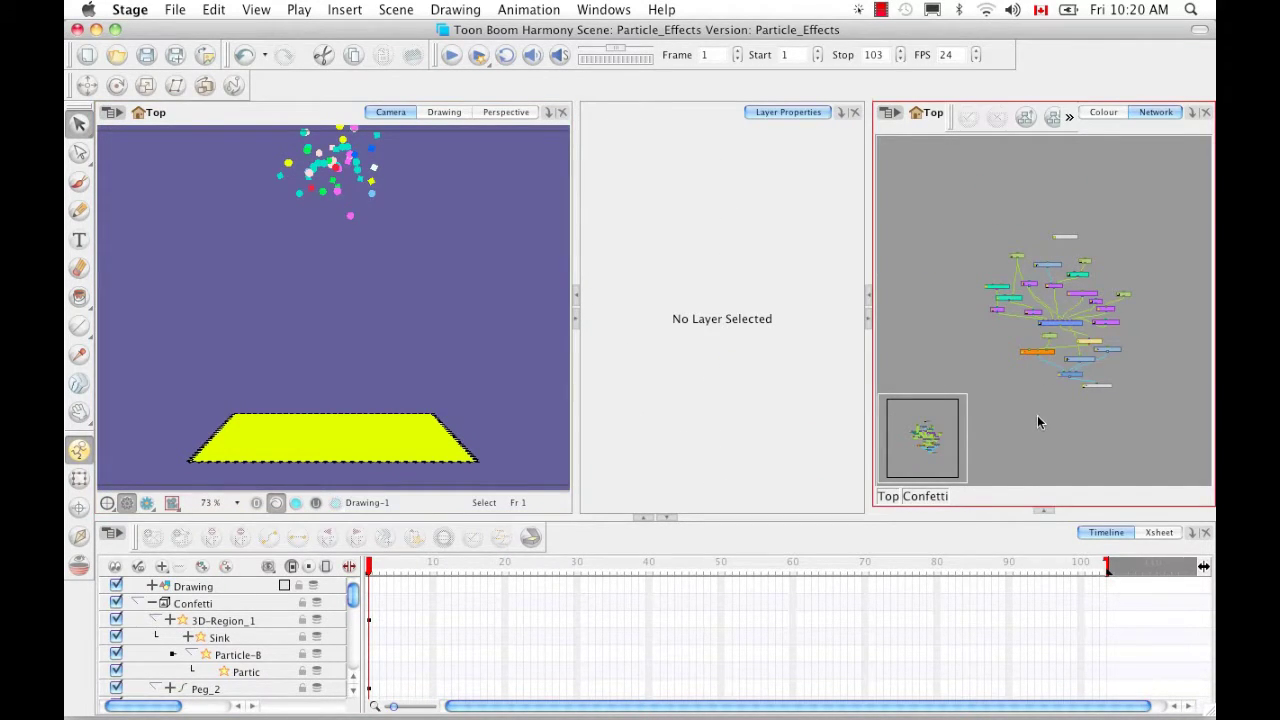
pyautogui.press('2')
pyautogui.press('2')
pyautogui.press('2')
pyautogui.press('2')
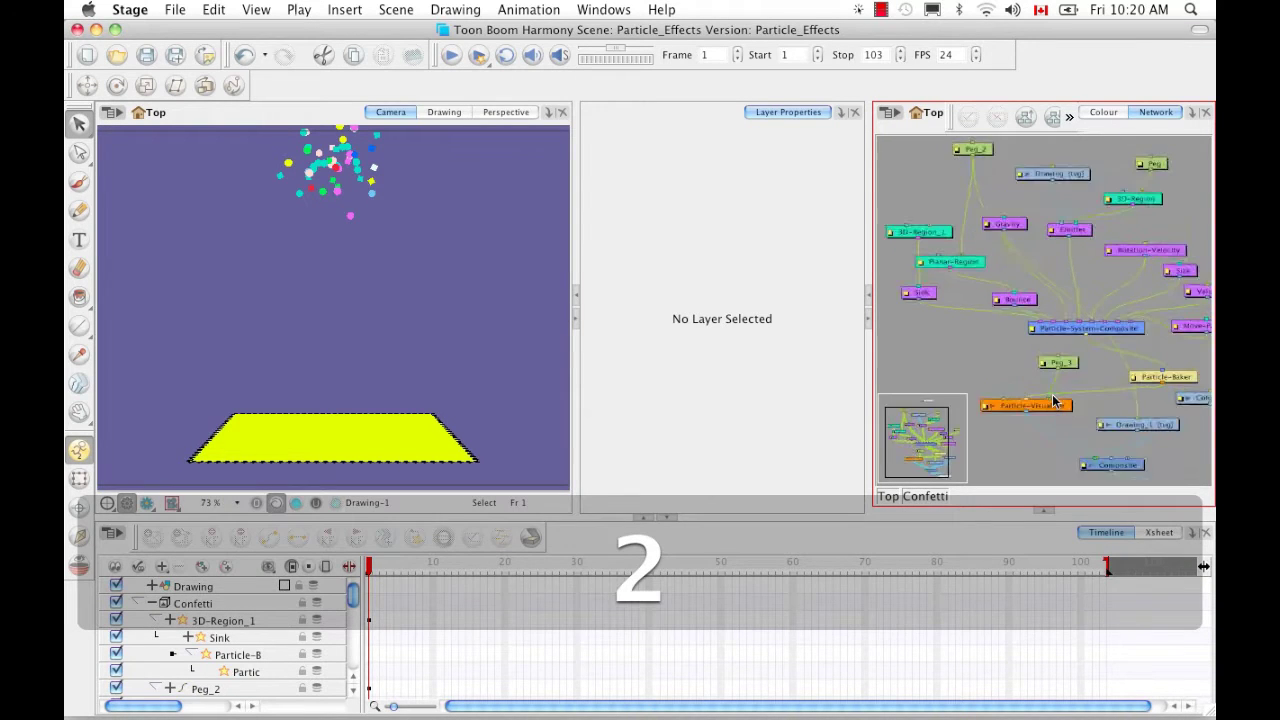
pyautogui.press('space')
pyautogui.moveTo(1150, 398); pyautogui.dragTo(1052, 381)
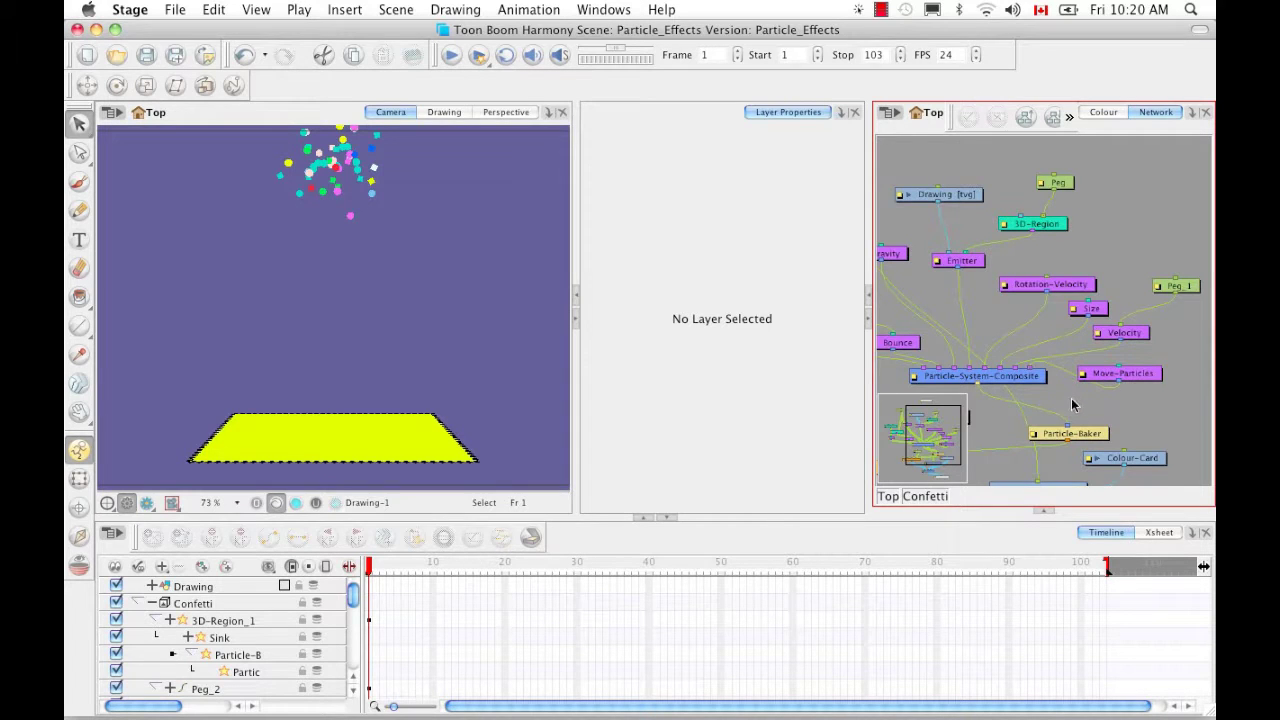
# - Check the Move-Particles settings, then open the Velocity module's properties and review its velocity types, keeping Random in Cone
pyautogui.click(1153, 375)
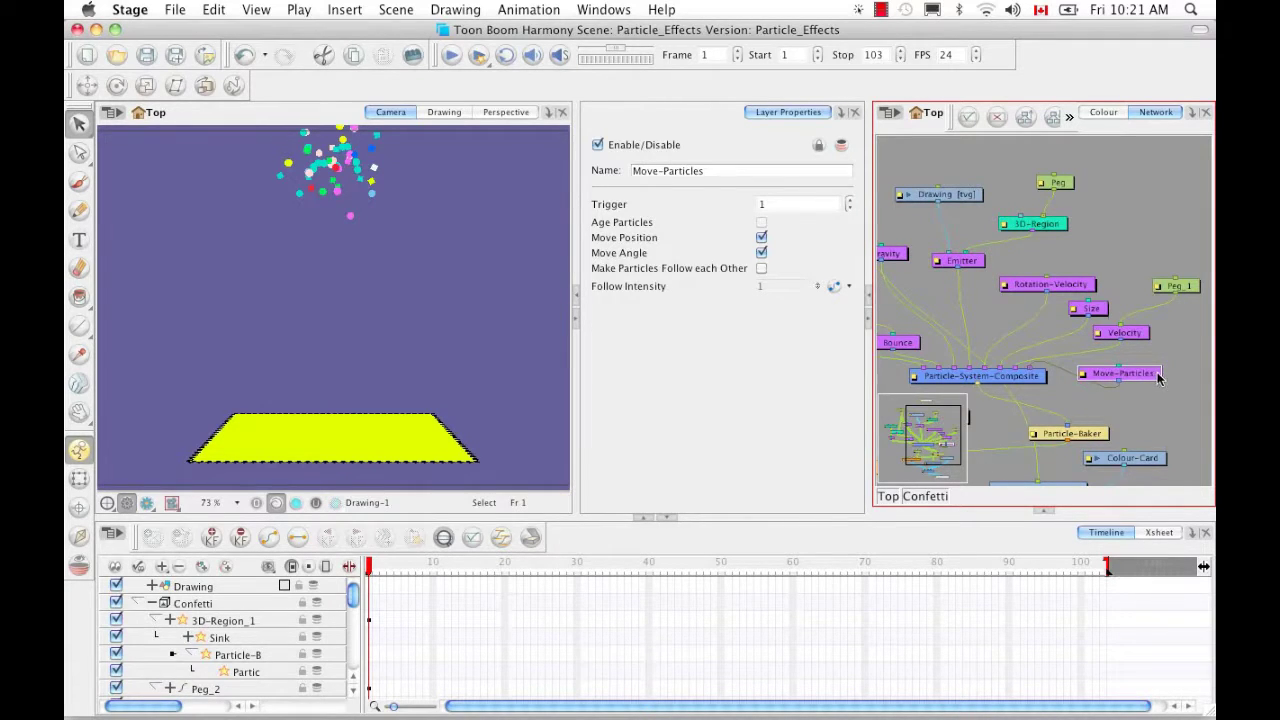
pyautogui.click(1127, 337)
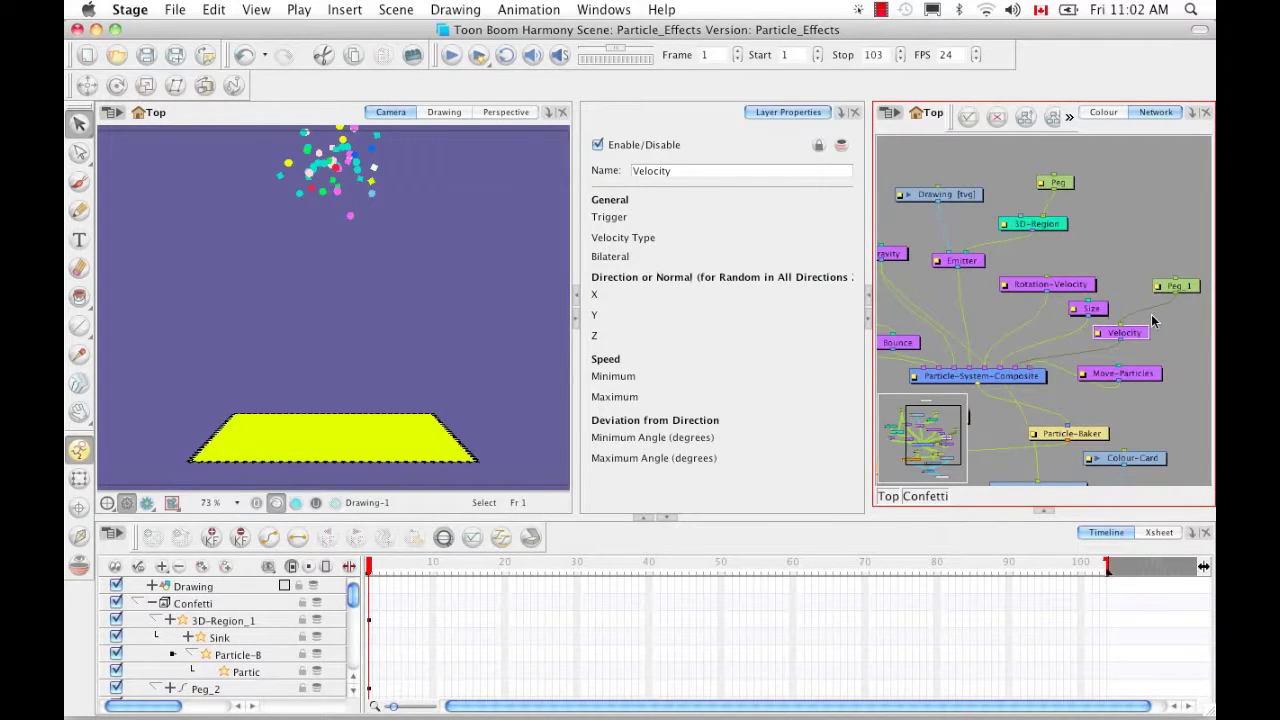
pyautogui.doubleClick(1098, 336)
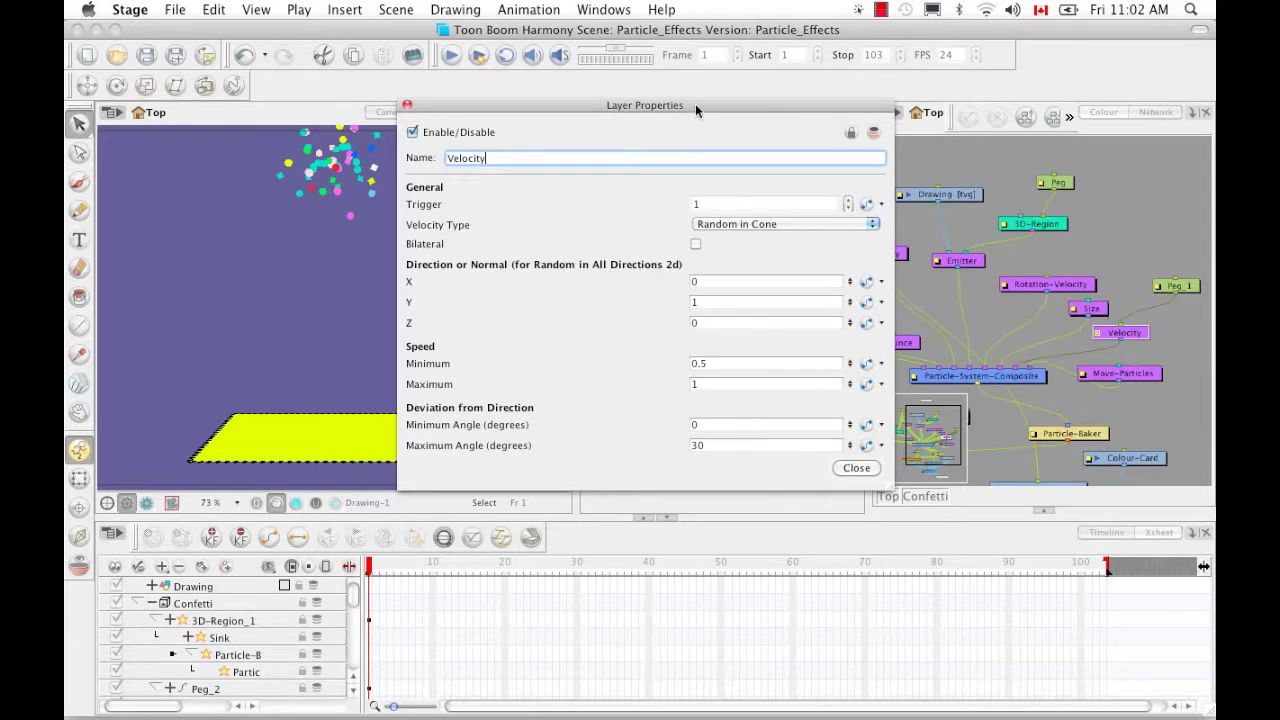
pyautogui.moveTo(694, 104); pyautogui.dragTo(742, 344)
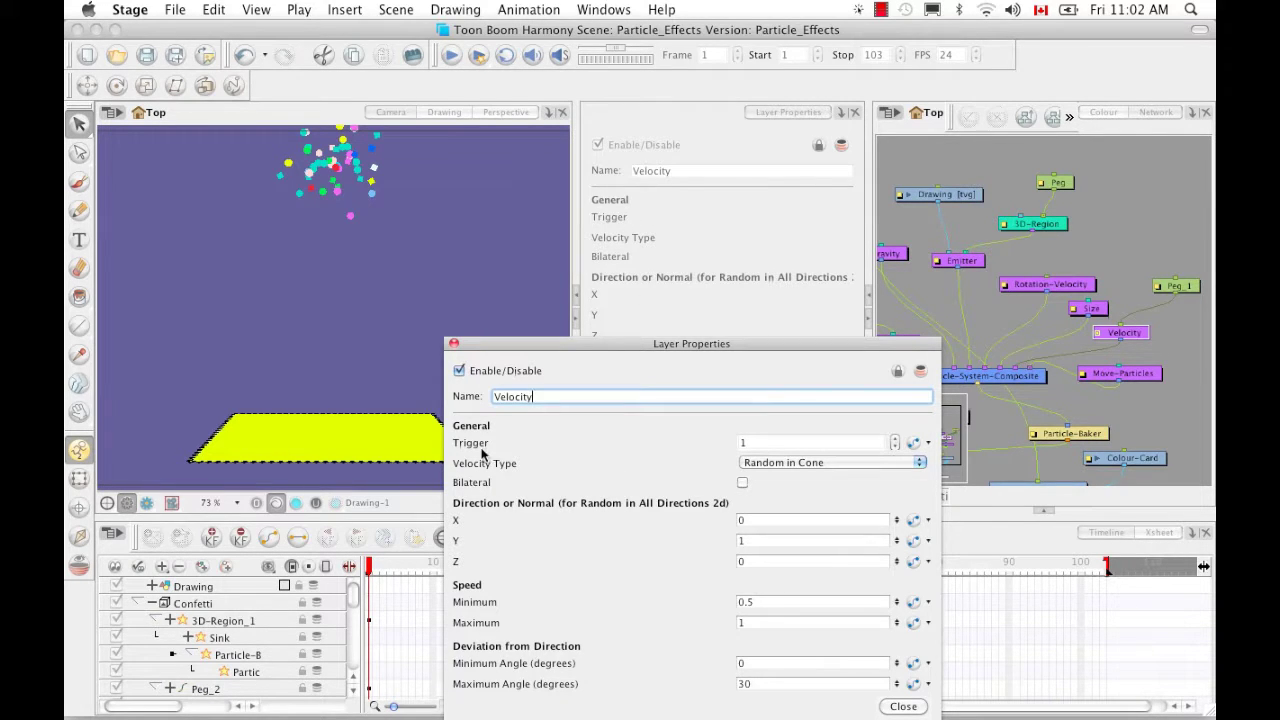
pyautogui.moveTo(650, 346); pyautogui.dragTo(607, 130)
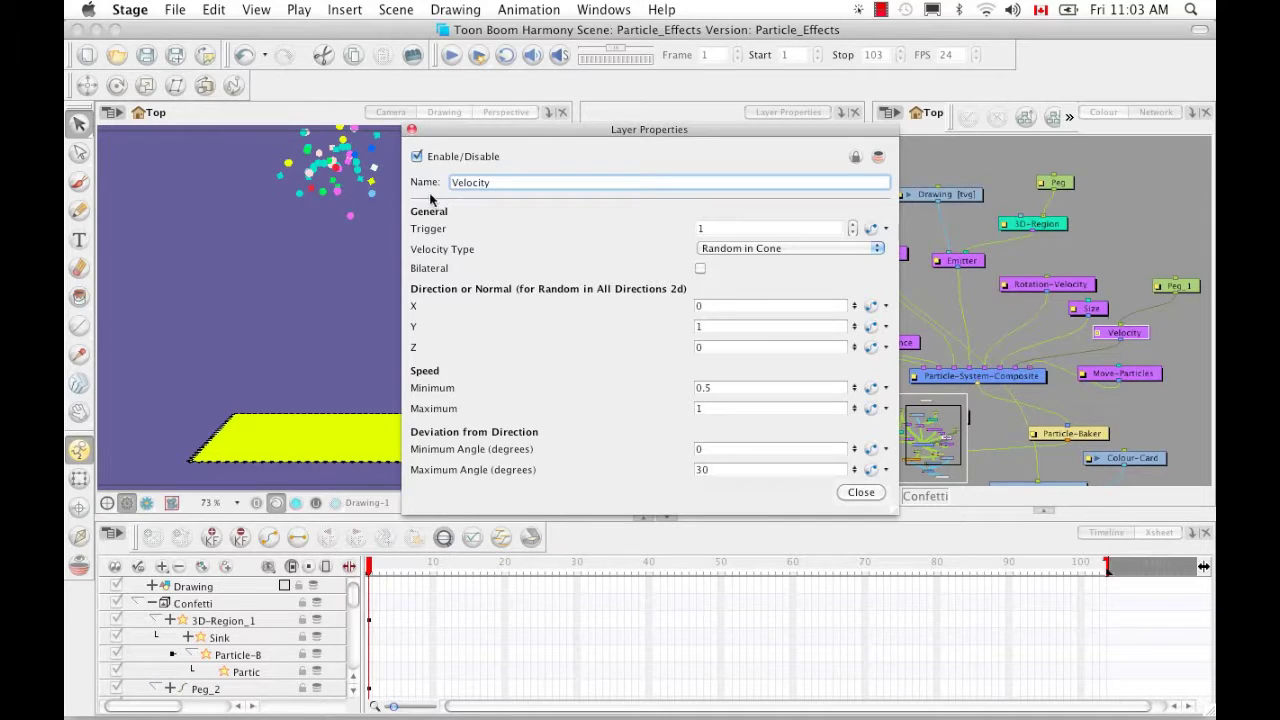
pyautogui.click(877, 249)
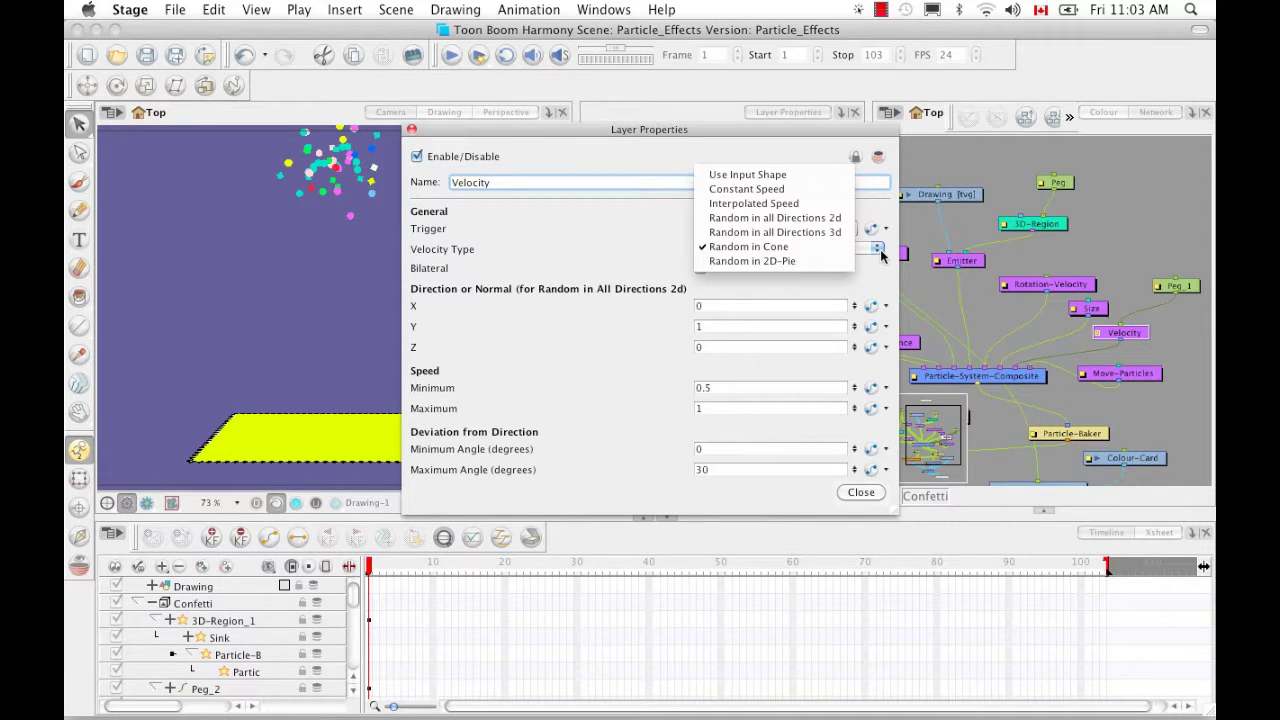
pyautogui.click(812, 246)
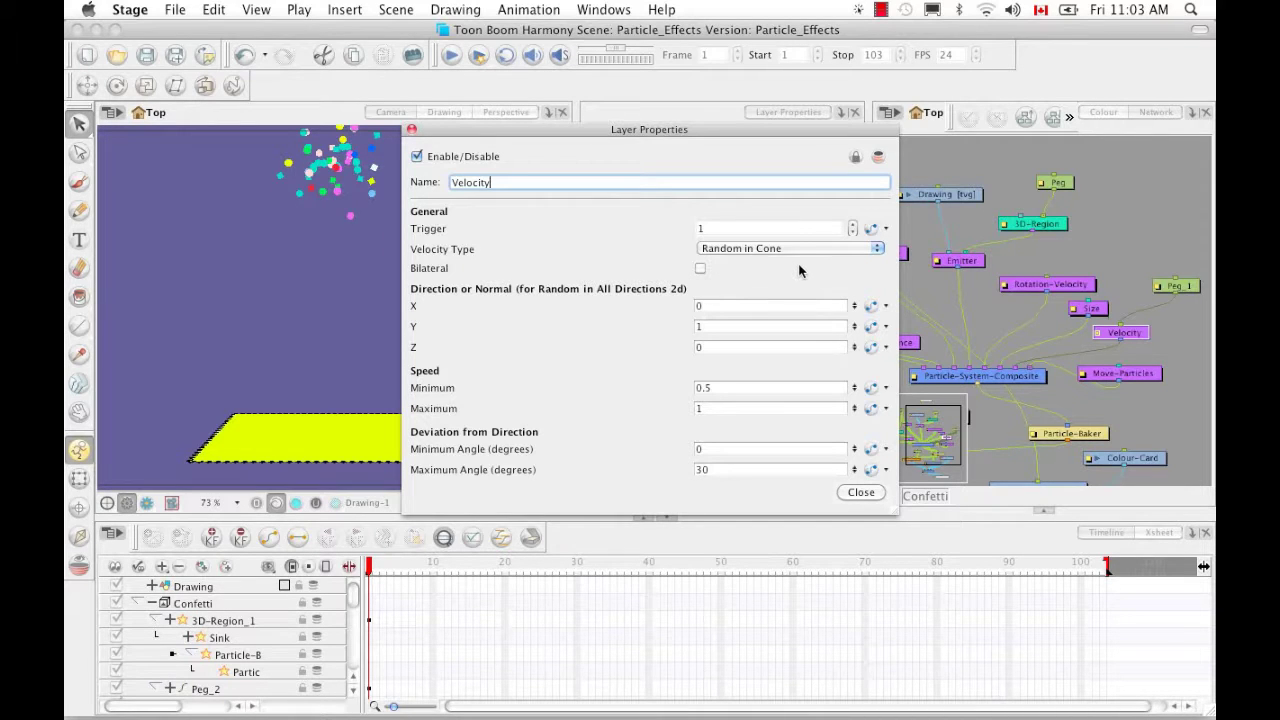
# - Show the Velocity module's control in the Camera view, with its properties window moved clear of the artwork
pyautogui.moveTo(791, 134); pyautogui.dragTo(927, 125)
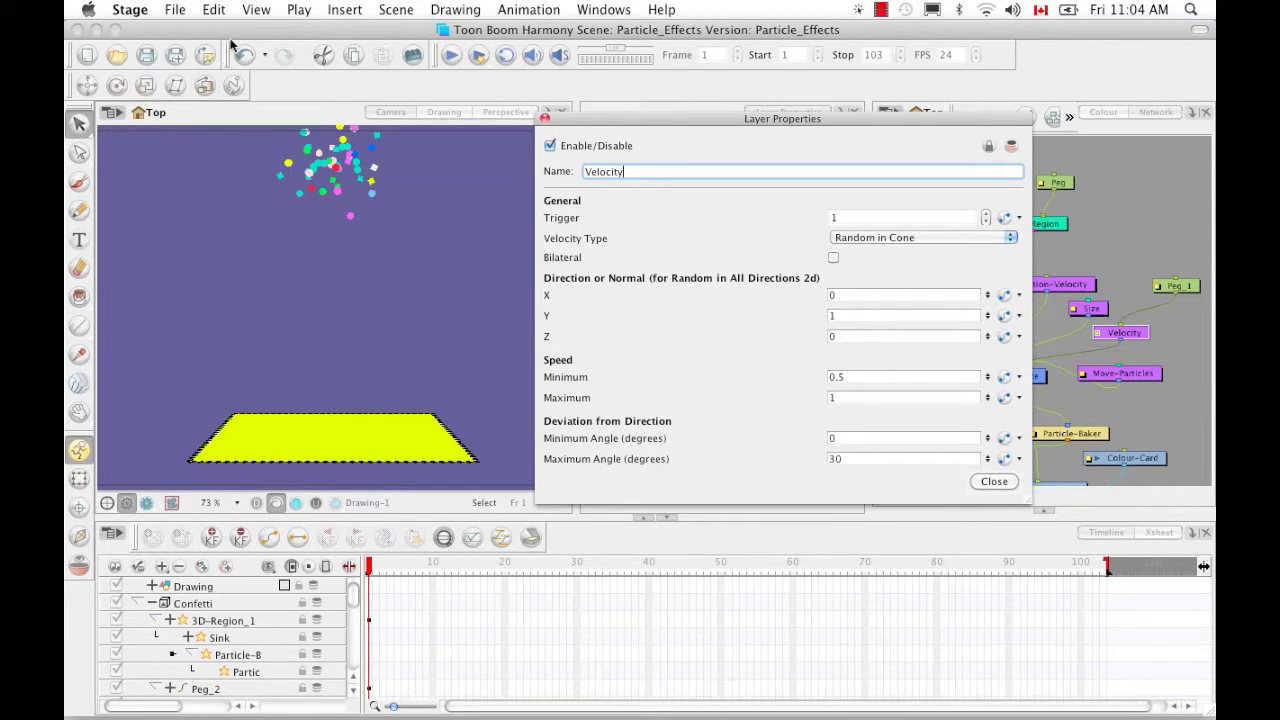
pyautogui.click(257, 10)
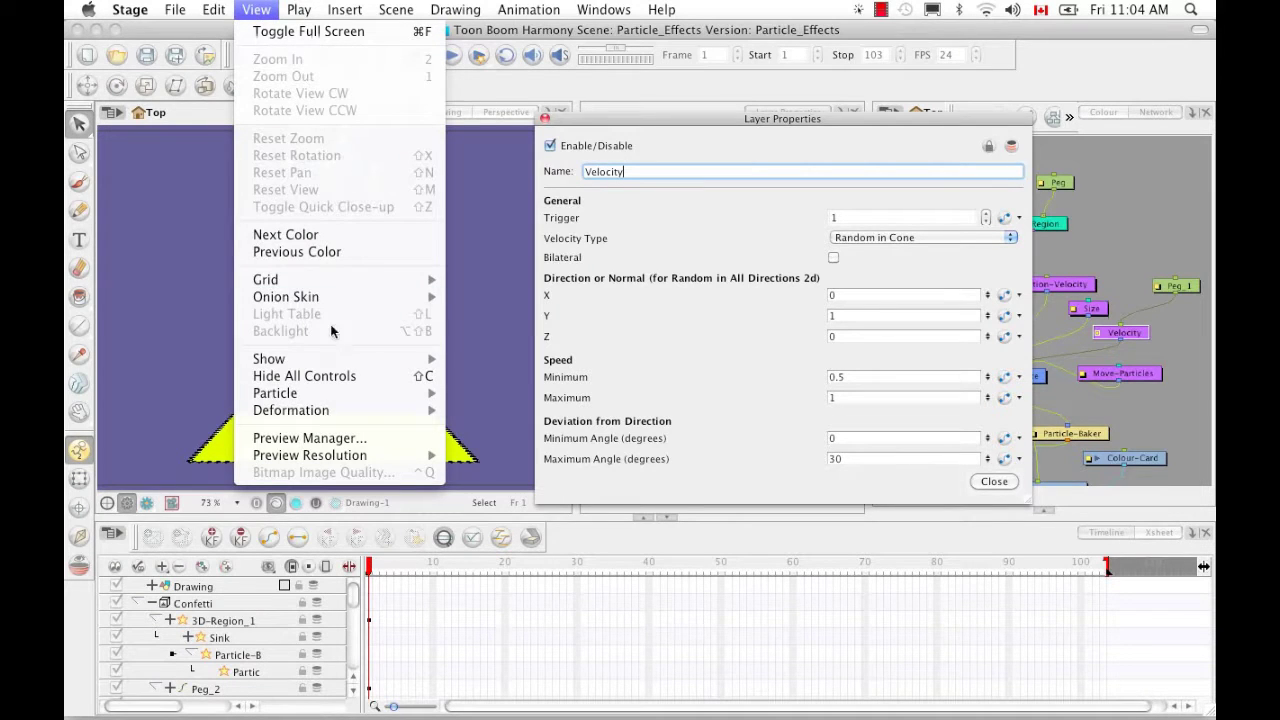
pyautogui.moveTo(337, 362)
pyautogui.click(522, 407)
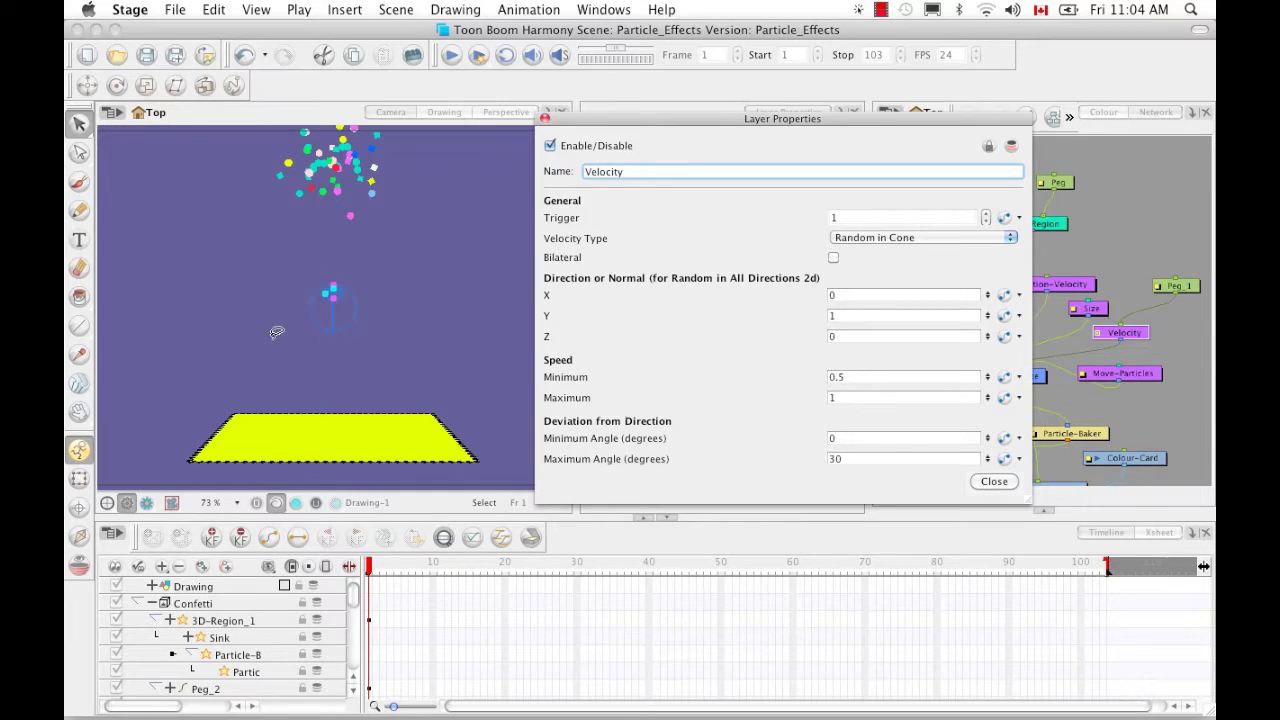
# - Examine the Velocity module's cone control up close in the Perspective view
pyautogui.click(500, 114)
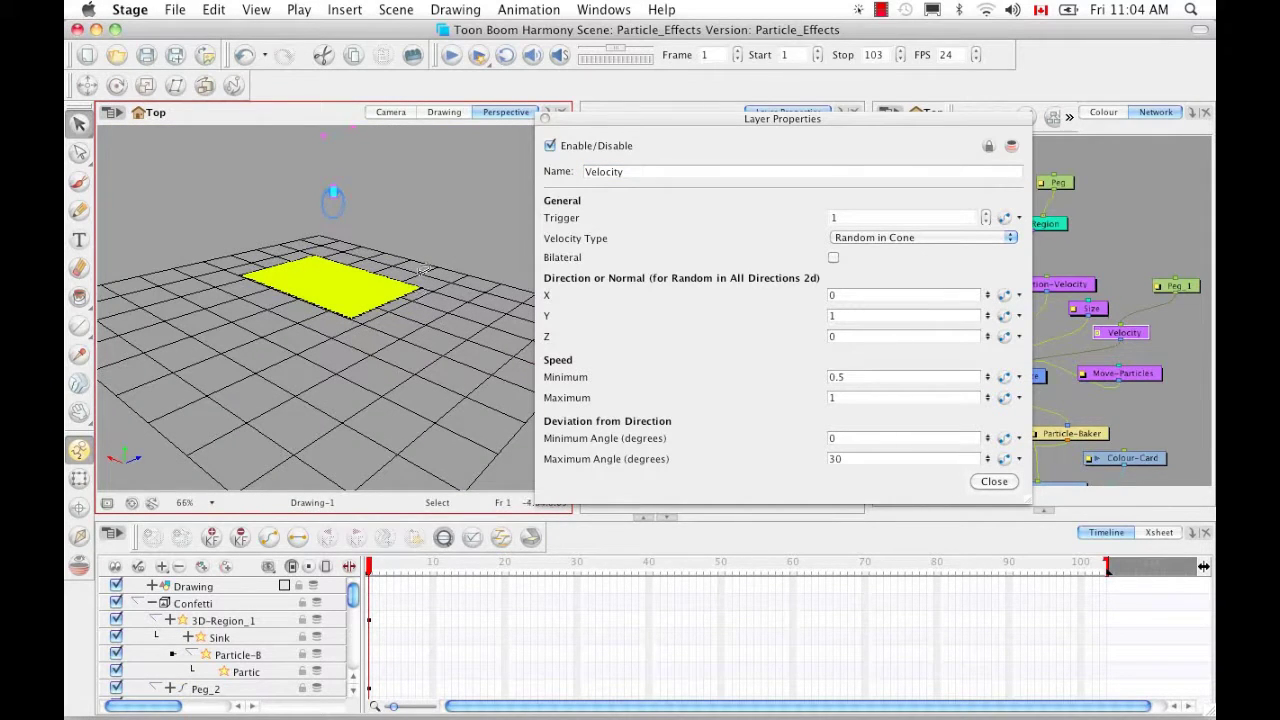
pyautogui.press('space')
pyautogui.moveTo(413, 233); pyautogui.dragTo(265, 235)
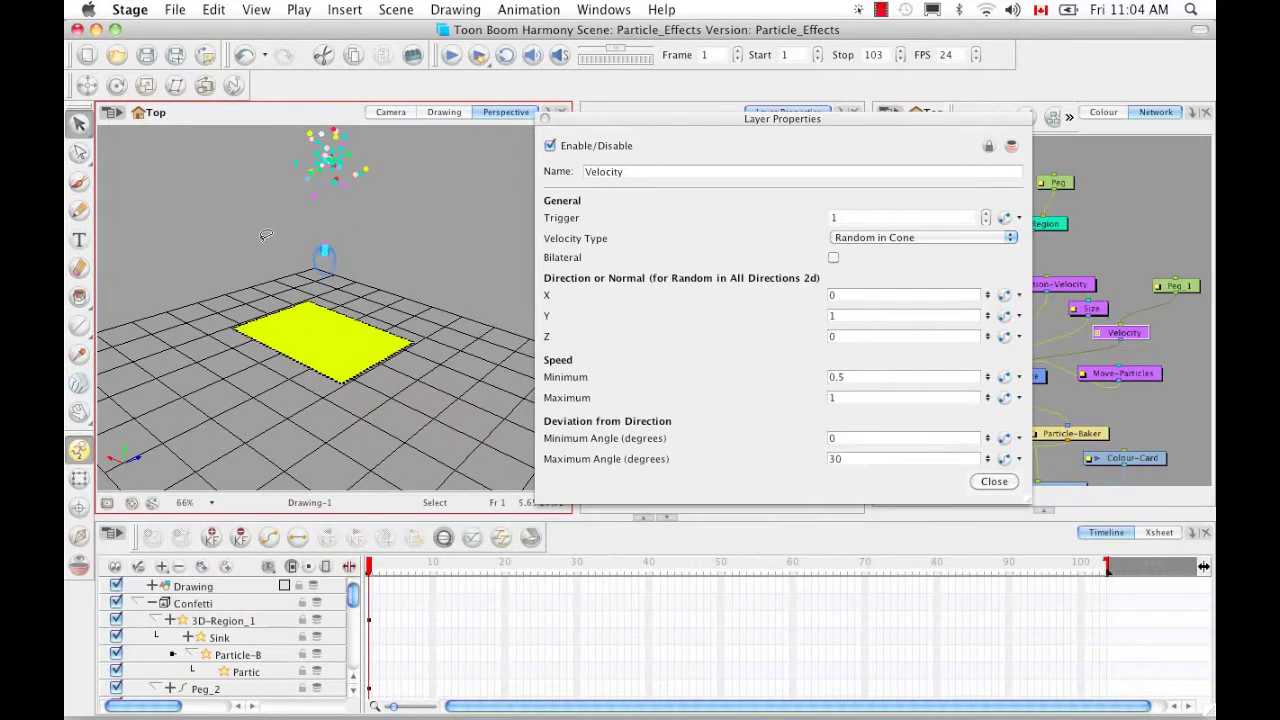
pyautogui.press('2')
pyautogui.press('2')
pyautogui.press('2')
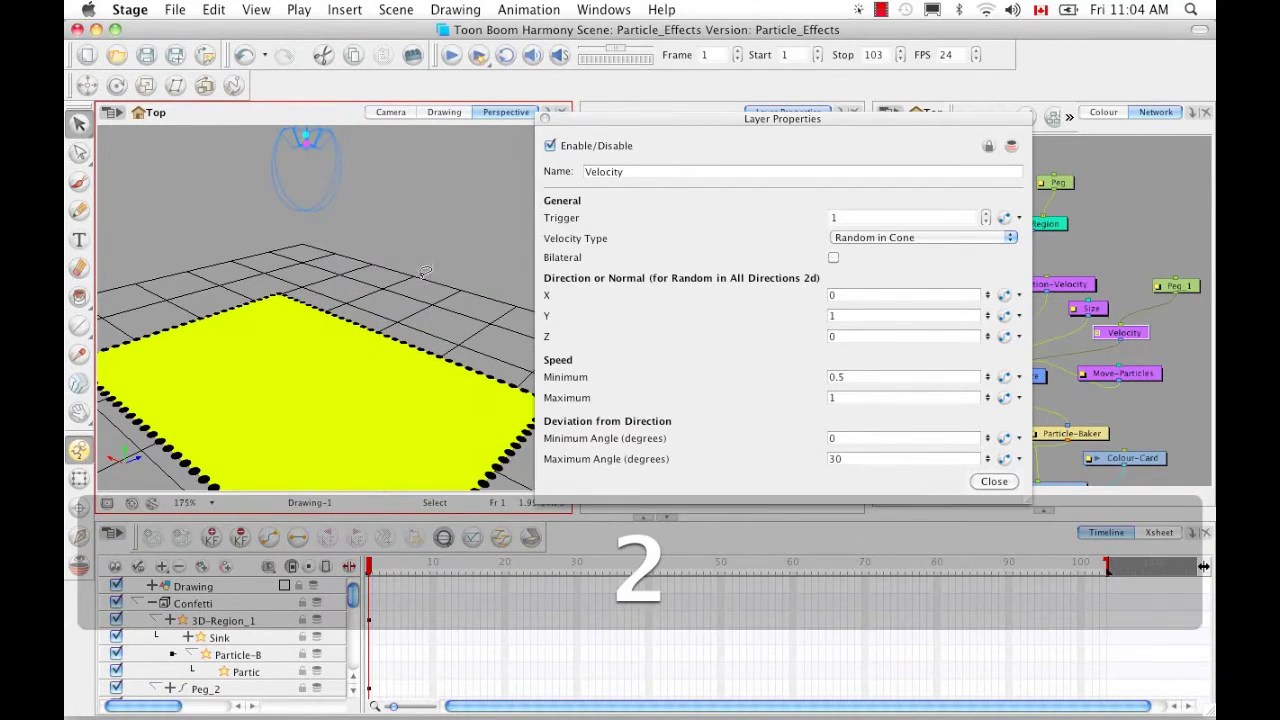
pyautogui.press('space')
pyautogui.moveTo(381, 294); pyautogui.dragTo(393, 373)
pyautogui.press('2')
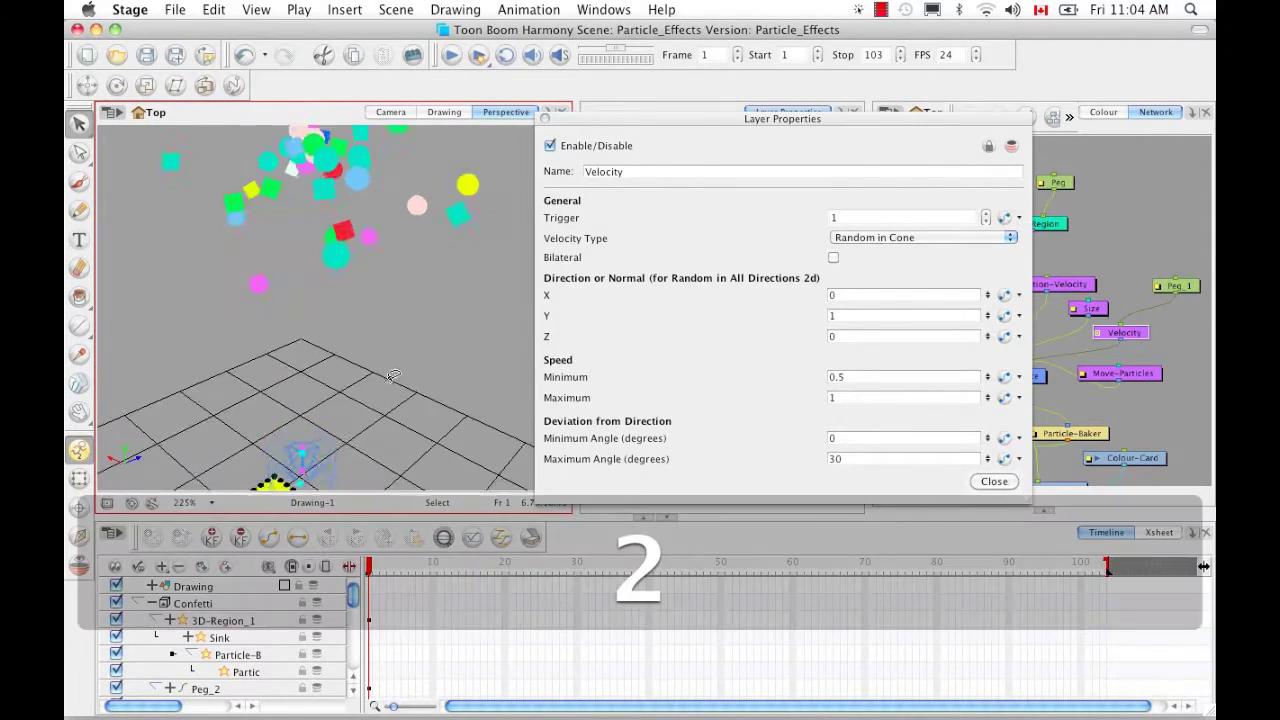
pyautogui.press('space')
pyautogui.moveTo(372, 419); pyautogui.dragTo(386, 274)
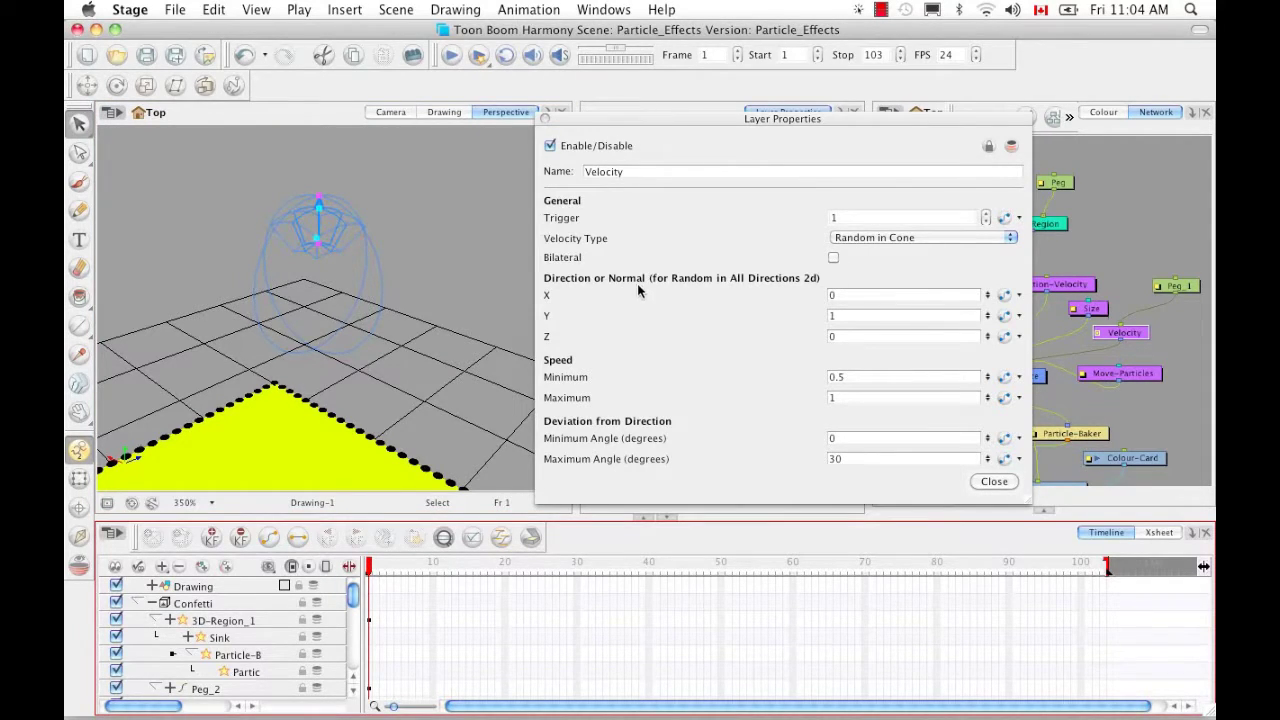
# - Try the Random in all Directions 2d velocity type with an X direction of 1, then restore X to 0
pyautogui.click(1000, 239)
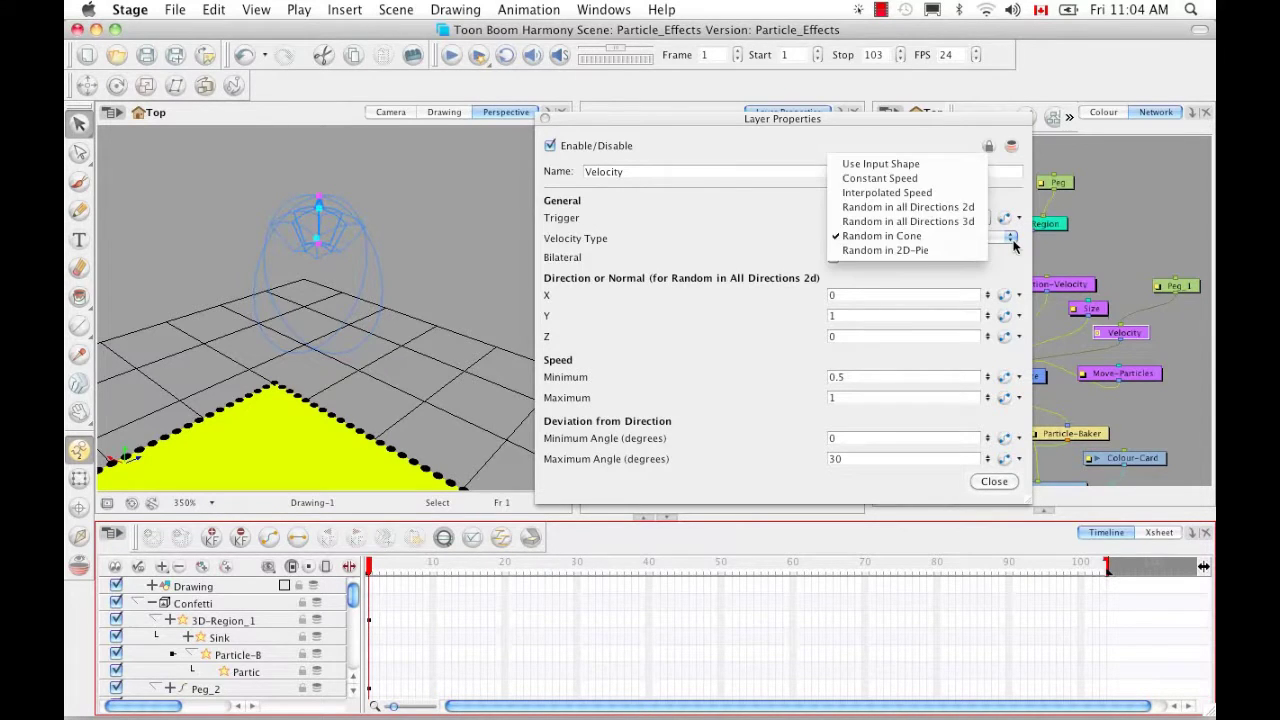
pyautogui.click(943, 210)
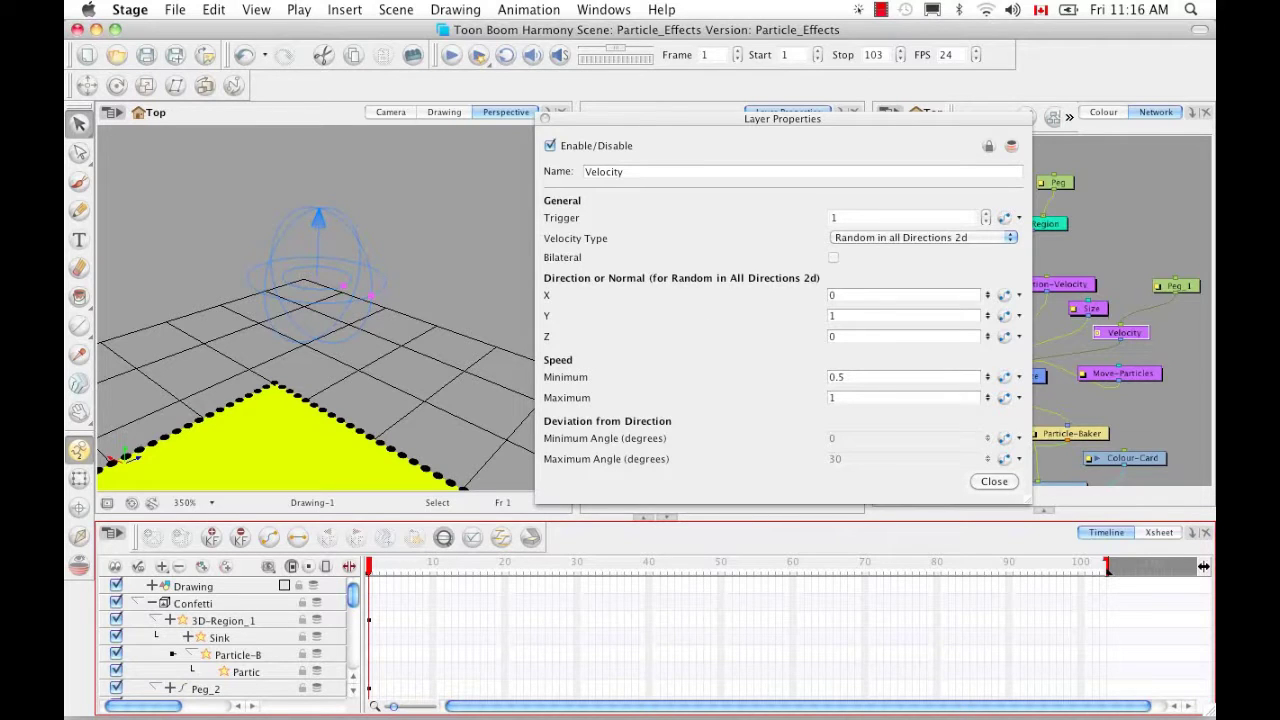
pyautogui.click(903, 295)
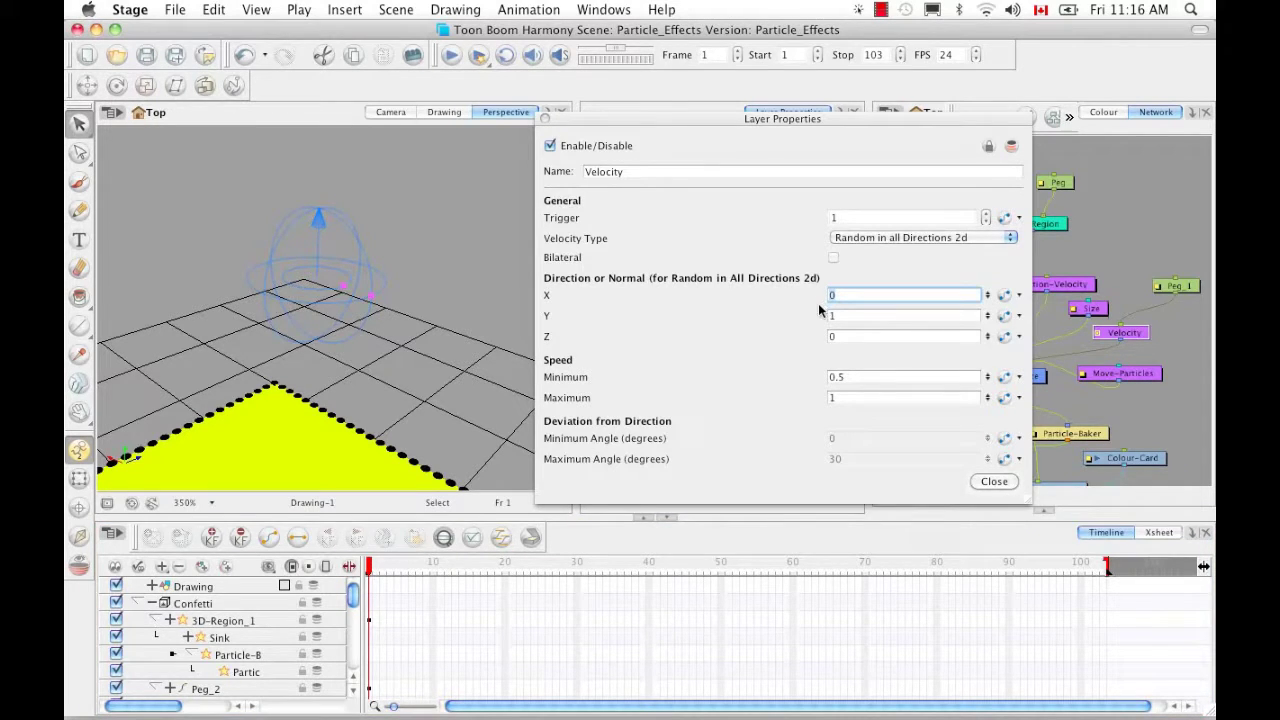
pyautogui.write('1')
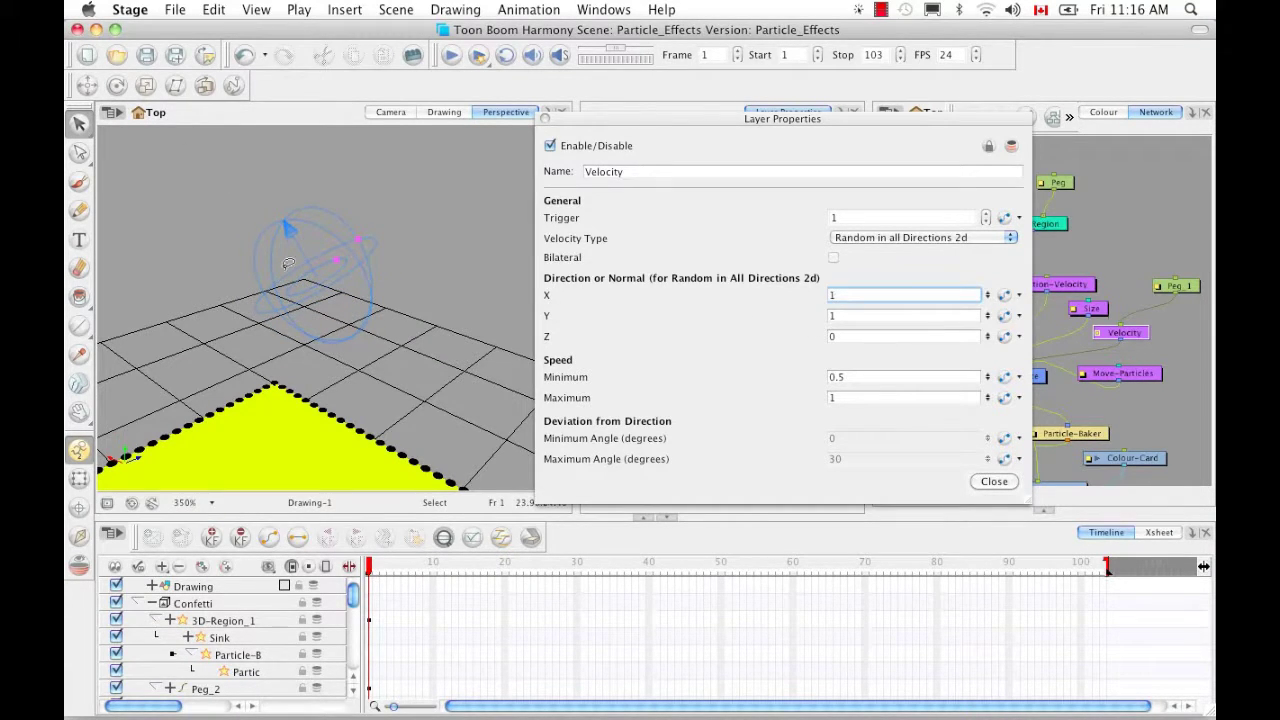
pyautogui.write('0')
pyautogui.press('Return')
# - Try the Interpolated Speed velocity type on the Velocity module, then set the type back to Random in Cone
pyautogui.click(1010, 240)
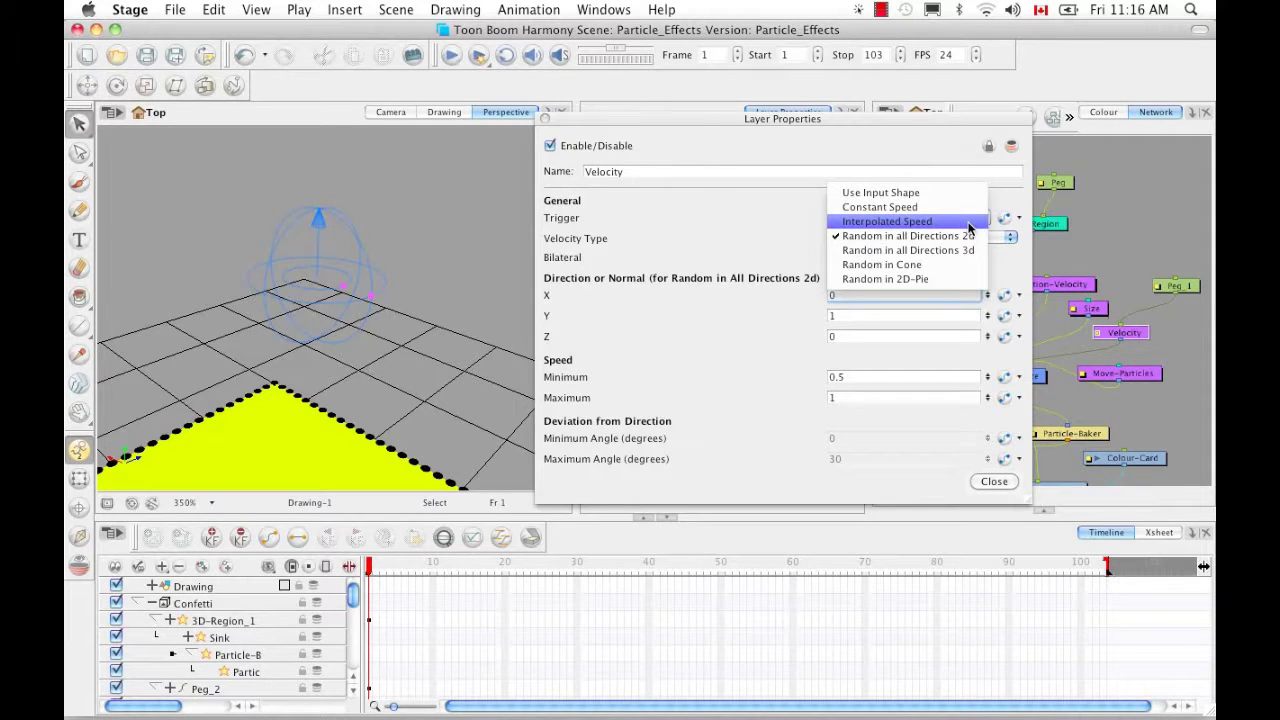
pyautogui.click(971, 227)
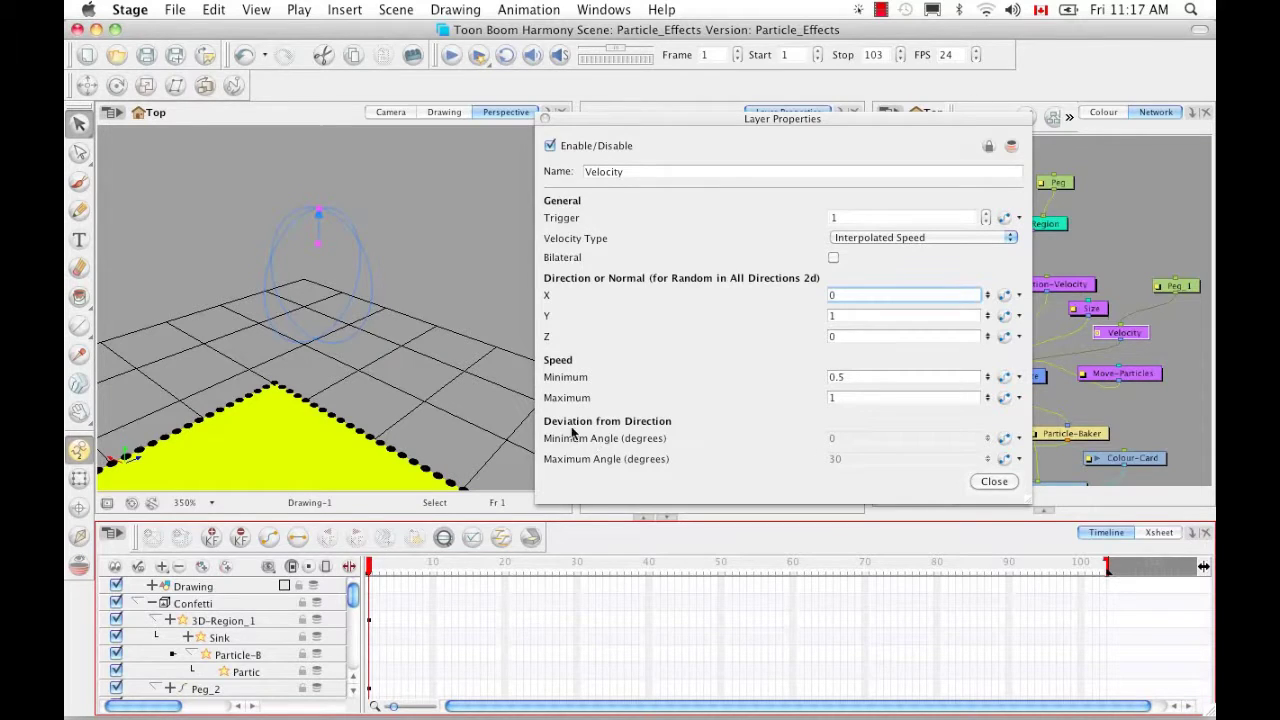
pyautogui.click(1012, 243)
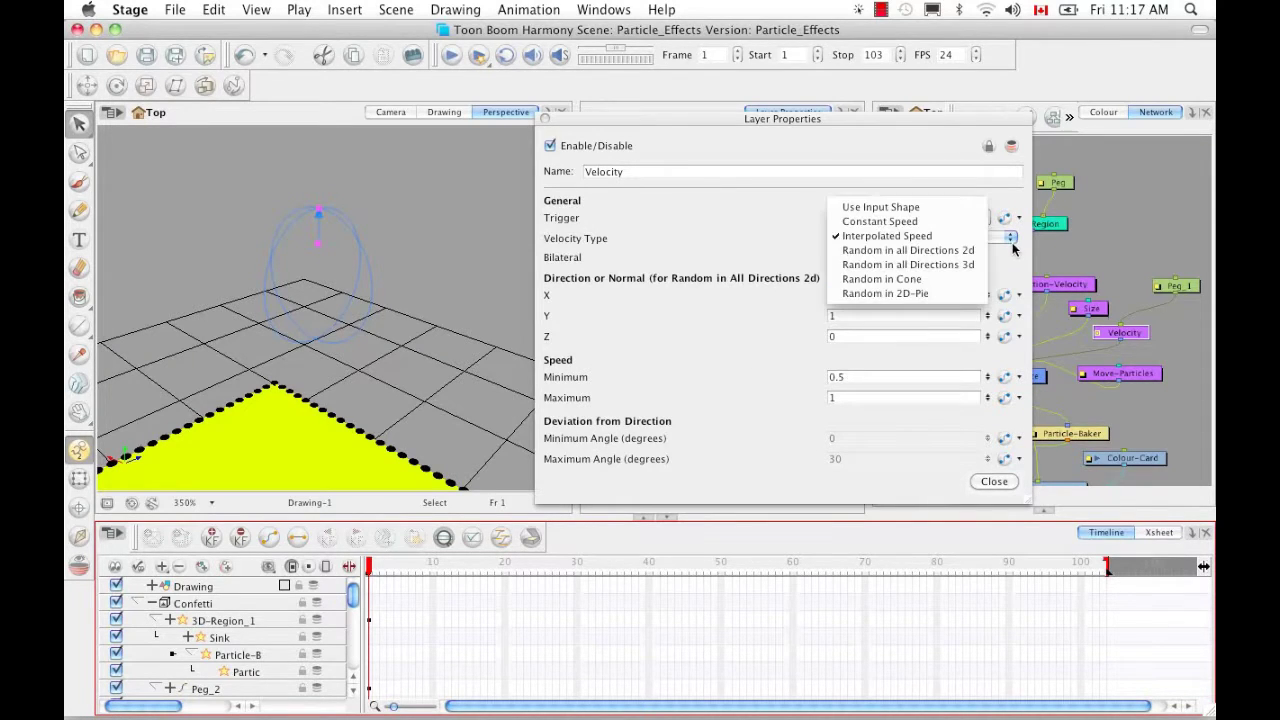
pyautogui.click(948, 279)
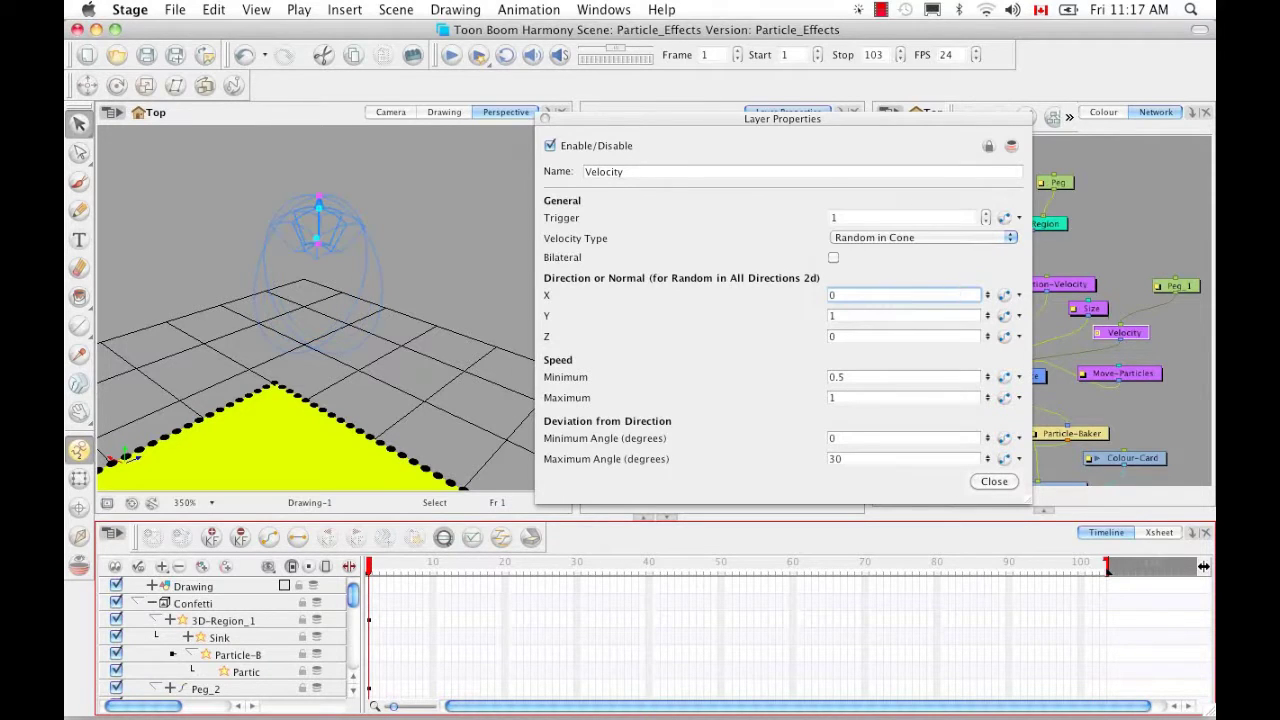
# - Try maximum deviation angles of 90 and 45 degrees for the Velocity module's cone
pyautogui.doubleClick(837, 461)
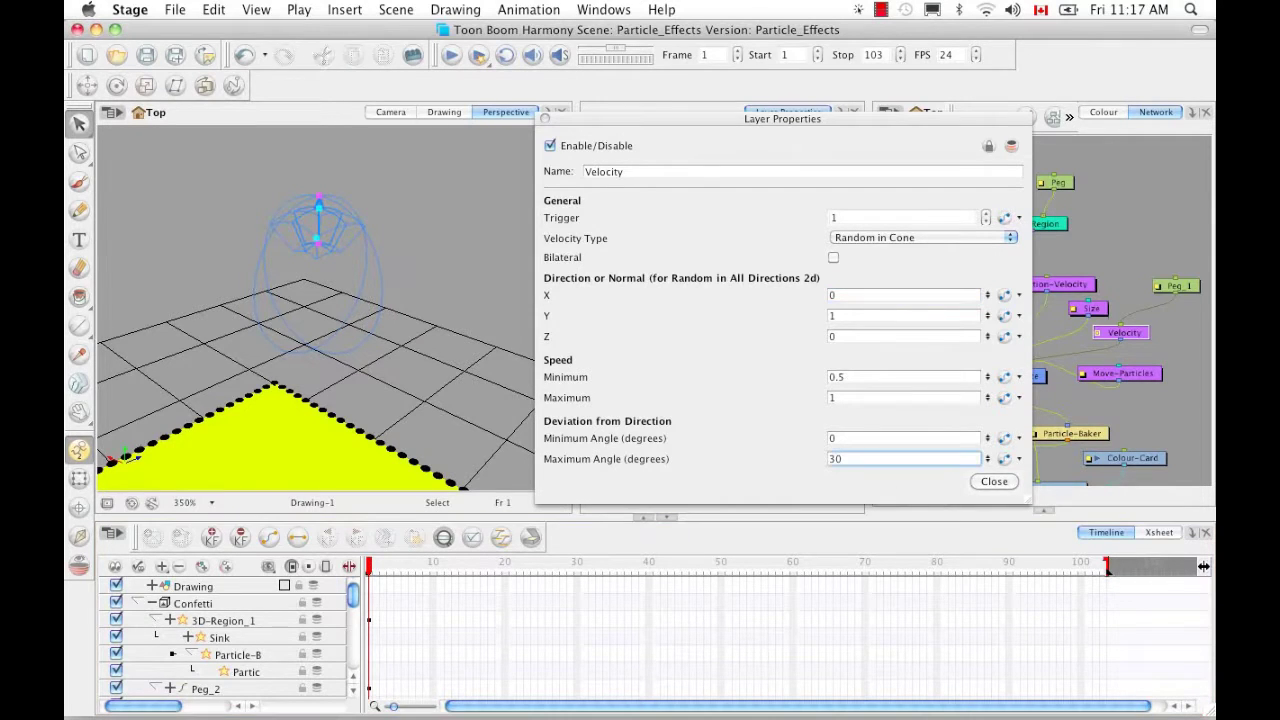
pyautogui.write('90')
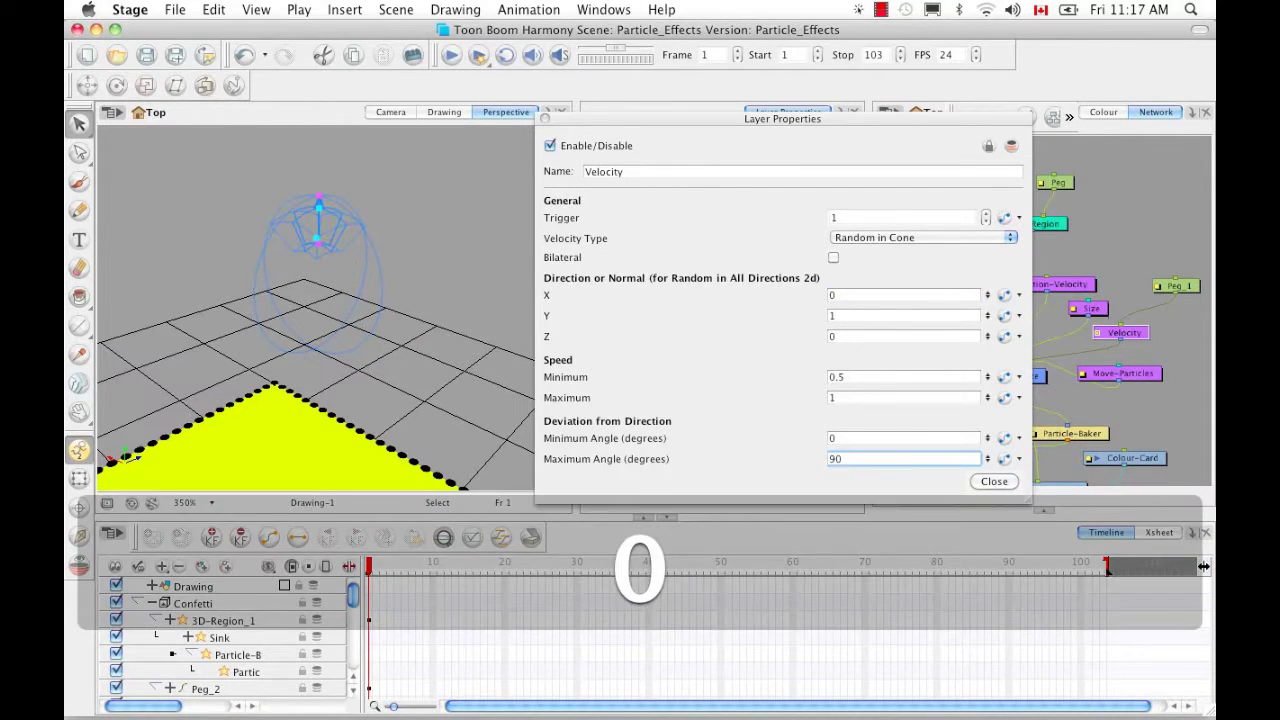
pyautogui.press('Return')
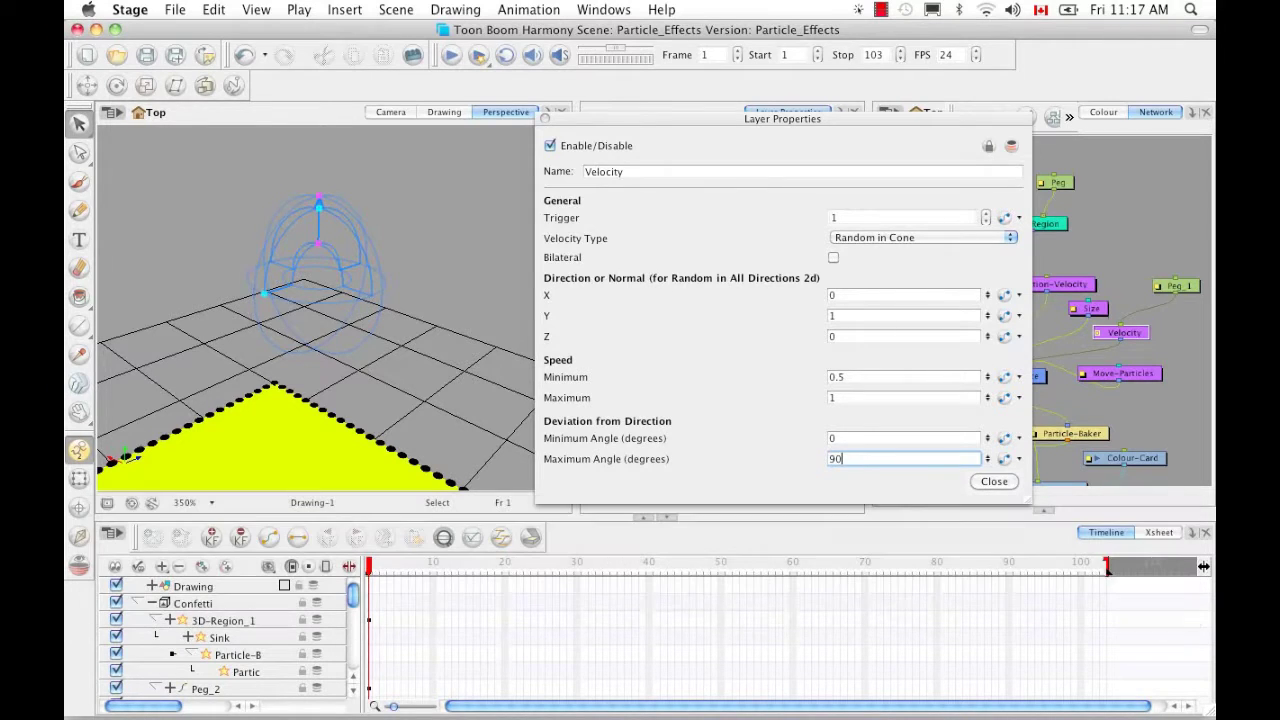
pyautogui.doubleClick(837, 460)
pyautogui.write('45')
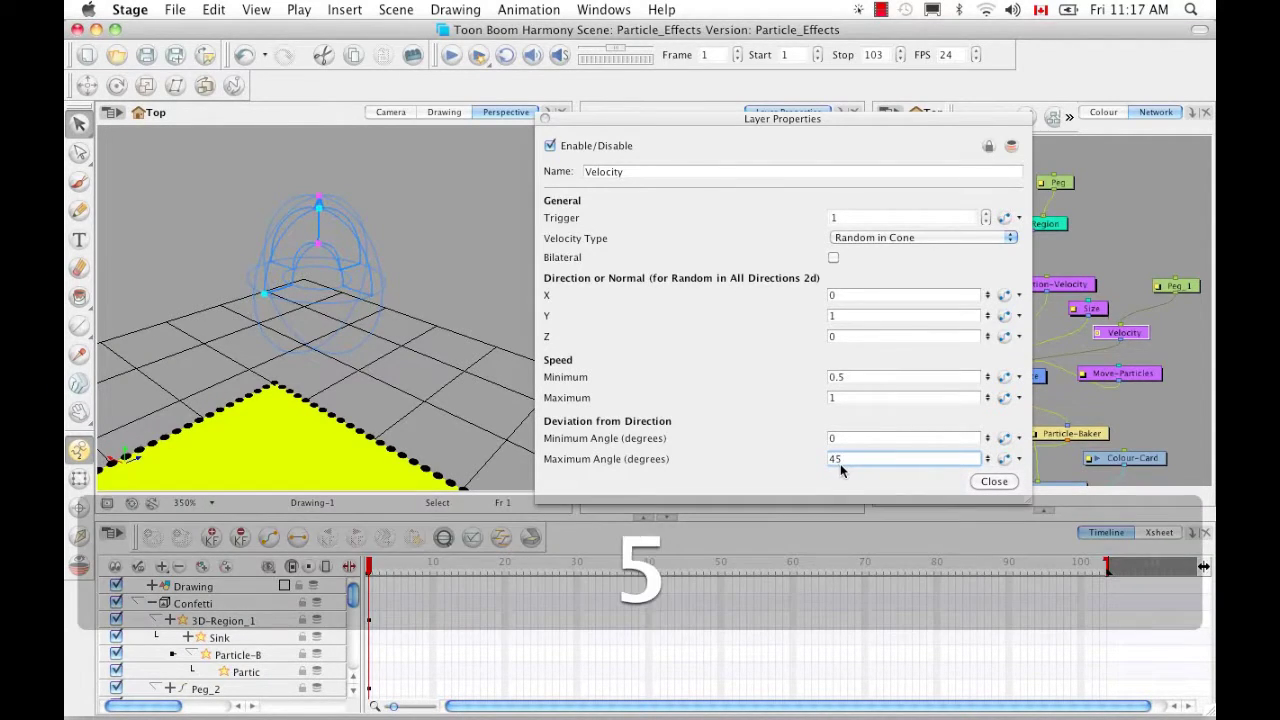
pyautogui.press('Return')
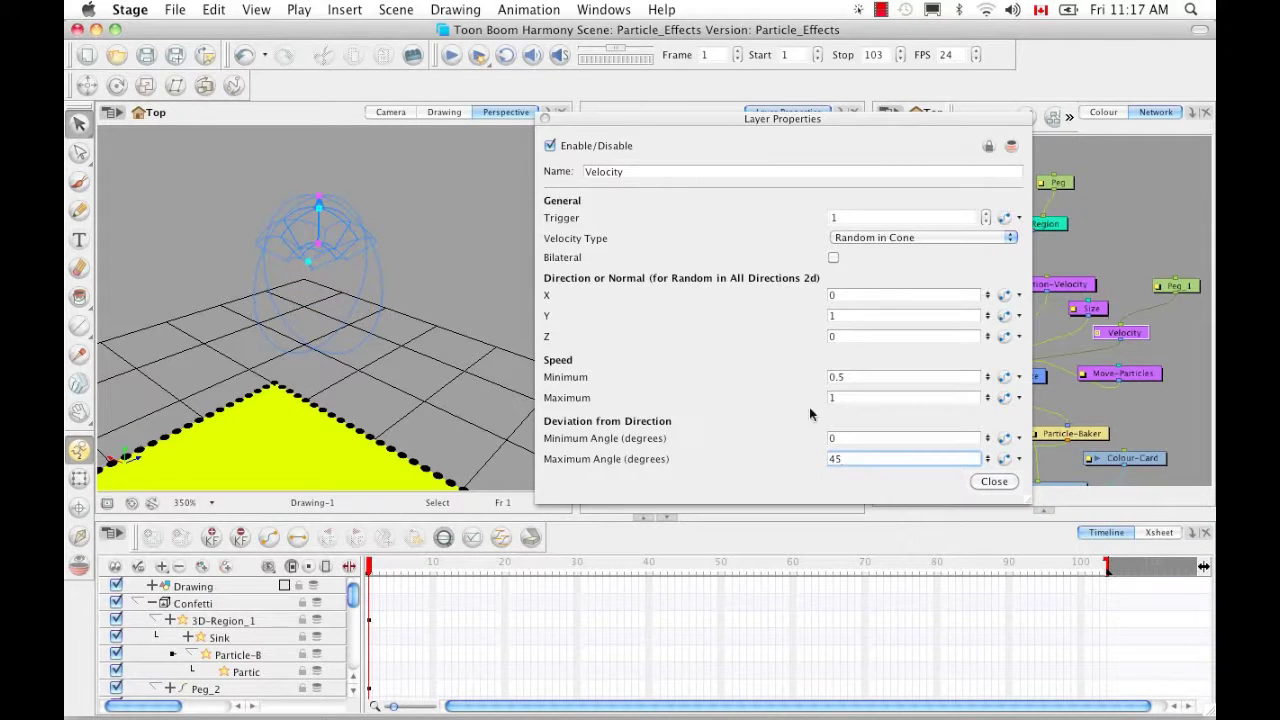
# - Restore the cone's maximum deviation angle to 30 degrees and close the Velocity module's properties window
pyautogui.doubleClick(847, 450)
pyautogui.write('30')
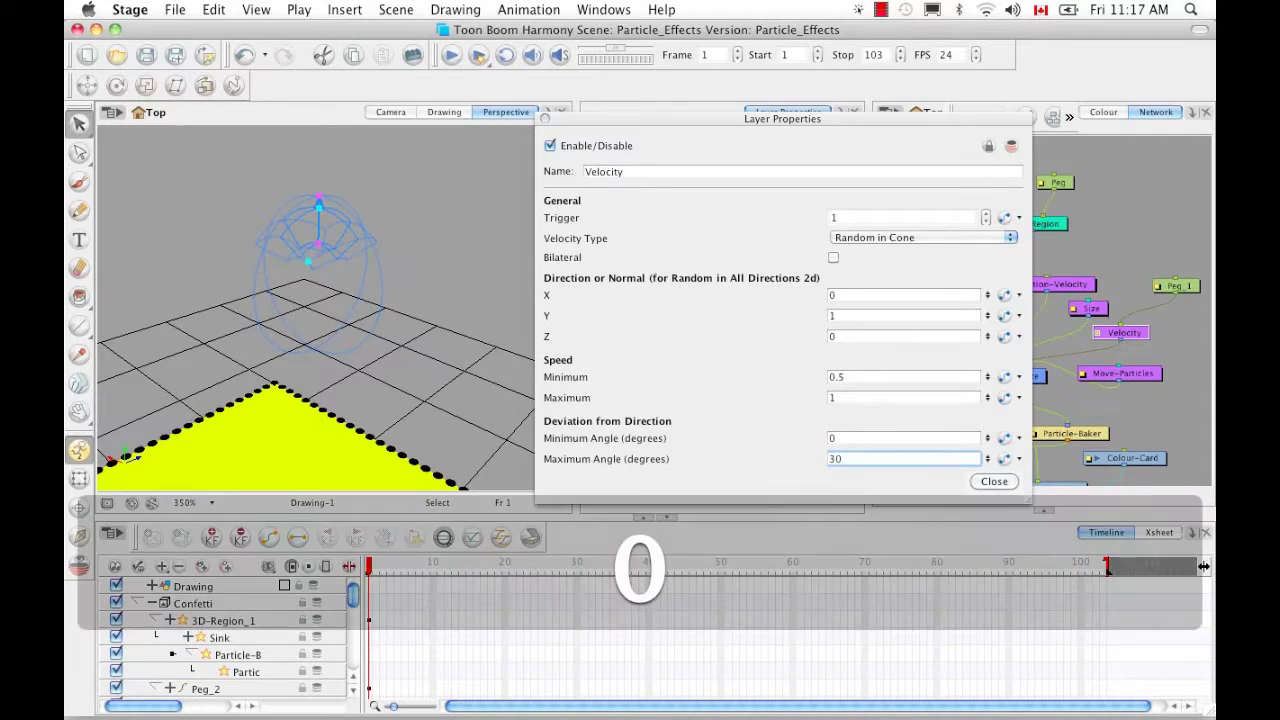
pyautogui.click(992, 482)
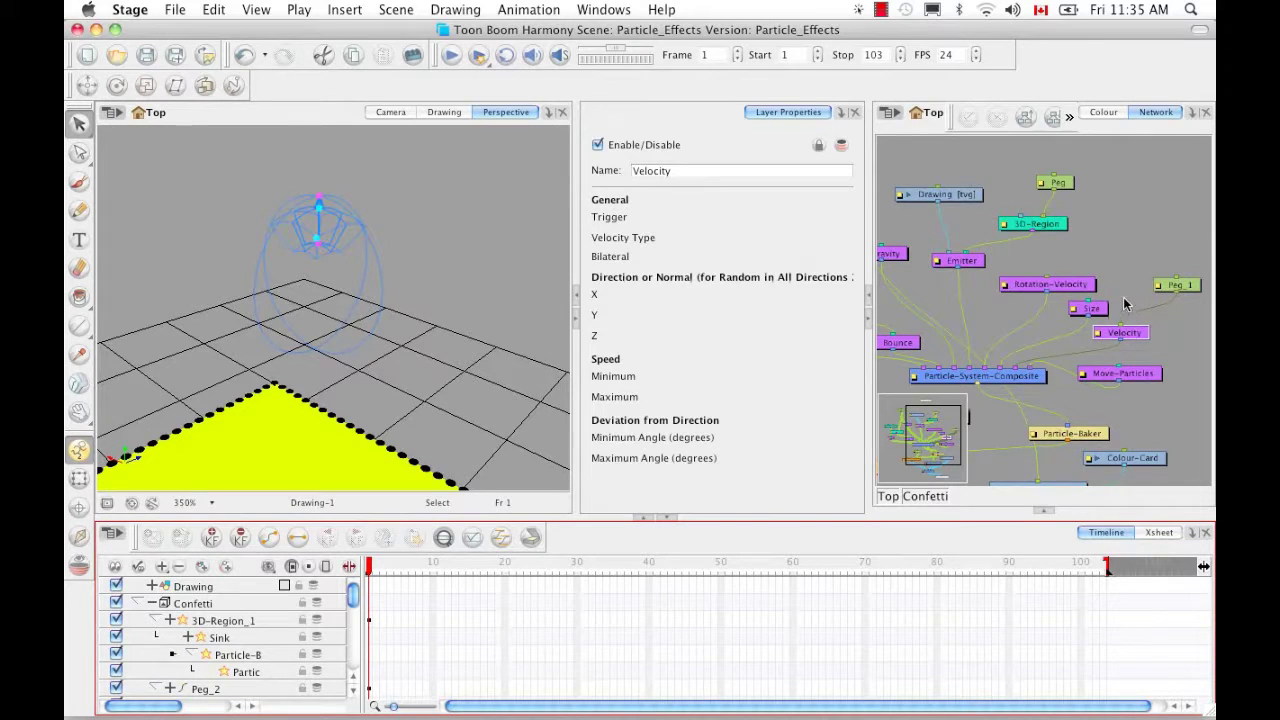
# - Review the Size module's size types, including Use Input Shape, and keep Constant Size
pyautogui.click(1094, 311)
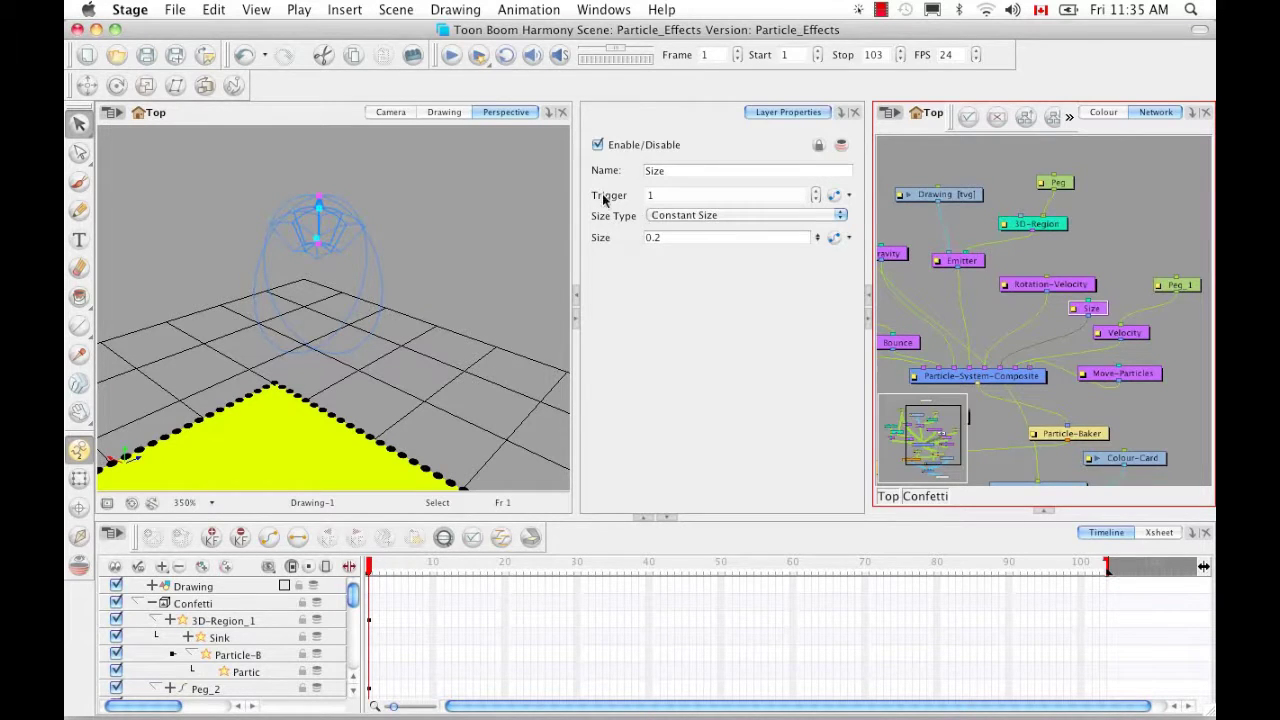
pyautogui.click(841, 215)
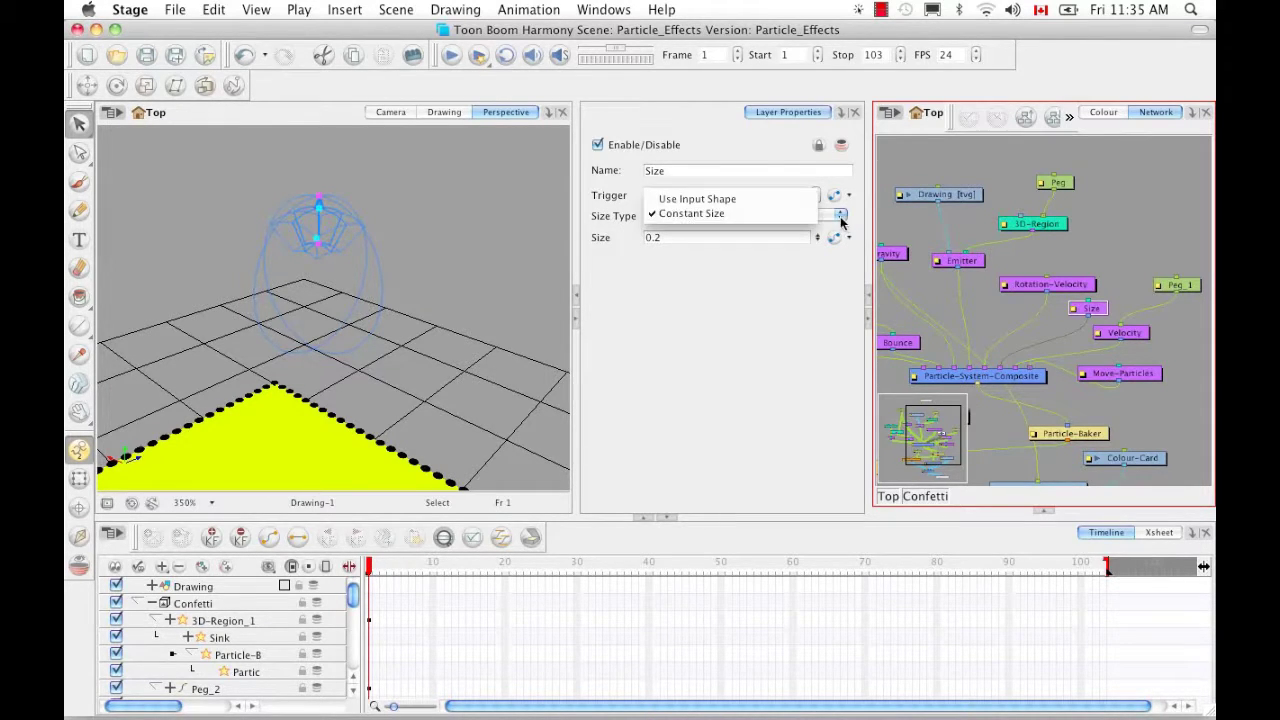
pyautogui.click(752, 215)
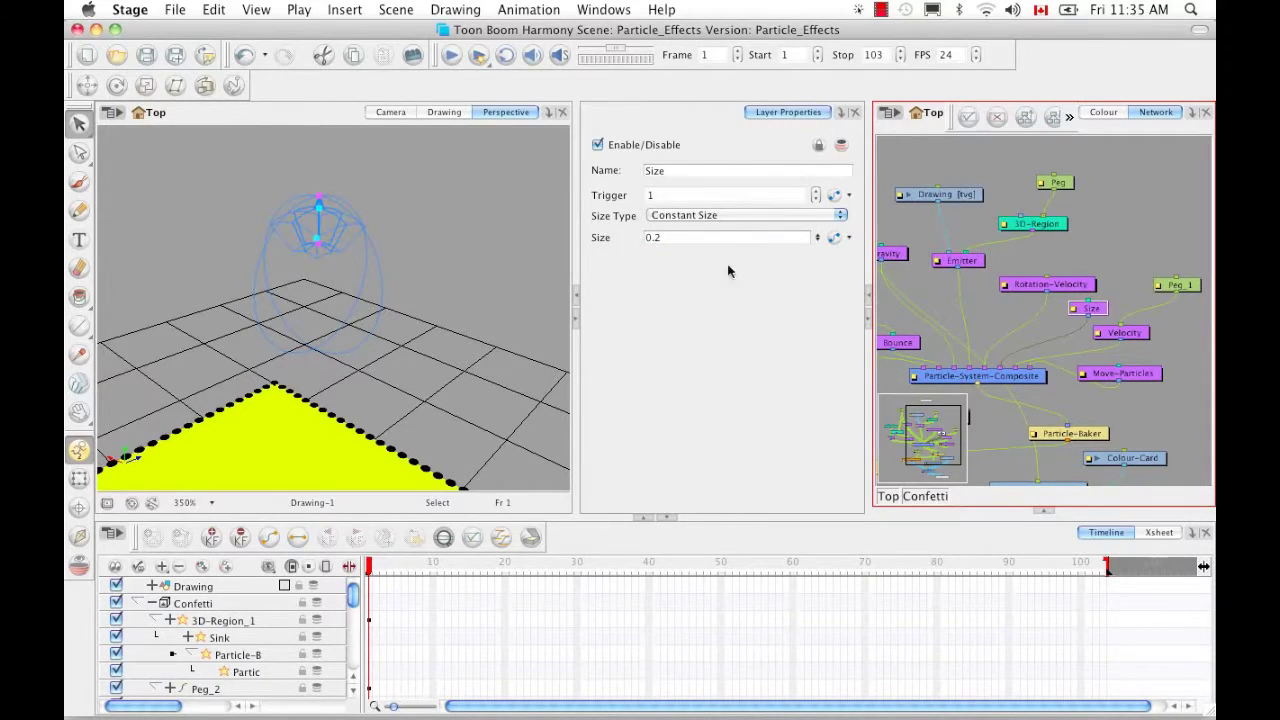
pyautogui.click(841, 215)
pyautogui.click(806, 201)
pyautogui.click(838, 215)
pyautogui.click(797, 234)
# - Try a constant particle size of 10 in the Camera view, then restore the size to 0.2
pyautogui.click(396, 114)
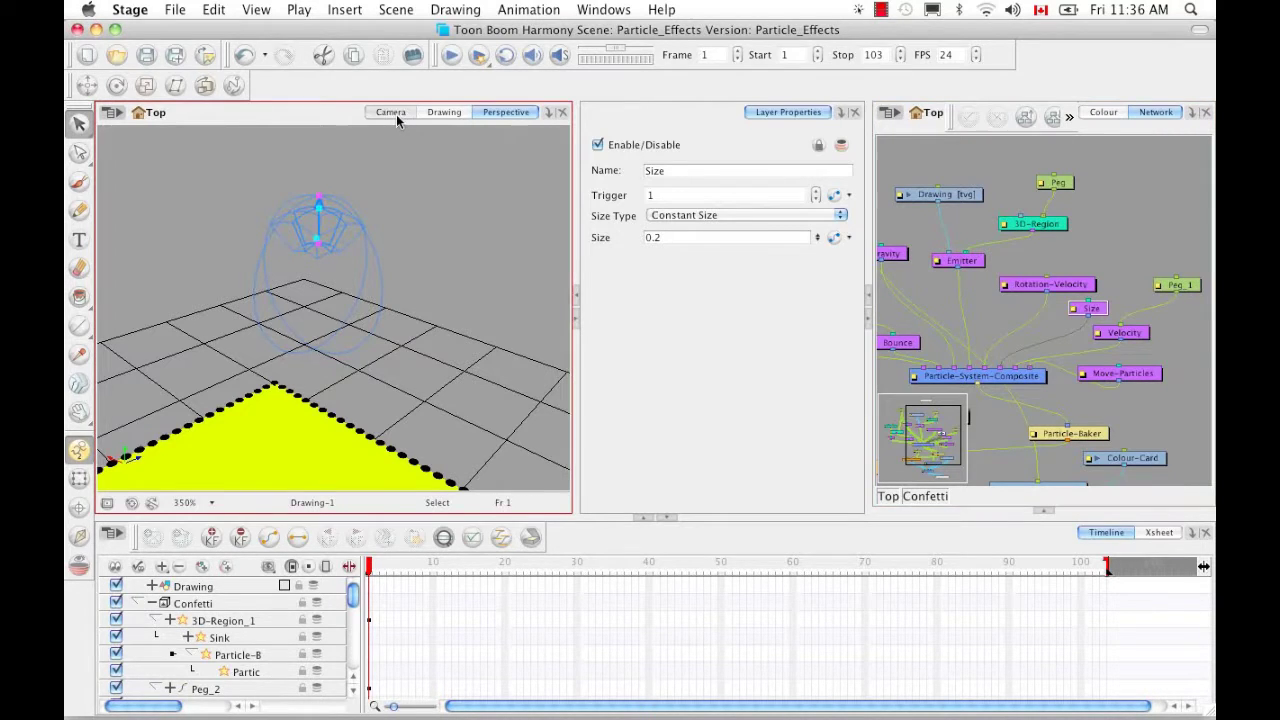
pyautogui.click(684, 241)
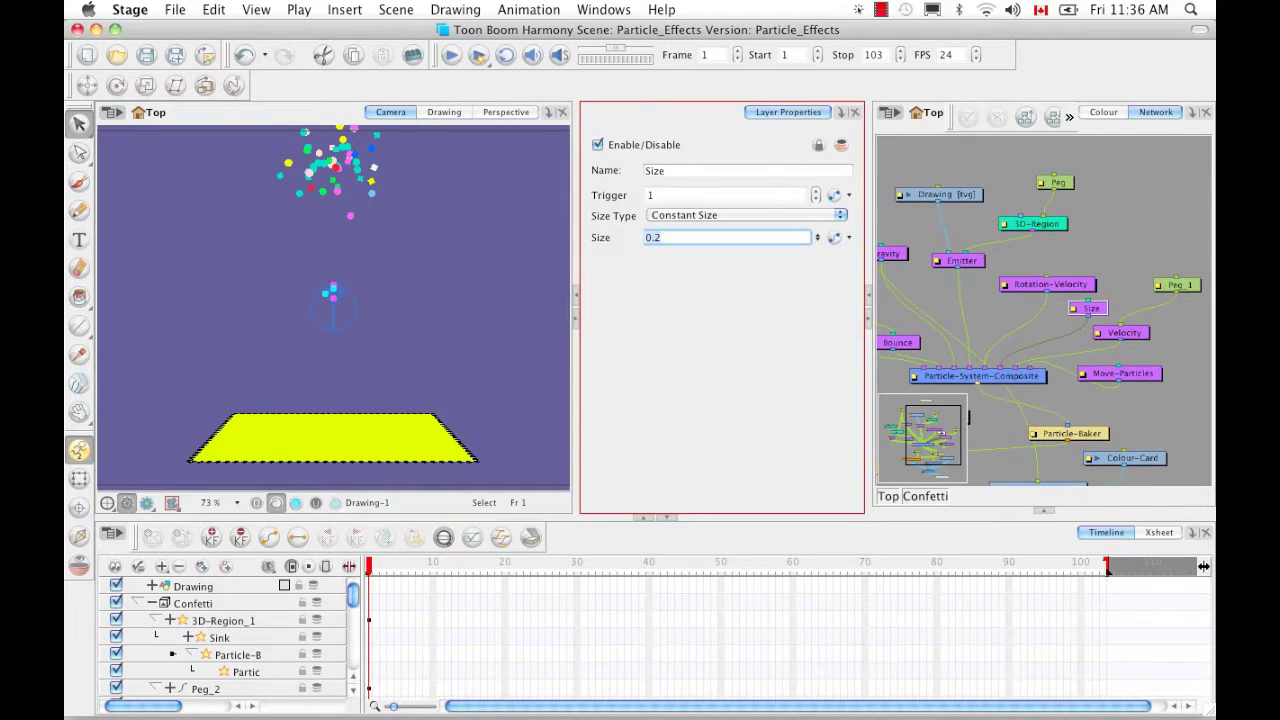
pyautogui.write('10')
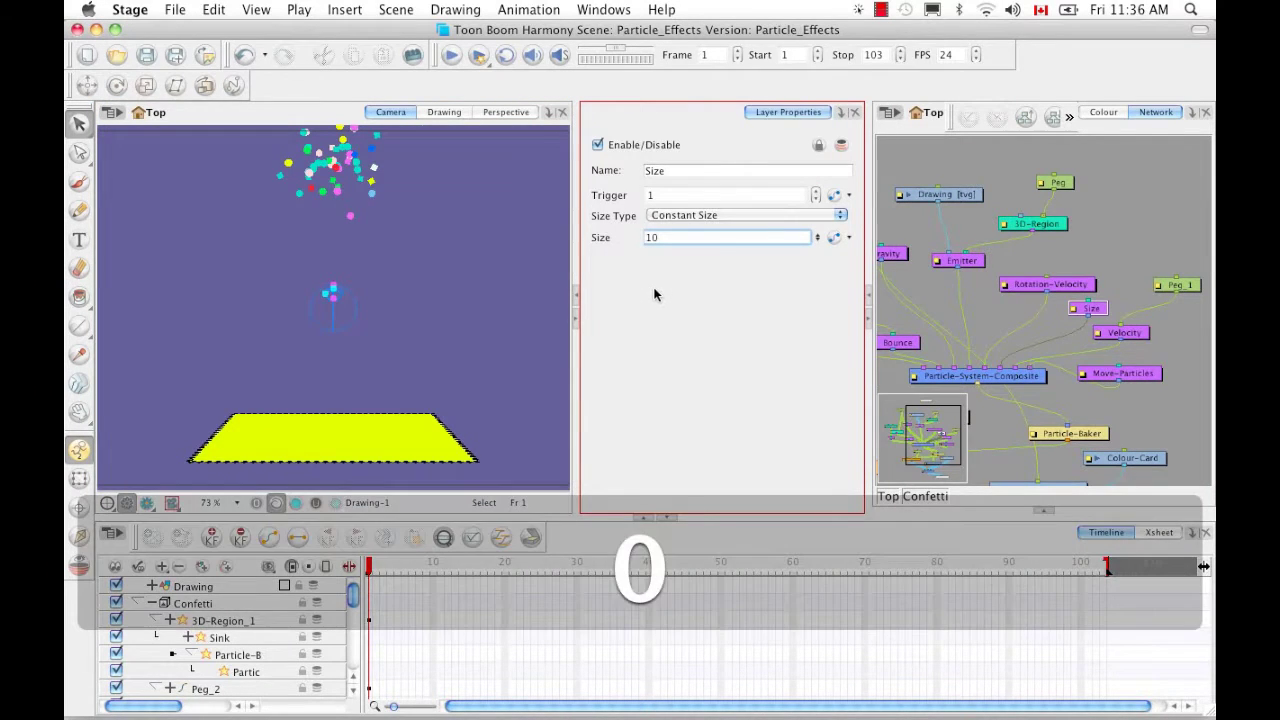
pyautogui.press('Return')
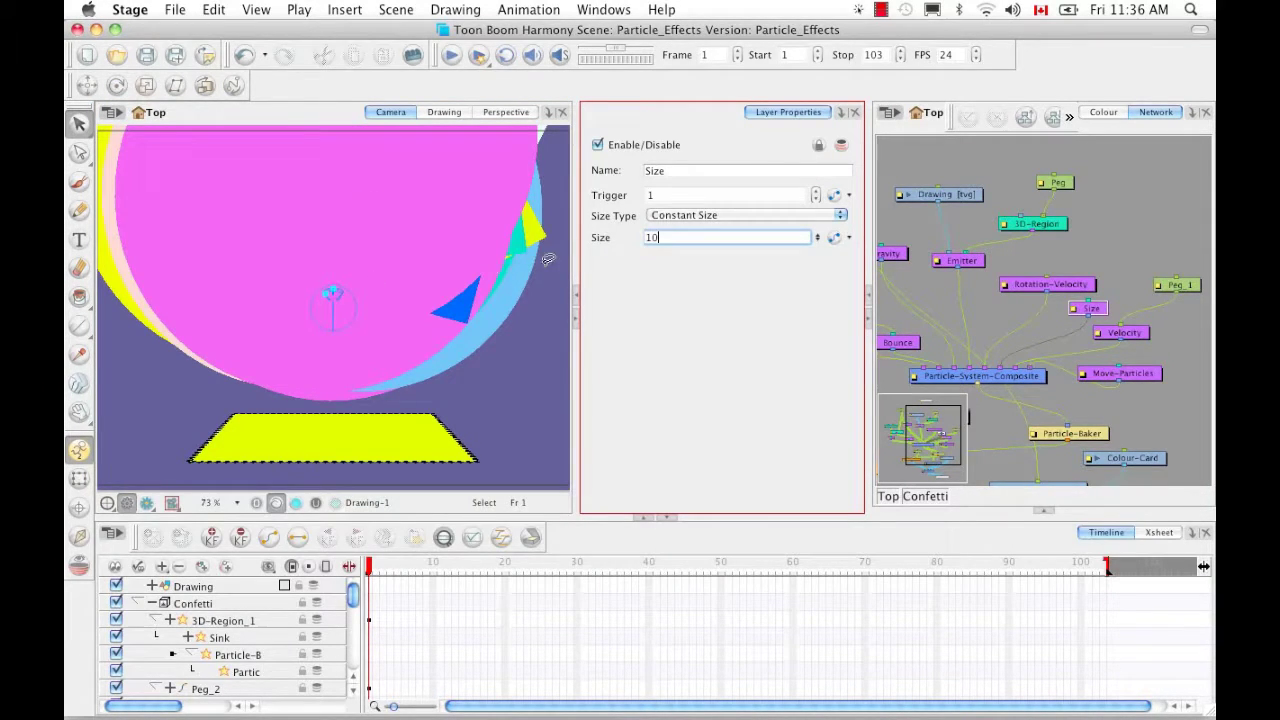
pyautogui.moveTo(663, 238); pyautogui.dragTo(612, 249)
pyautogui.write('0.2')
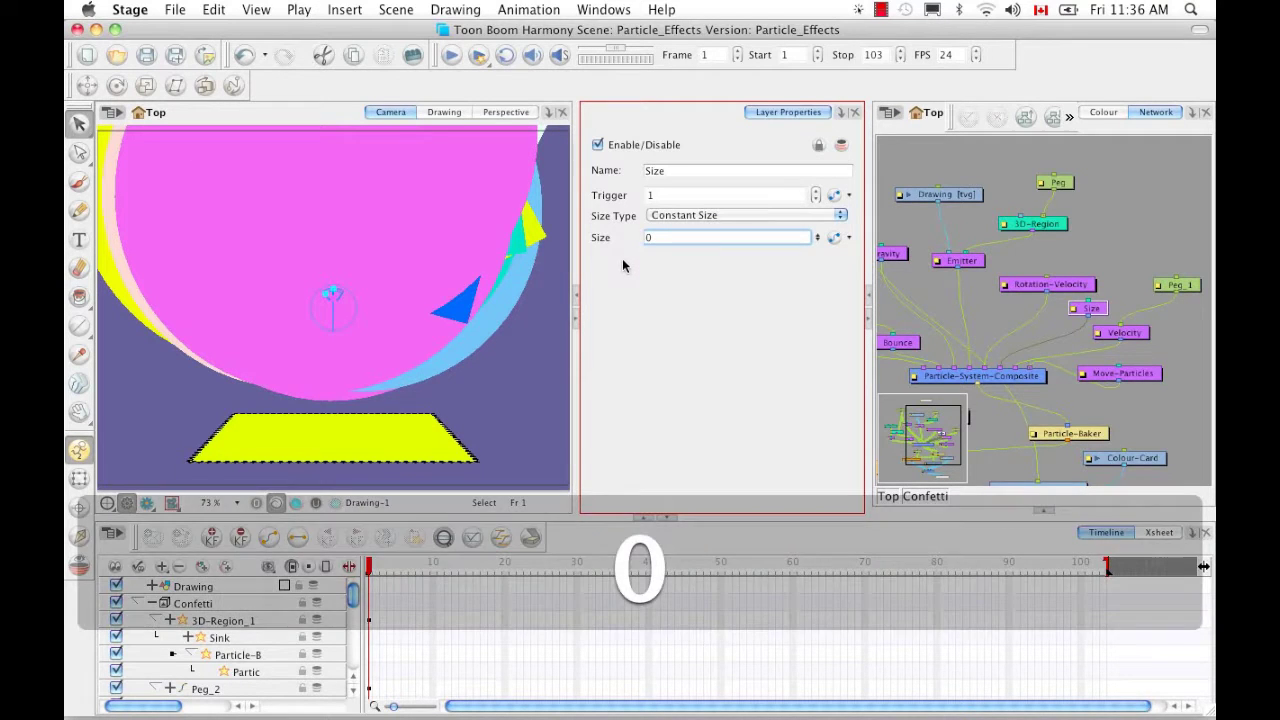
pyautogui.press('Return')
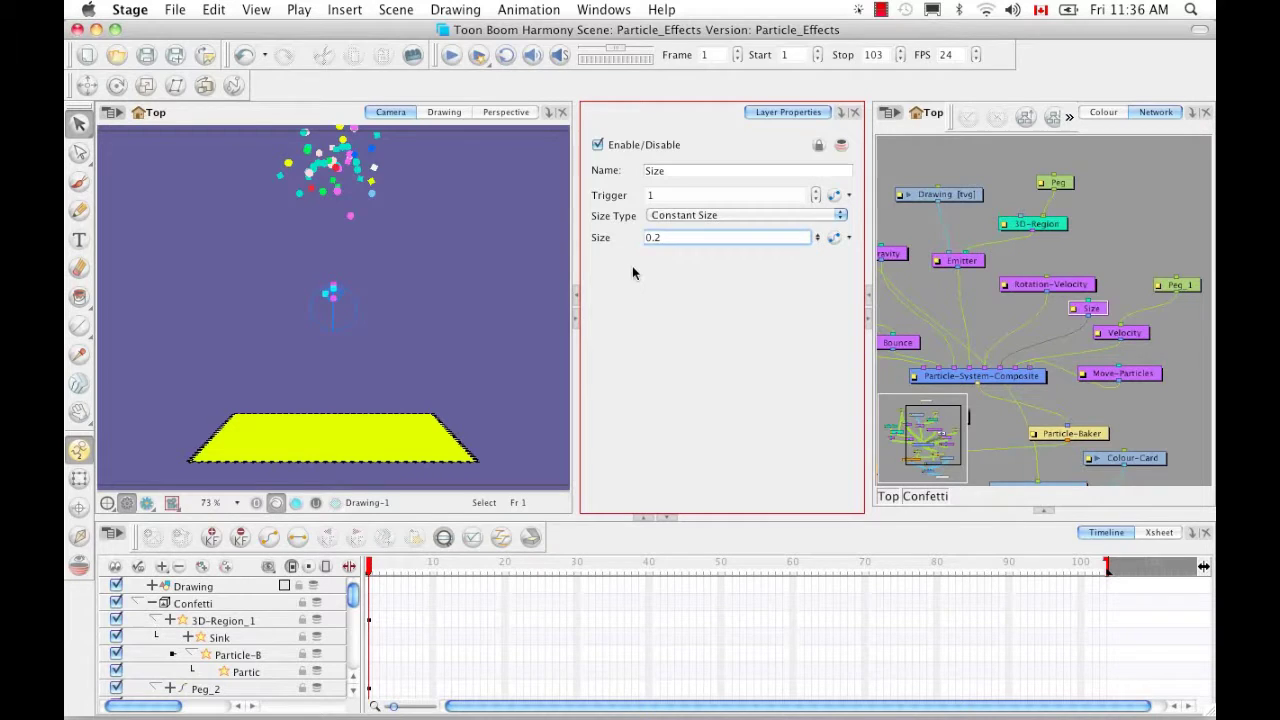
# - Set the Rotation-Velocity module's axis type to Constant Axis
pyautogui.click(1037, 287)
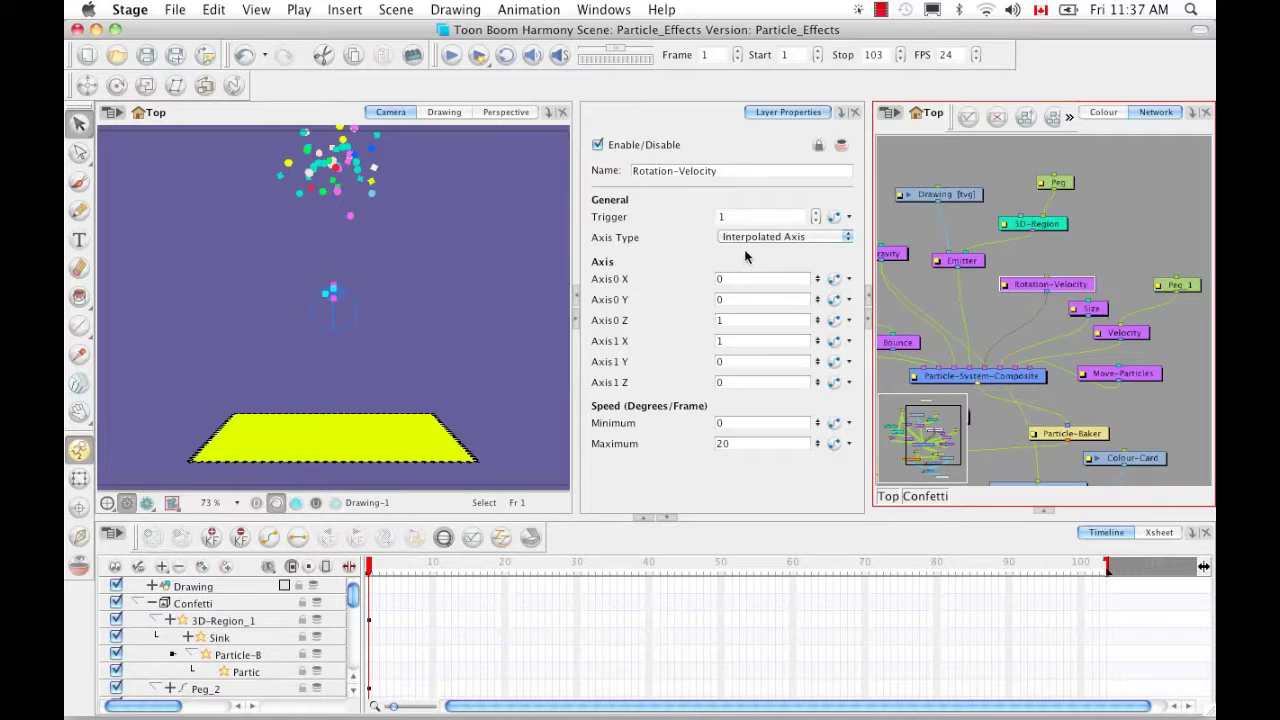
pyautogui.click(848, 237)
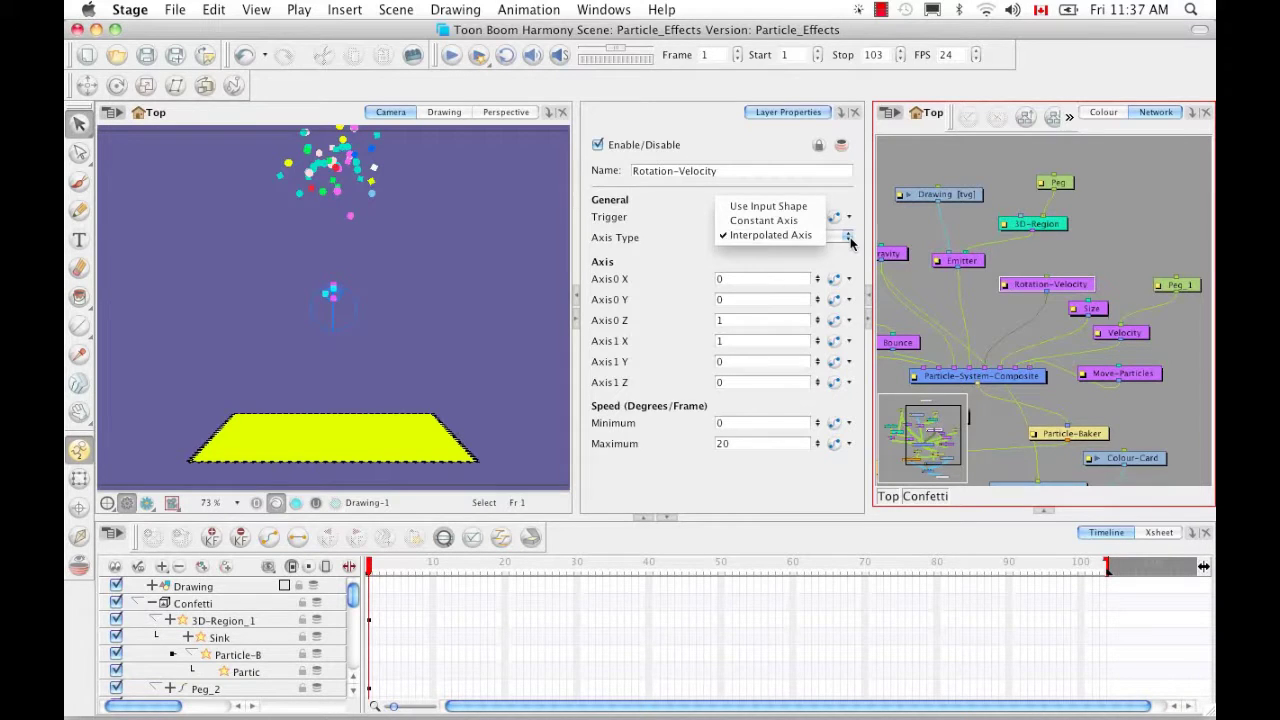
pyautogui.click(800, 232)
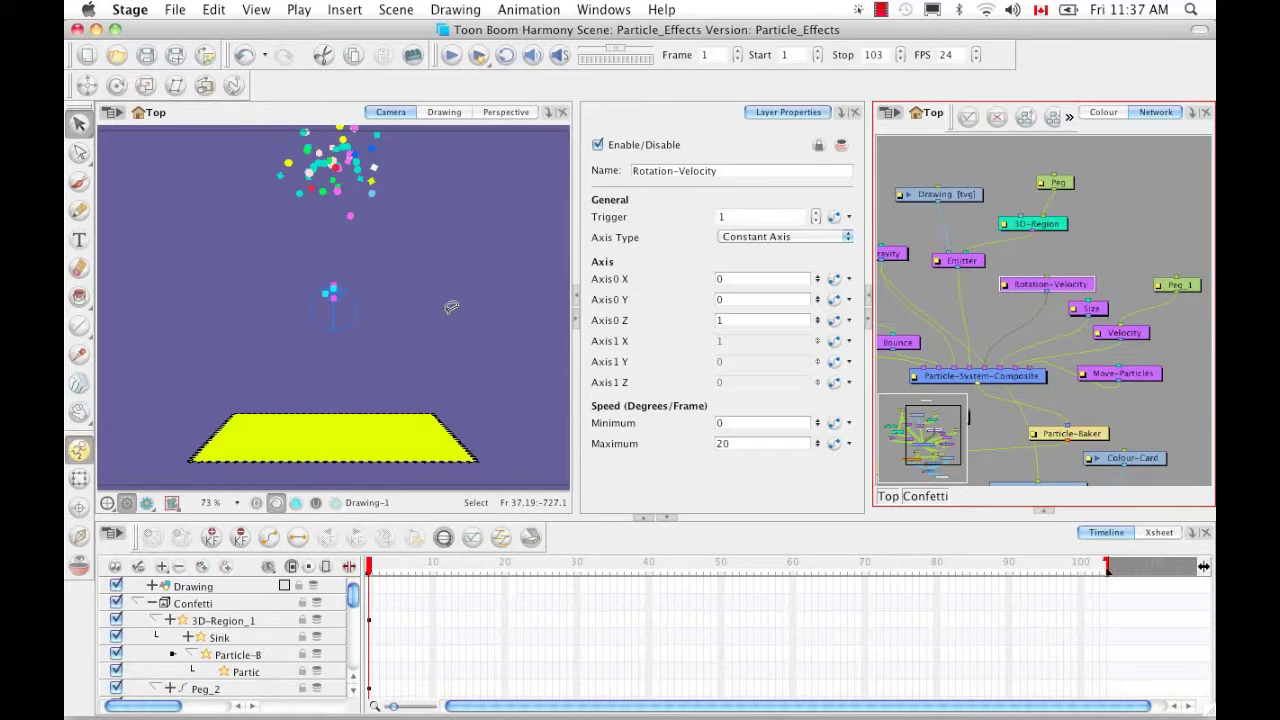
# - Examine the Drawing layer's first drawing against the grid in the Drawing view, then return to the Camera view
pyautogui.moveTo(350, 598)
pyautogui.mouseDown()
pyautogui.moveTo(352, 652)
pyautogui.moveTo(353, 623)
pyautogui.mouseUp()
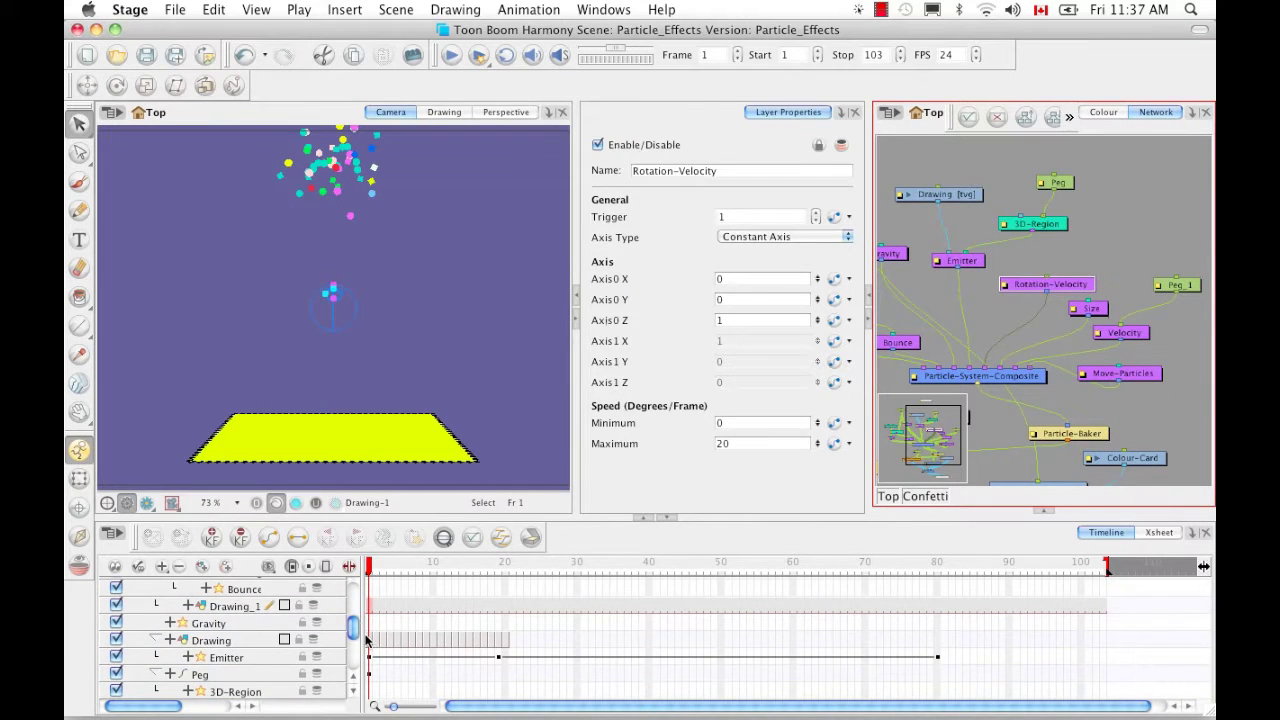
pyautogui.click(370, 640)
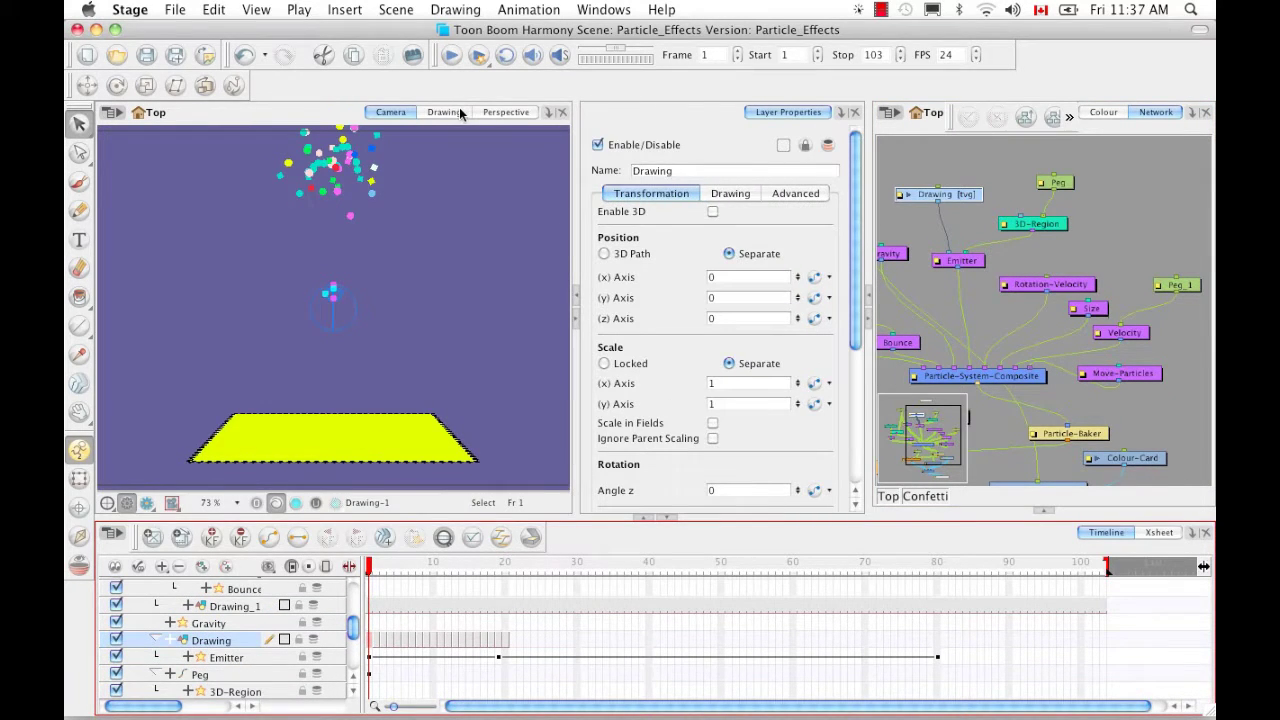
pyautogui.click(456, 110)
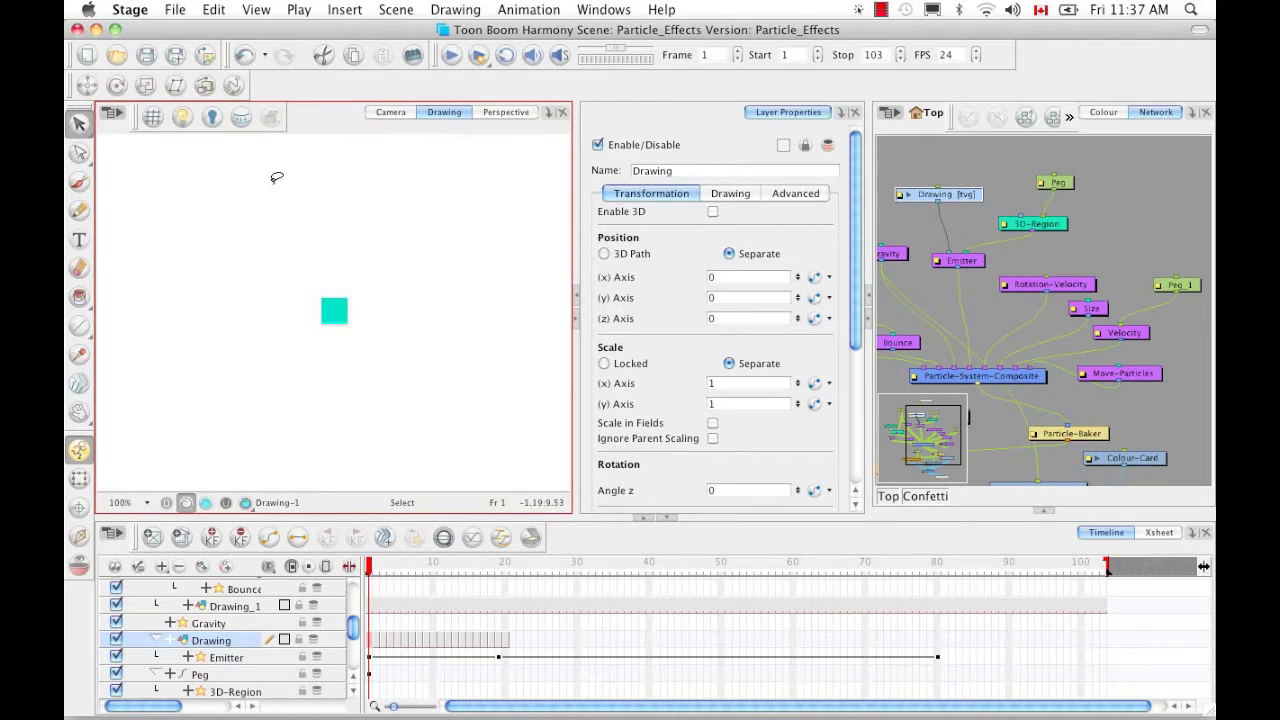
pyautogui.click(153, 119)
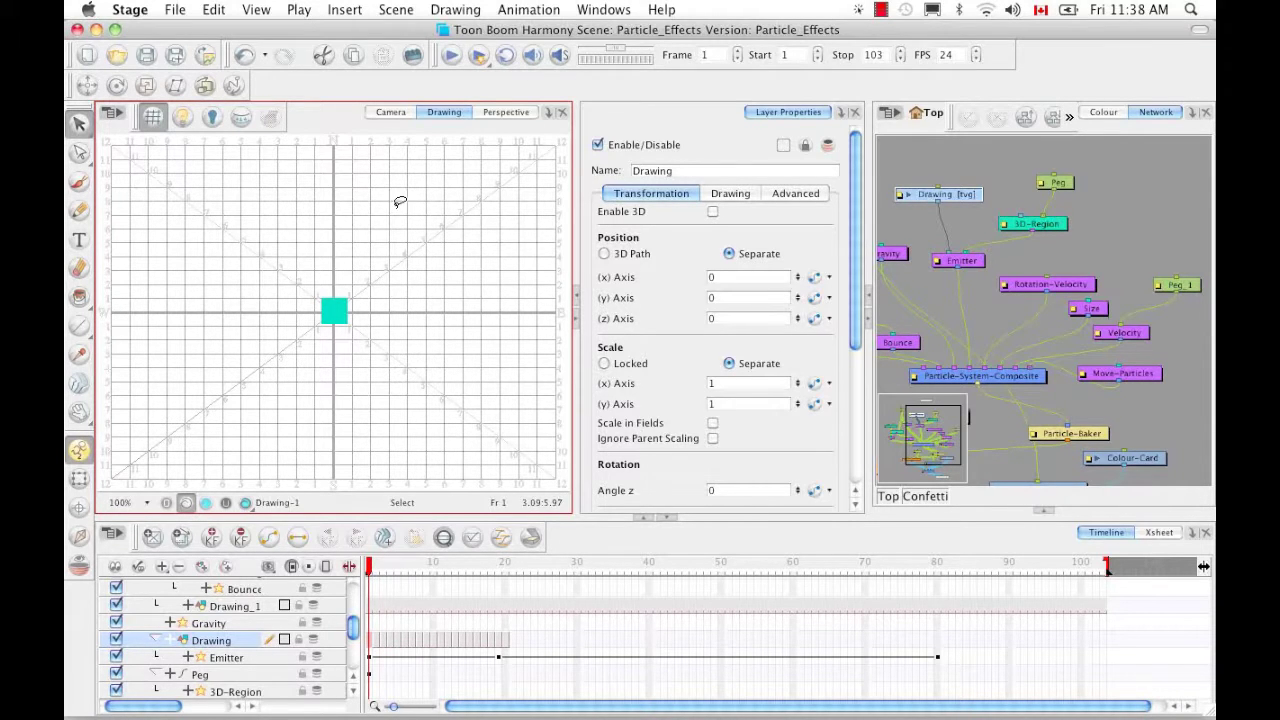
pyautogui.click(395, 114)
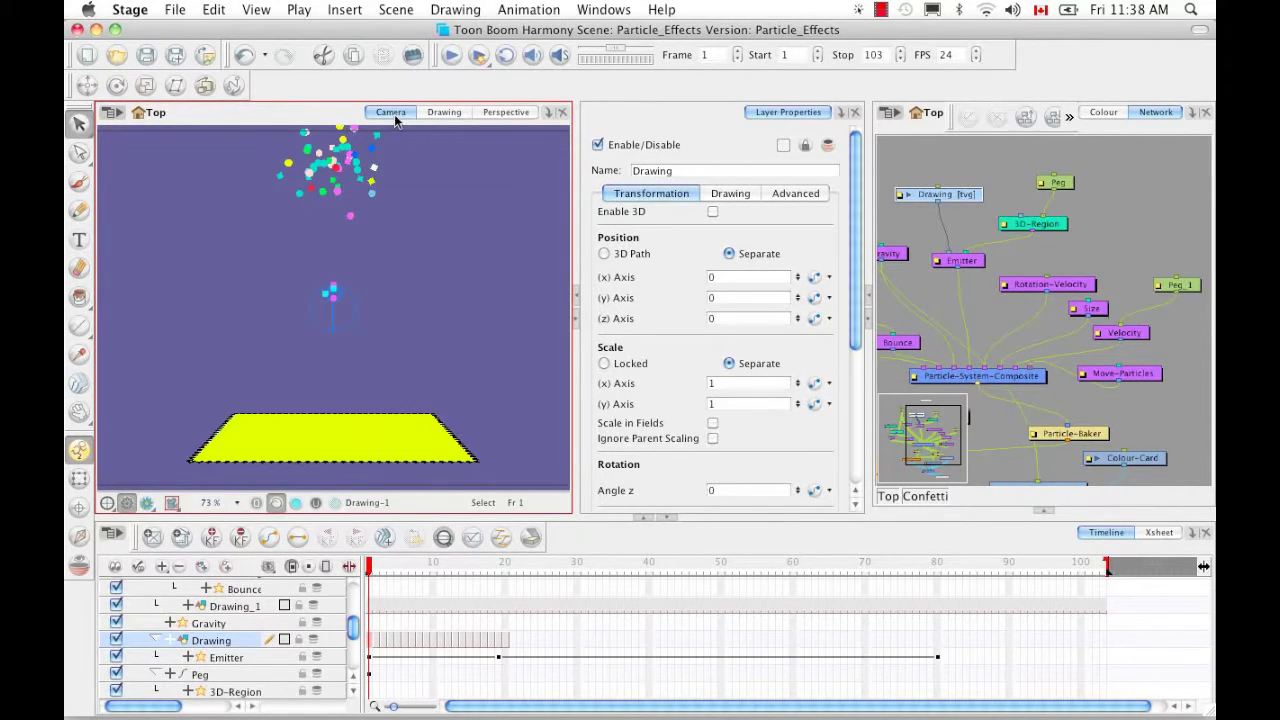
# - Try an Axis0 Y value of 1 on the Rotation-Velocity module, then restore it to 0
pyautogui.click(1072, 284)
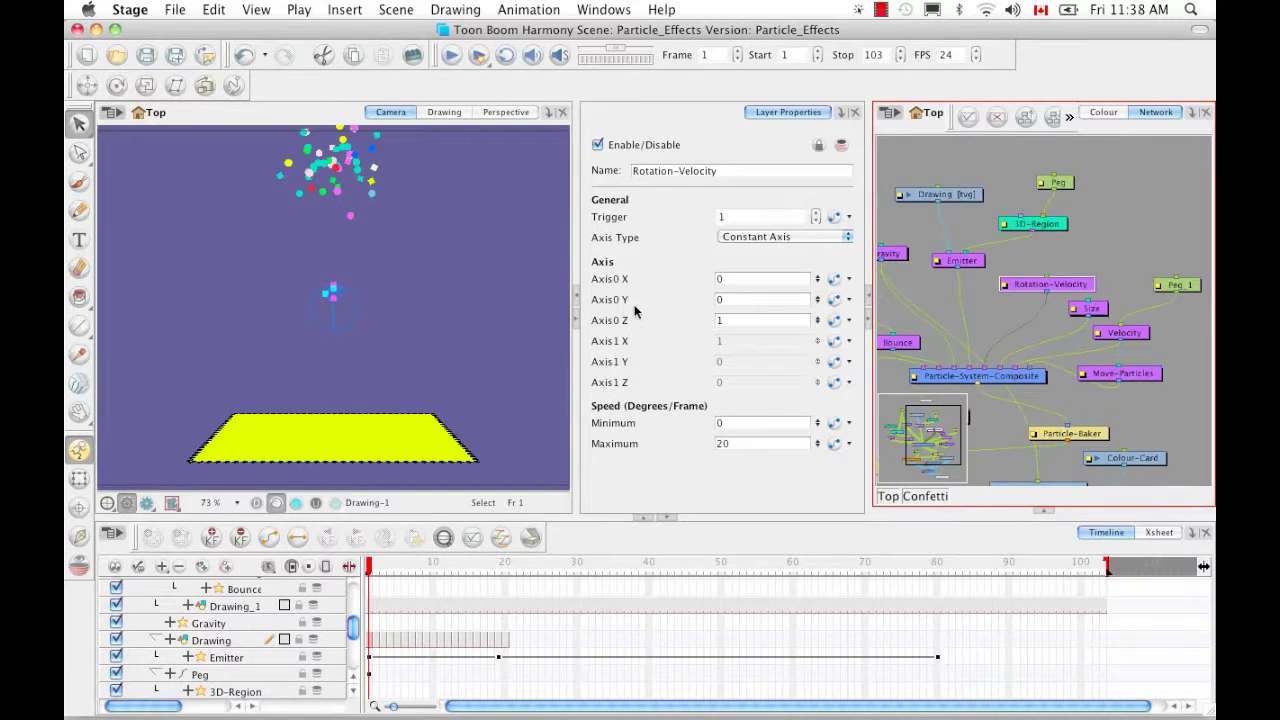
pyautogui.click(716, 300)
pyautogui.write('1')
pyautogui.press('Return')
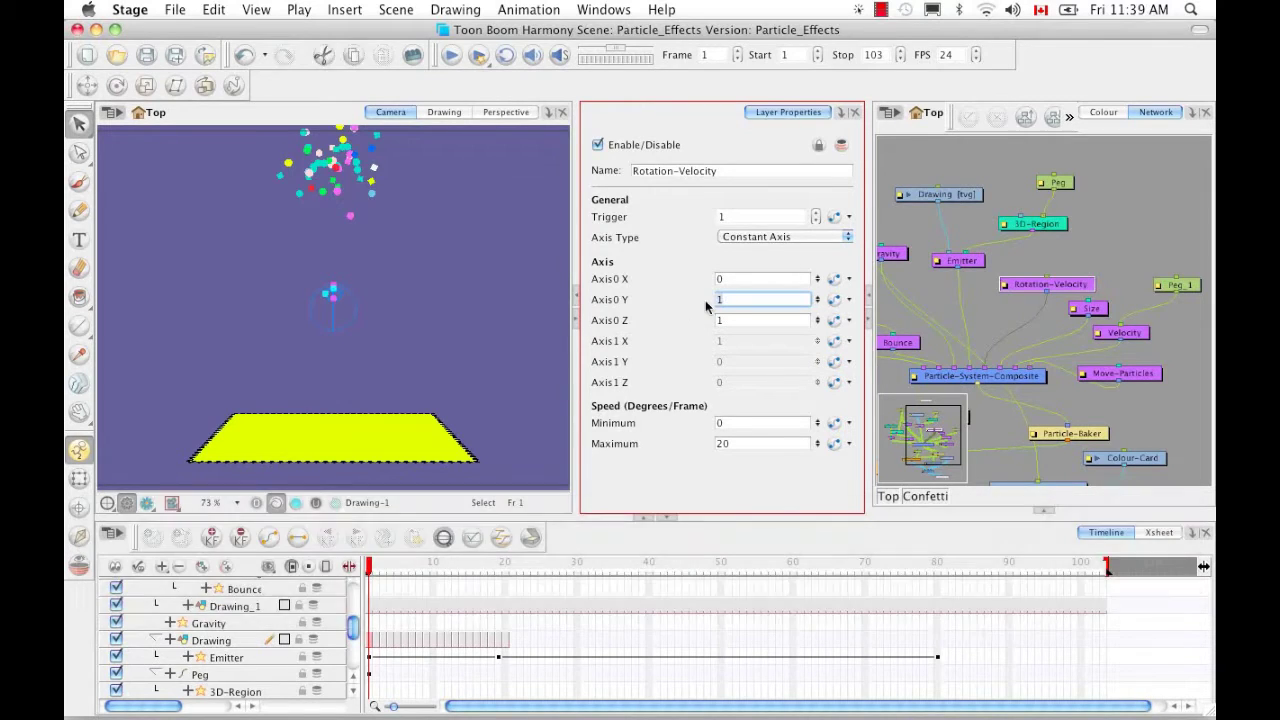
pyautogui.write('0')
pyautogui.press('Return')
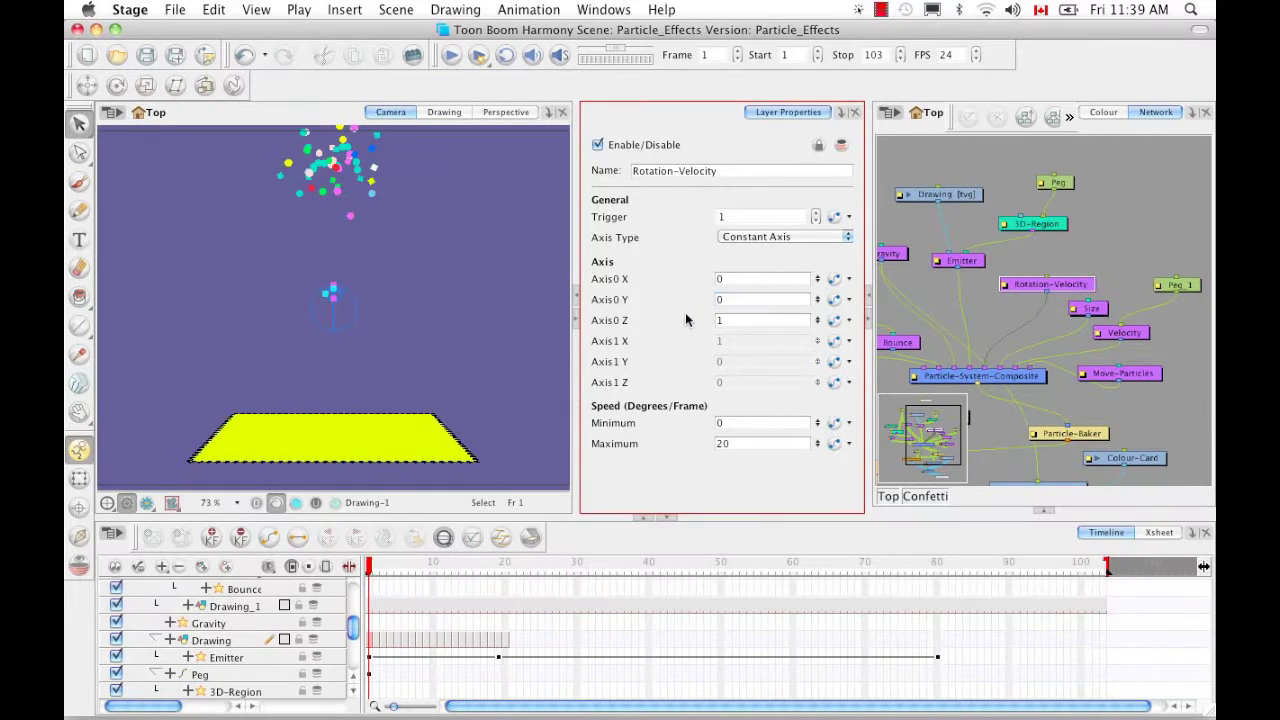
# - Try the Interpolated Axis type on the Rotation-Velocity module, then set the axis type to Use Input Shape
pyautogui.click(847, 240)
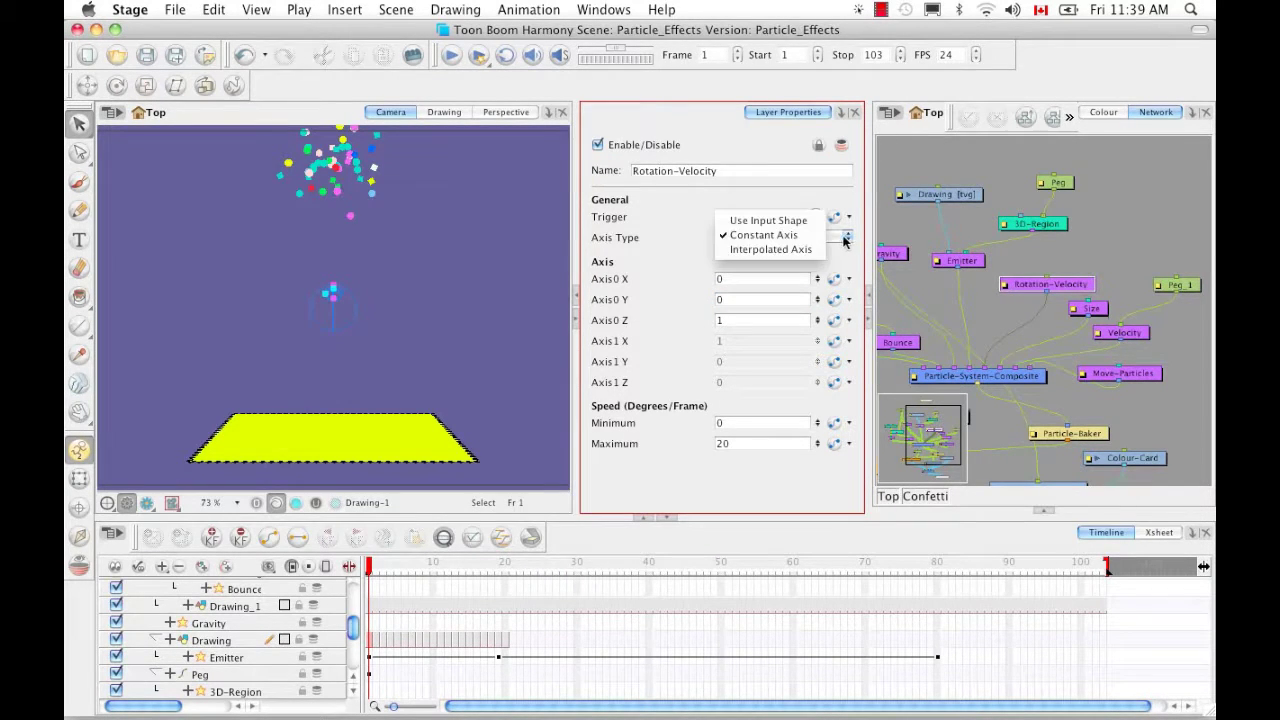
pyautogui.click(814, 248)
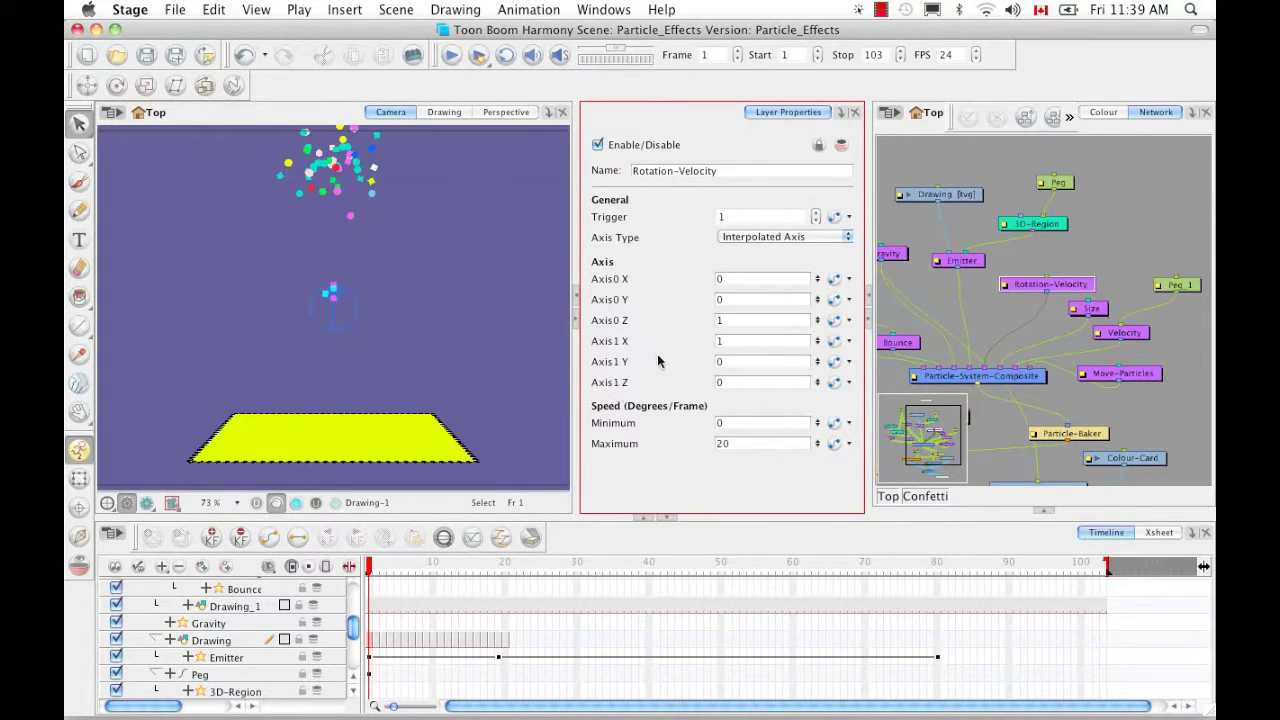
pyautogui.click(847, 237)
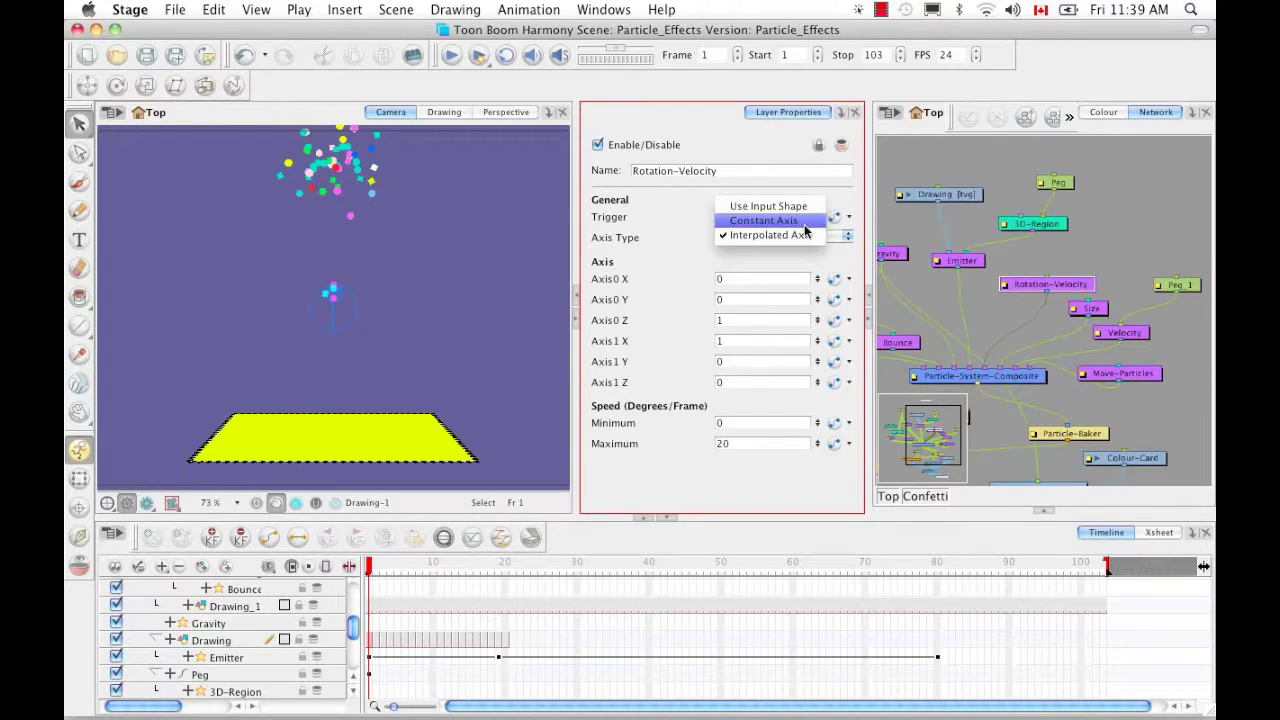
pyautogui.click(768, 206)
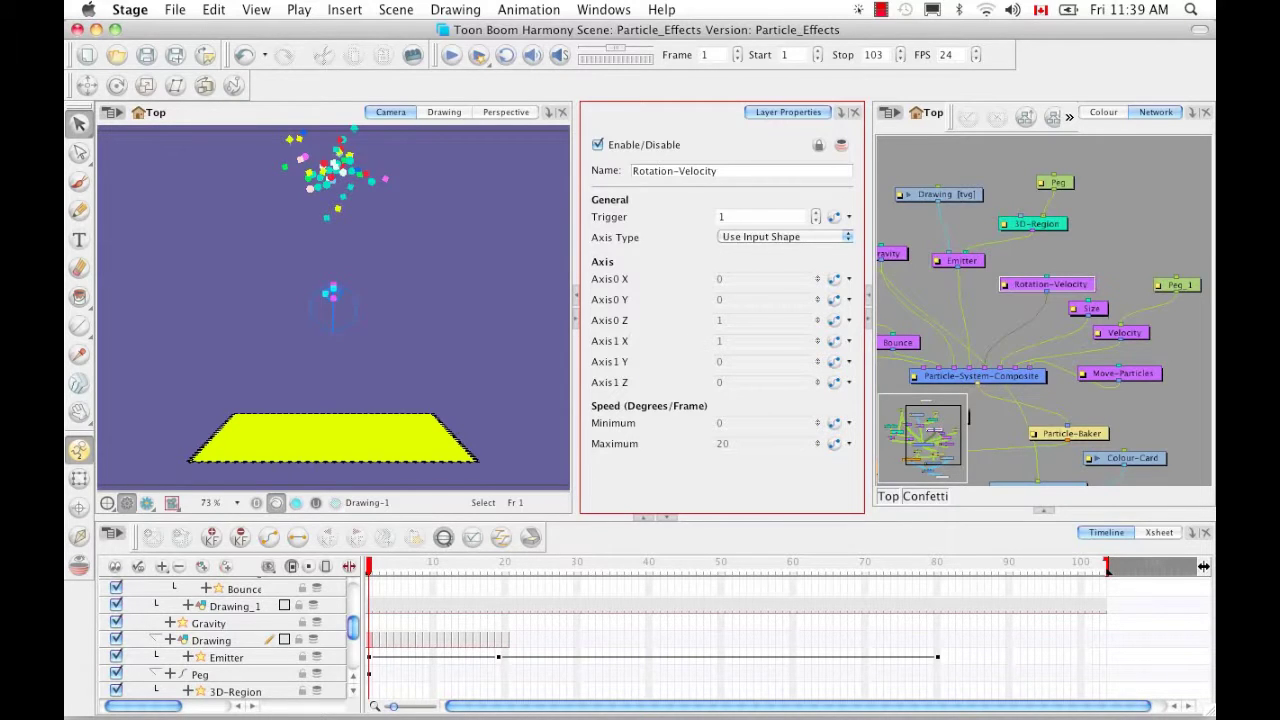
# - Set the Rotation-Velocity module's axis type to Interpolated Axis
pyautogui.click(847, 237)
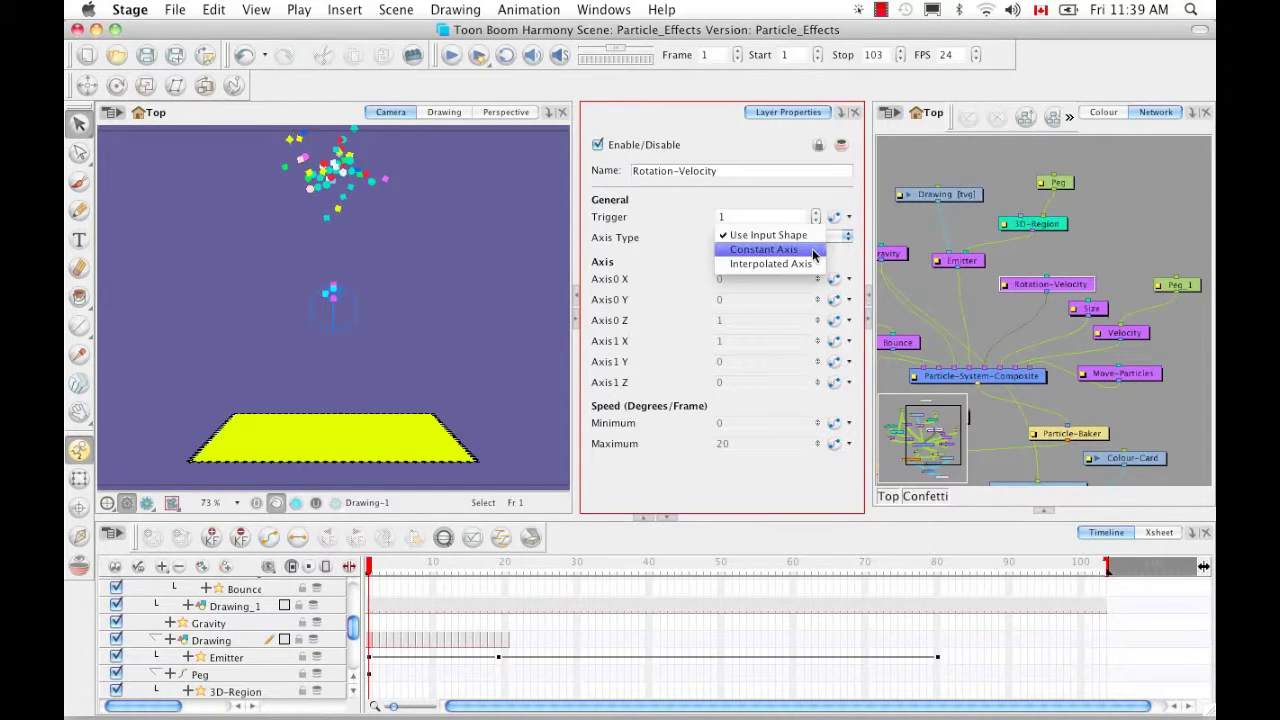
pyautogui.click(812, 264)
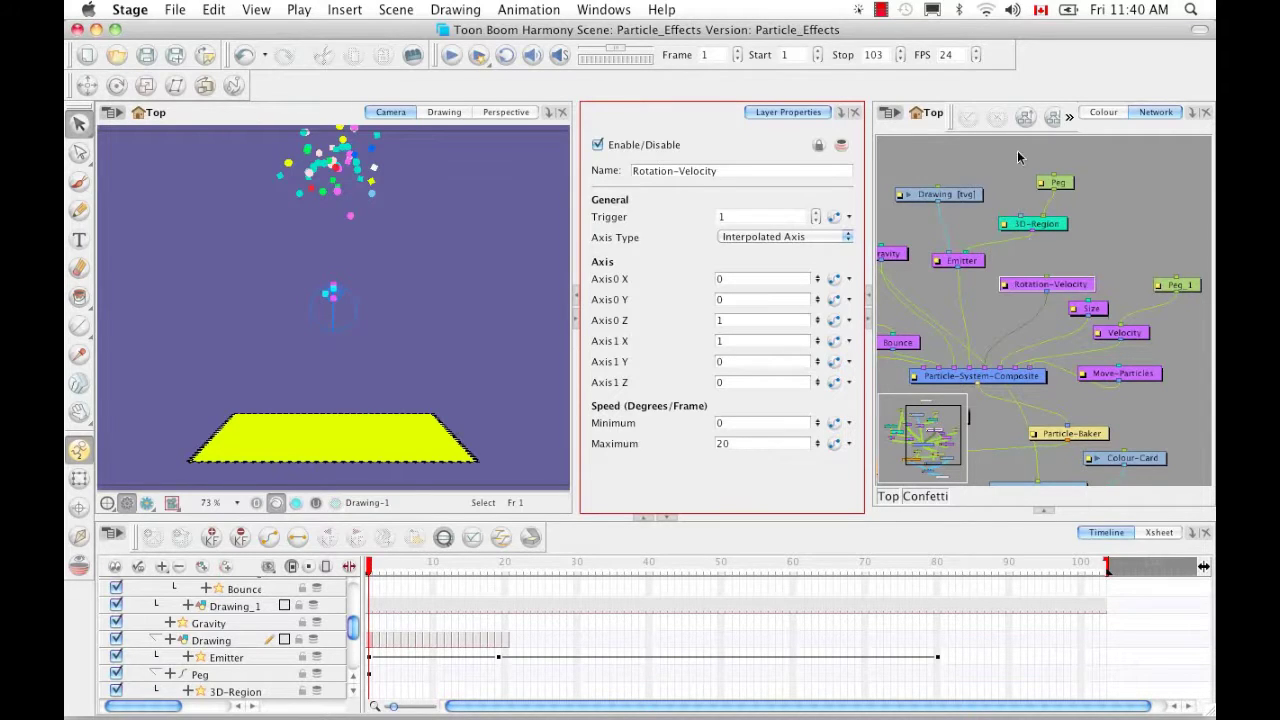
# - Examine the Emitter module's rendering settings and its rendering strategy options, keeping Use Particle Type
pyautogui.click(978, 264)
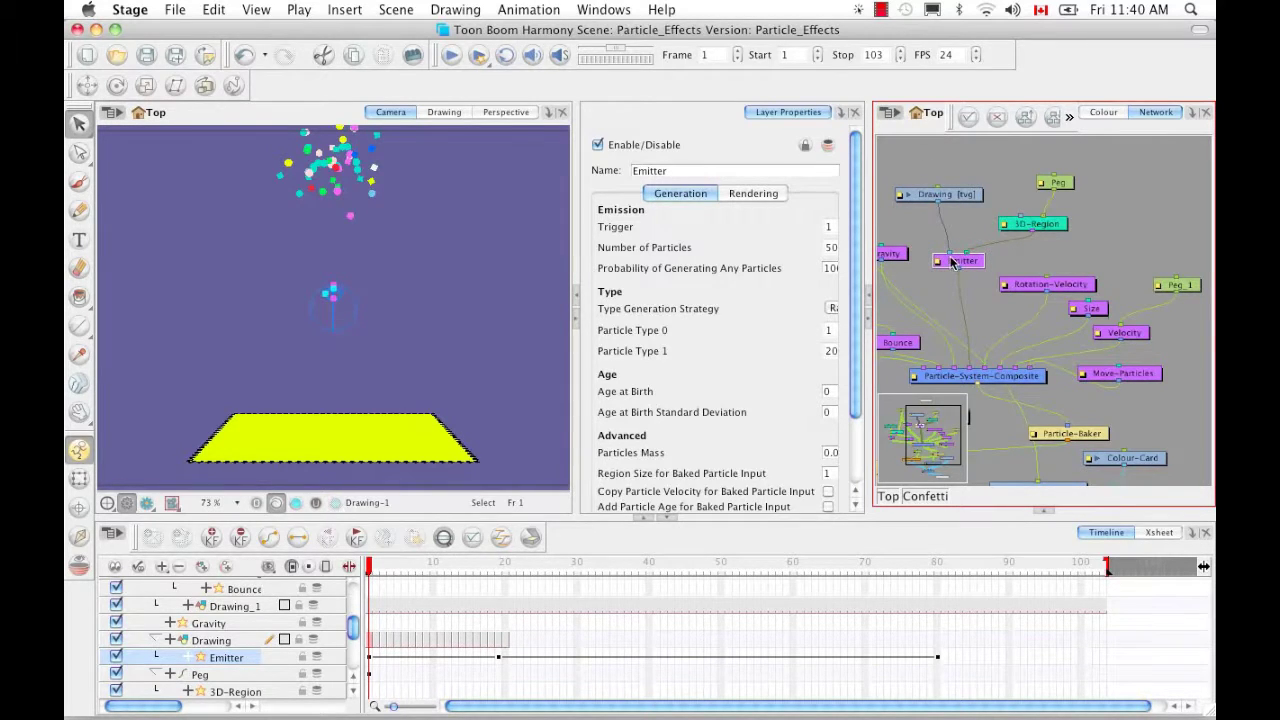
pyautogui.click(775, 195)
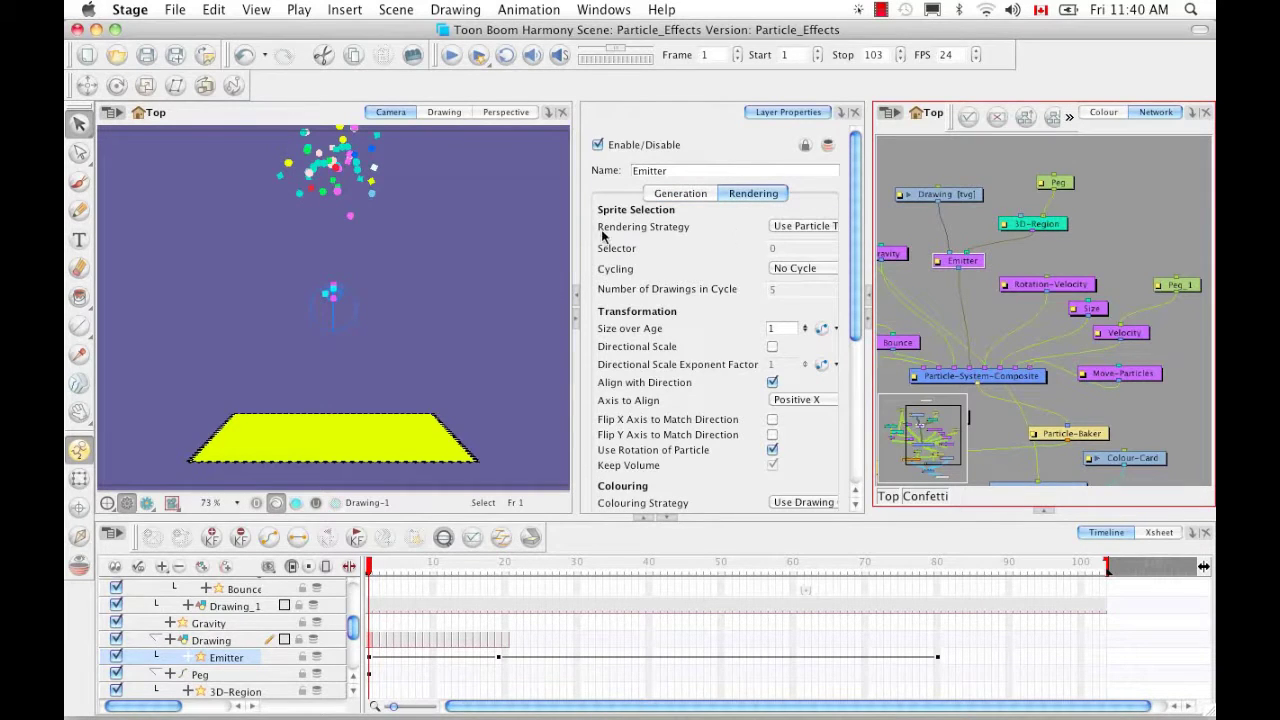
pyautogui.click(787, 230)
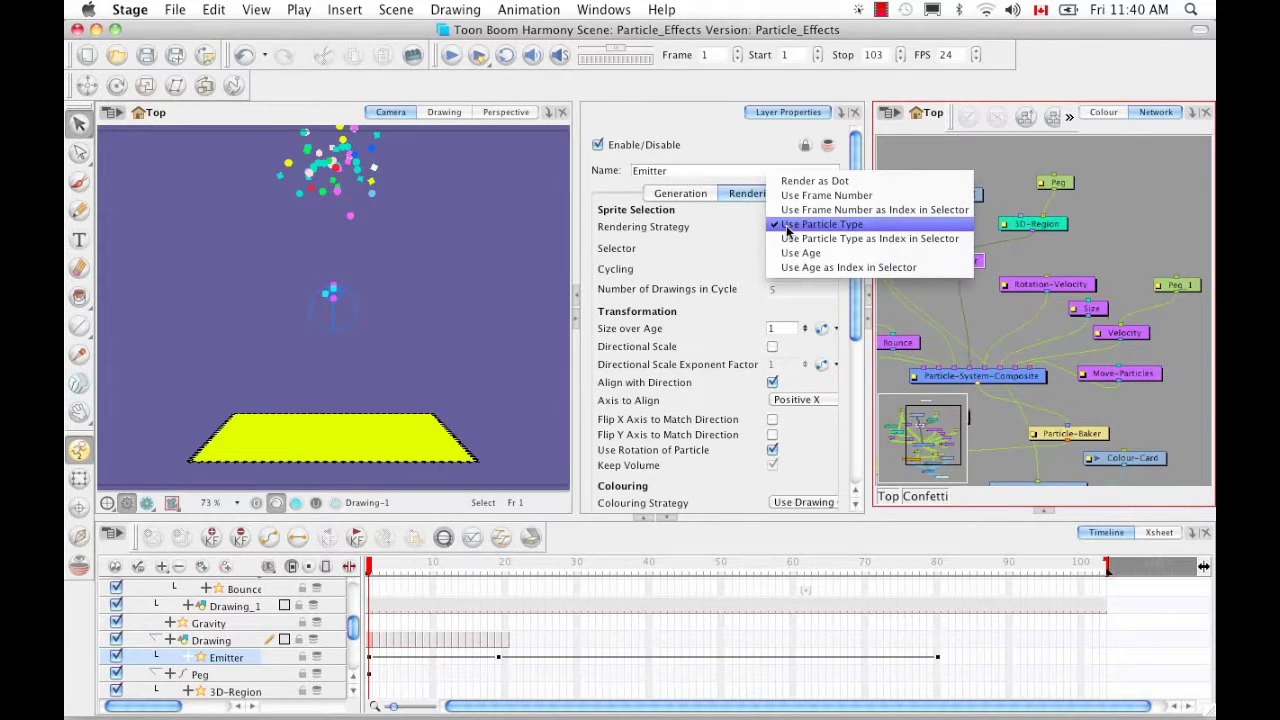
pyautogui.click(815, 225)
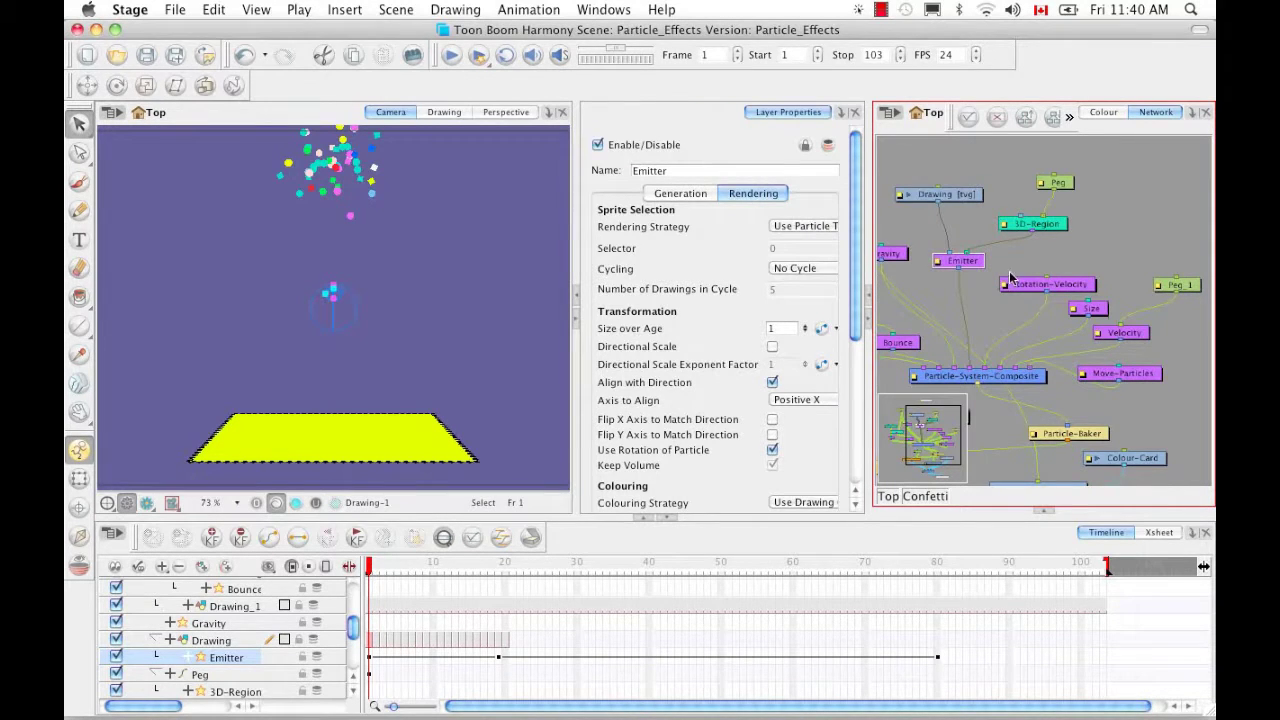
# - Review the 3D-Region module's shape types and show the region's control in the Camera view
pyautogui.click(1060, 230)
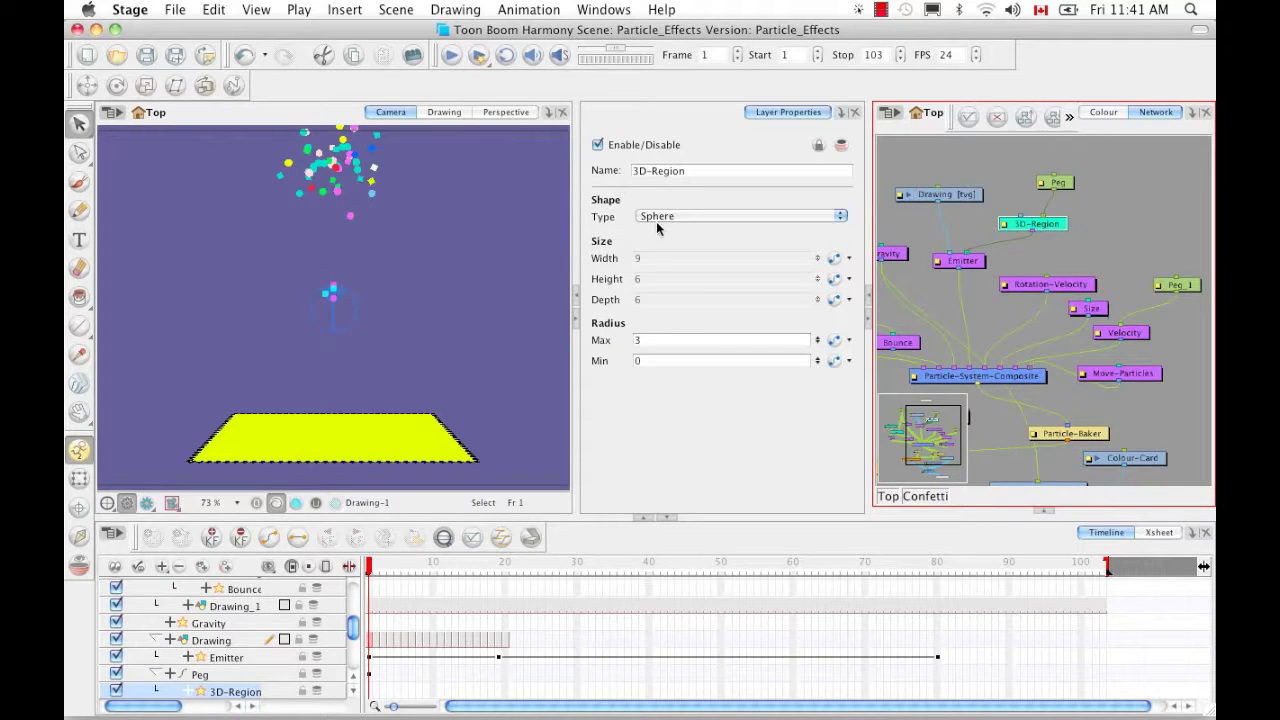
pyautogui.click(841, 218)
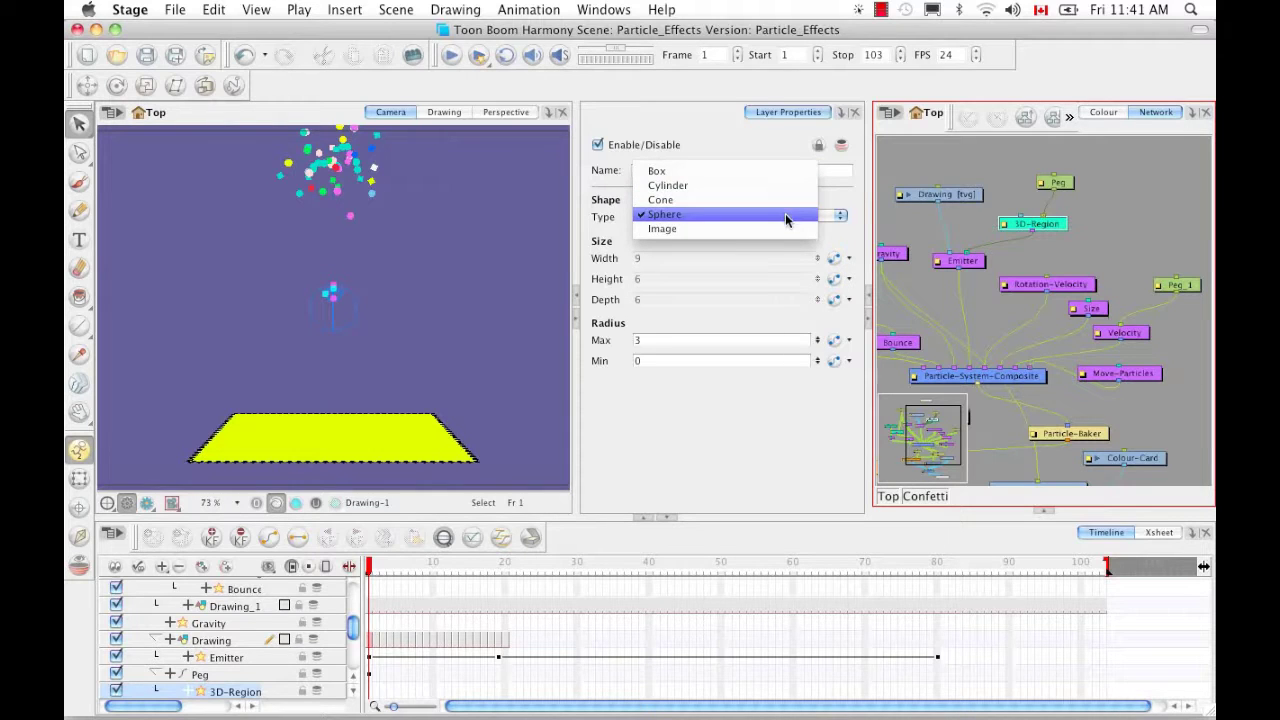
pyautogui.click(940, 215)
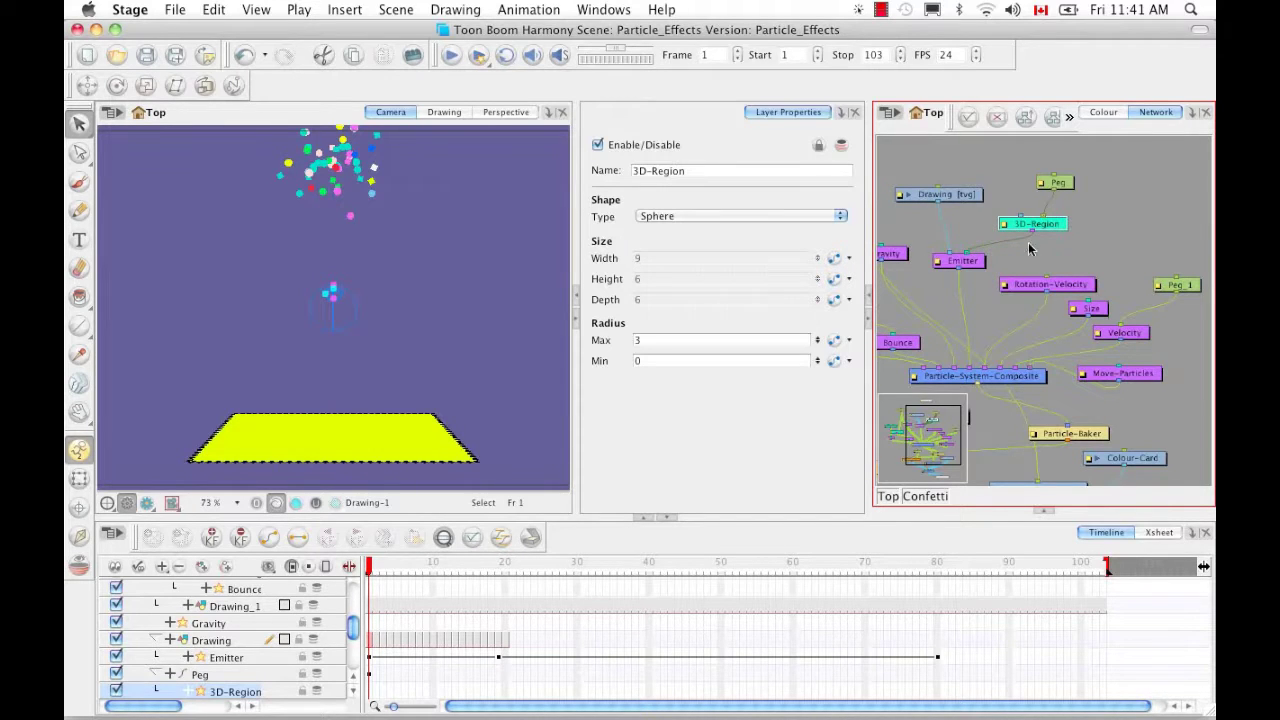
pyautogui.click(256, 10)
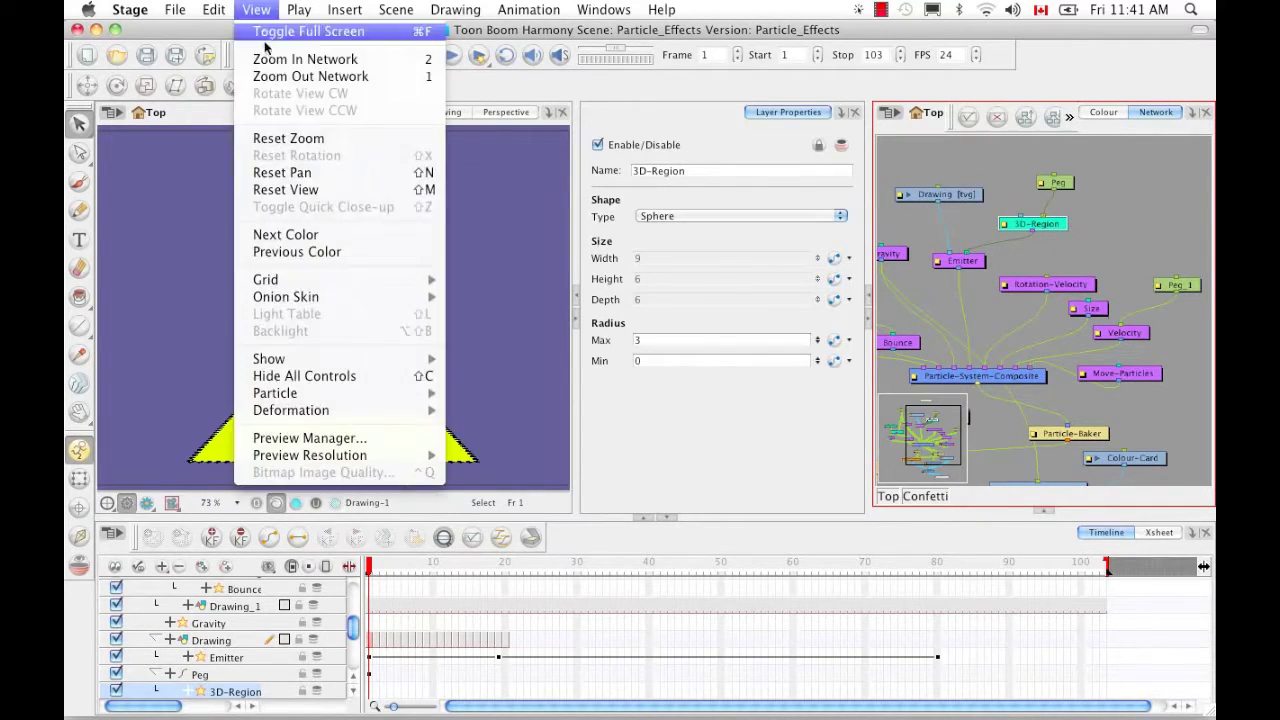
pyautogui.moveTo(320, 360)
pyautogui.click(520, 414)
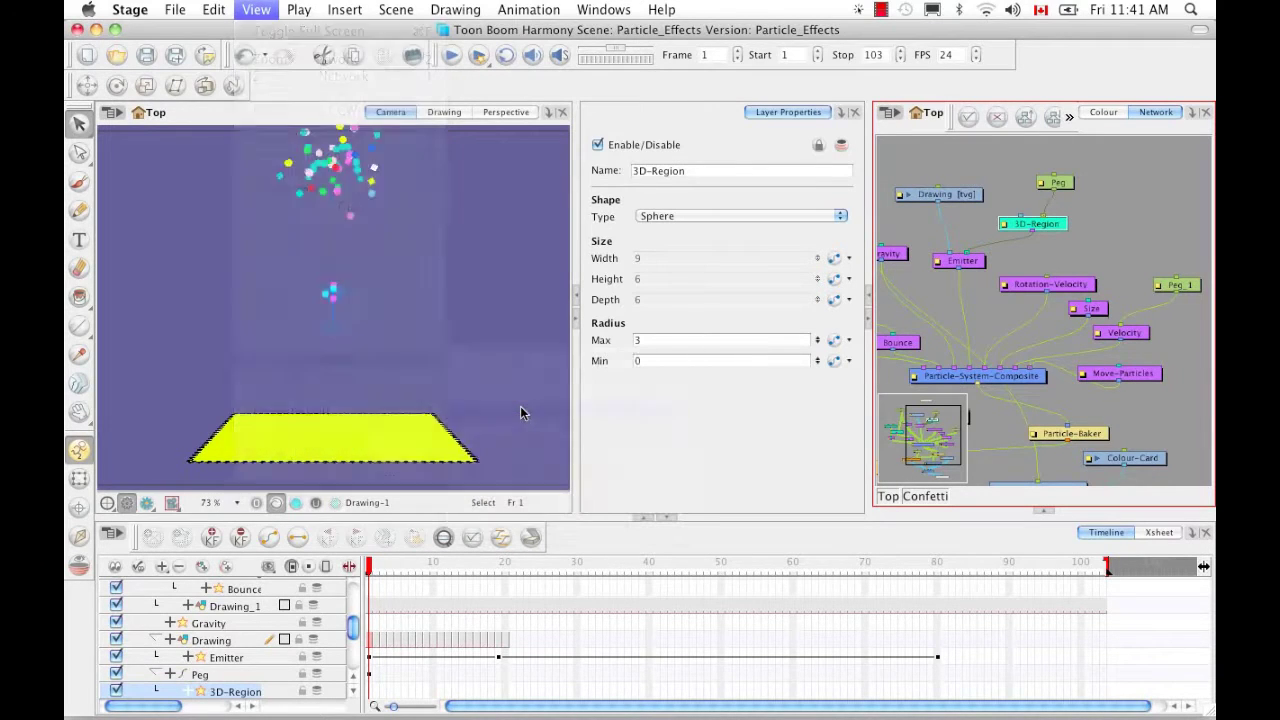
# - Try the Box and Cone shape types on the 3D-Region module
pyautogui.click(843, 219)
pyautogui.click(789, 176)
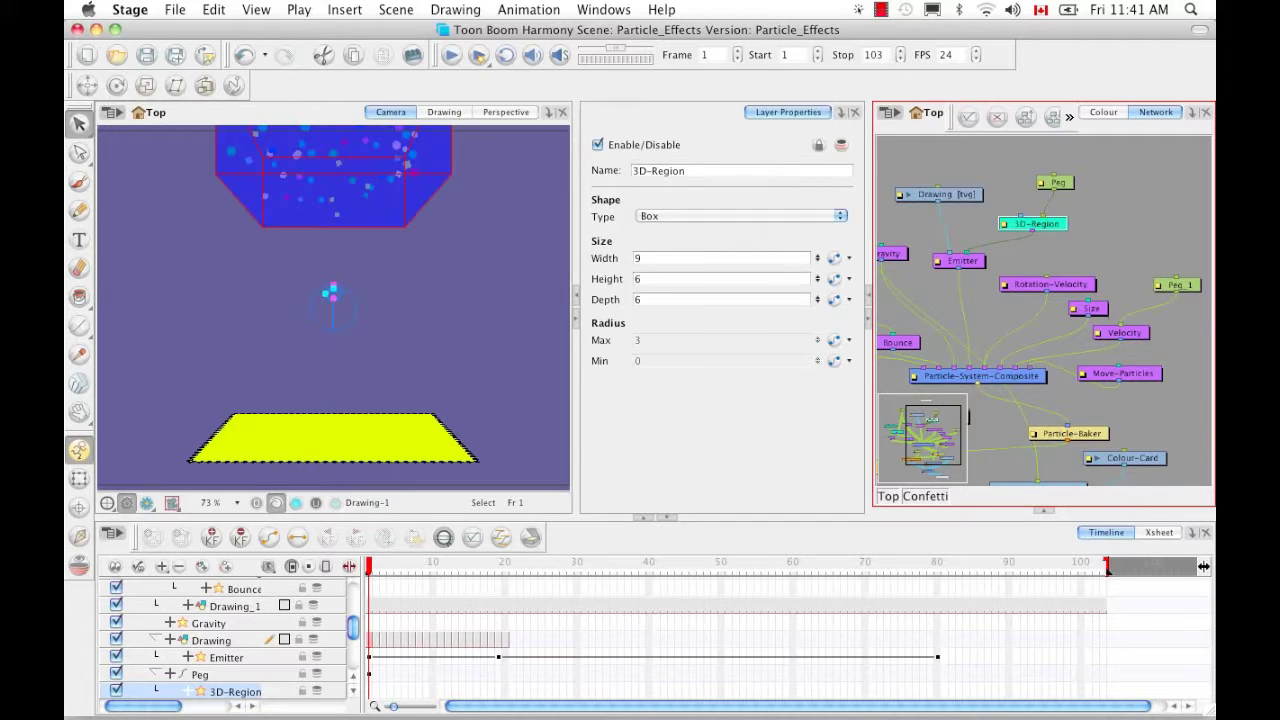
pyautogui.click(832, 216)
pyautogui.click(788, 244)
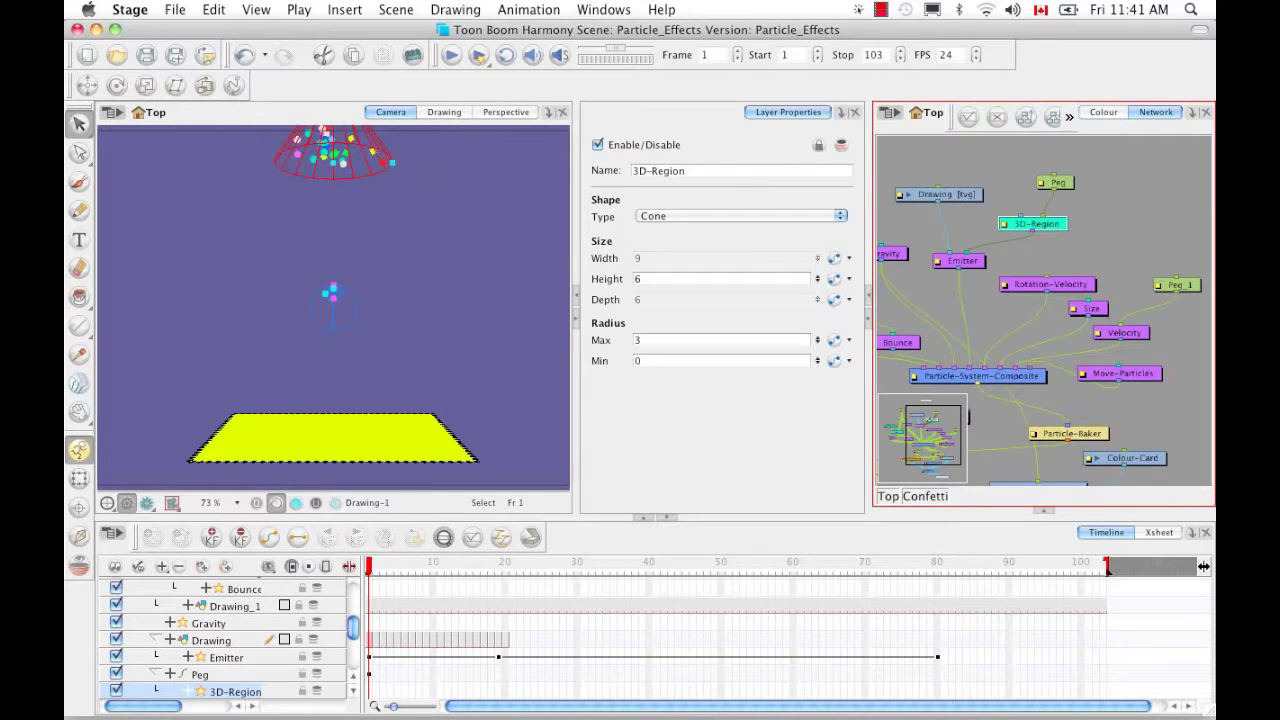
# - Try the Cylinder shape type on the 3D-Region module, then switch it to Box
pyautogui.click(491, 329)
pyautogui.press('space')
pyautogui.moveTo(483, 329); pyautogui.dragTo(476, 375)
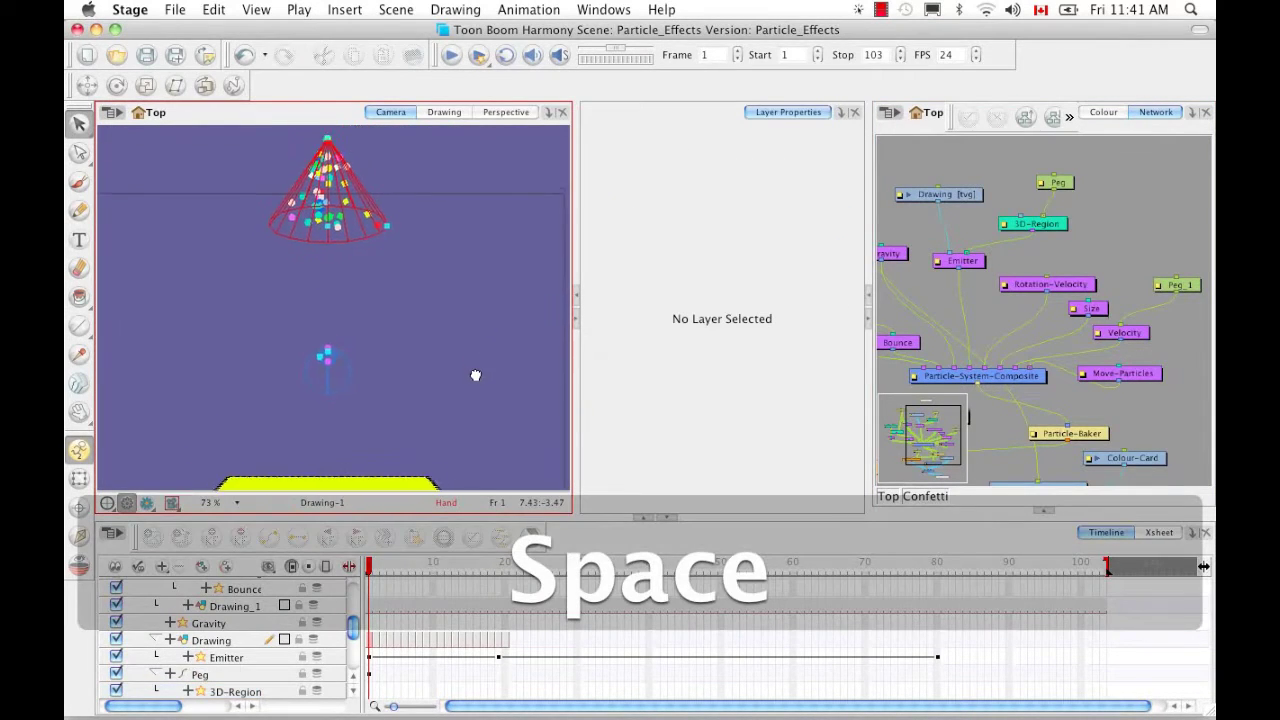
pyautogui.click(1058, 228)
pyautogui.click(841, 216)
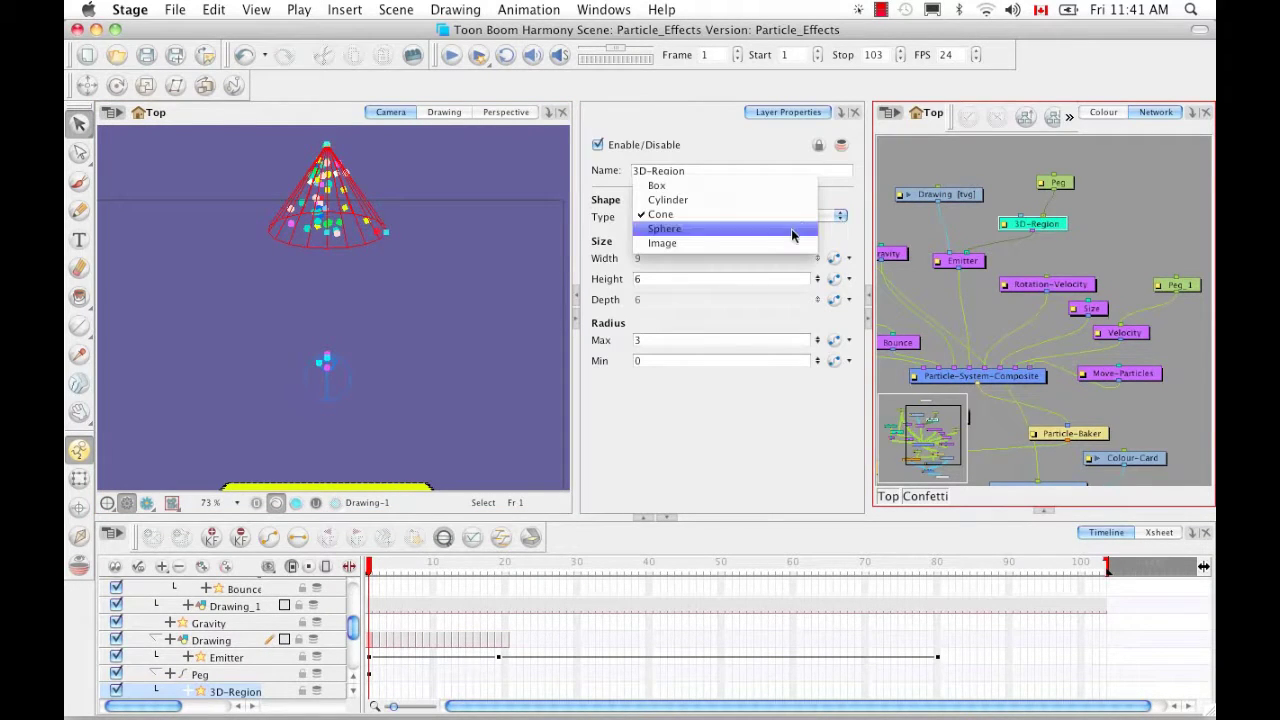
pyautogui.click(798, 200)
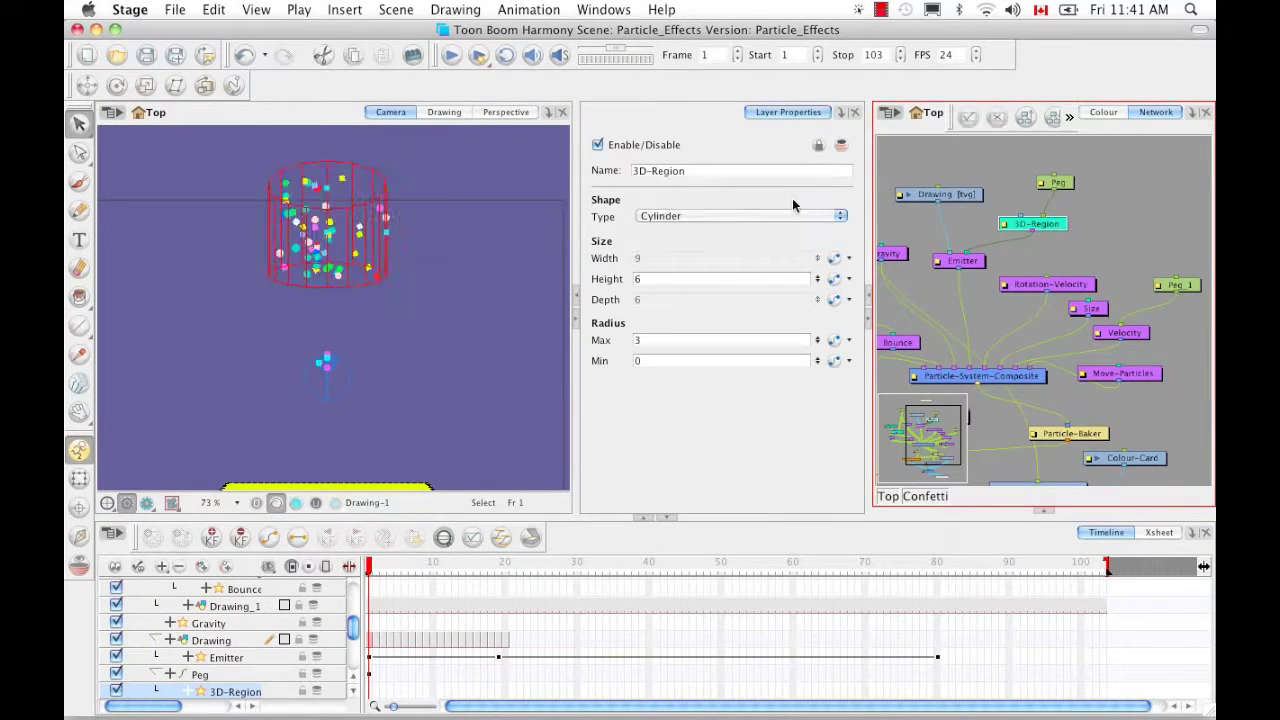
pyautogui.click(838, 216)
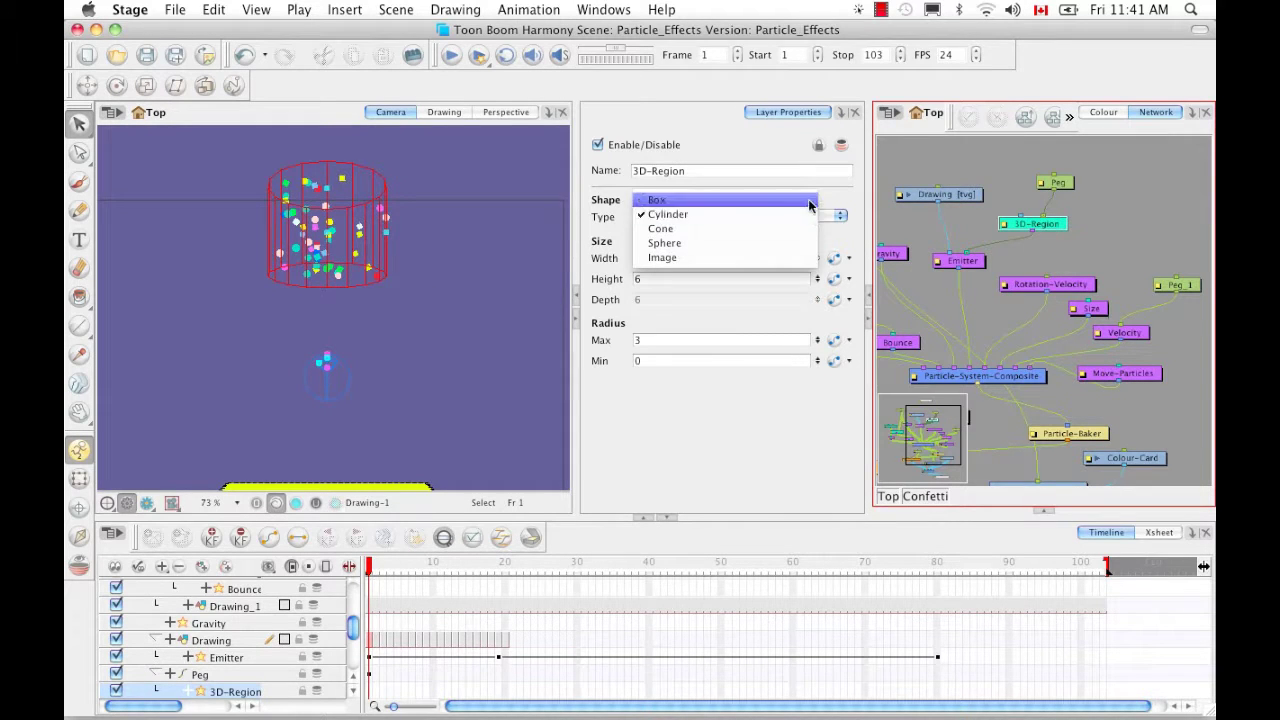
pyautogui.click(814, 199)
# - Compare the Cone and Box shapes on the 3D-Region module again, then restore its type to Sphere
pyautogui.click(840, 216)
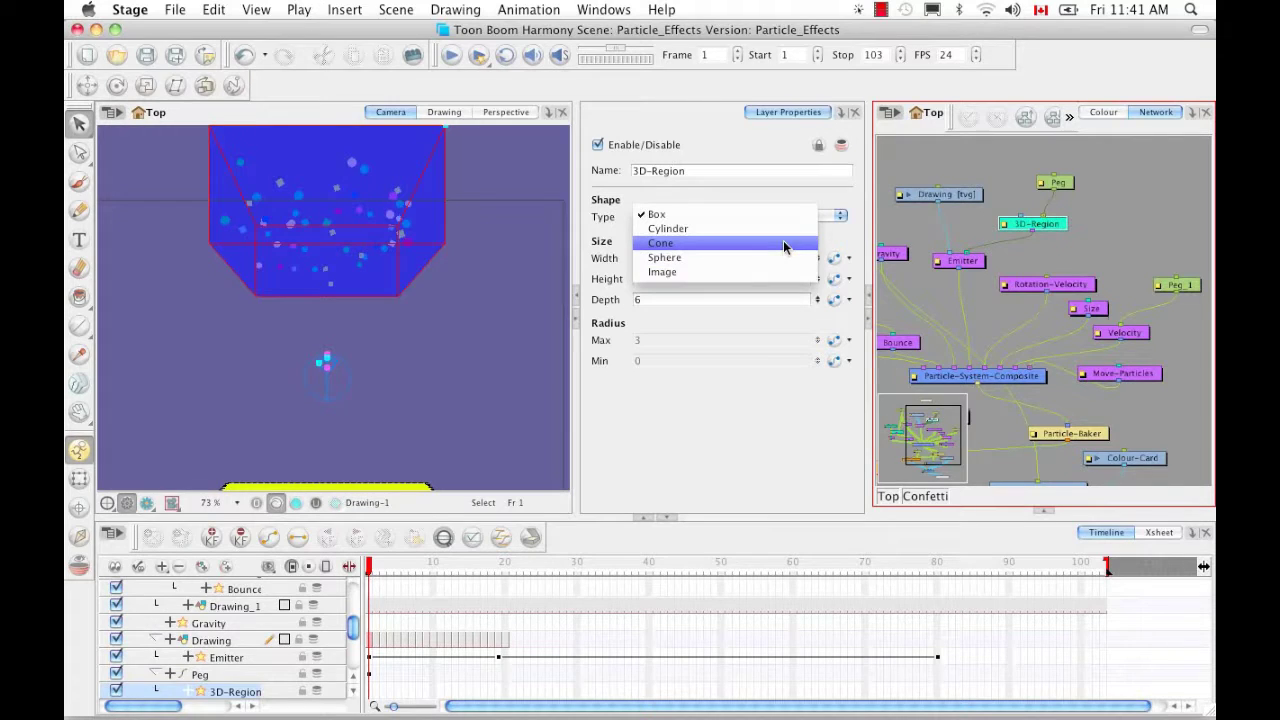
pyautogui.click(783, 242)
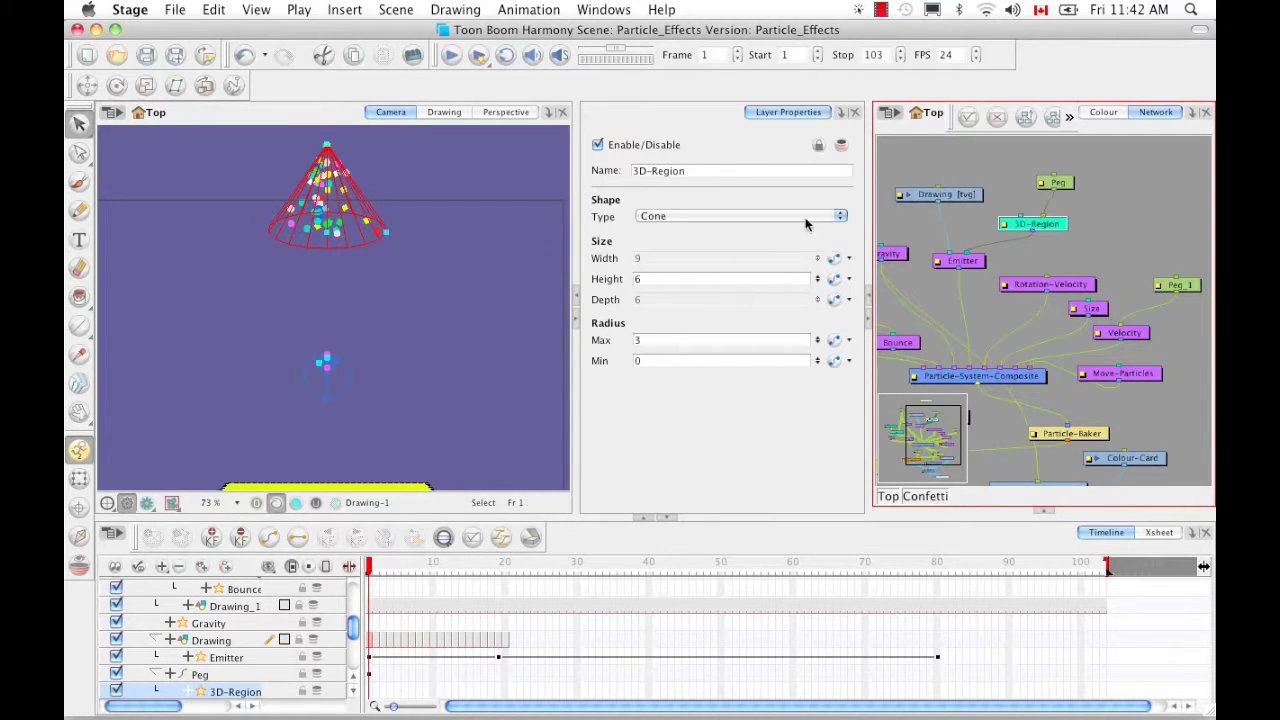
pyautogui.click(836, 216)
pyautogui.click(781, 192)
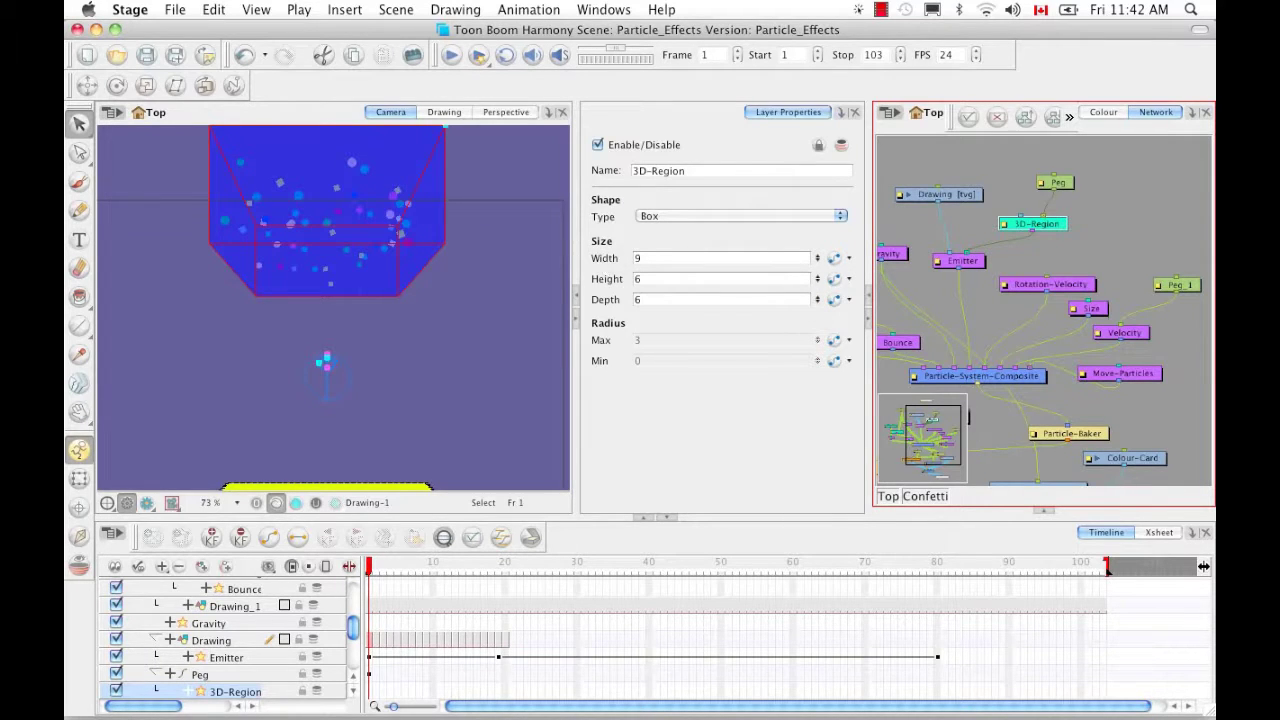
pyautogui.click(838, 217)
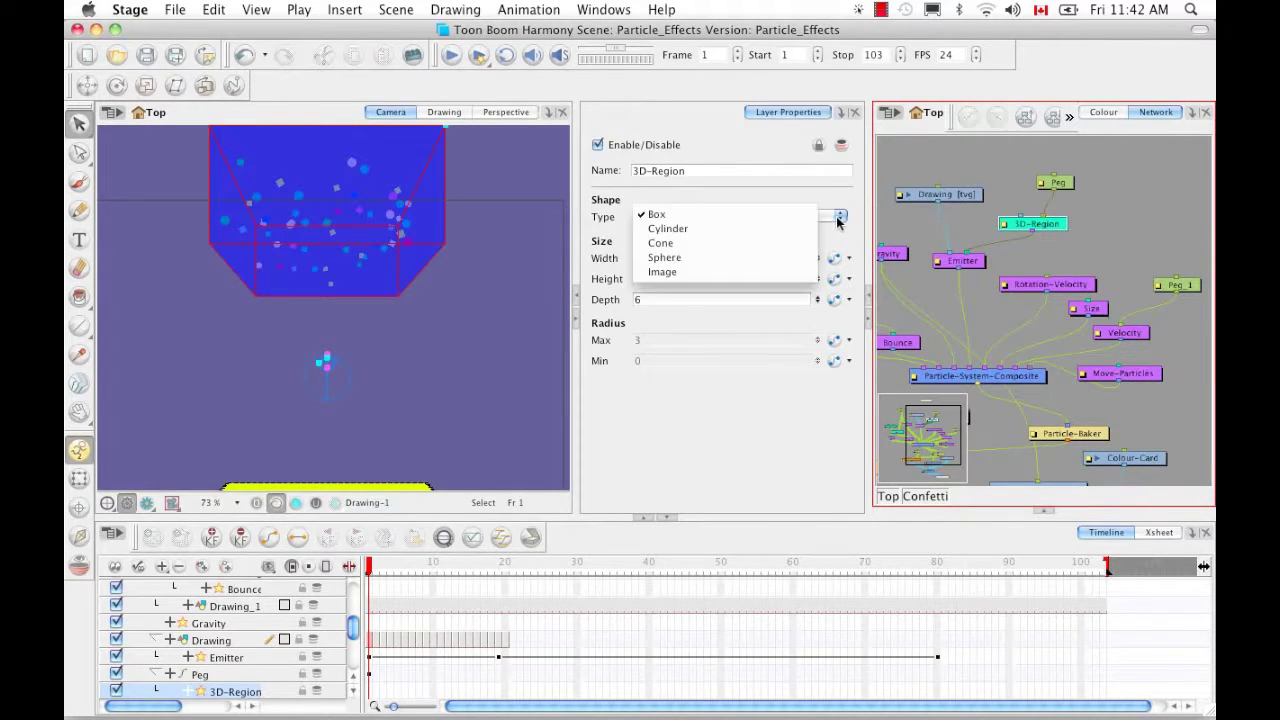
pyautogui.click(792, 258)
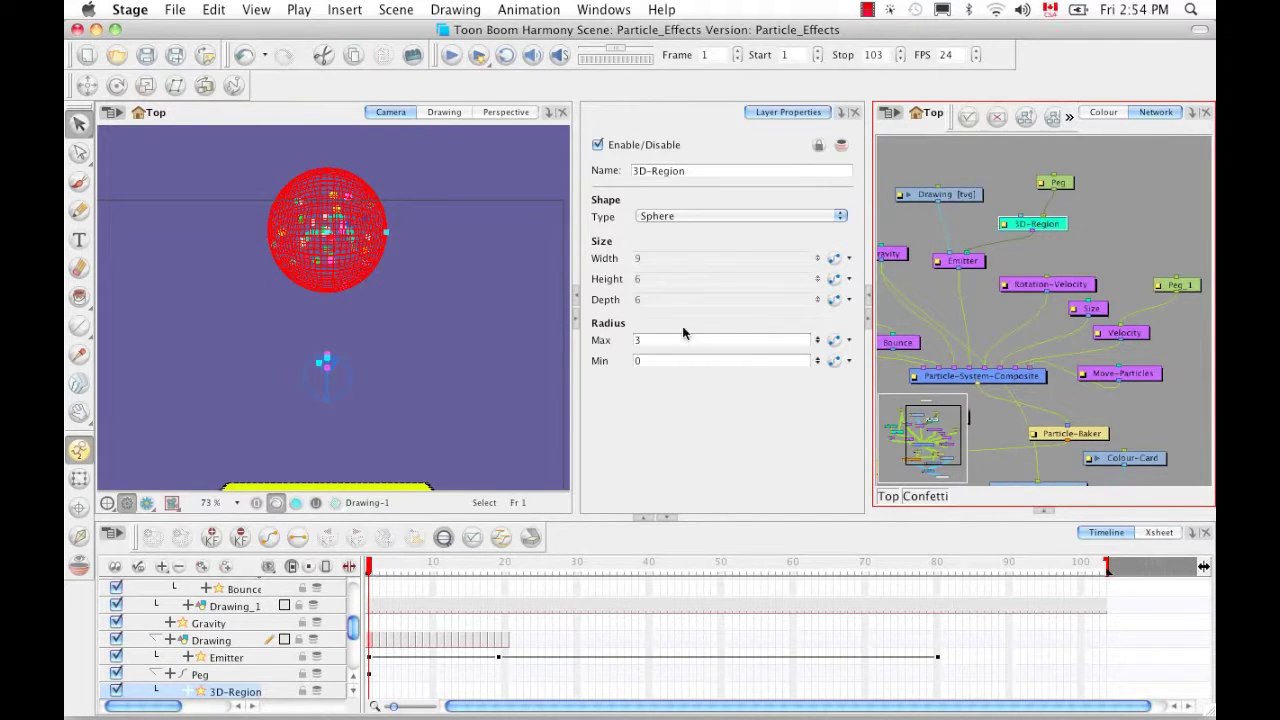
# - Disable the Peg connected above the 3D-Region module
pyautogui.click(994, 258)
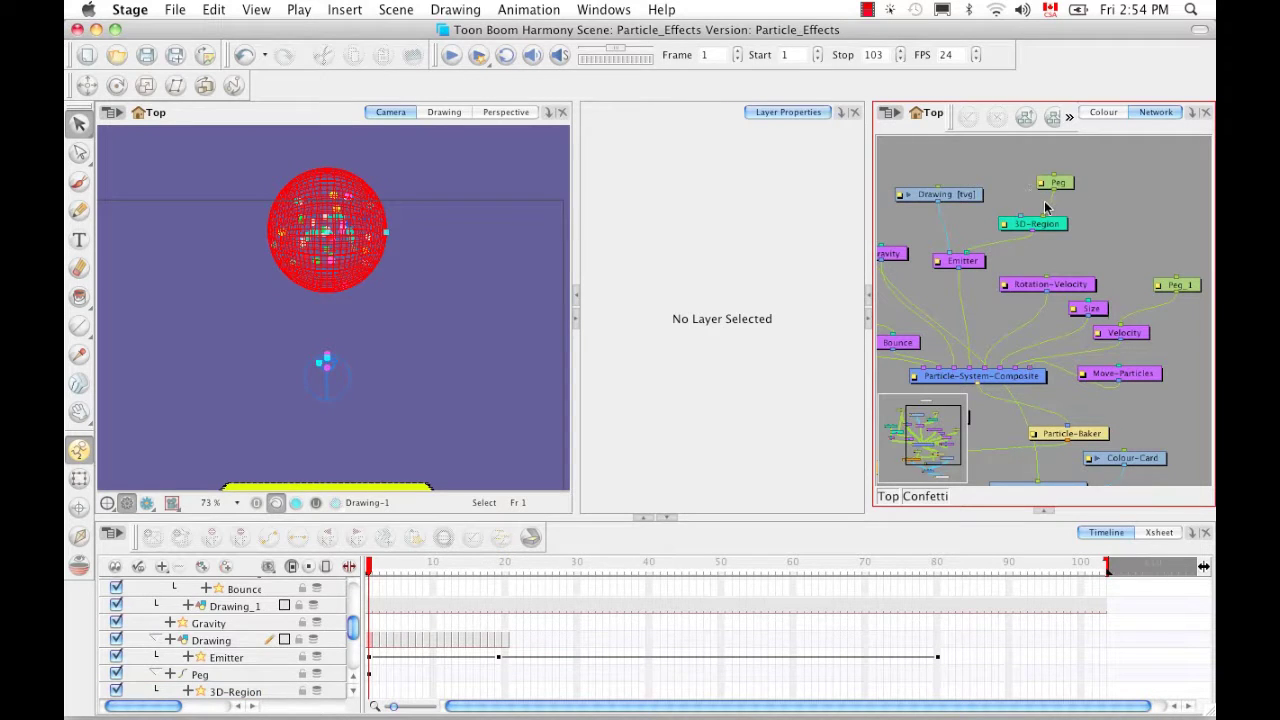
pyautogui.click(1053, 232)
pyautogui.click(1060, 187)
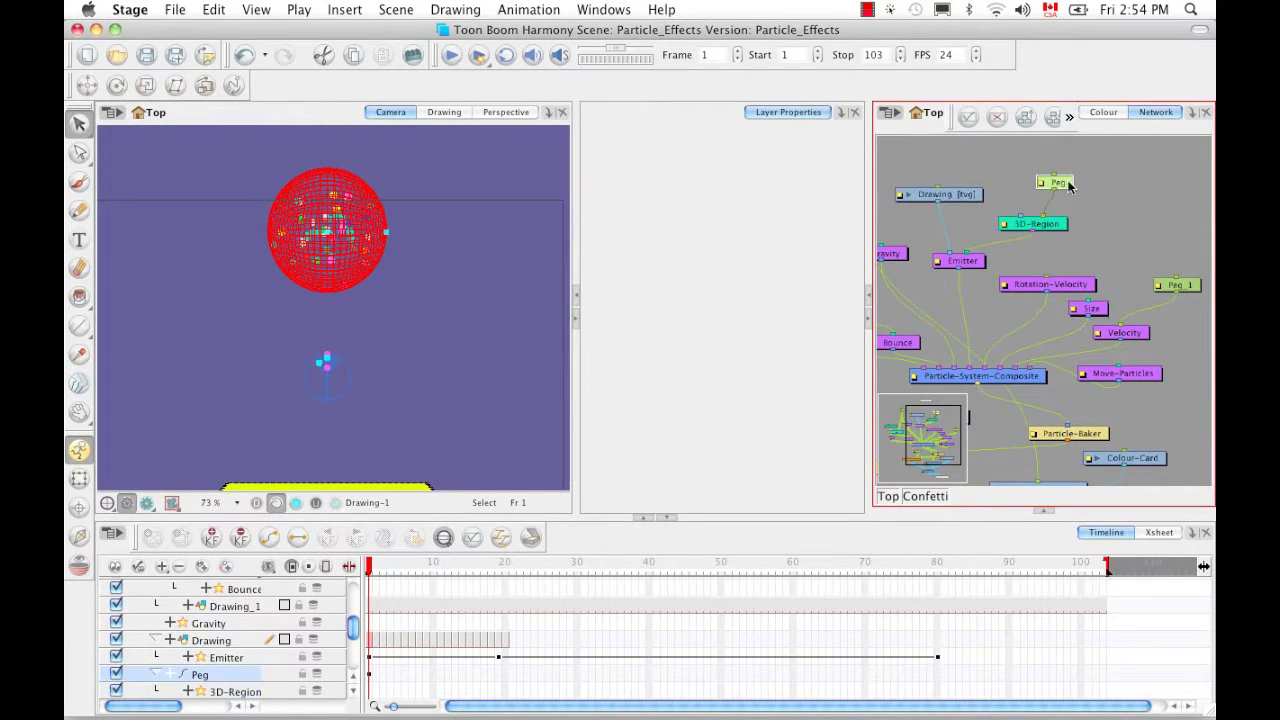
pyautogui.press('d')
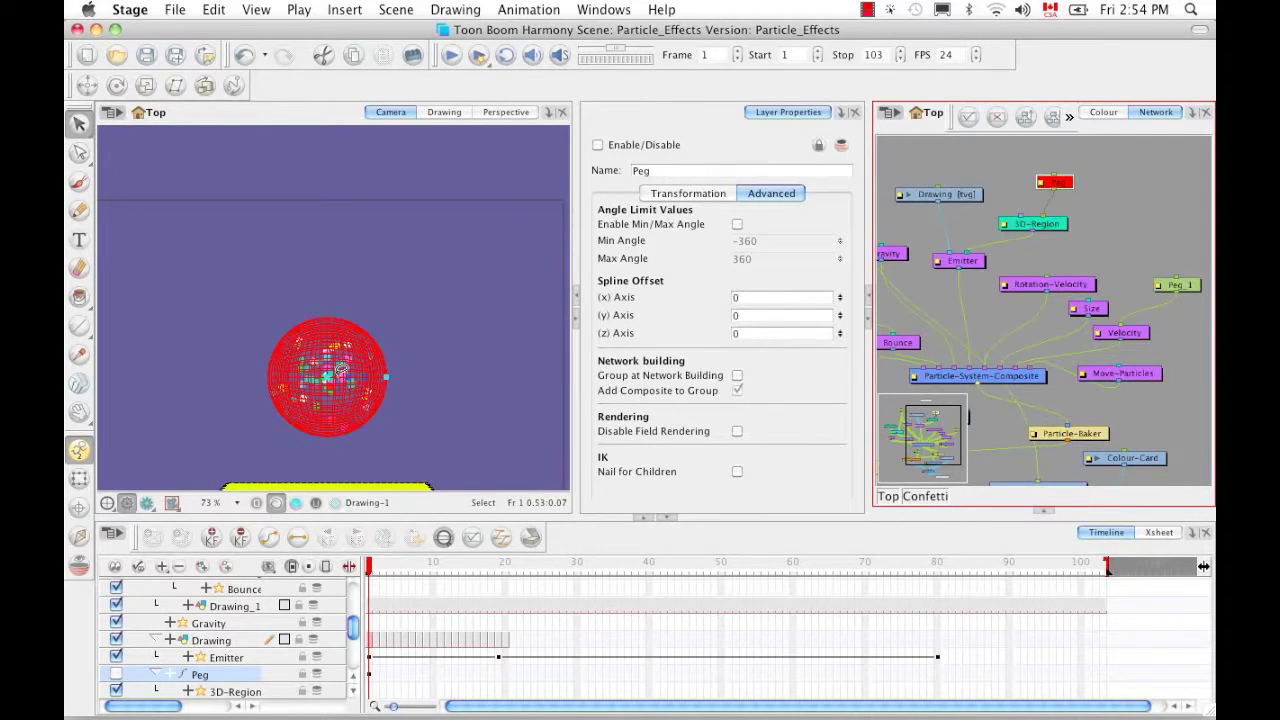
# - Examine the spherical emitter region's position relative to the yellow floor in the Perspective view at 50% zoom
pyautogui.click(506, 112)
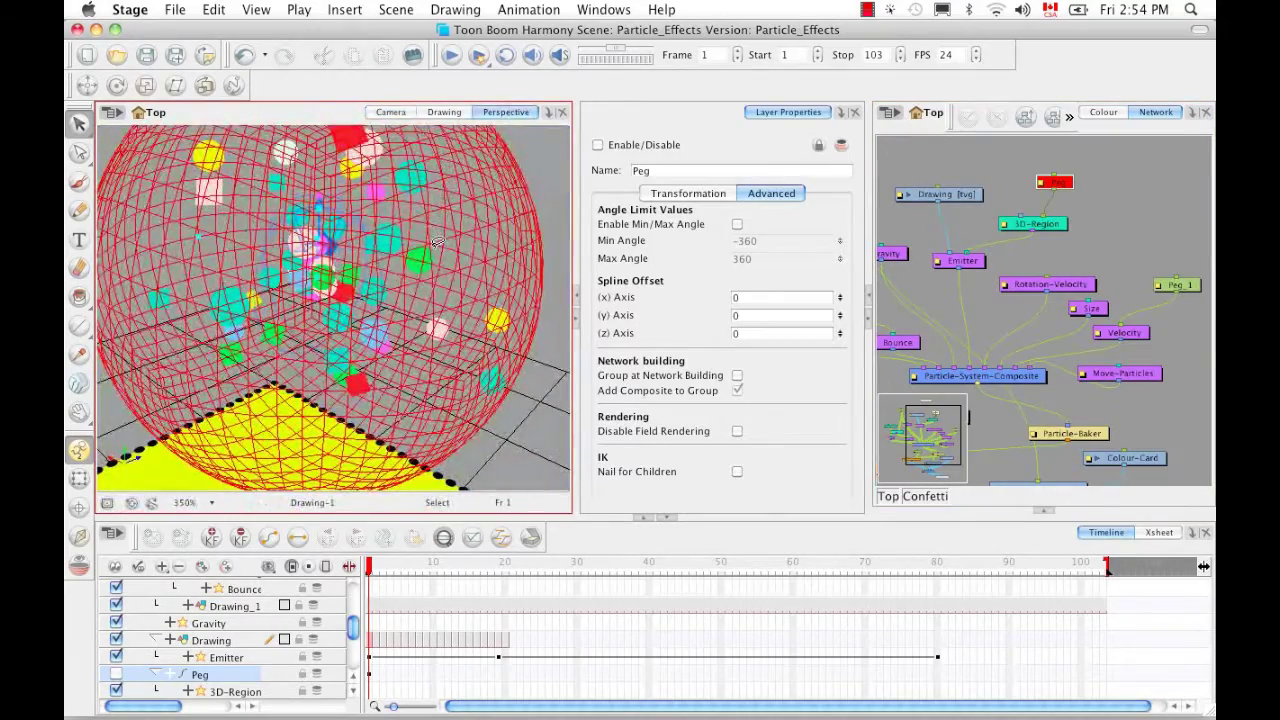
pyautogui.press('1')
pyautogui.press('1')
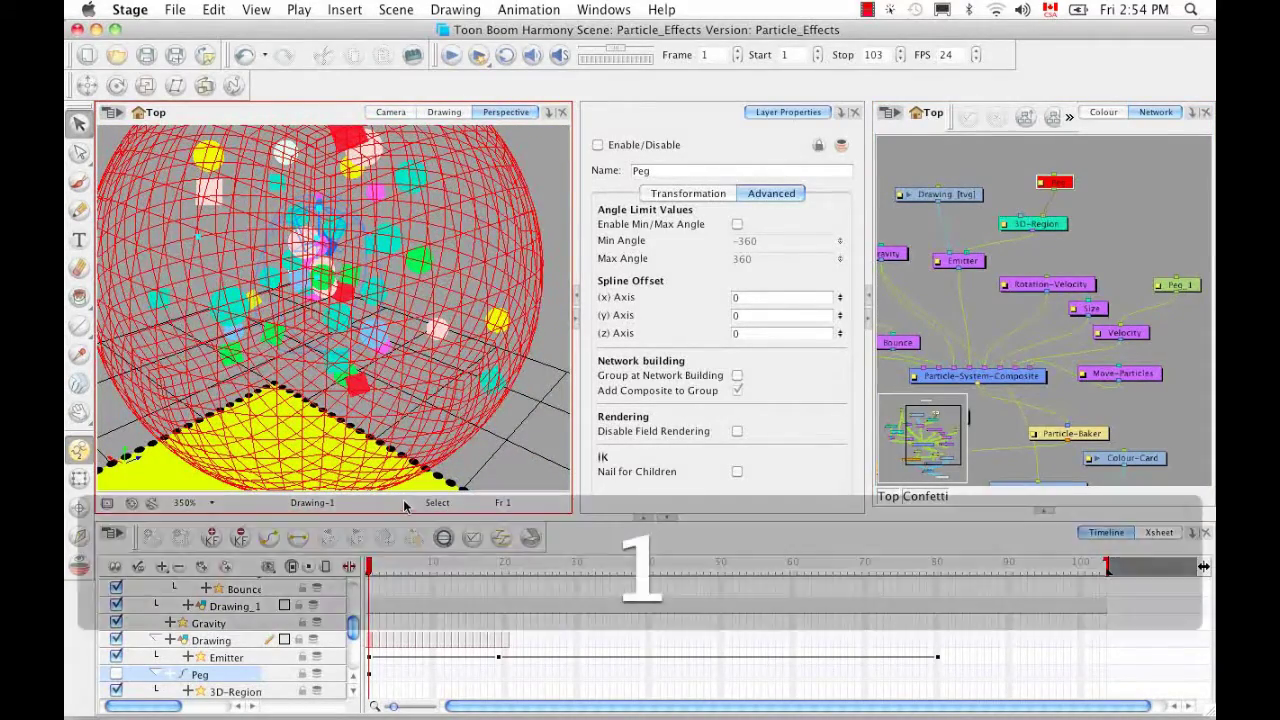
pyautogui.press('1')
pyautogui.press('1')
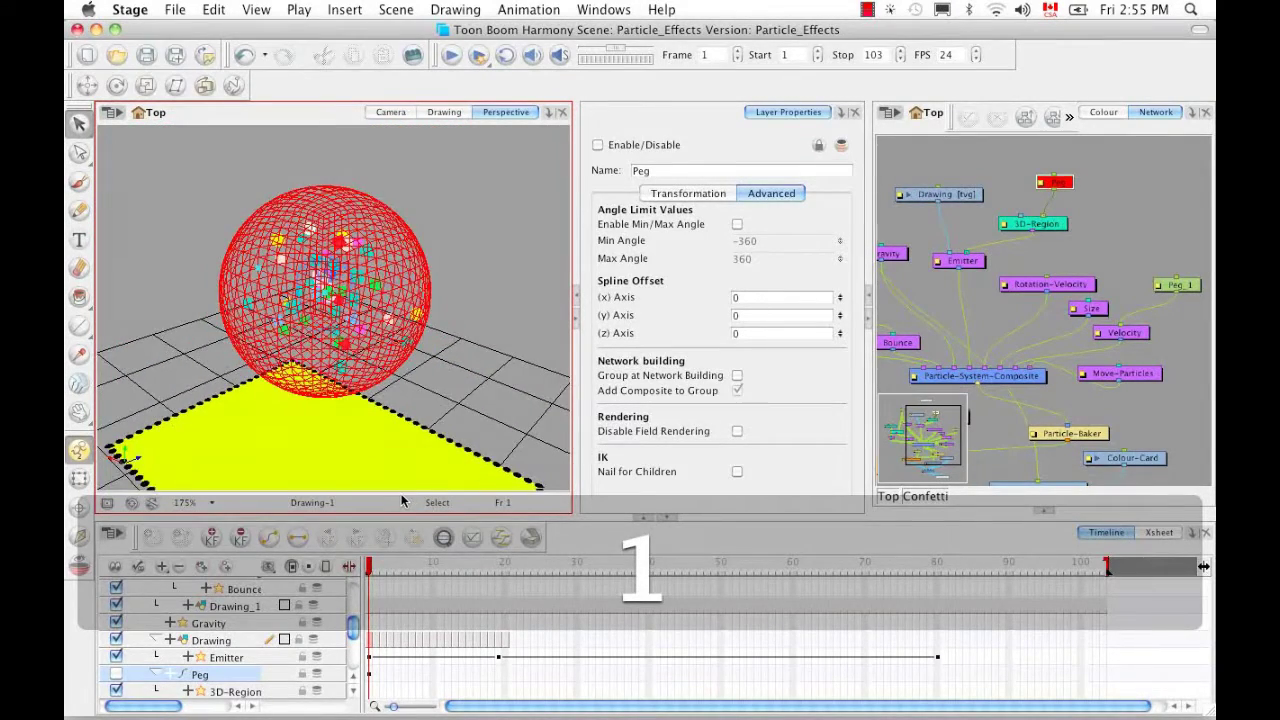
pyautogui.press('1')
pyautogui.press('1')
pyautogui.press('1')
pyautogui.press('1')
pyautogui.press('1')
pyautogui.press('1')
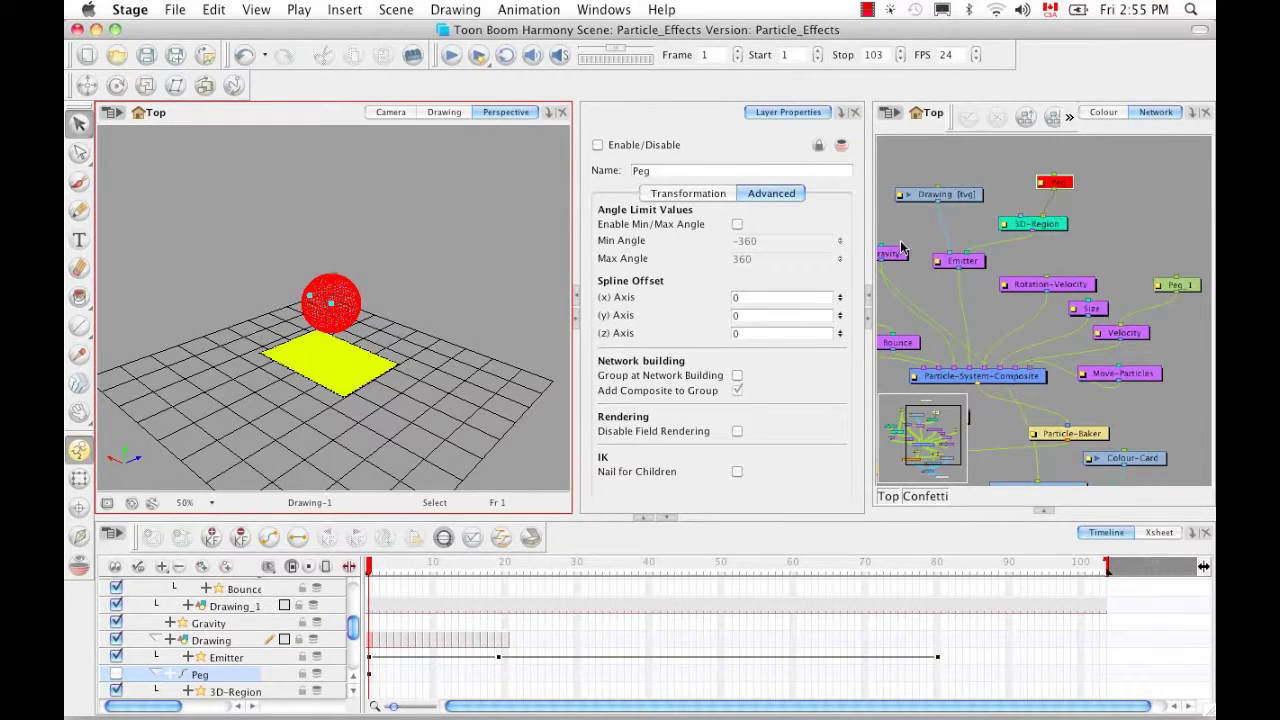
# - Review the transformation properties of the Peg above the 3D-Region, then enable the Peg again
pyautogui.click(693, 195)
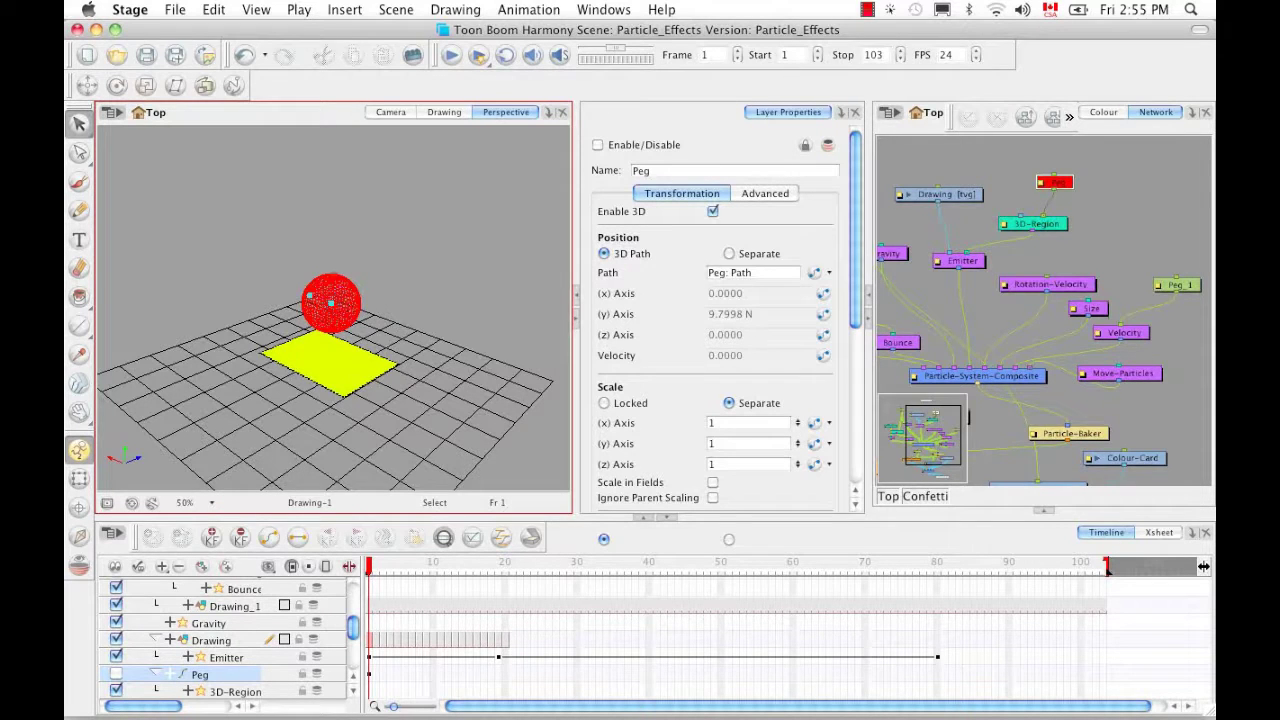
pyautogui.click(1055, 185)
pyautogui.press('a')
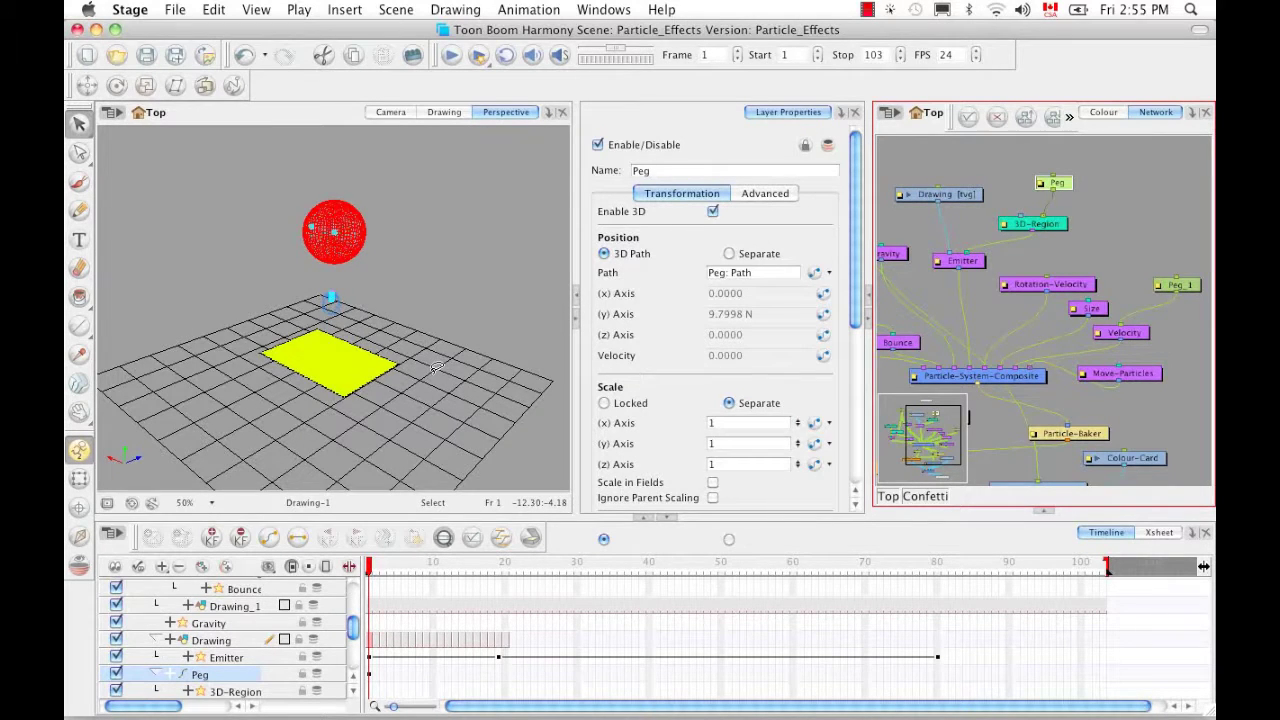
# - Enable Apply Gravity between Particles (Relative Gravity) in the Gravity module's layer properties
pyautogui.click(1030, 468)
pyautogui.press('space')
pyautogui.moveTo(1007, 459); pyautogui.dragTo(1131, 429)
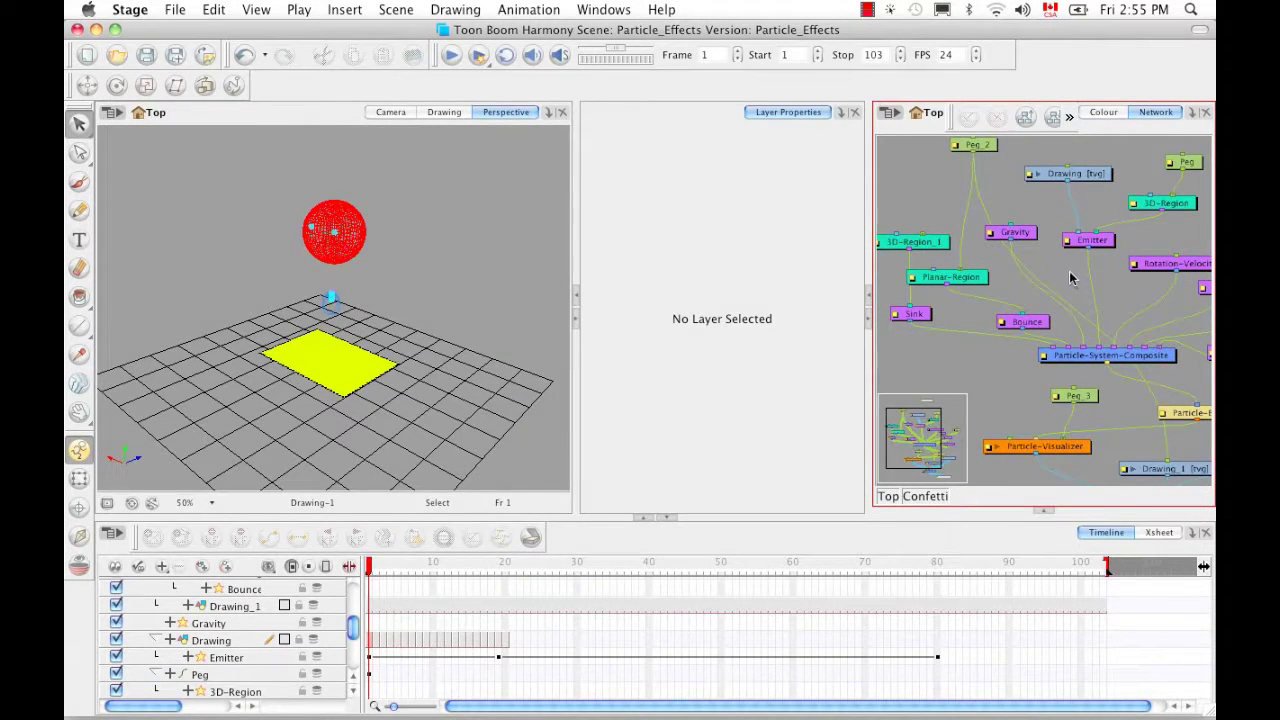
pyautogui.click(1022, 234)
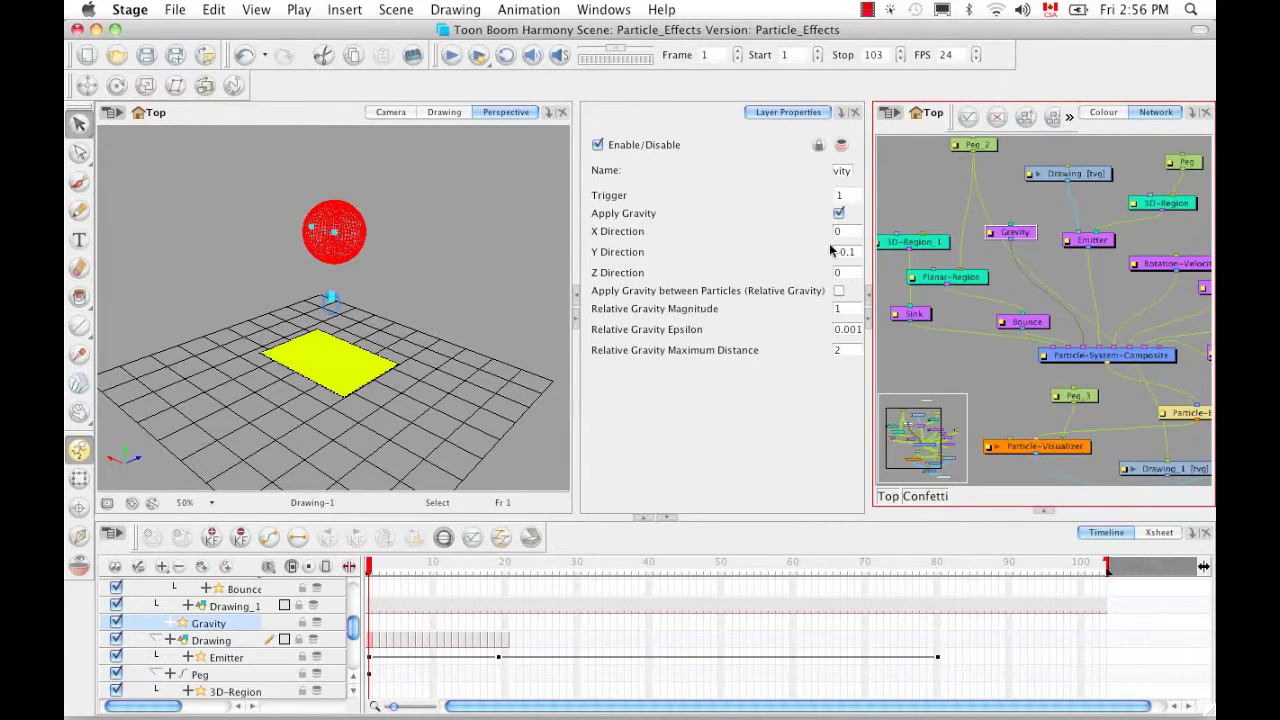
pyautogui.doubleClick(987, 237)
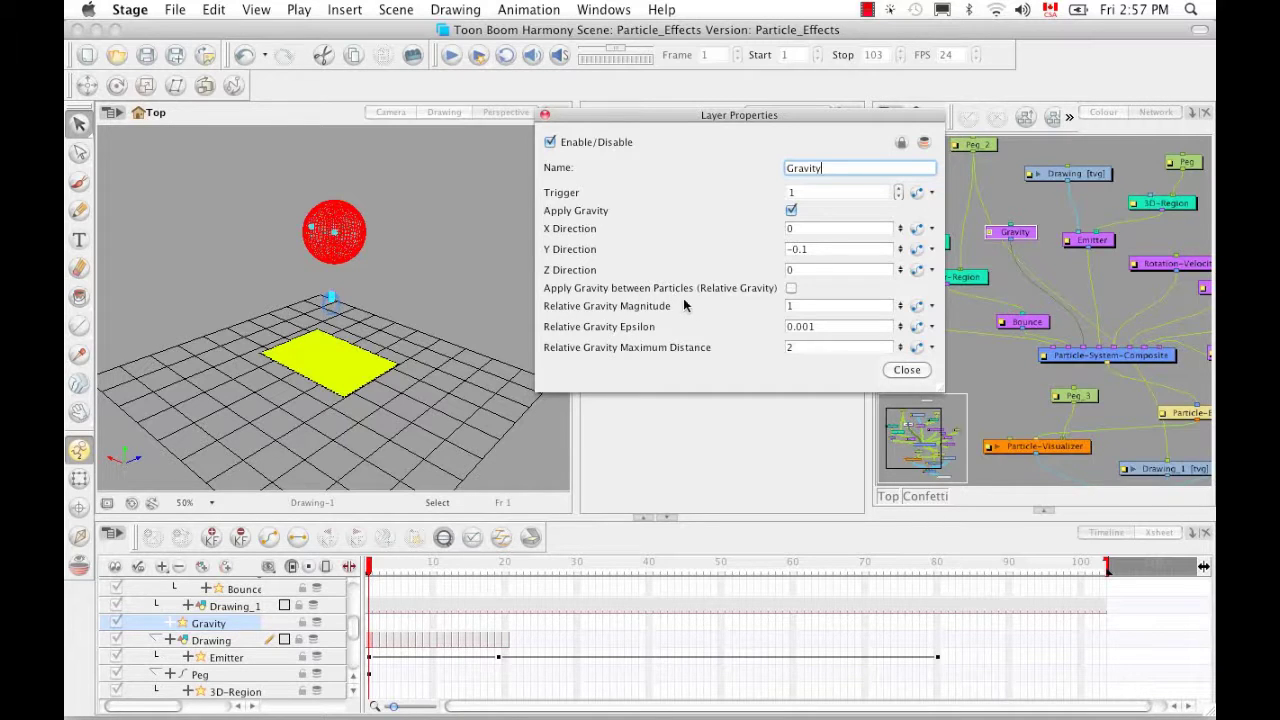
pyautogui.click(791, 290)
pyautogui.click(906, 370)
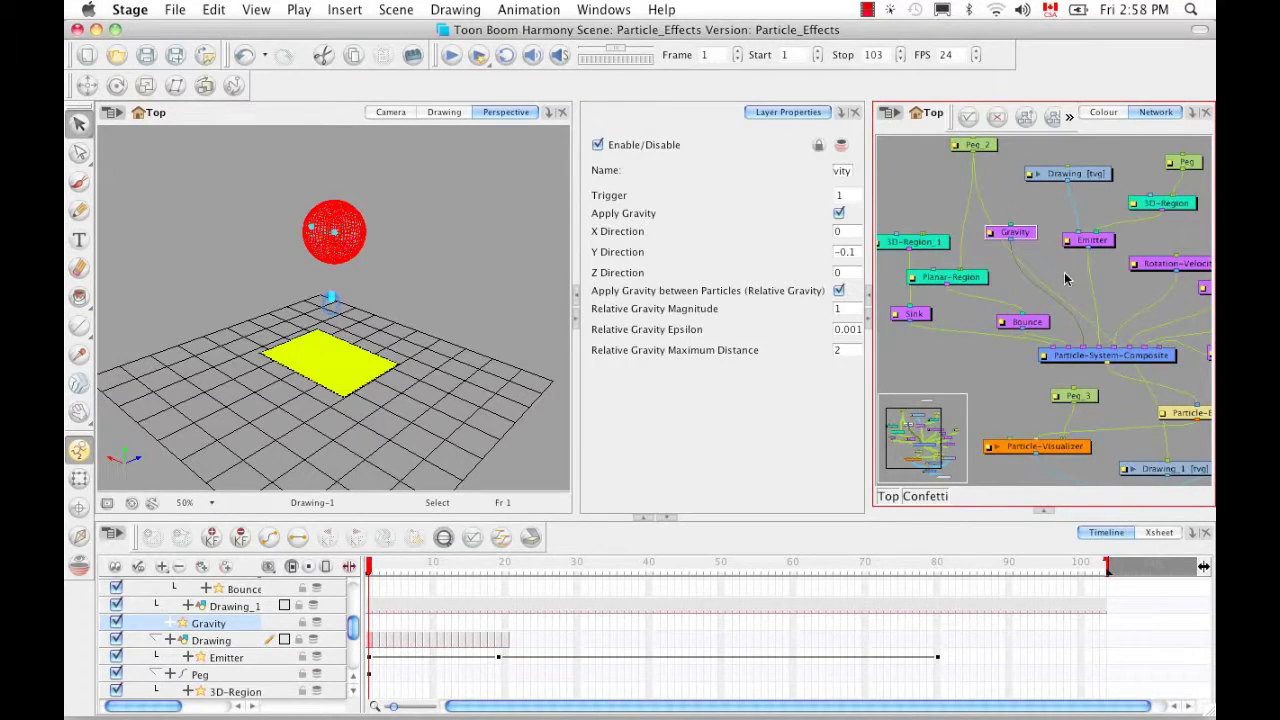
# - Review the Bounce module's properties, then disable and re-enable Peg_2 to compare the yellow plane's orientation in the Perspective view
pyautogui.click(1019, 324)
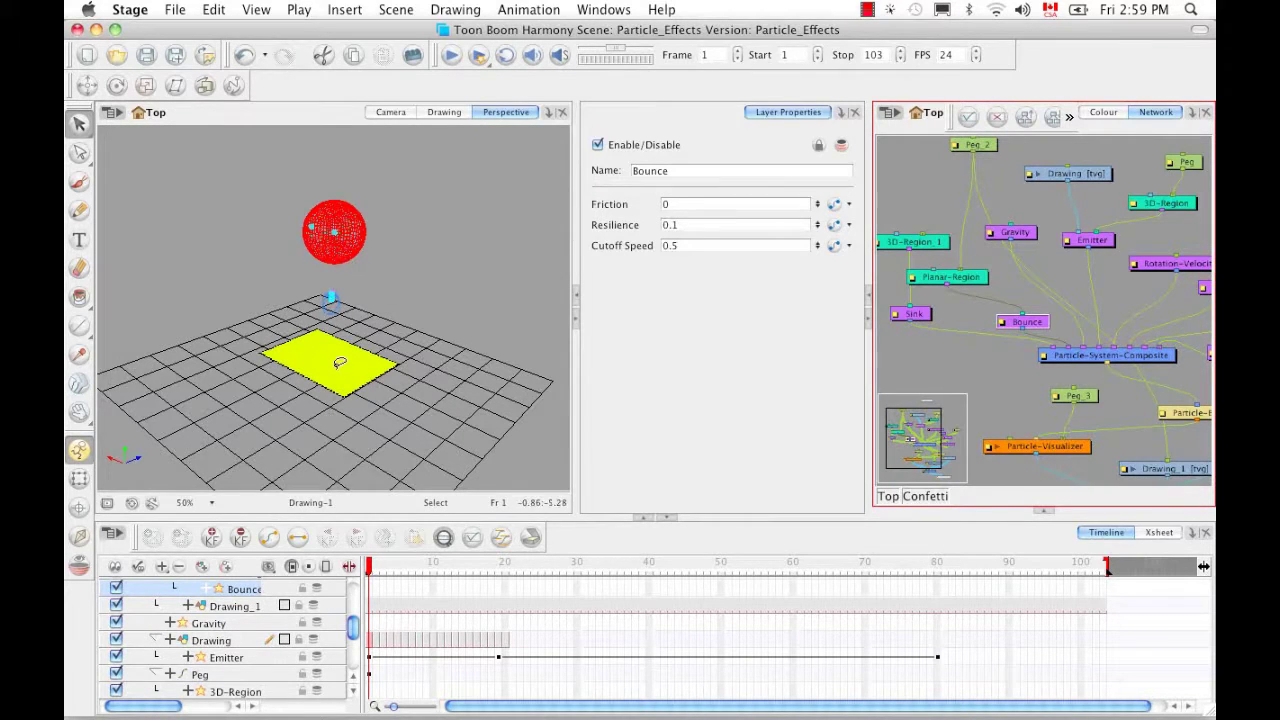
pyautogui.click(988, 146)
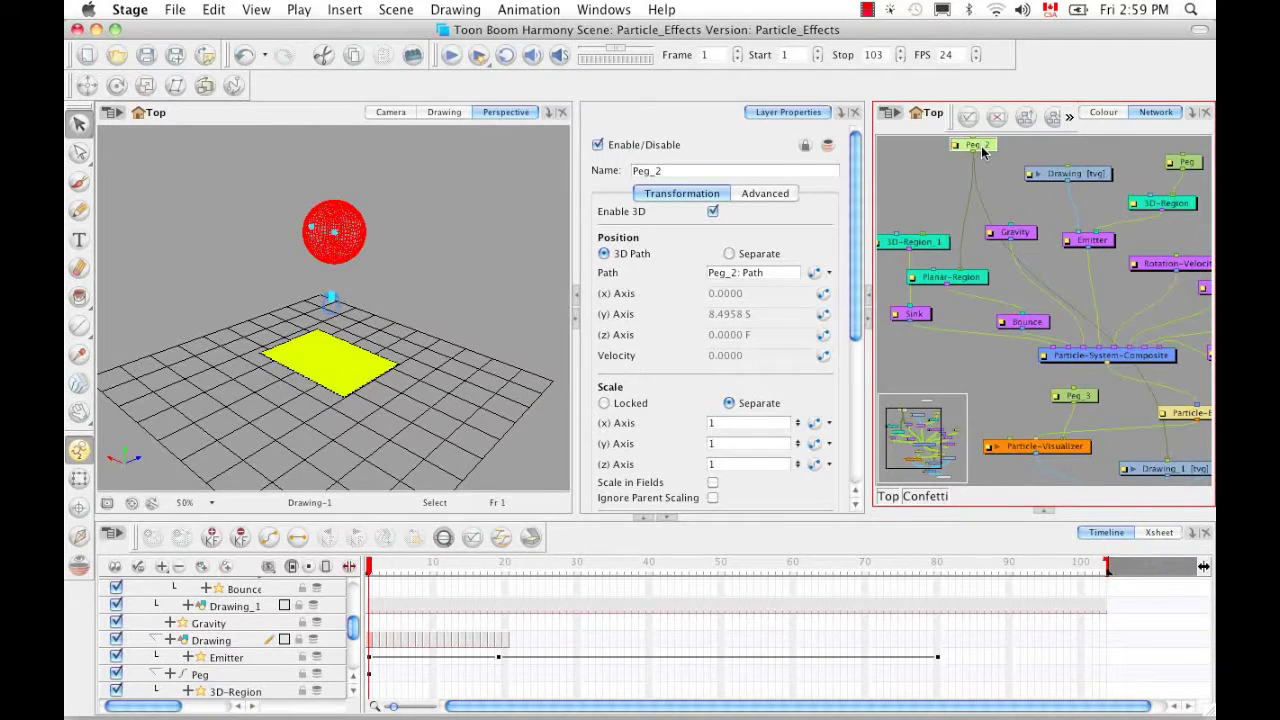
pyautogui.press('d')
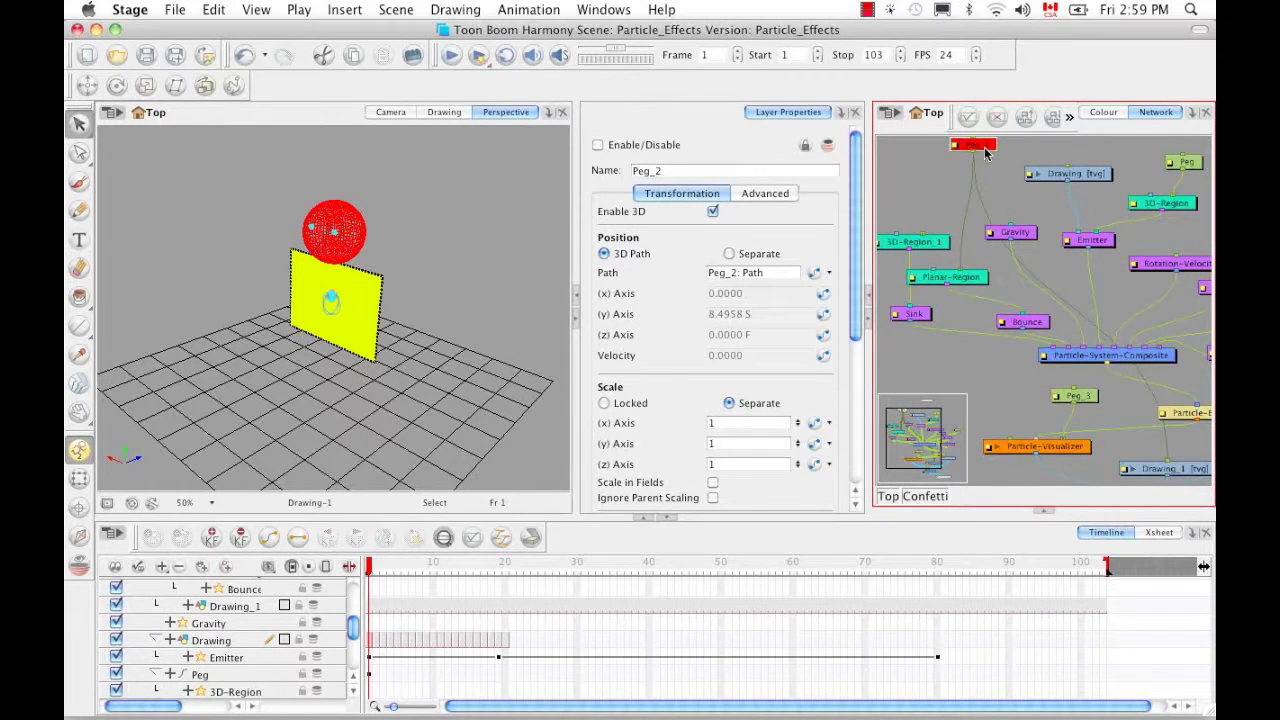
pyautogui.press('a')
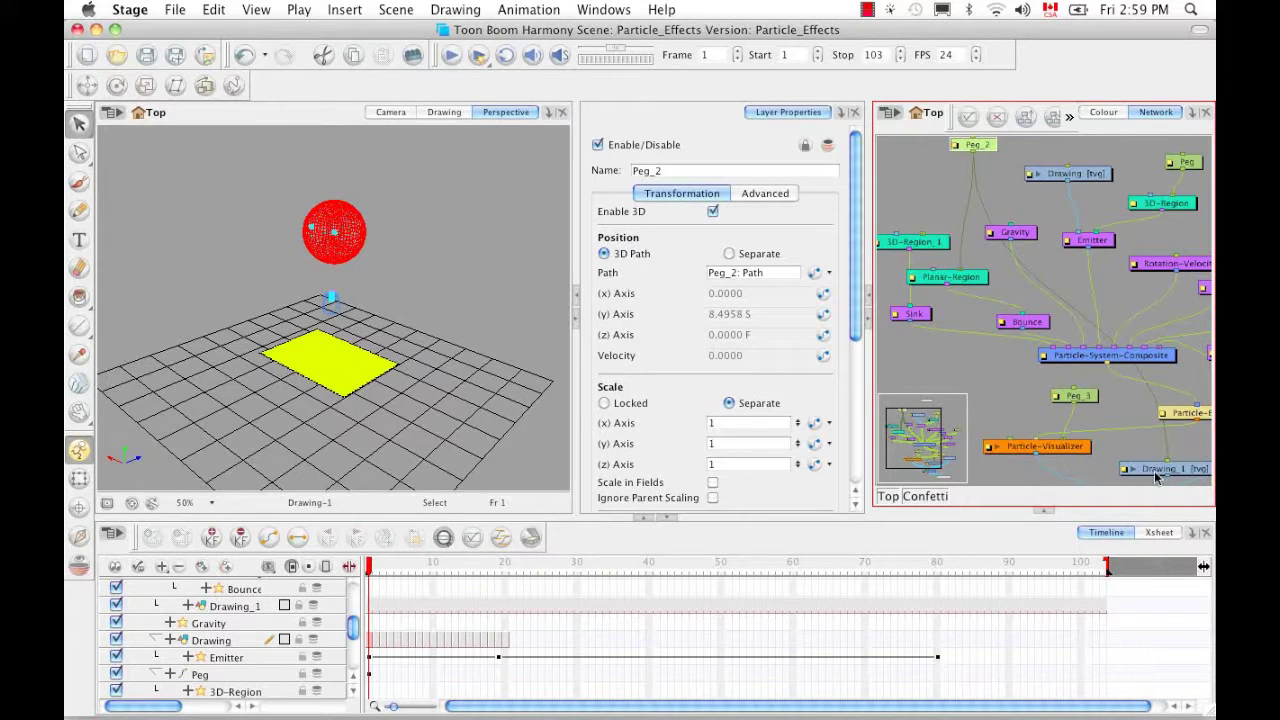
# - Trace the network connections around Drawing_1, the Composite and the Particle-System-Composite, then examine the Bounce module's Friction, Resilience and Cutoff Speed
pyautogui.press('space')
pyautogui.moveTo(1148, 443); pyautogui.dragTo(1073, 316)
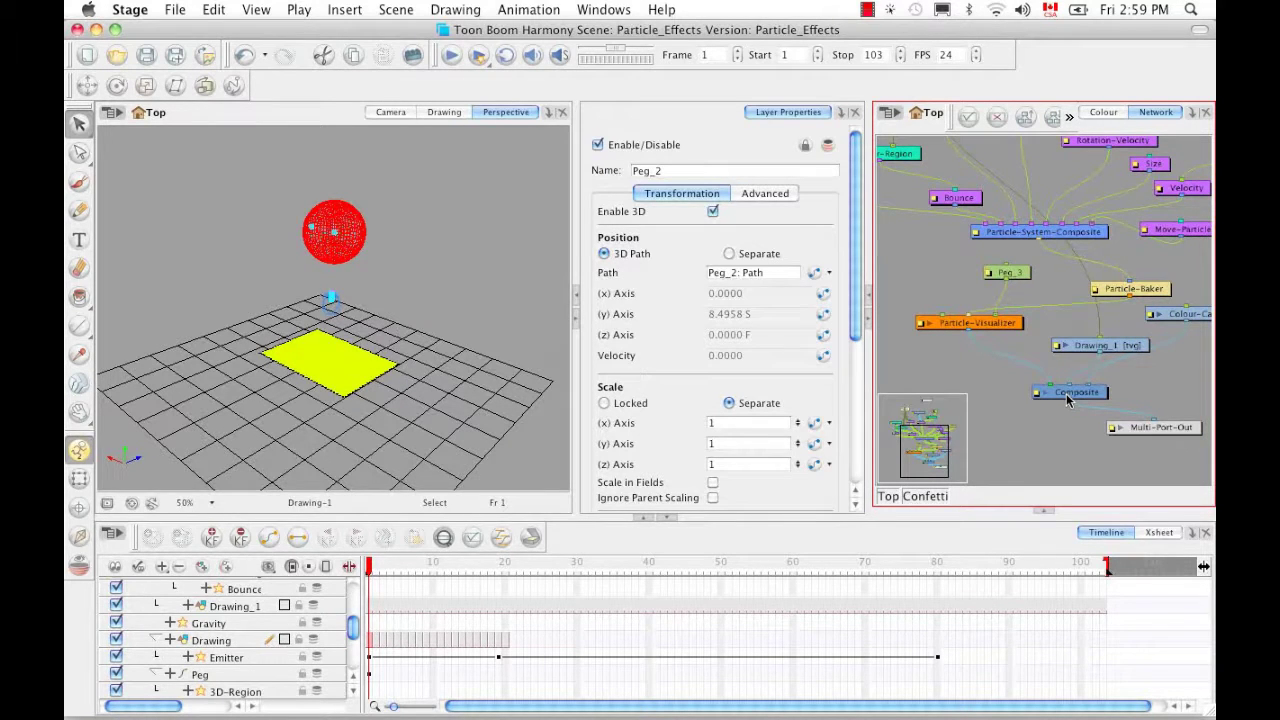
pyautogui.press('space')
pyautogui.moveTo(1079, 356); pyautogui.dragTo(1083, 362)
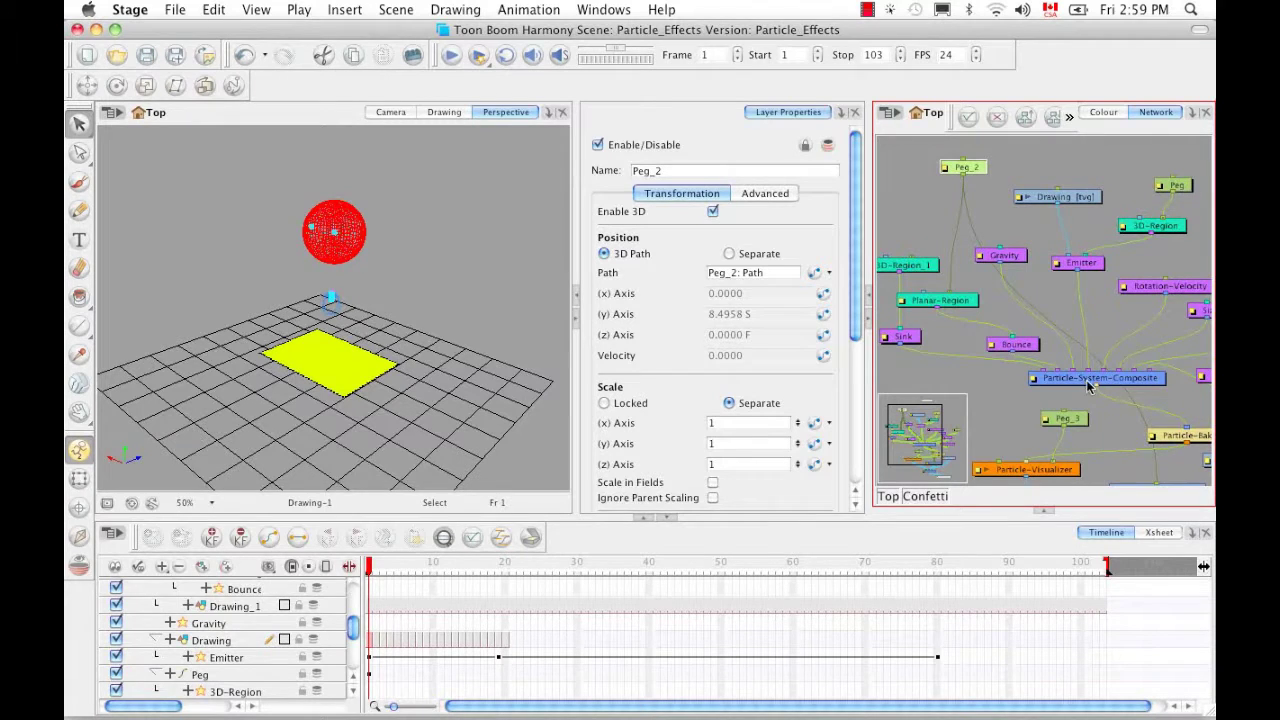
pyautogui.press('space')
pyautogui.moveTo(1106, 414); pyautogui.dragTo(1096, 339)
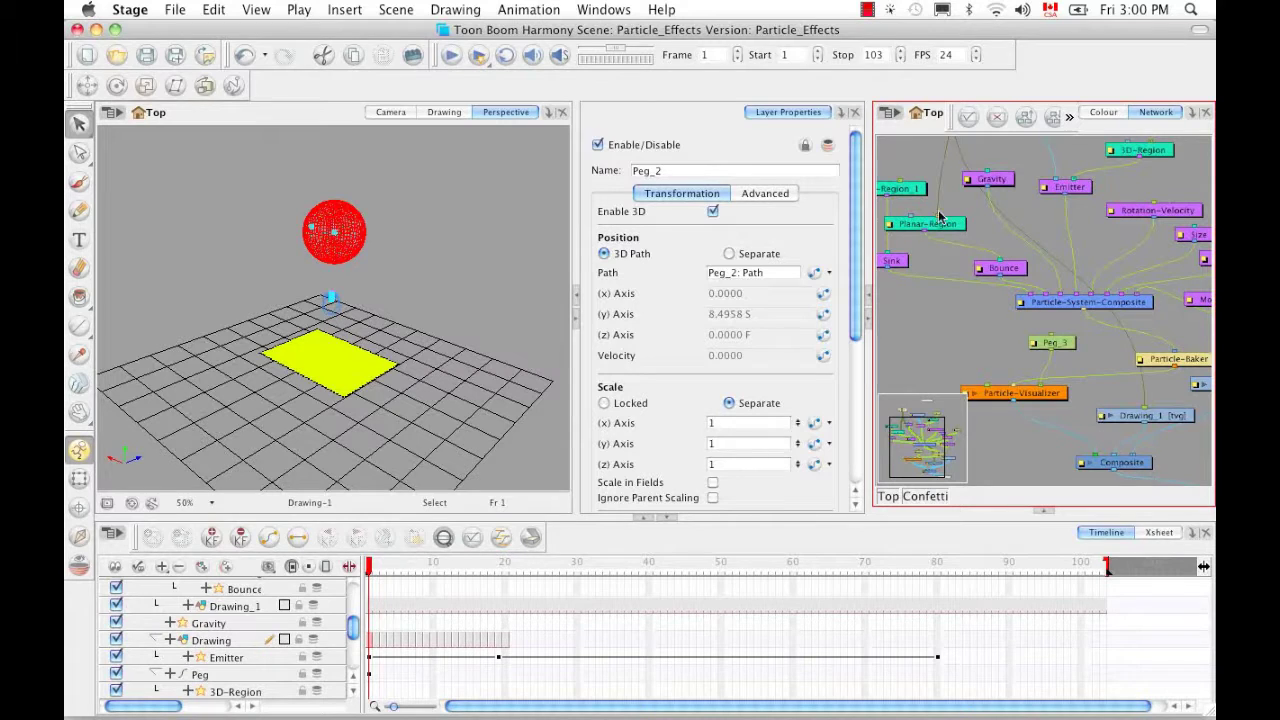
pyautogui.press('space')
pyautogui.moveTo(1024, 250); pyautogui.dragTo(1066, 345)
pyautogui.click(1059, 368)
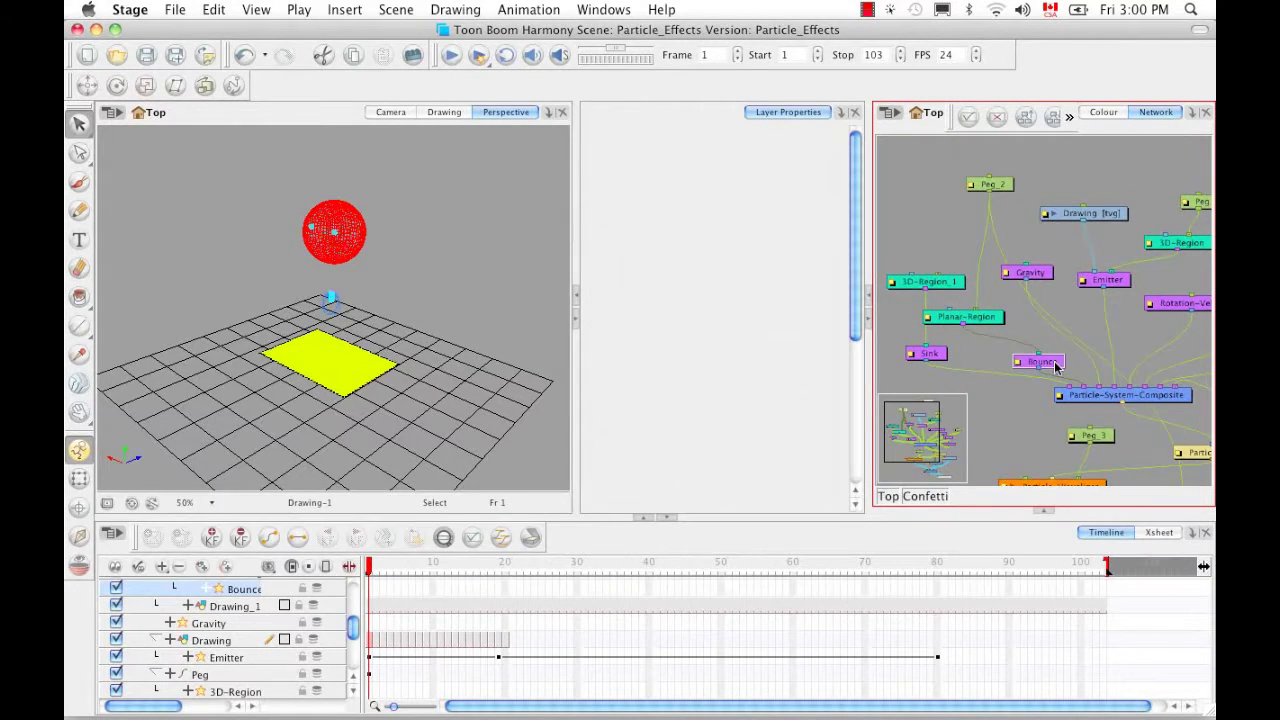
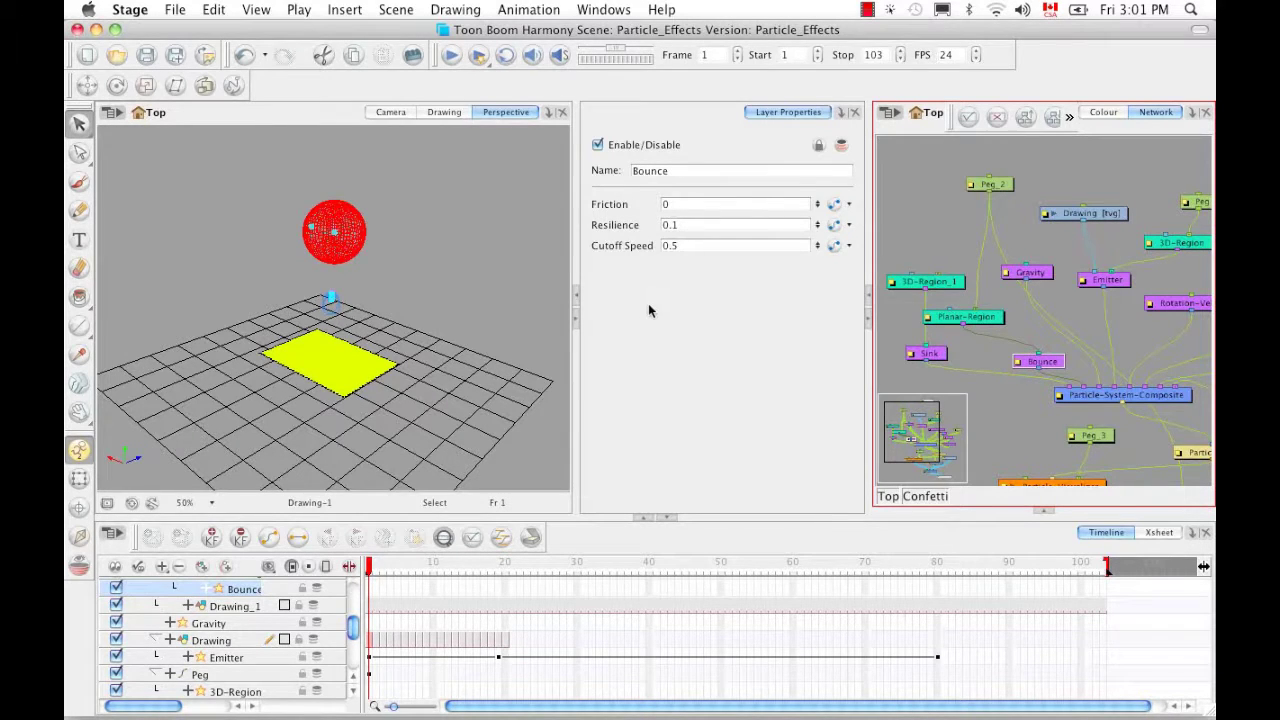
# - Review the layer properties of the Planar-Region and Sink modules
pyautogui.click(979, 318)
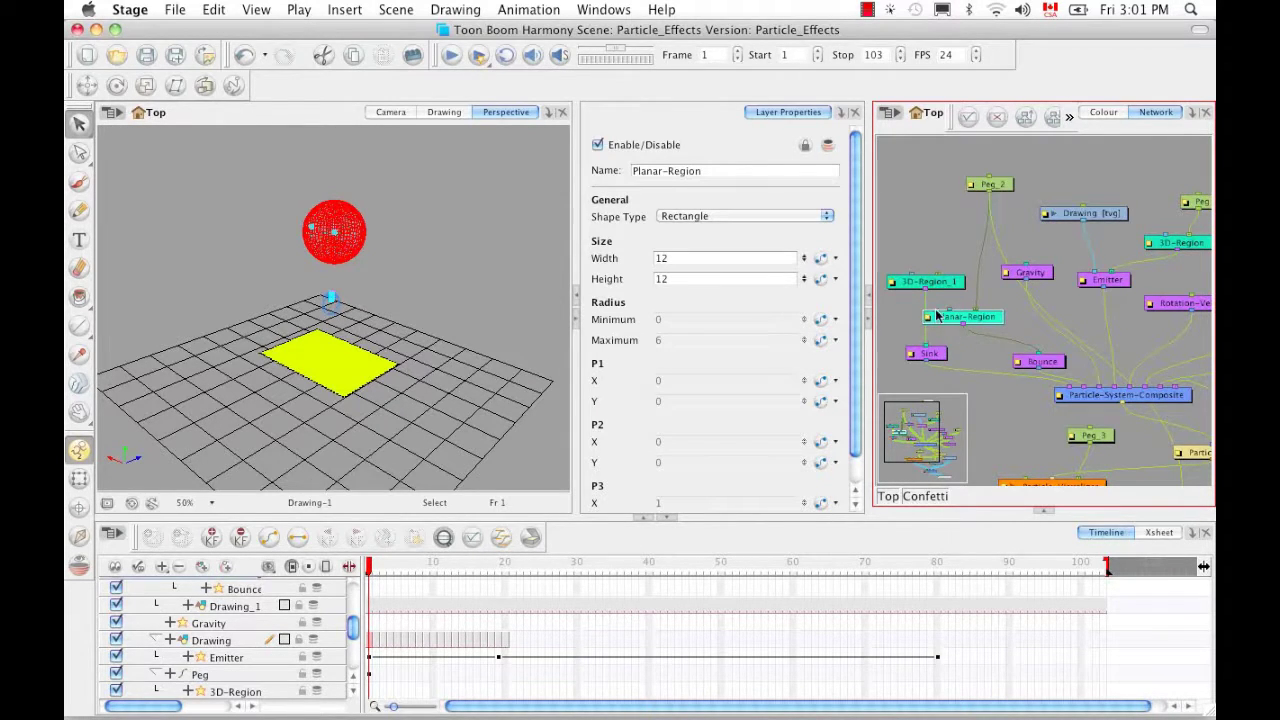
pyautogui.click(938, 358)
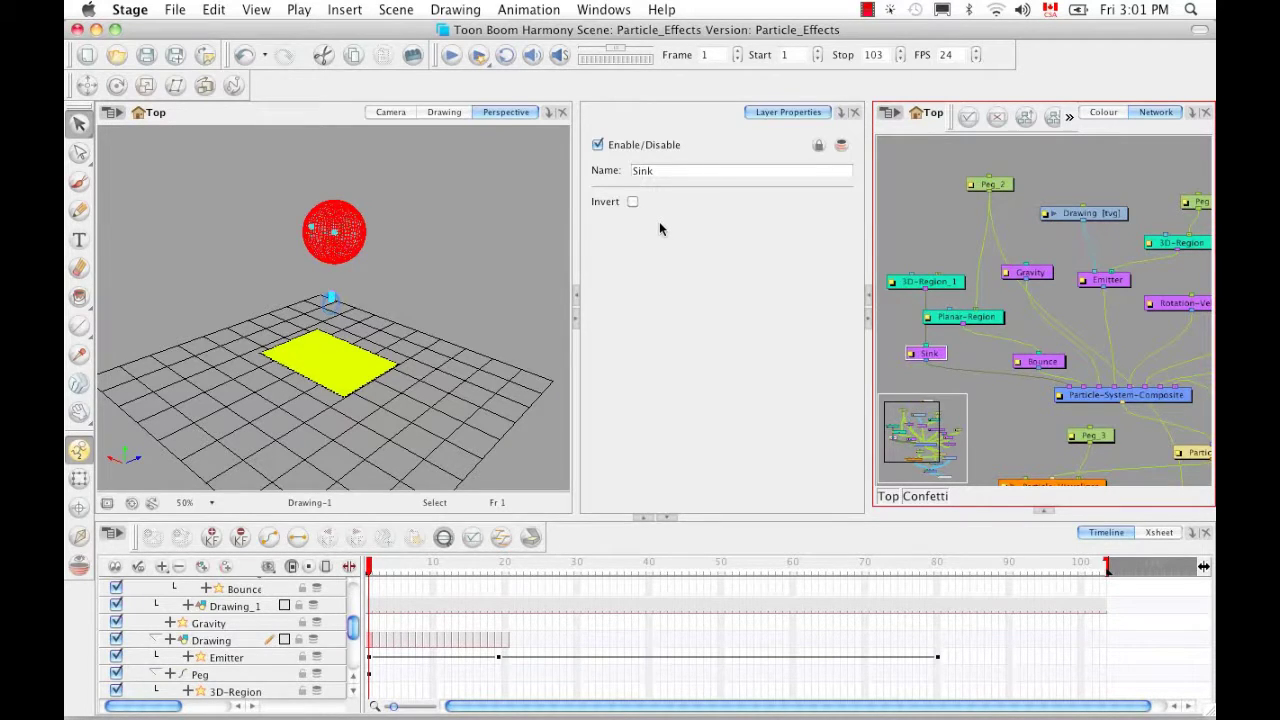
# - Show the box control of the 3D-Region_1 module in the Perspective view
pyautogui.click(945, 284)
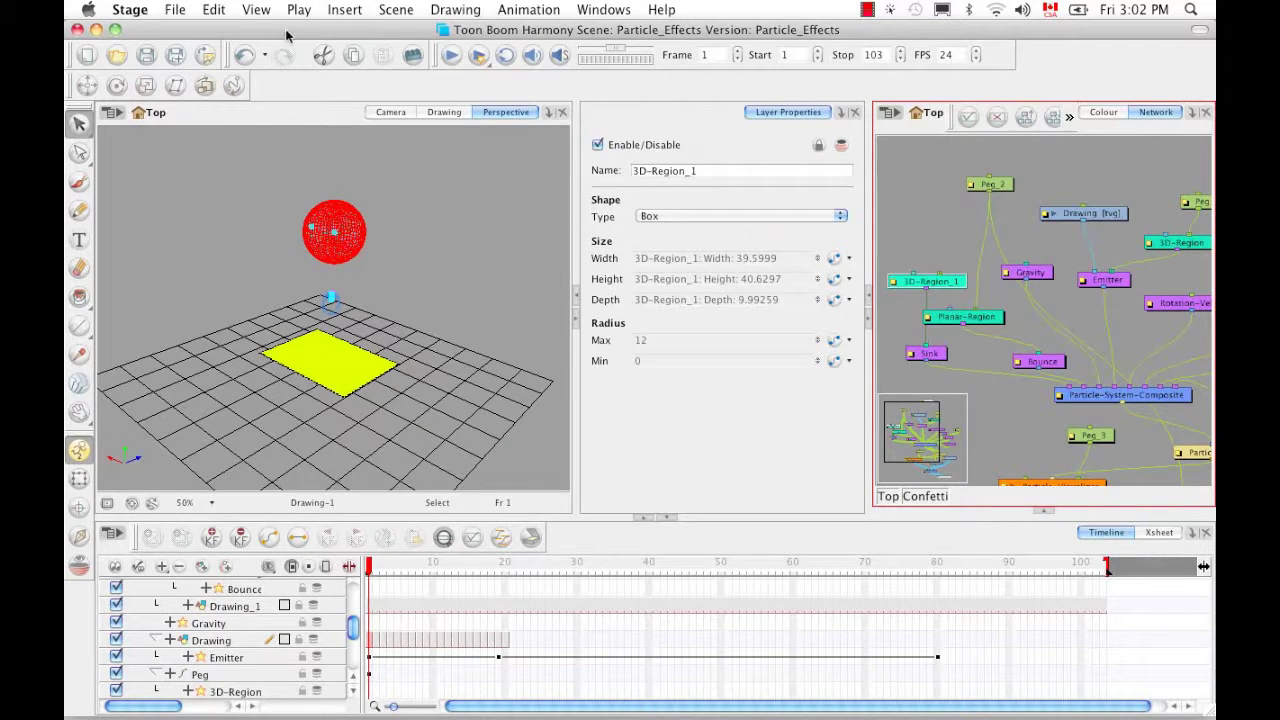
pyautogui.click(257, 10)
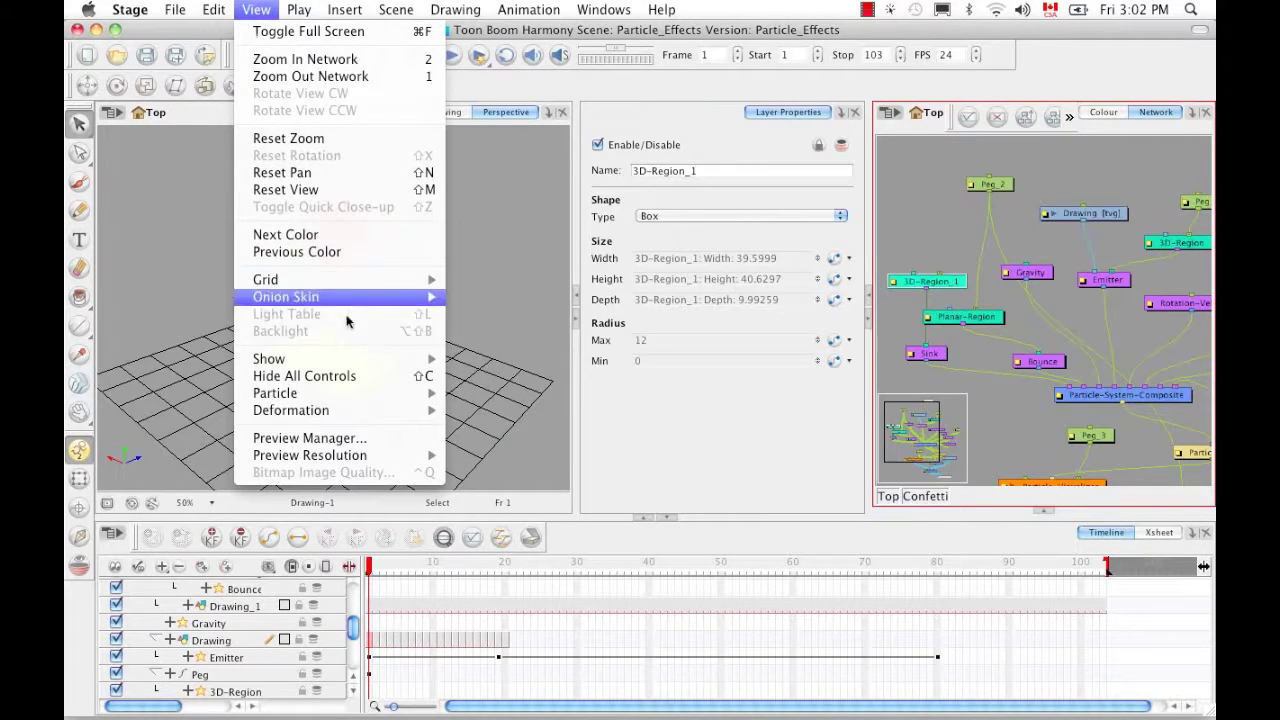
pyautogui.moveTo(358, 358)
pyautogui.click(538, 418)
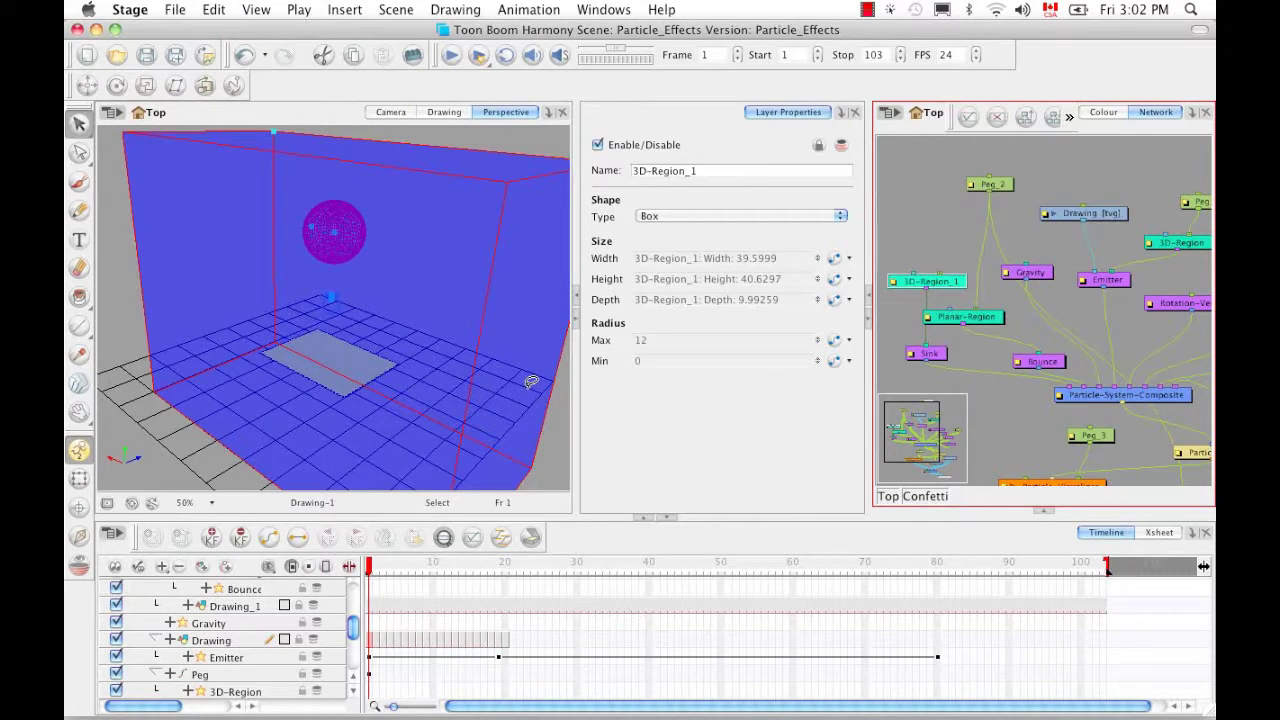
# - Select the Sink module to review its Invert option, then hide all controls in the Perspective view
pyautogui.click(937, 358)
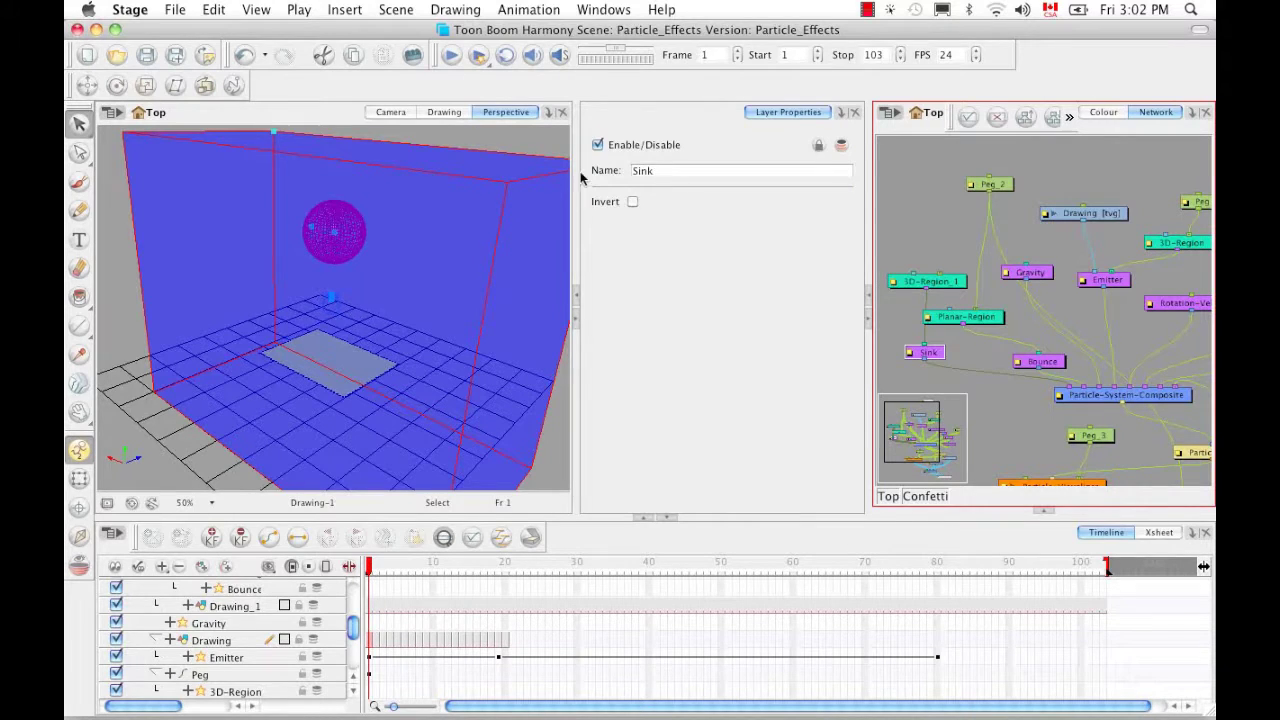
pyautogui.click(258, 12)
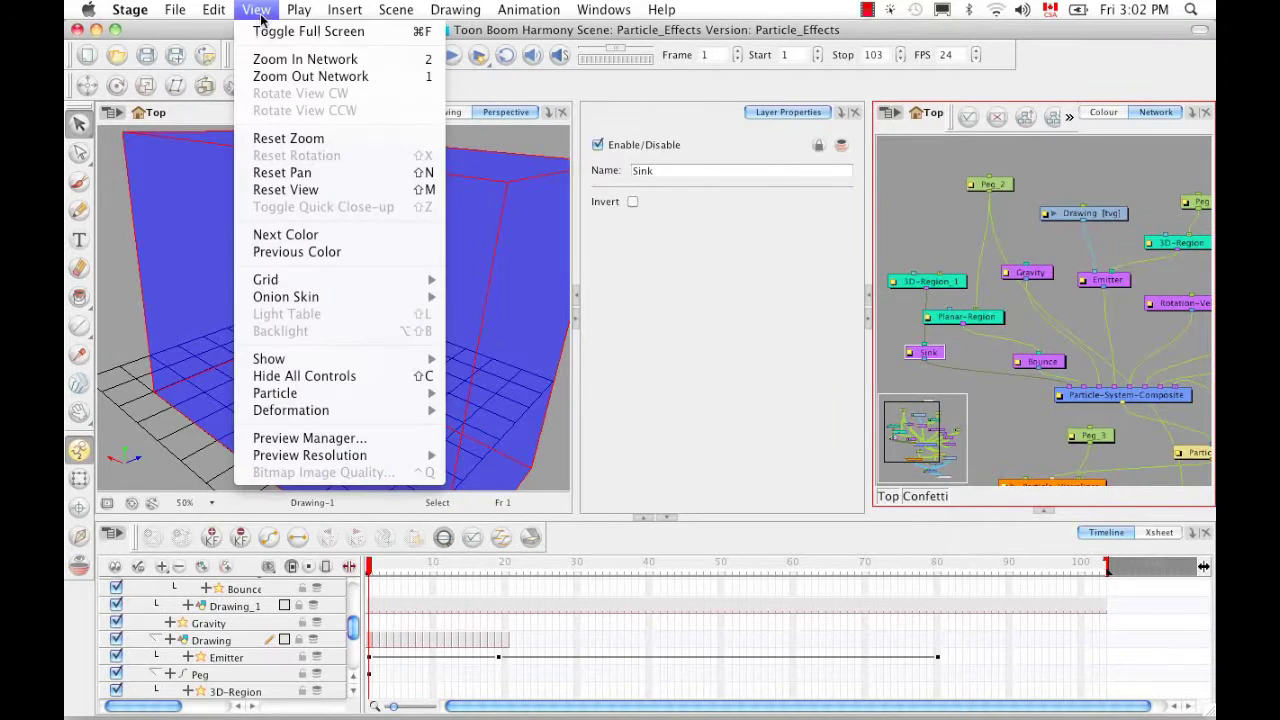
pyautogui.click(312, 377)
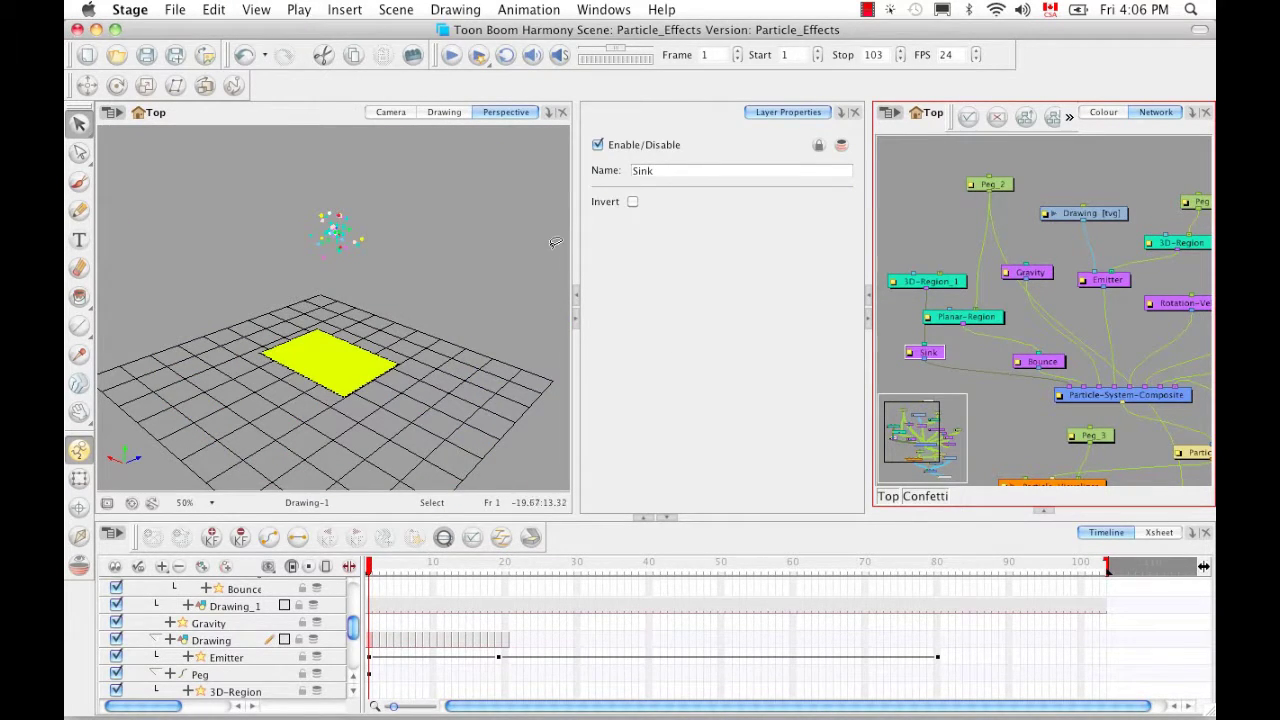
# - Switch to the Camera view, reset its view and play the confetti animation
pyautogui.click(391, 113)
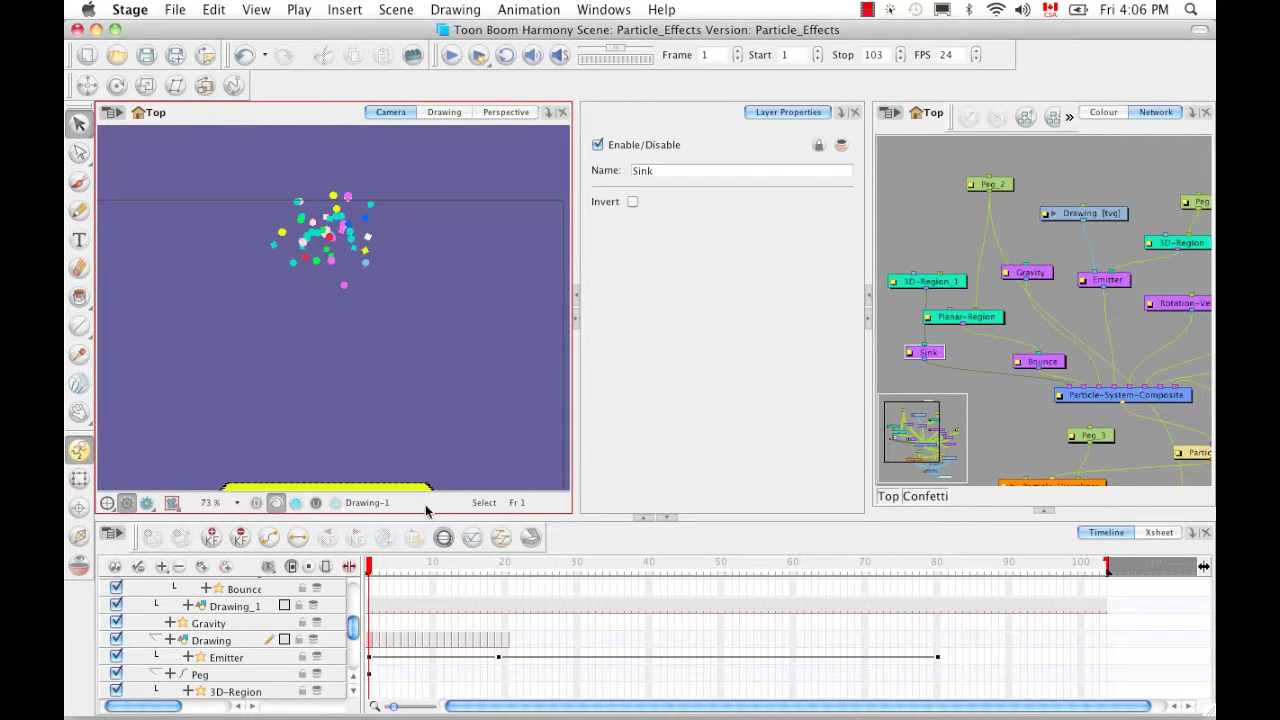
pyautogui.hotkey('shift', 'm')
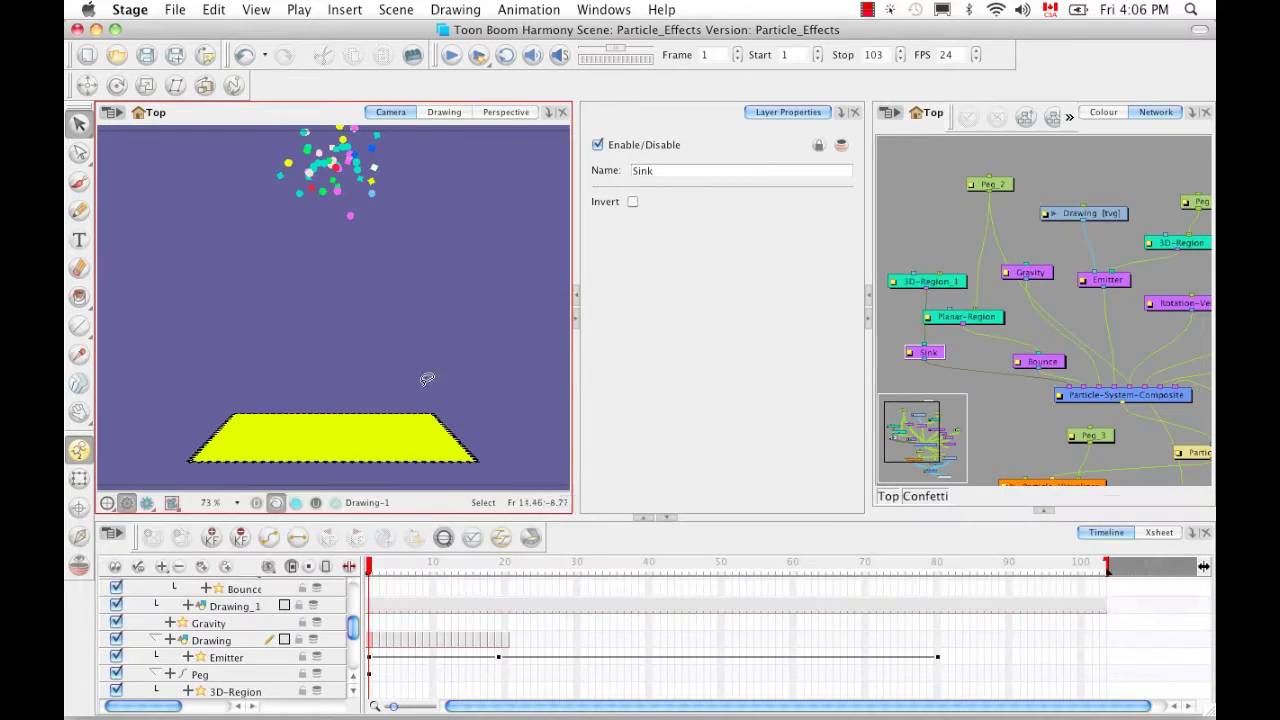
pyautogui.click(451, 58)
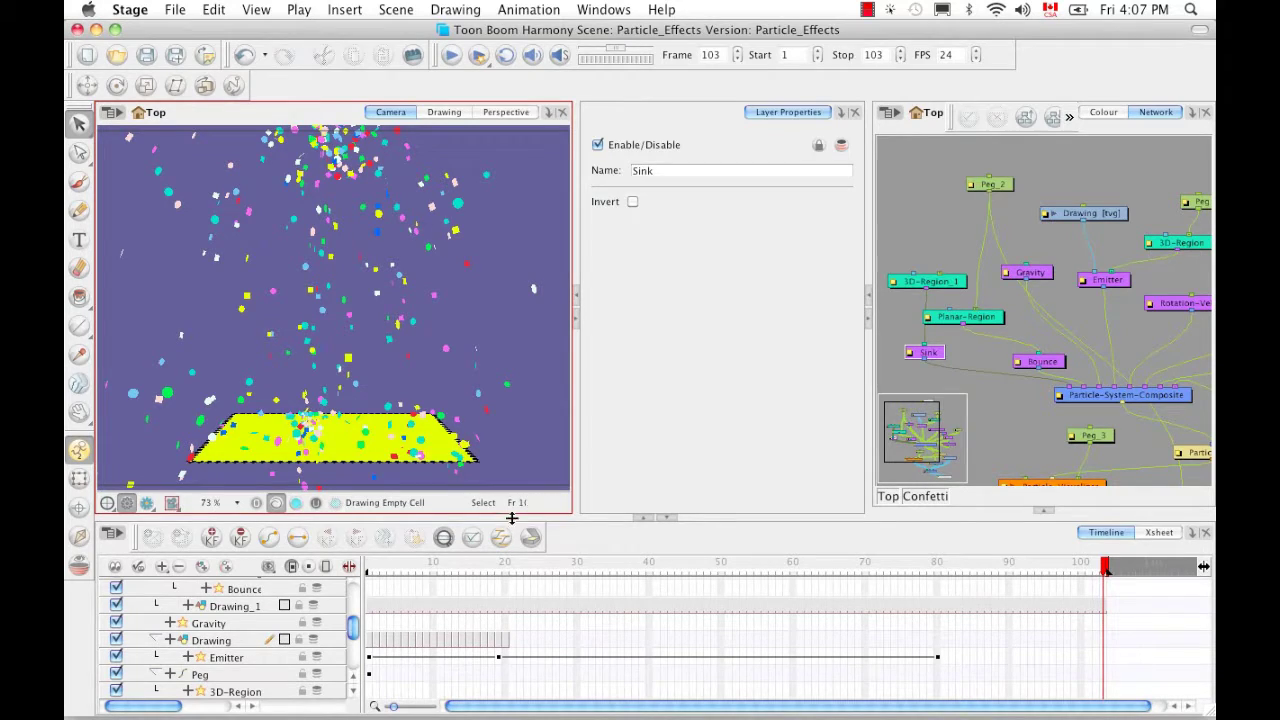
# - Scrub the animation to frame 35 and set the playback stop frame to 35
pyautogui.moveTo(385, 568); pyautogui.dragTo(614, 570)
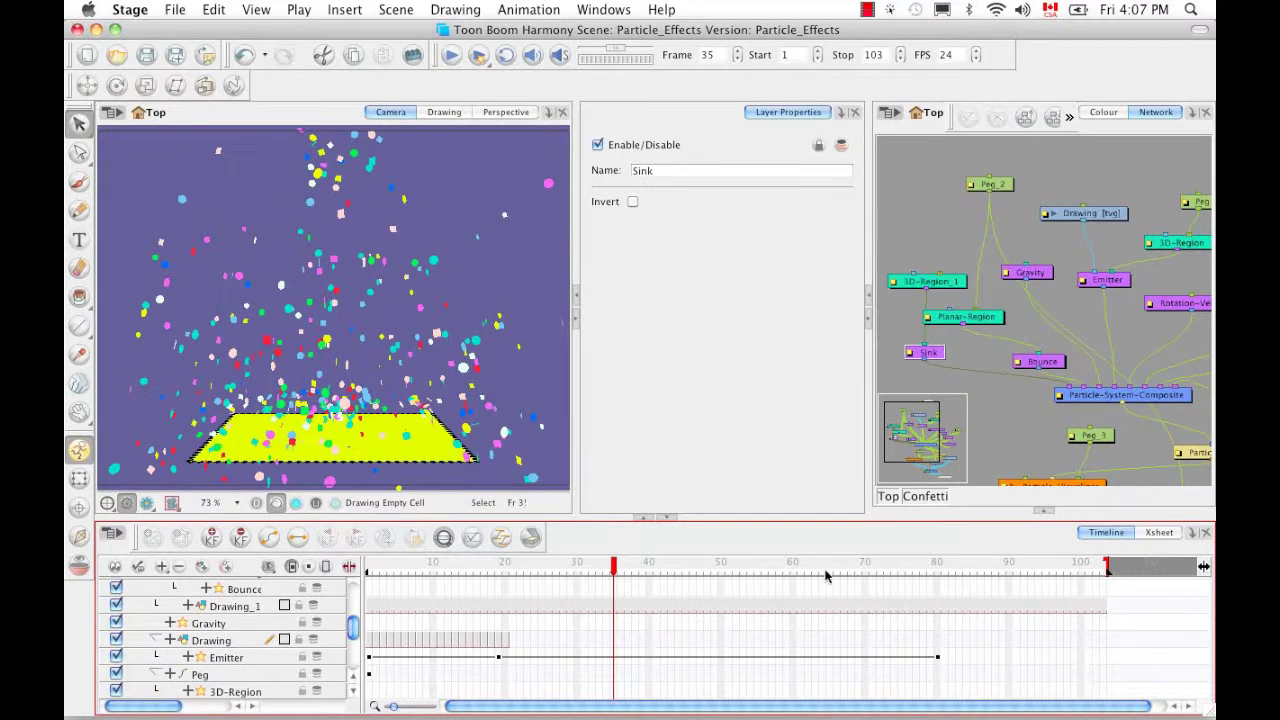
pyautogui.moveTo(1106, 568)
pyautogui.mouseDown()
pyautogui.moveTo(617, 576)
pyautogui.moveTo(338, 563)
pyautogui.moveTo(657, 567)
pyautogui.moveTo(376, 578)
pyautogui.moveTo(617, 571)
pyautogui.mouseUp()
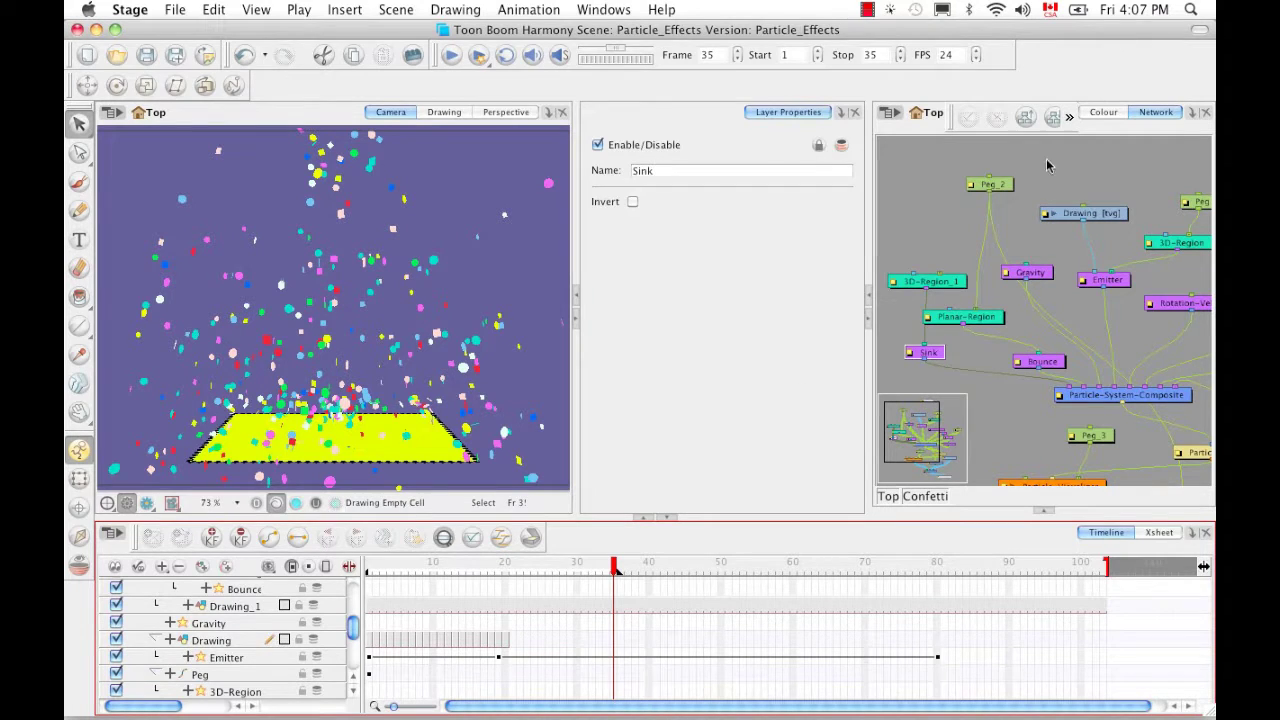
# - Return the network to the Top level and display the Particle-Examples category of the Module Library
pyautogui.click(888, 496)
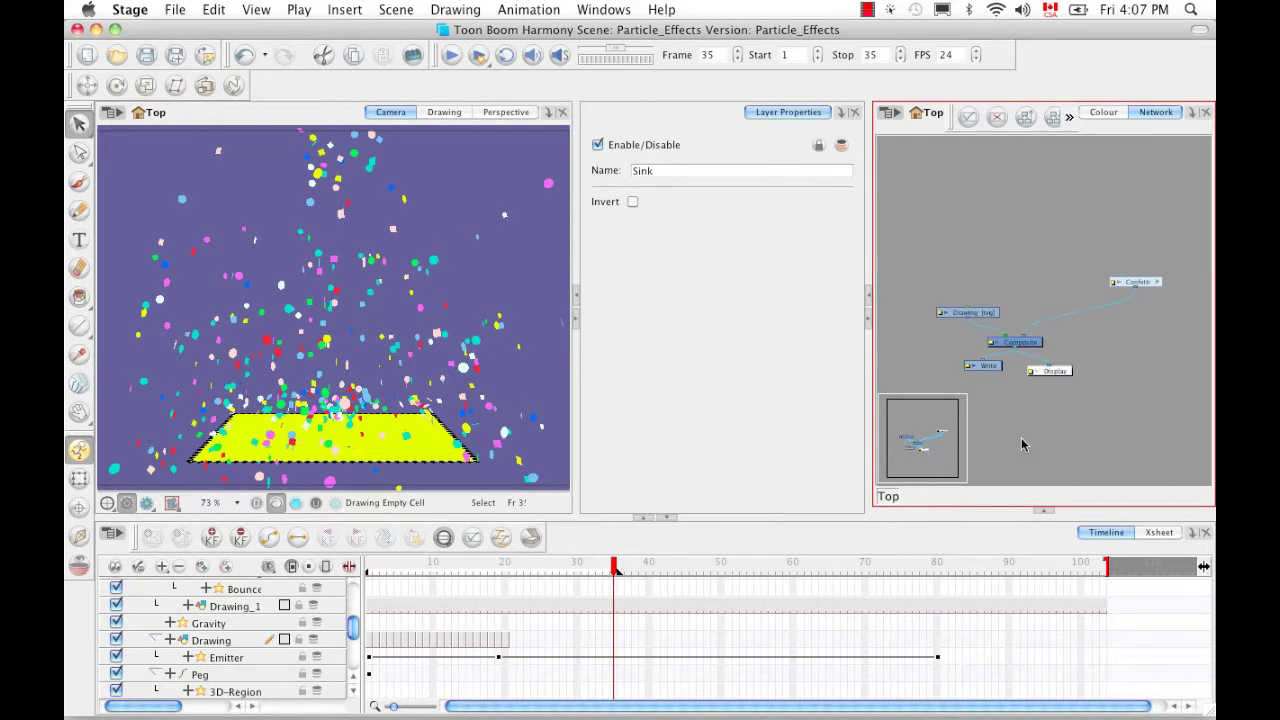
pyautogui.click(1046, 512)
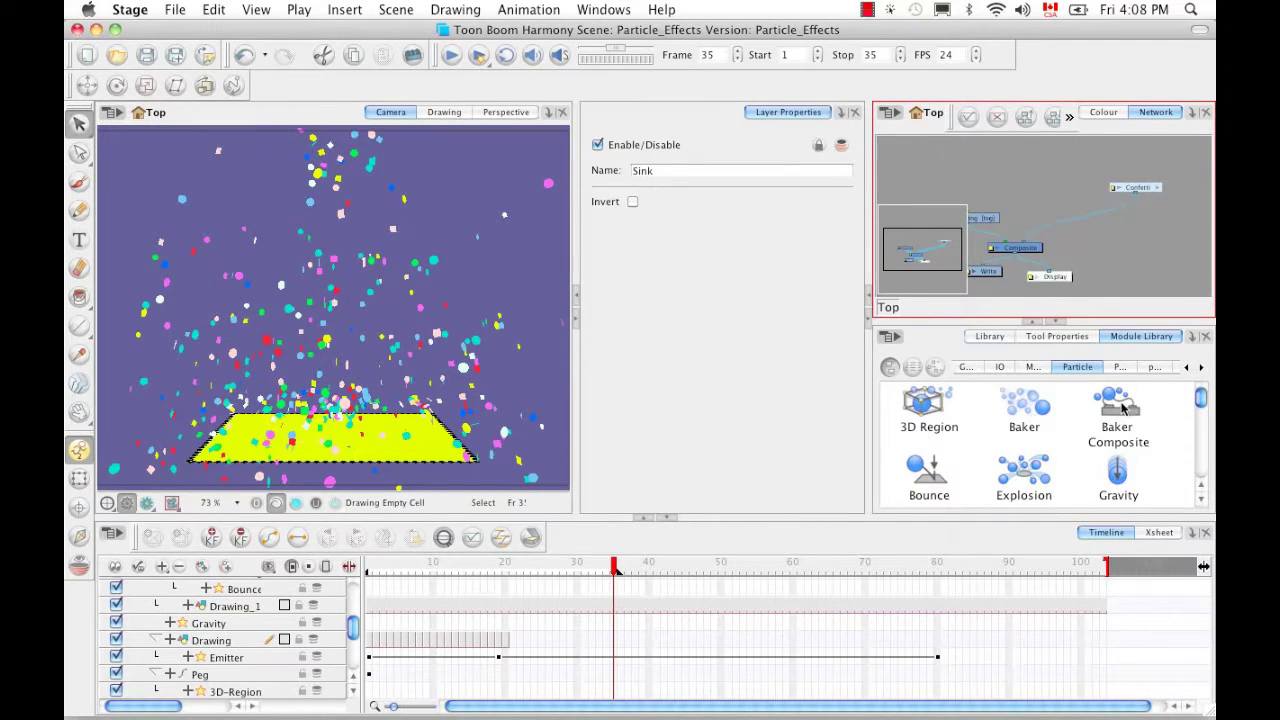
pyautogui.click(1124, 369)
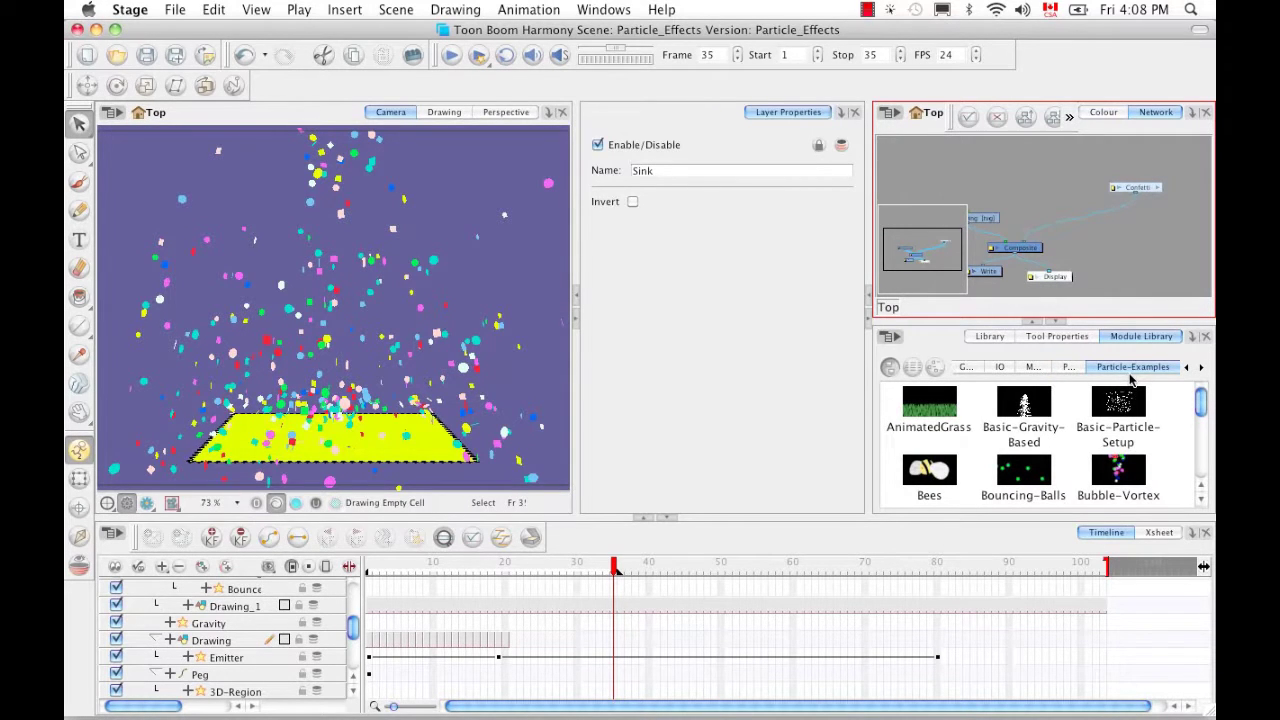
# - Insert the Fire weather particle preset into the scene
pyautogui.click(349, 13)
pyautogui.moveTo(398, 144)
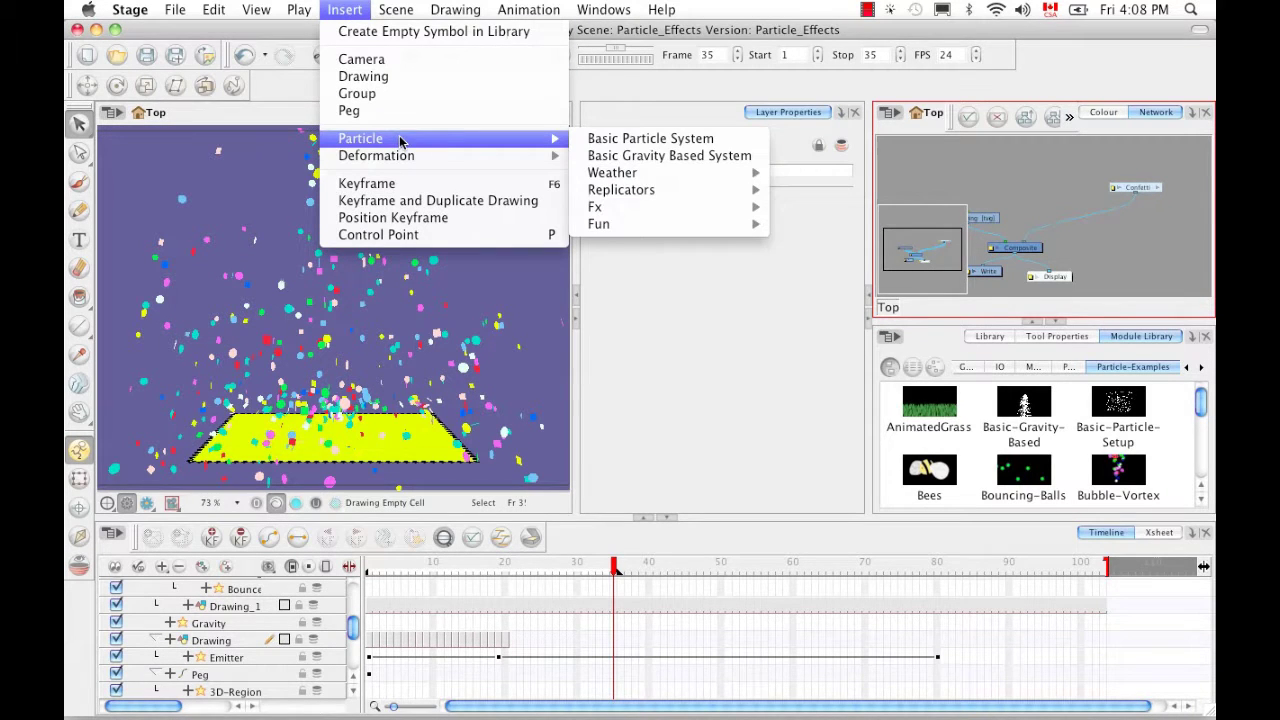
pyautogui.moveTo(692, 181)
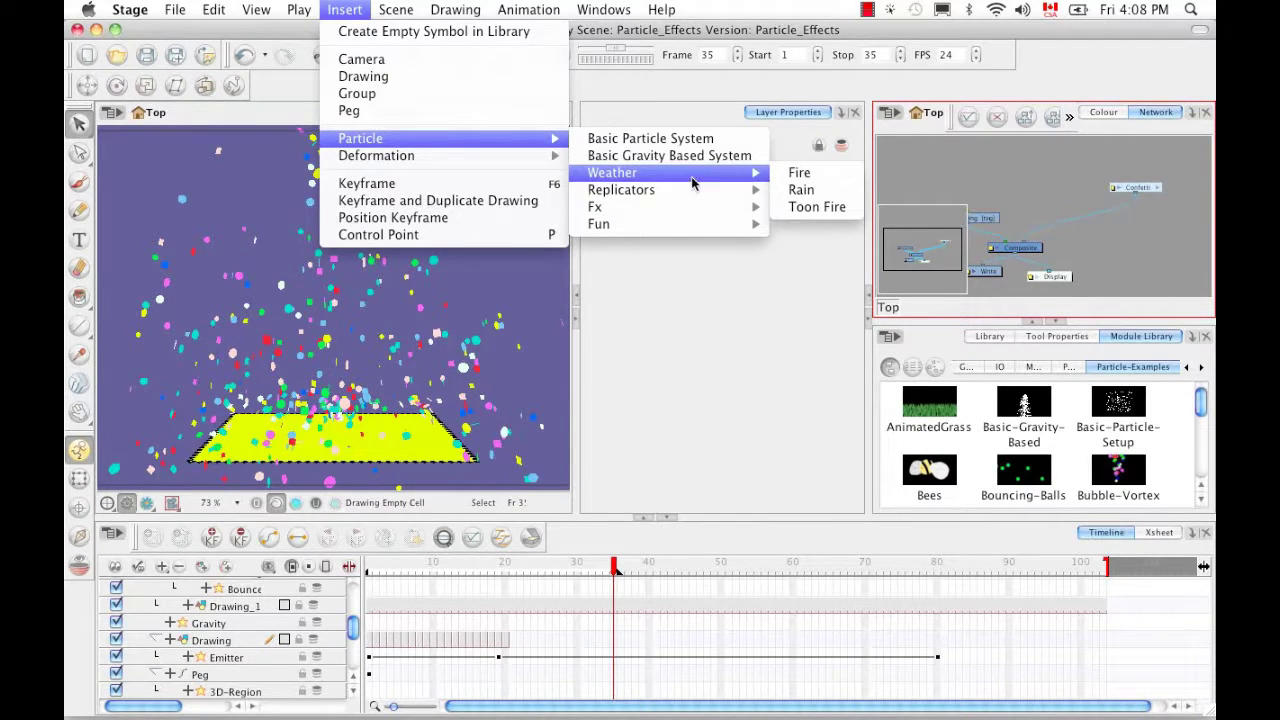
pyautogui.click(815, 174)
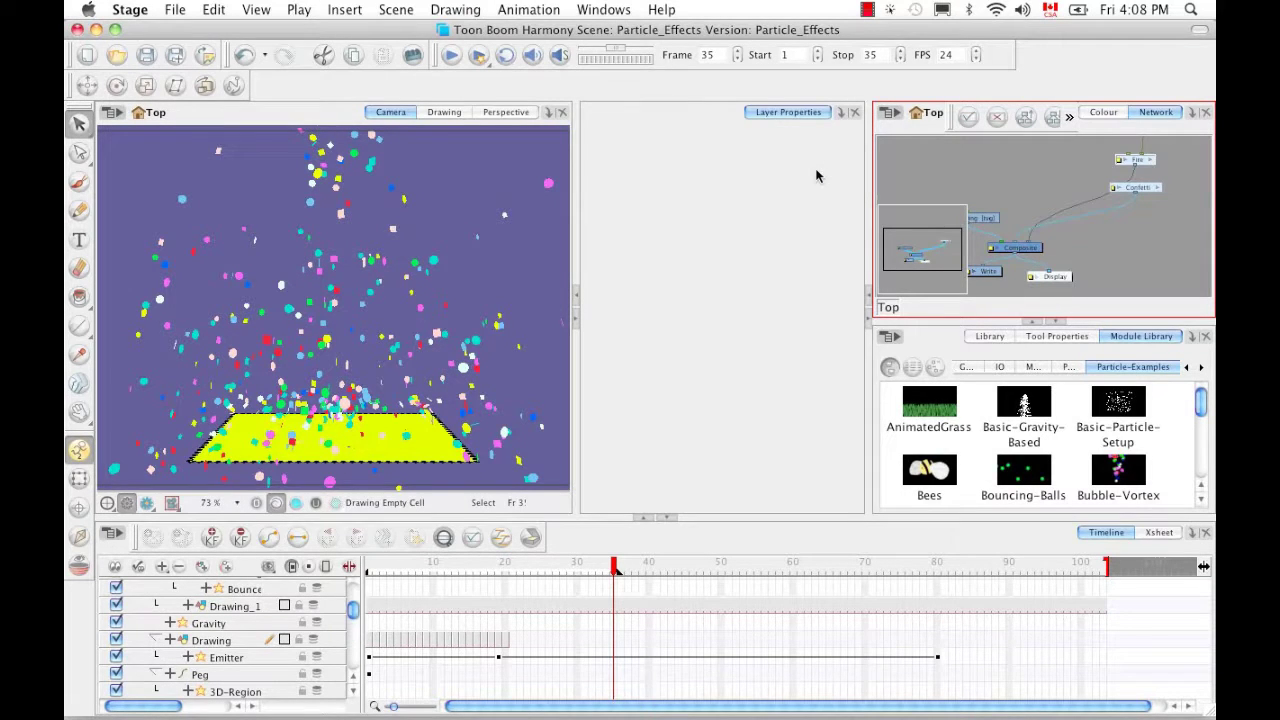
# - Move the Confetti group away from the Fire group in the network and disable it
pyautogui.press('space')
pyautogui.moveTo(1162, 215); pyautogui.dragTo(1038, 188)
pyautogui.click(1133, 222)
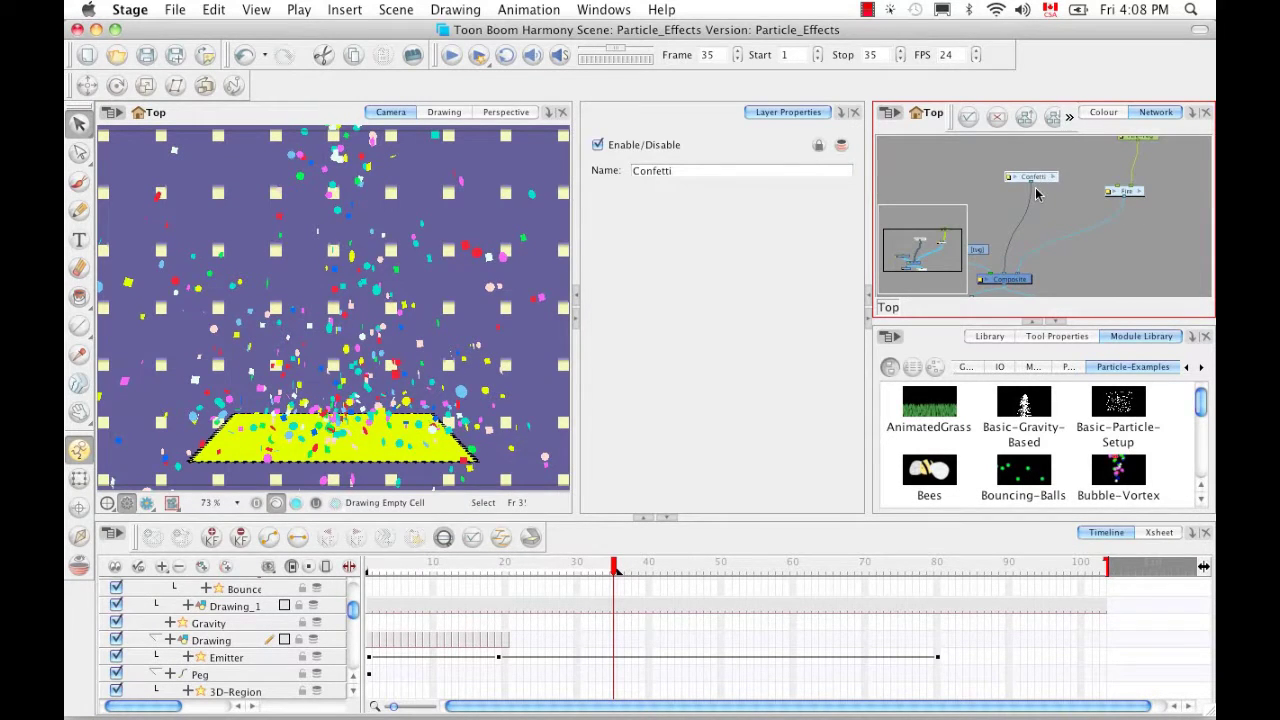
pyautogui.press('d')
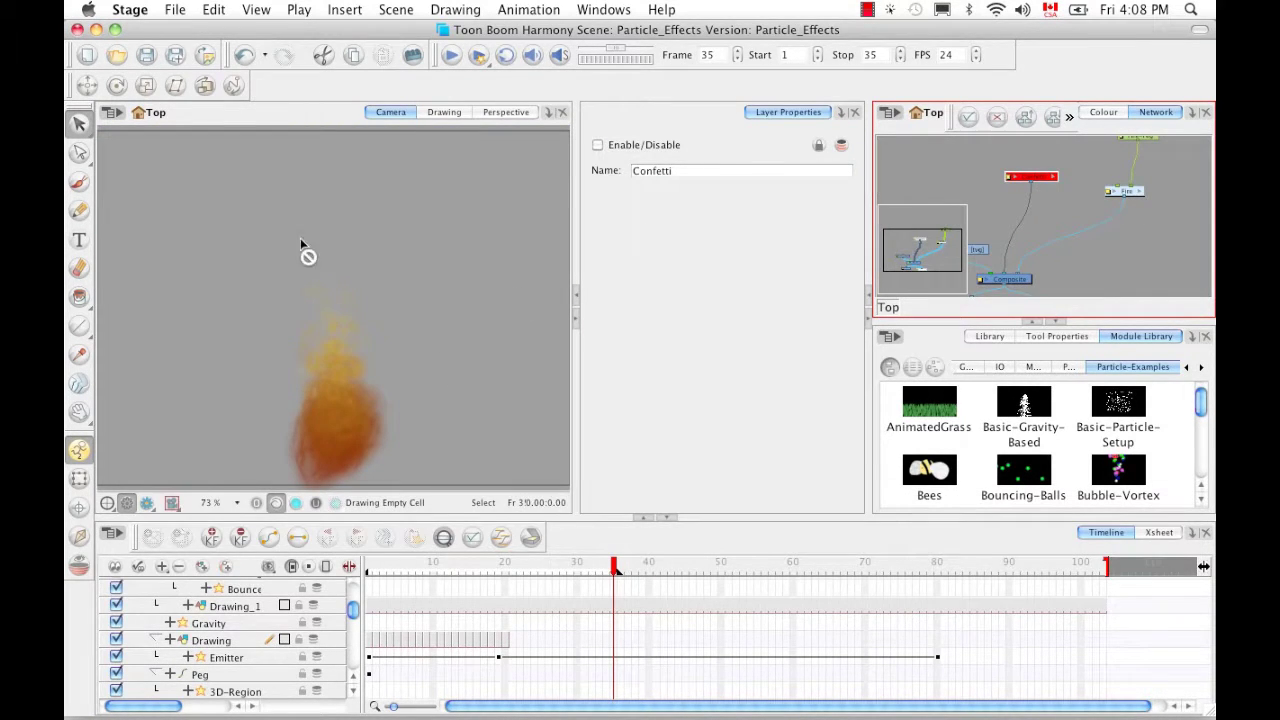
# - Compare the fire in OpenGL and Render view at frames 30 and 42, then return to the OpenGL view at frame 1
pyautogui.moveTo(616, 571); pyautogui.dragTo(578, 572)
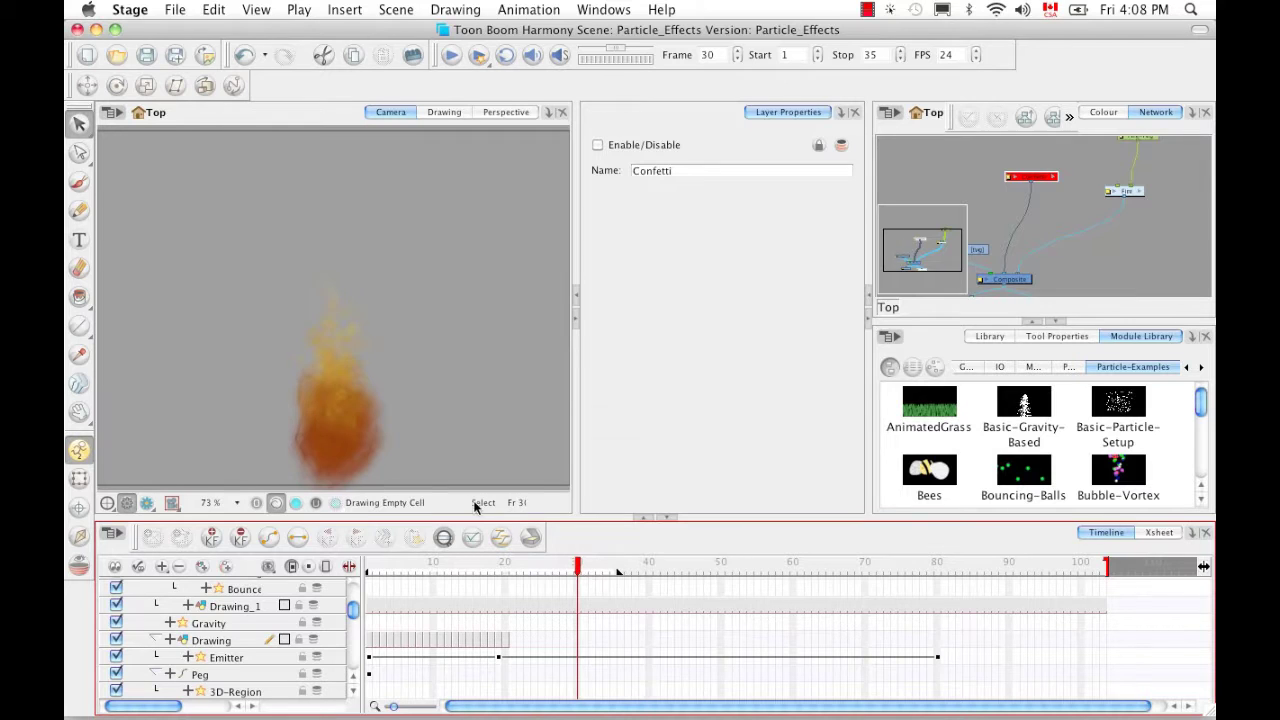
pyautogui.click(147, 504)
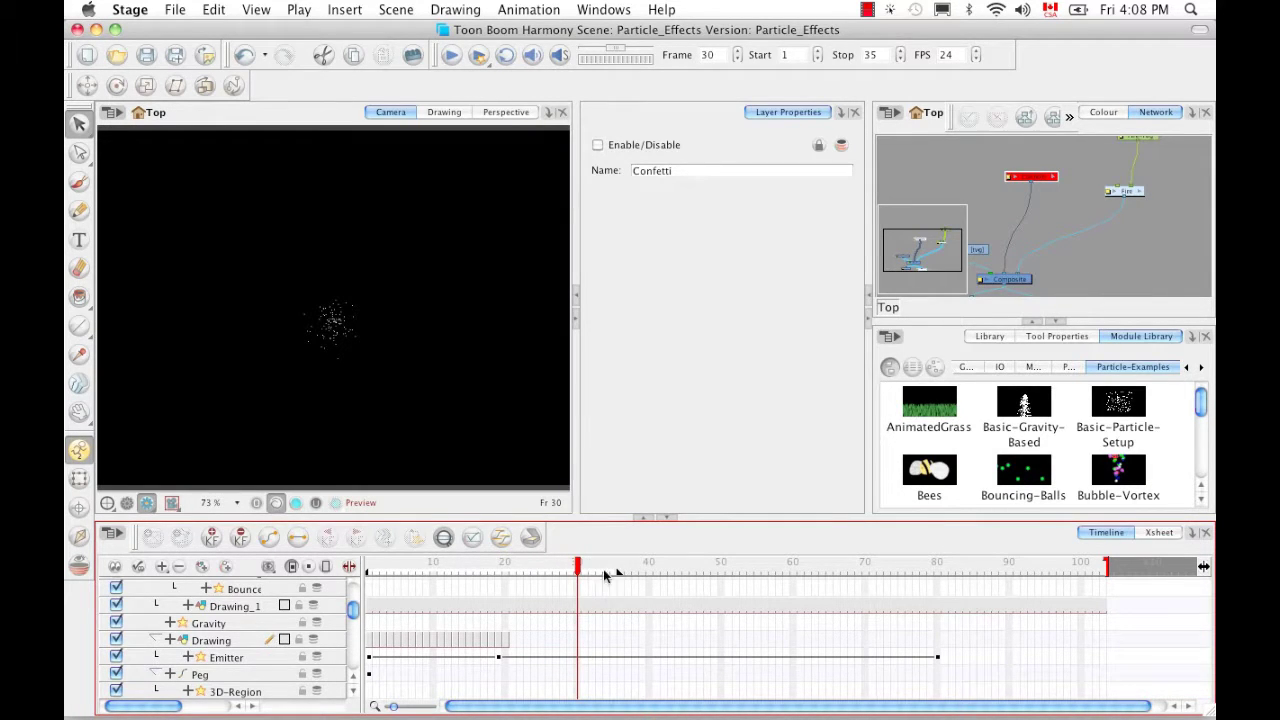
pyautogui.click(662, 572)
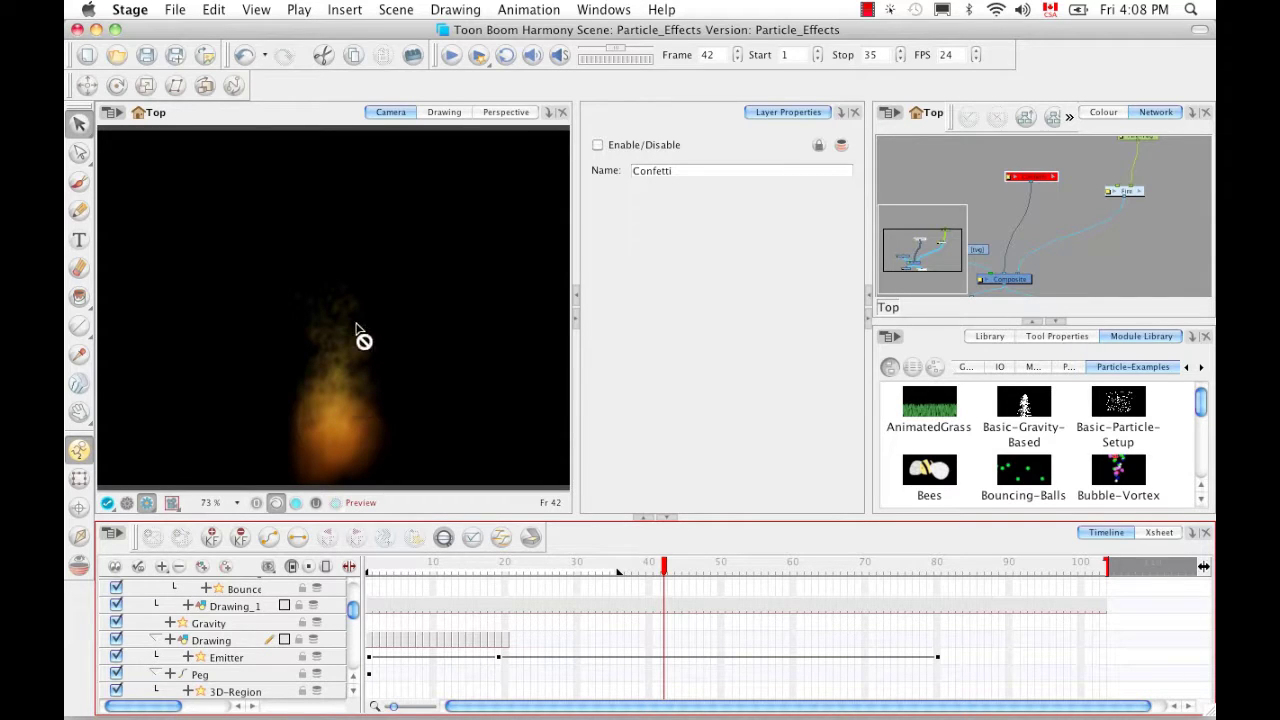
pyautogui.click(127, 502)
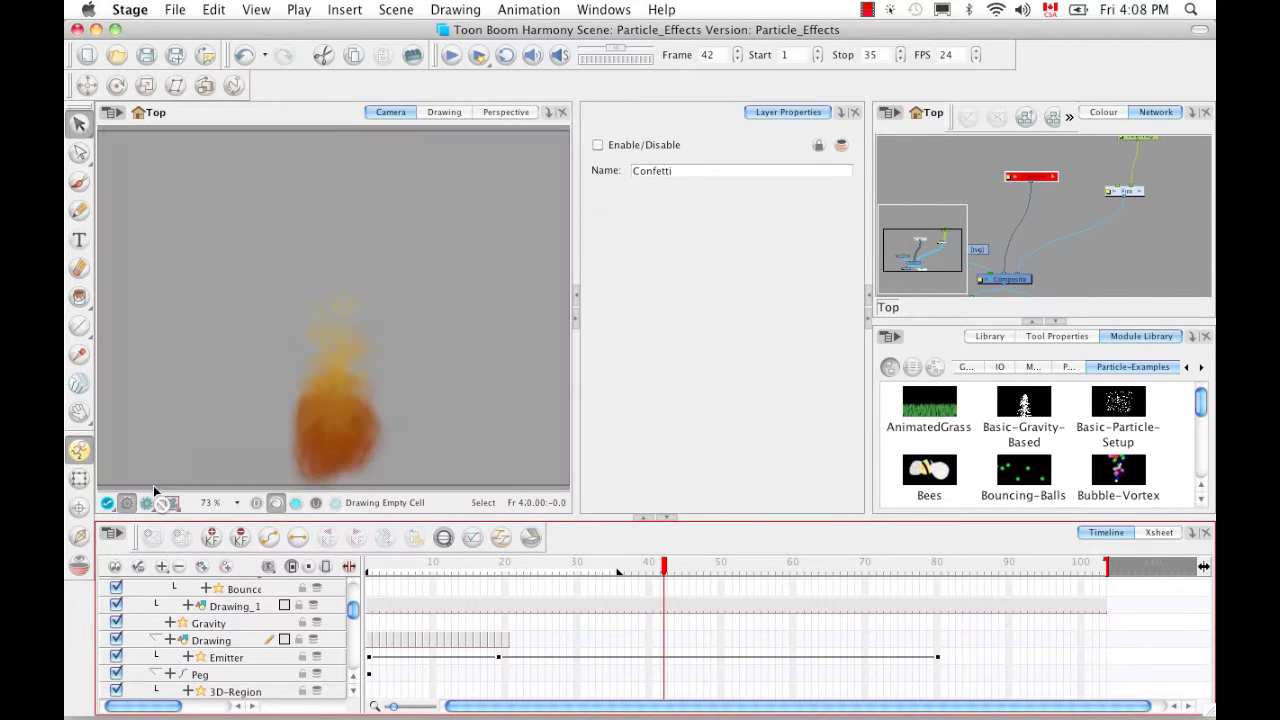
pyautogui.moveTo(664, 566); pyautogui.dragTo(358, 568)
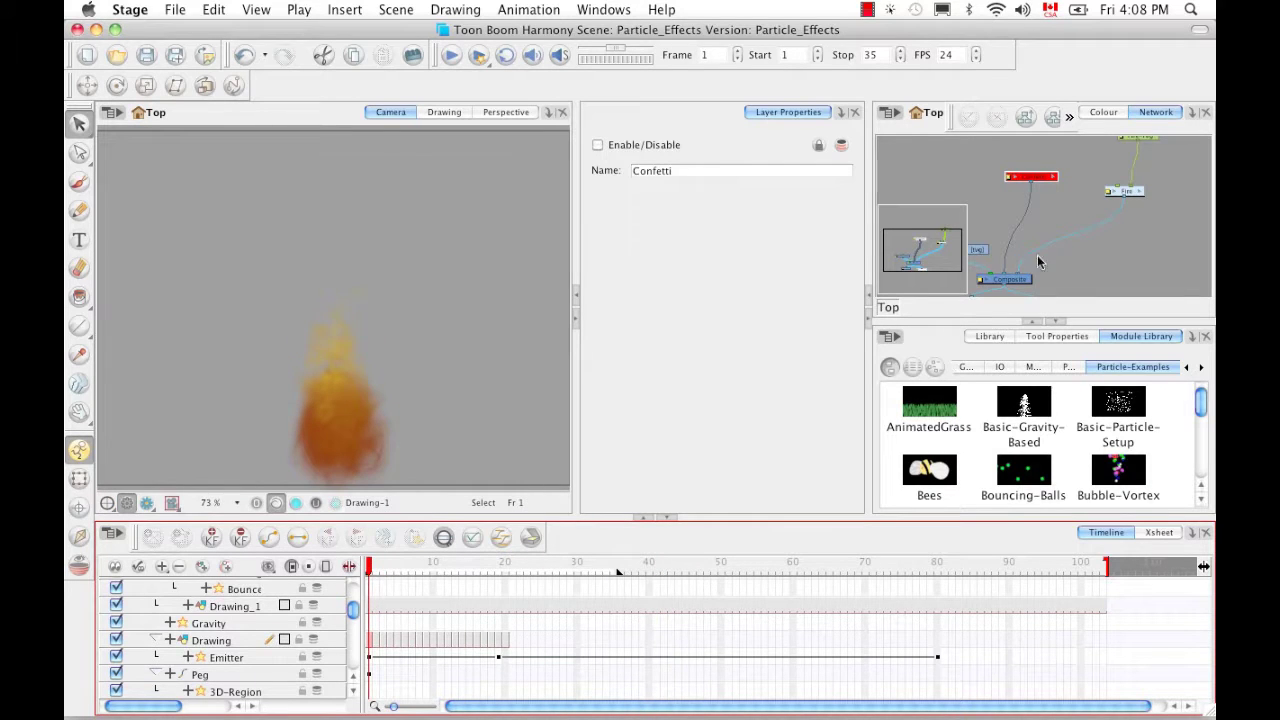
# - Open the Fire group's inner network and expand the Network view over the Module Library
pyautogui.moveTo(1166, 195); pyautogui.dragTo(1137, 228)
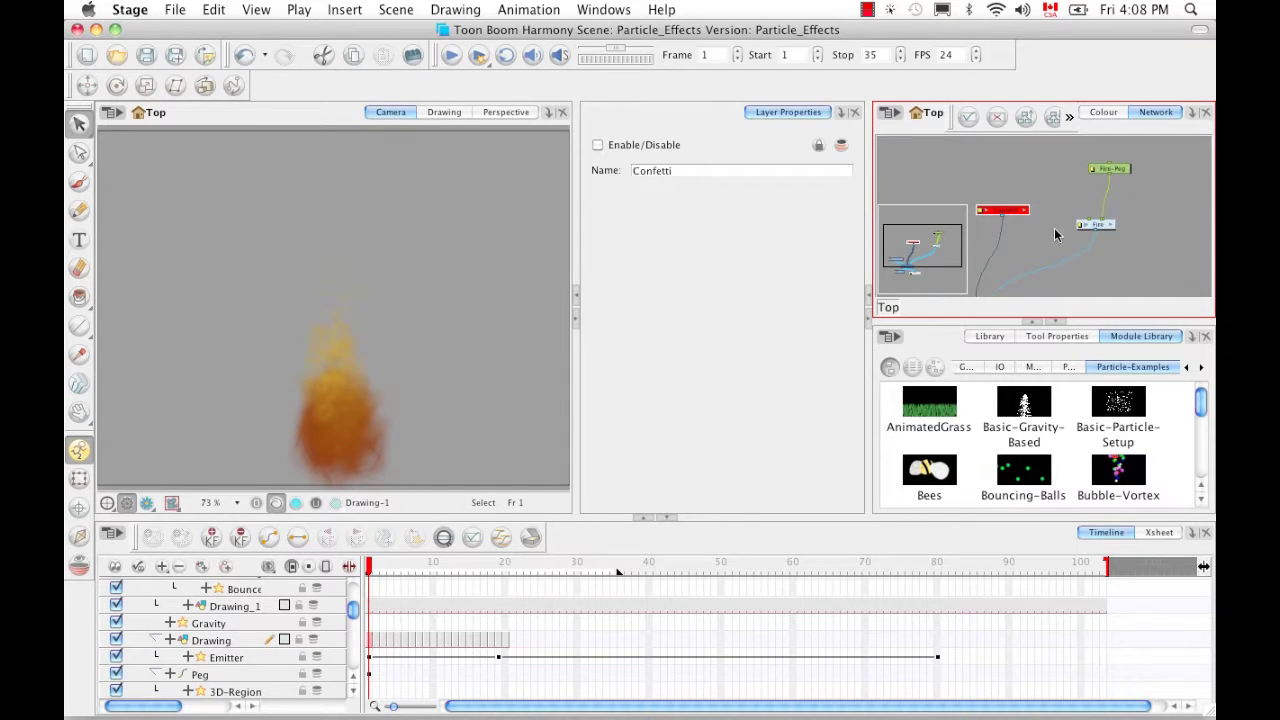
pyautogui.doubleClick(1110, 227)
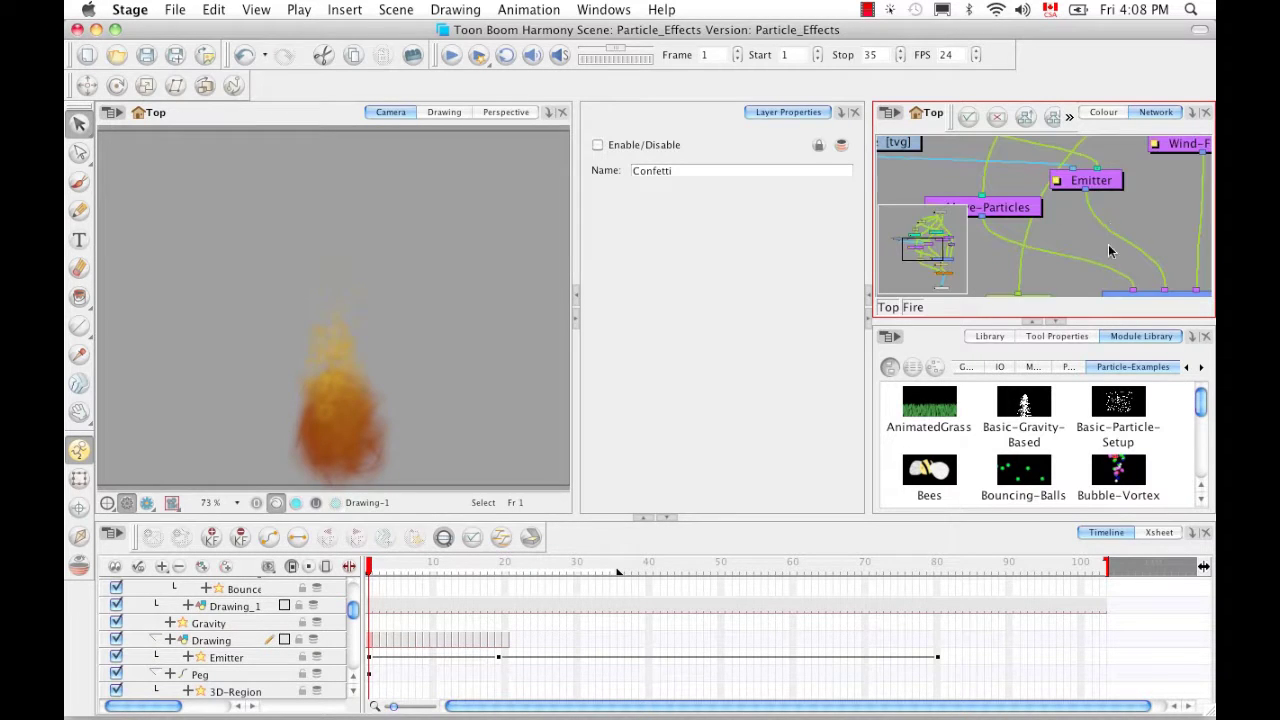
pyautogui.click(1058, 322)
pyautogui.press('space')
pyautogui.moveTo(1139, 292); pyautogui.dragTo(1057, 331)
pyautogui.click(1152, 307)
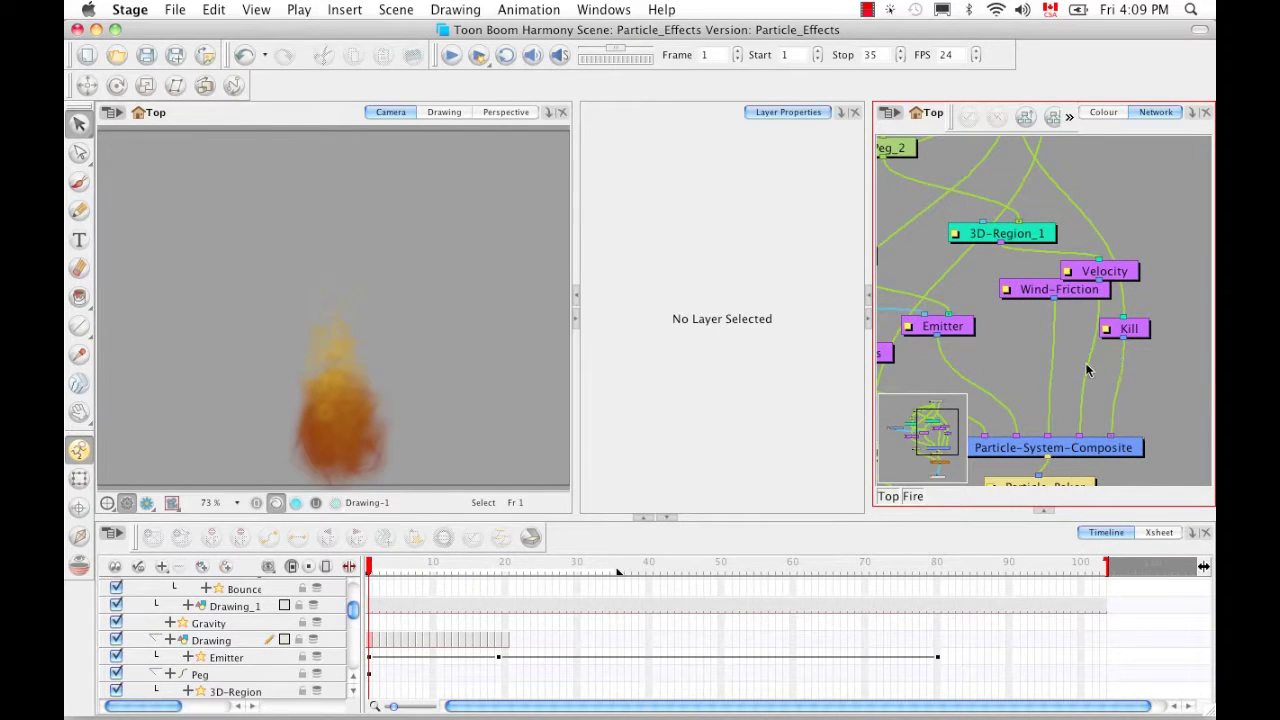
# - Move the Velocity module clear of Wind-Friction, and reposition the Kill module below Velocity
pyautogui.press('space')
pyautogui.moveTo(1088, 366); pyautogui.dragTo(1112, 310)
pyautogui.click(1138, 228)
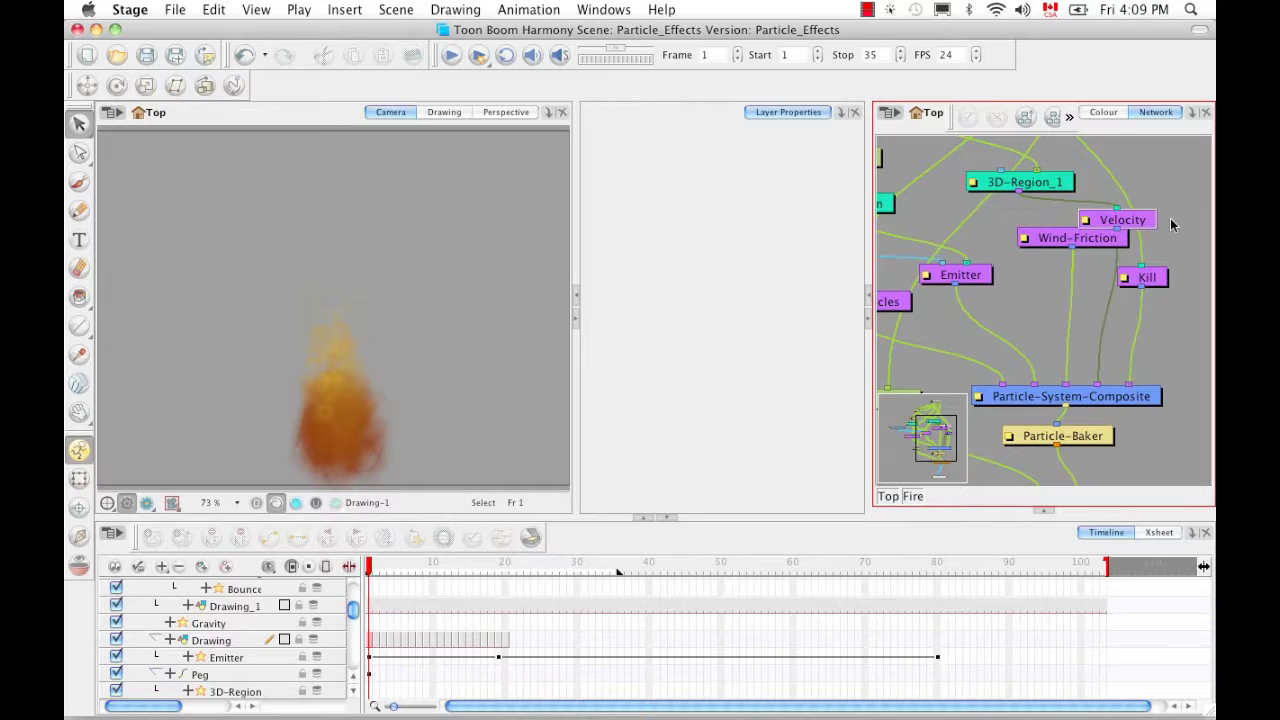
pyautogui.moveTo(1138, 228); pyautogui.dragTo(1193, 225)
pyautogui.moveTo(1163, 283); pyautogui.dragTo(1121, 395)
# - Bring the Fire group's module network into view and display the Wind-Friction module's properties
pyautogui.press('space')
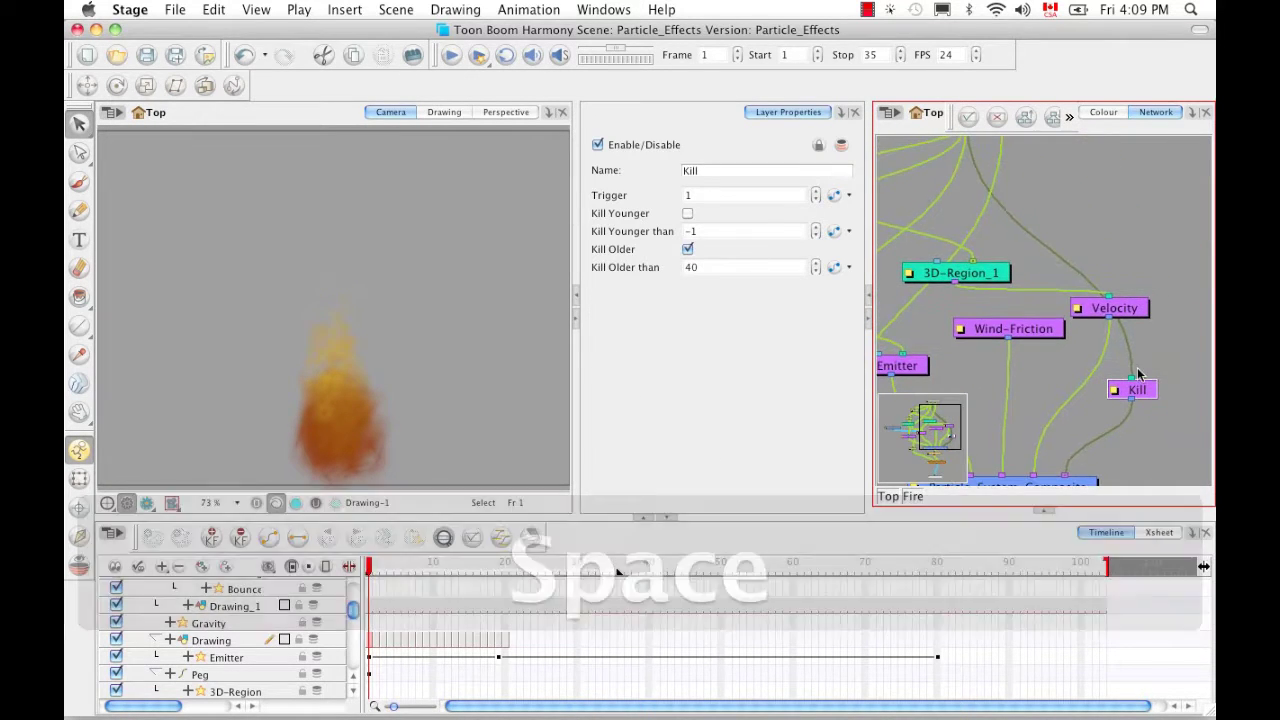
pyautogui.press('1')
pyautogui.press('1')
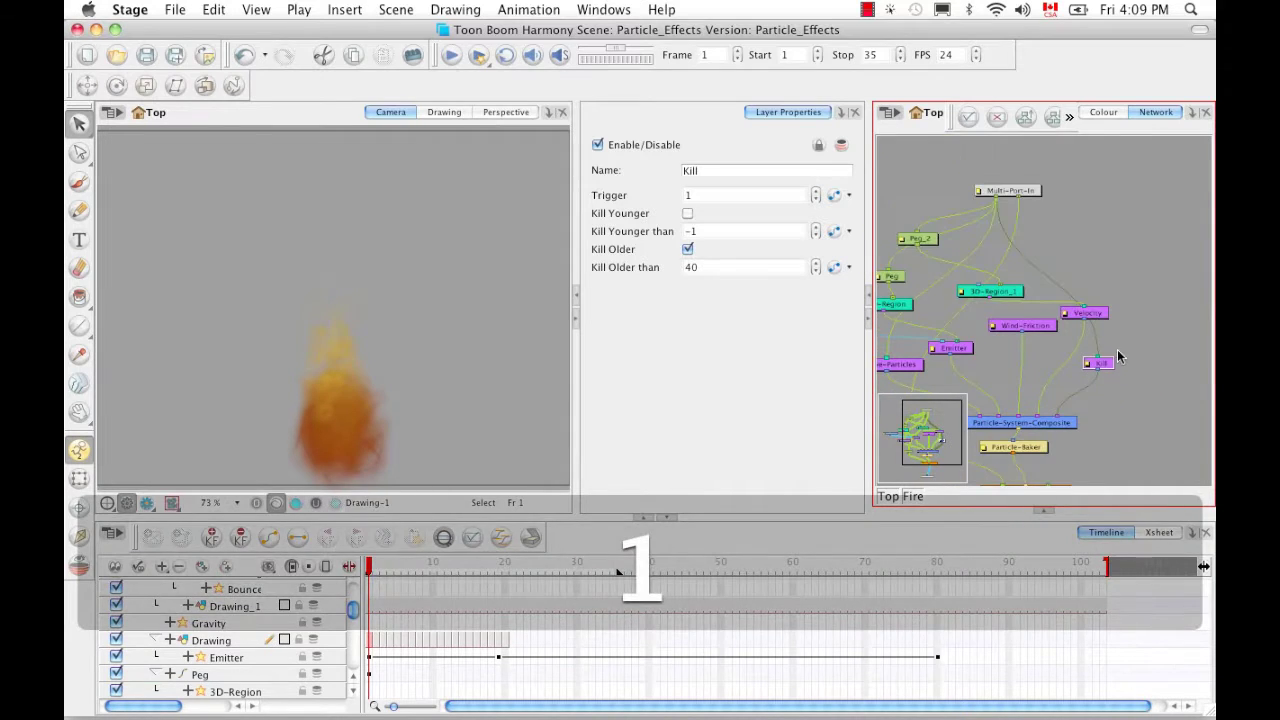
pyautogui.press('space')
pyautogui.moveTo(1100, 366); pyautogui.dragTo(1163, 360)
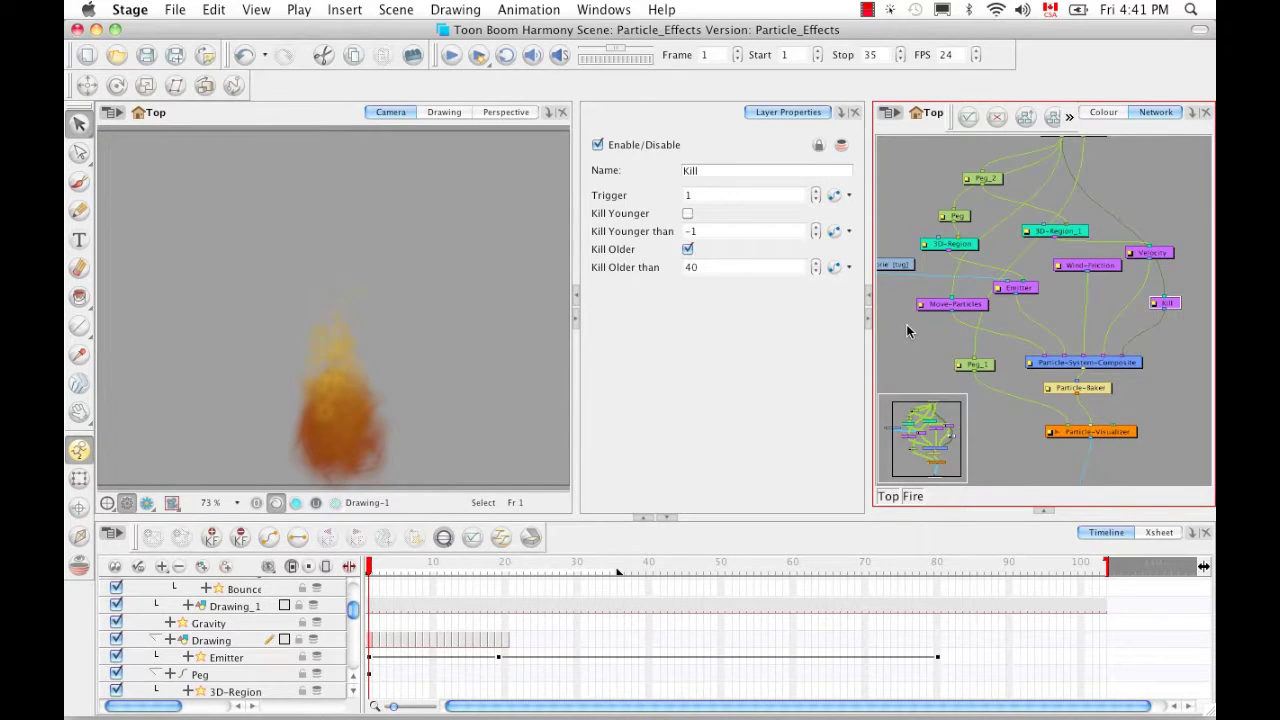
pyautogui.click(1106, 268)
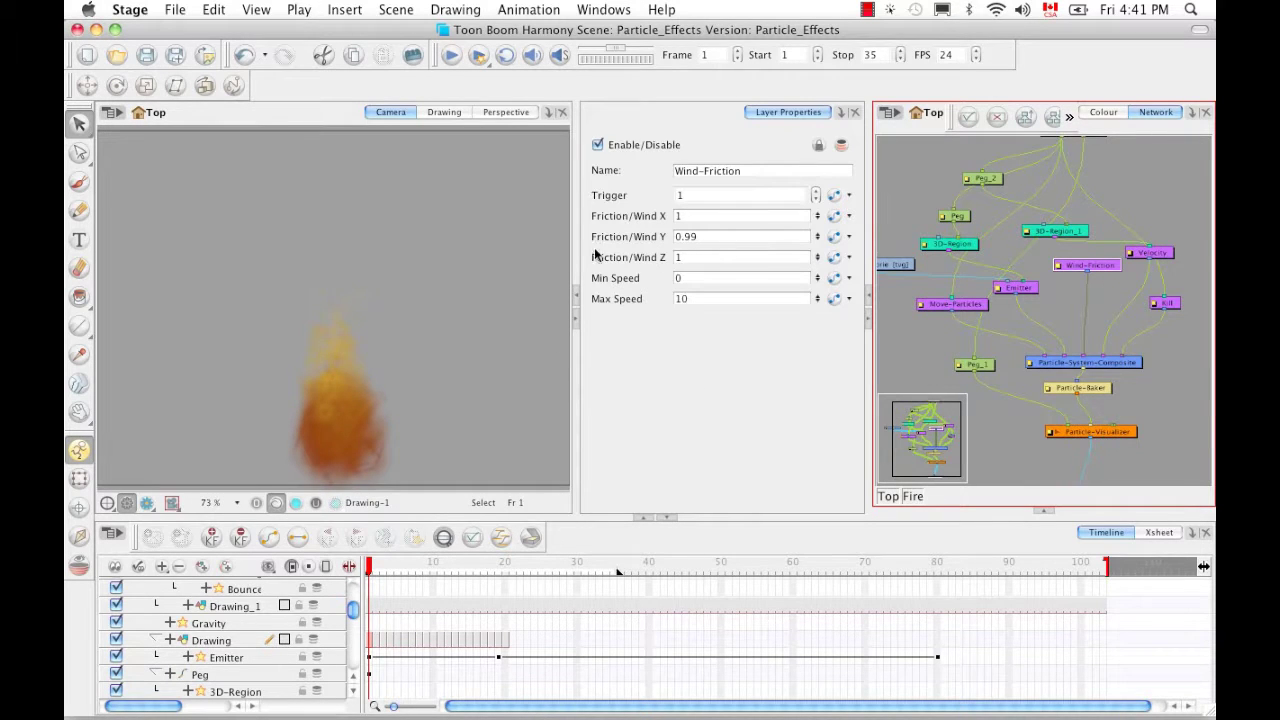